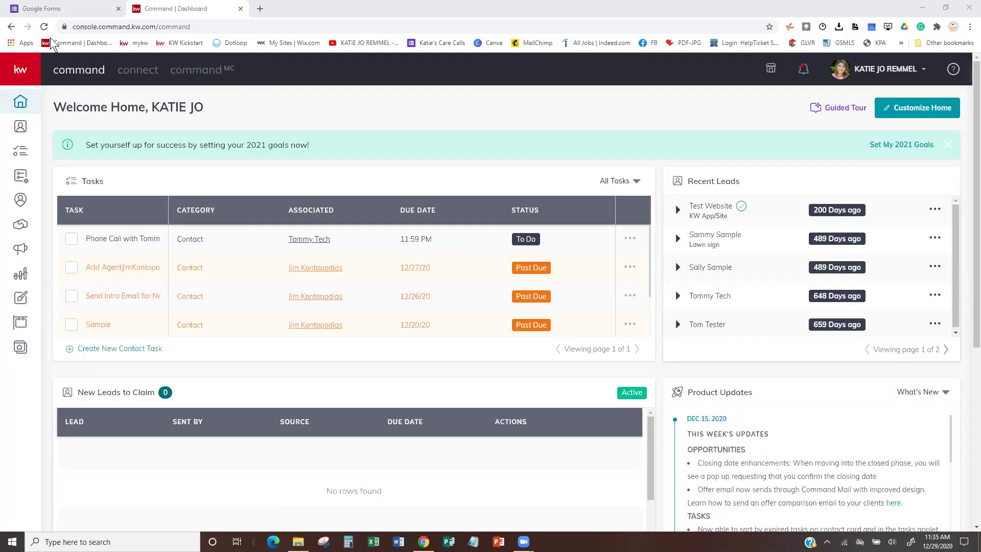
Switch to the Google Forms home tab, then back to the KW Command dashboard.
left_click(79, 10)
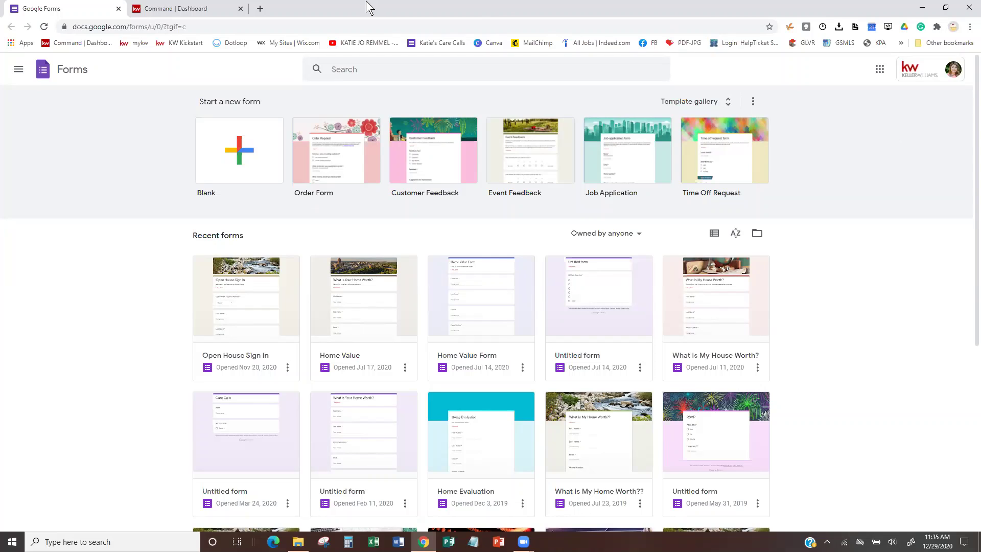
left_click(218, 8)
Open the Home Value form from Recent forms on the Google Forms home page.
left_click(68, 8)
left_click(361, 351)
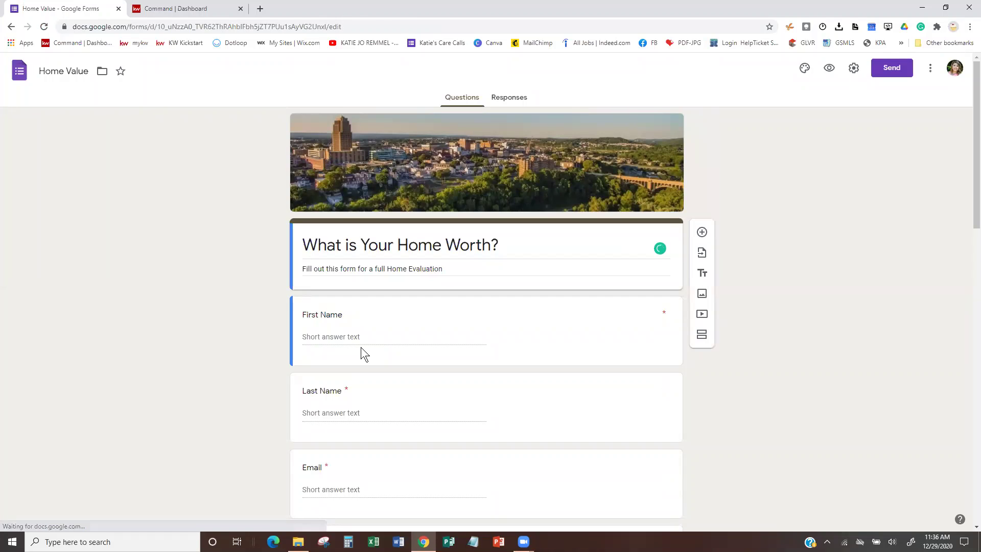
scroll(361, 347, "down", 2)
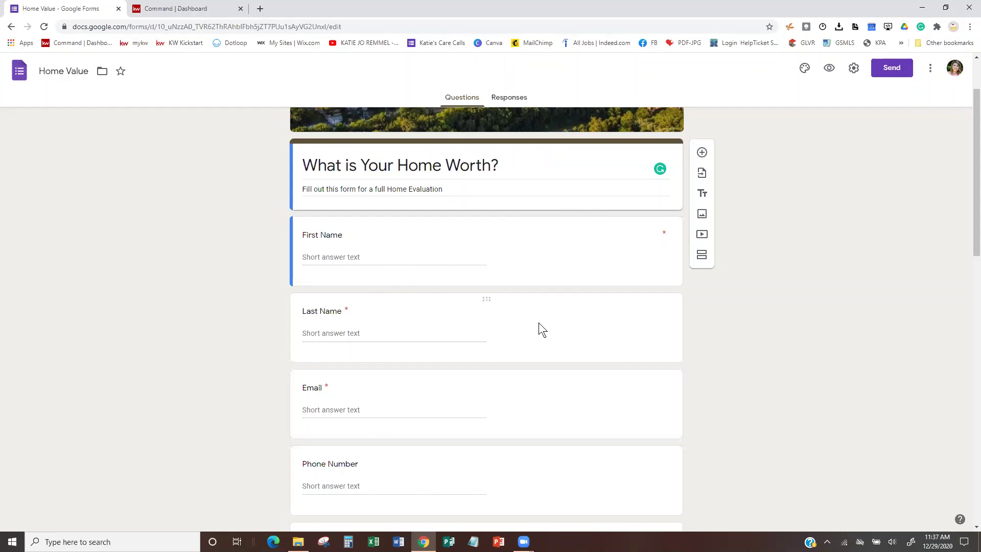
scroll(538, 323, "down", 3)
scroll(538, 323, "up", 2)
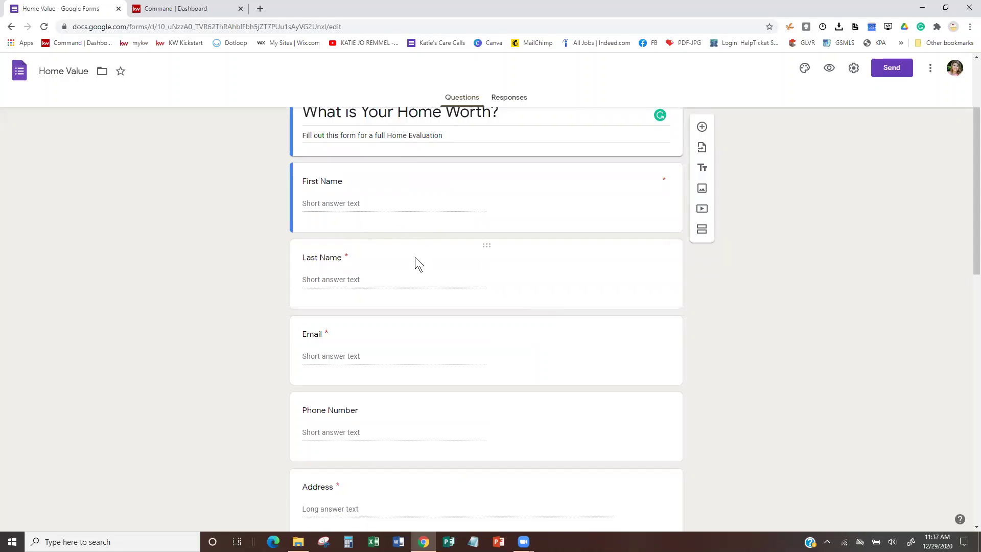
scroll(415, 256, "down", 3)
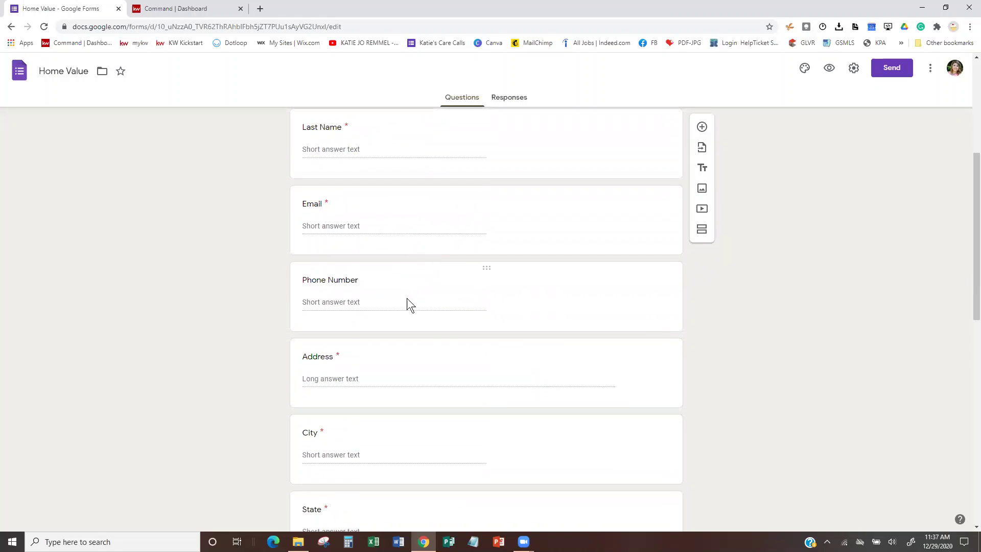
scroll(339, 235, "up", 2)
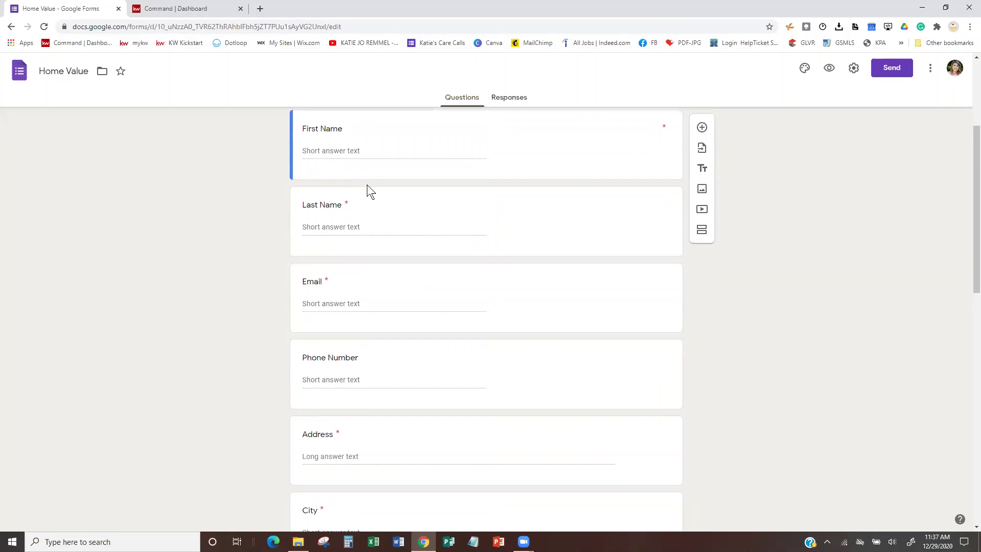
scroll(366, 185, "up", 1)
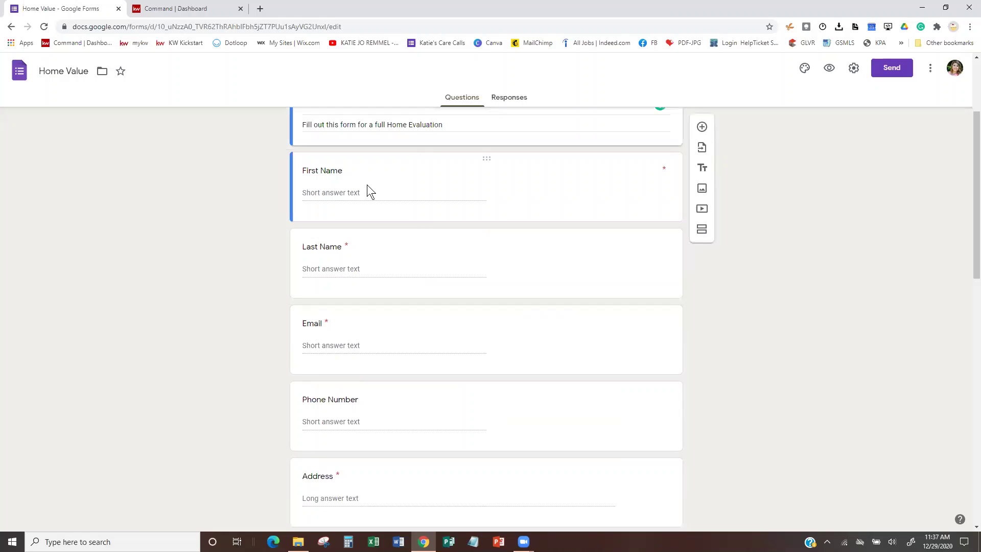
scroll(366, 185, "down", 5)
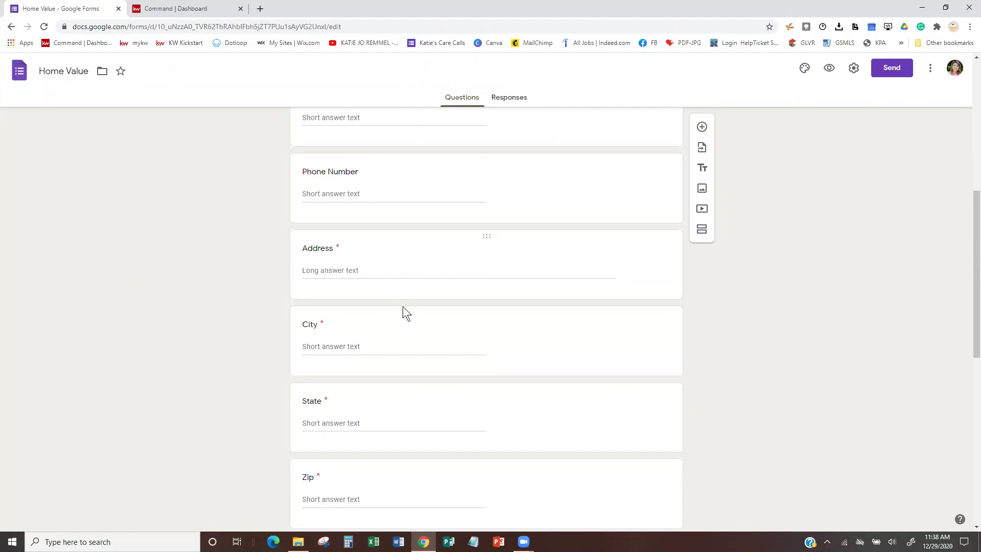
scroll(403, 307, "down", 2)
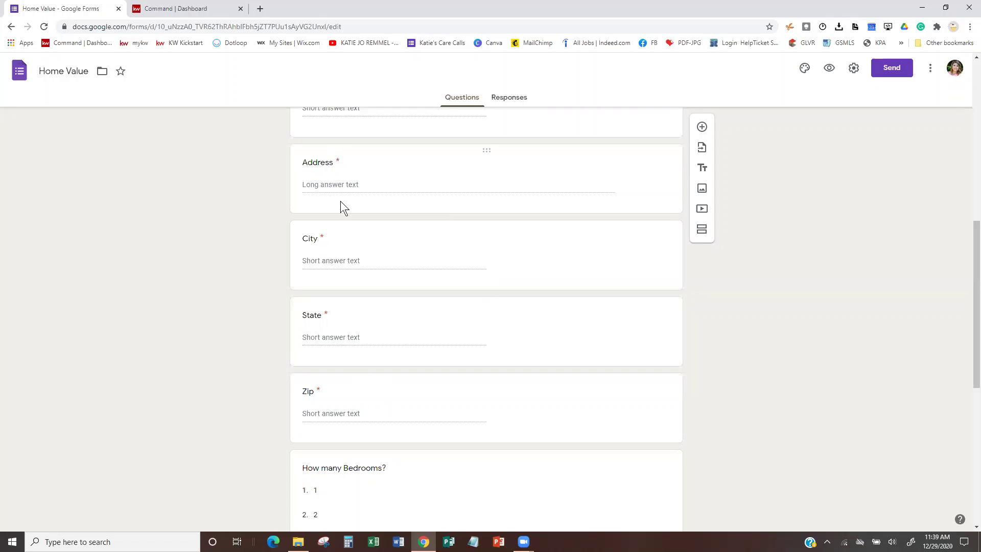
scroll(335, 415, "down", 5)
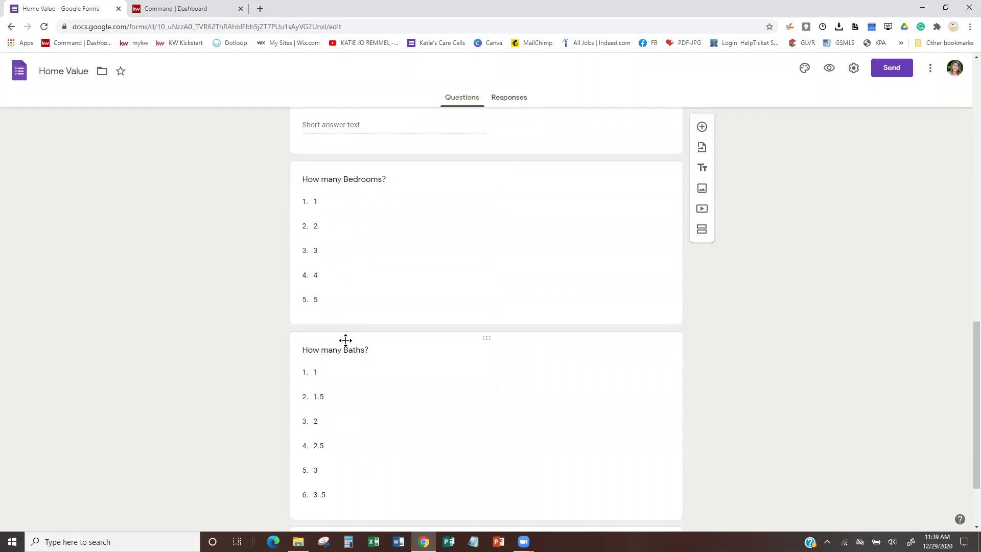
scroll(340, 326, "down", 2)
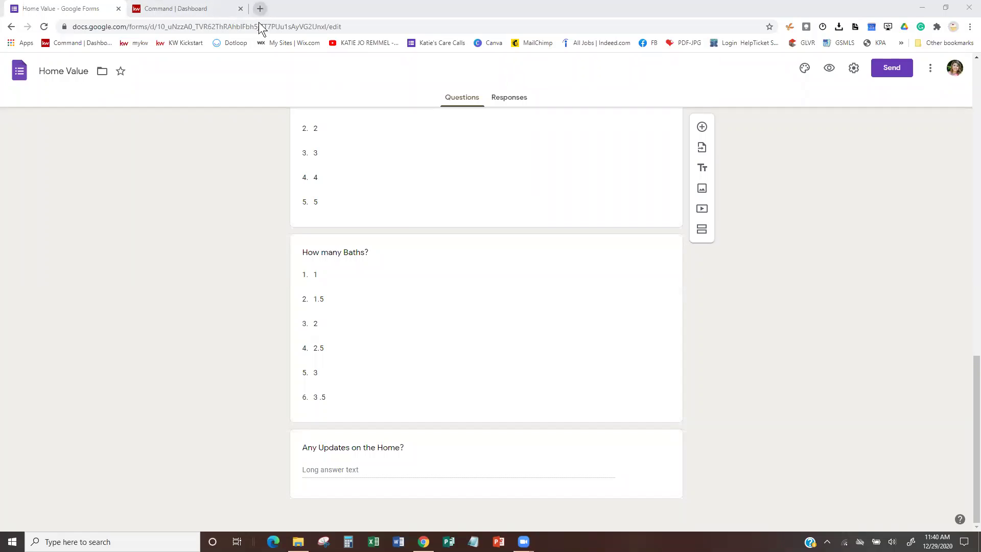
Show the Home Value form's Embed HTML code in Send, then start a new blank tab.
left_click(854, 68)
left_click(905, 72)
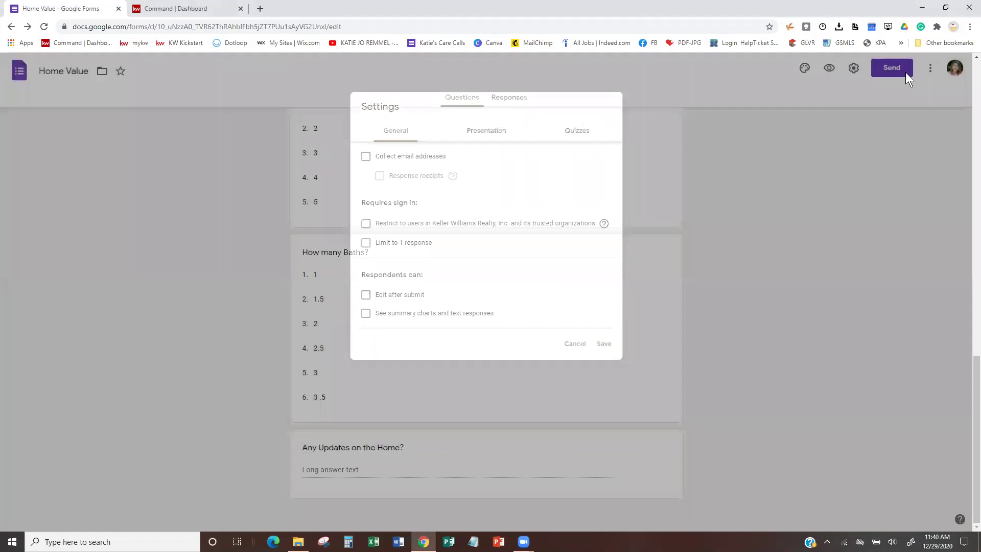
left_click(905, 71)
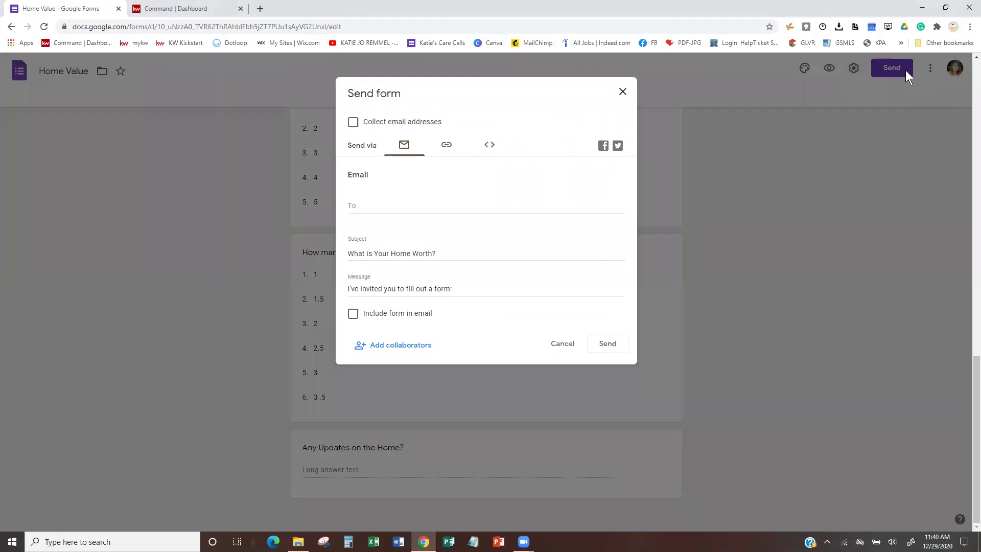
left_click(446, 145)
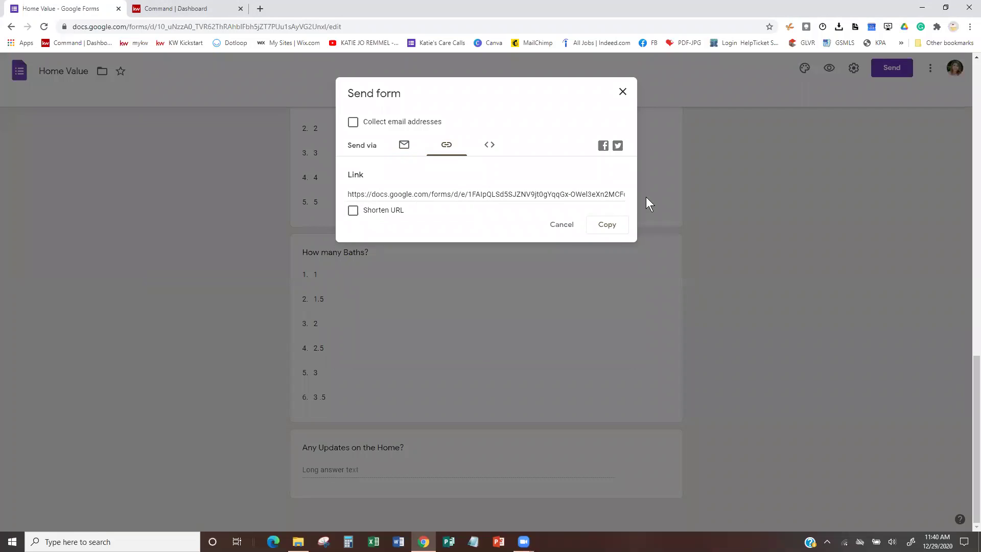
left_click(404, 146)
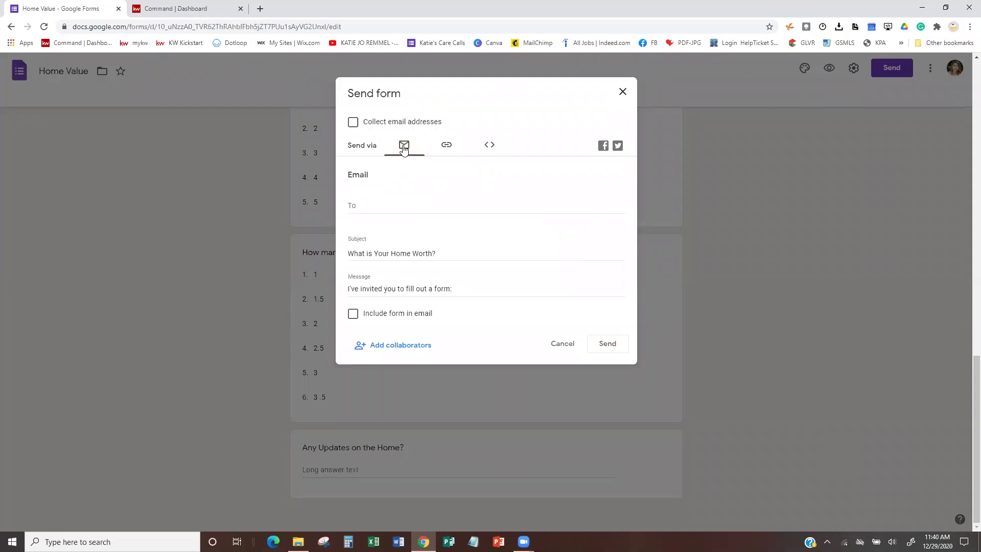
left_click(489, 146)
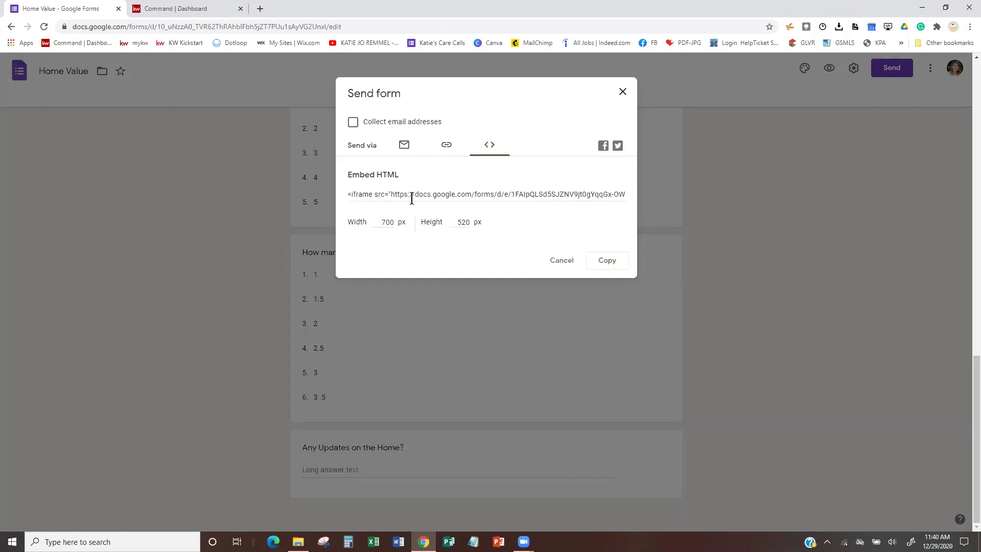
left_click(260, 8)
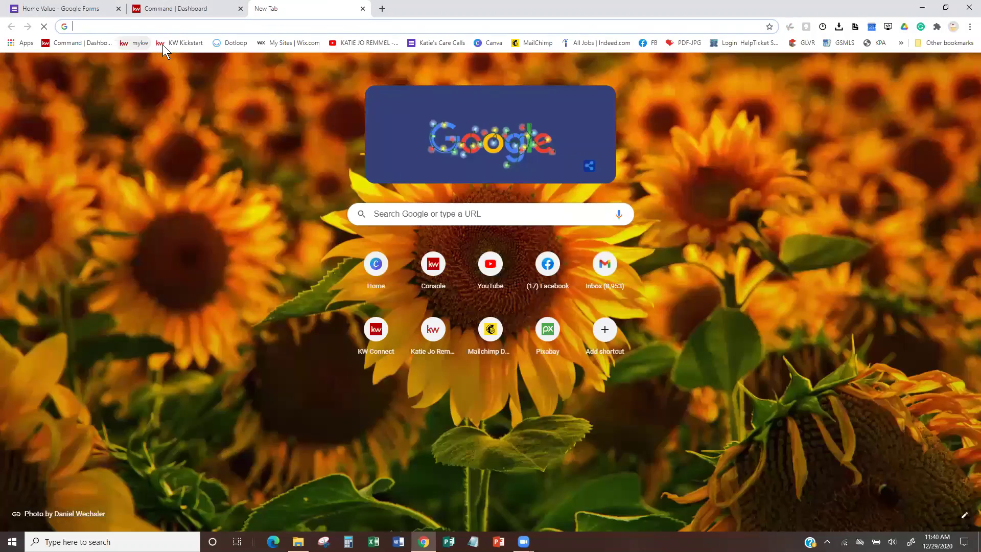
View KW Kickstart's 'What Is Your Home Worth?' page with its embedded form, then return to the editor.
left_click(169, 44)
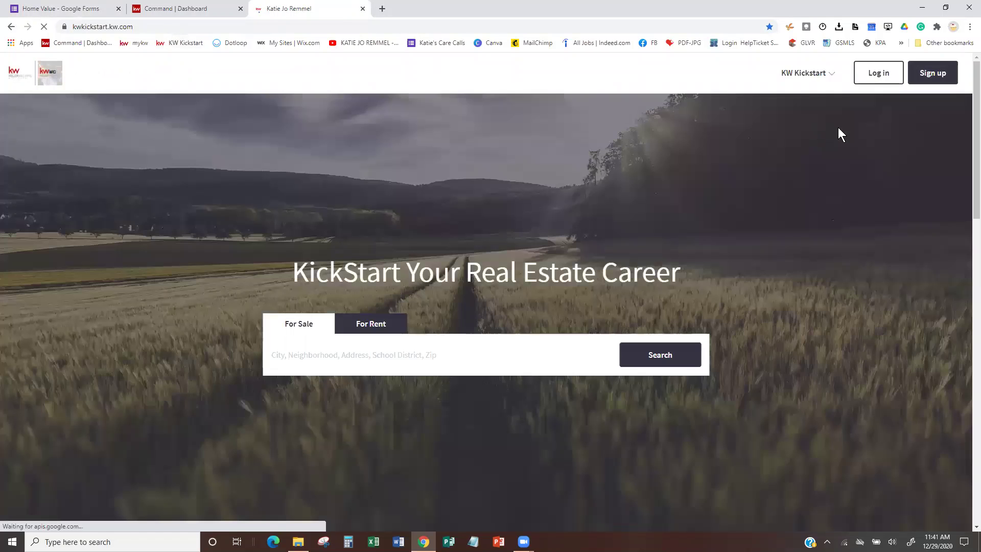
left_click(823, 73)
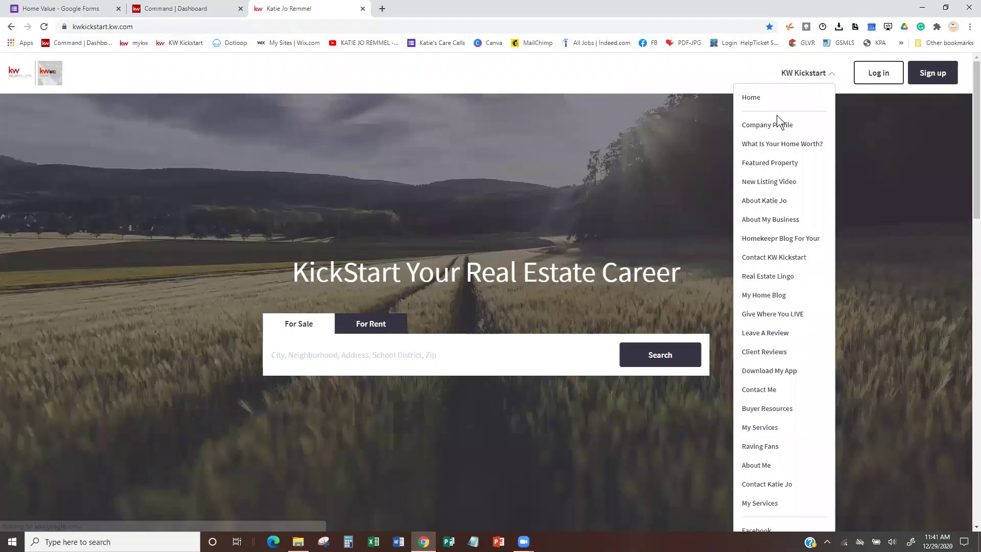
left_click(799, 146)
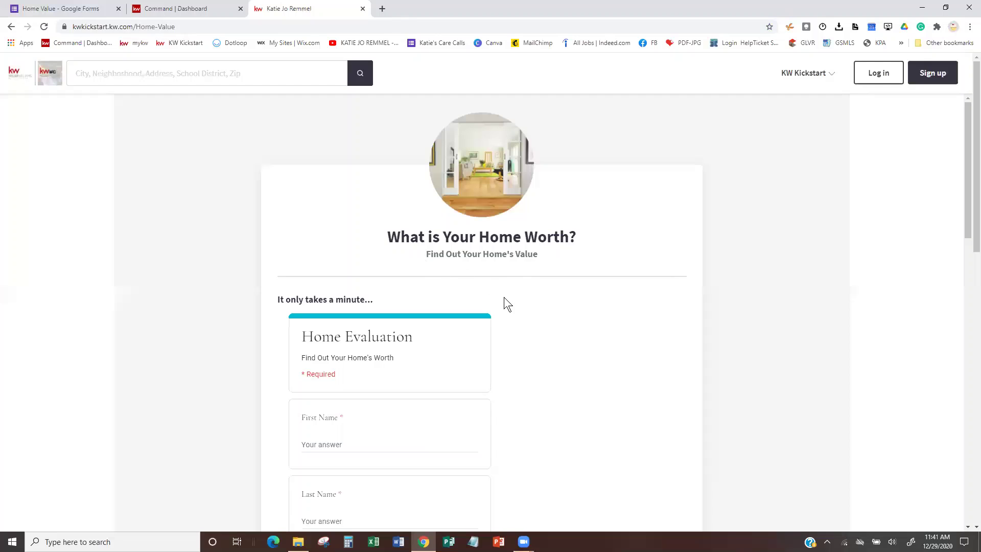
scroll(504, 296, "down", 5)
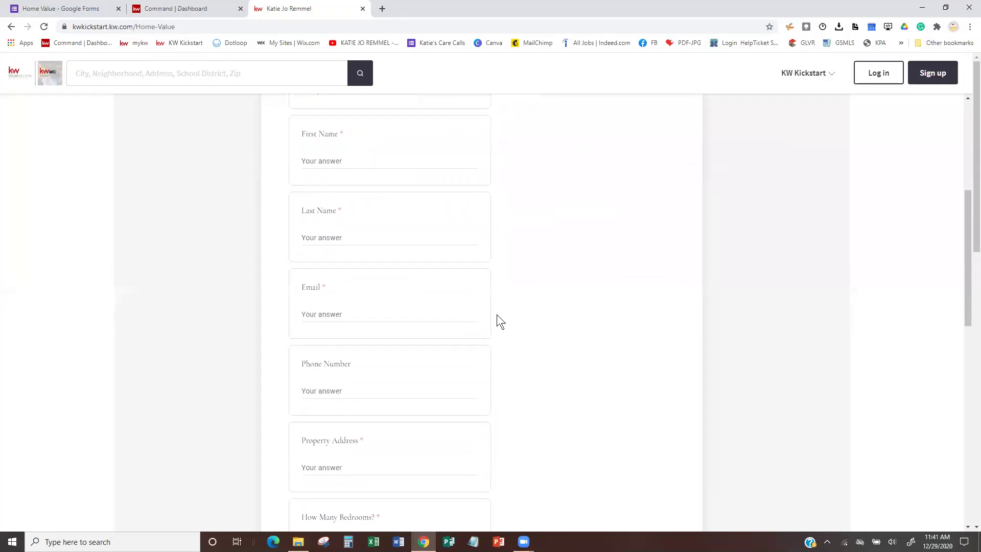
scroll(499, 311, "down", 2)
scroll(503, 312, "down", 2)
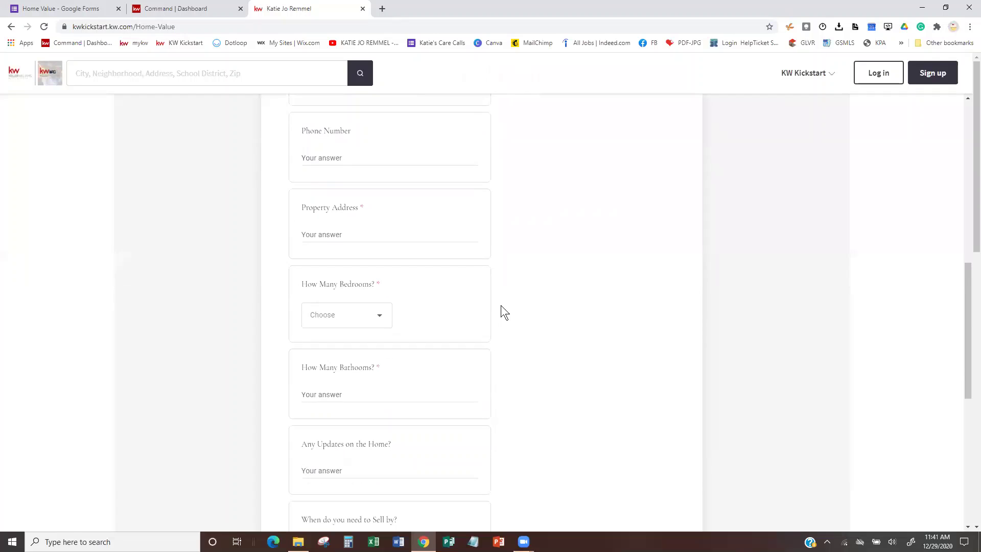
scroll(504, 311, "down", 2)
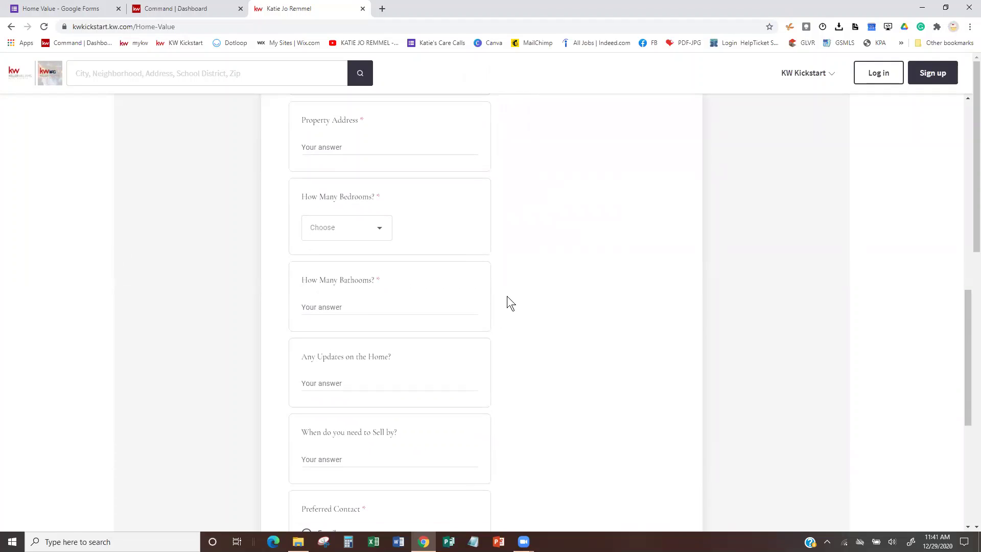
scroll(503, 319, "down", 2)
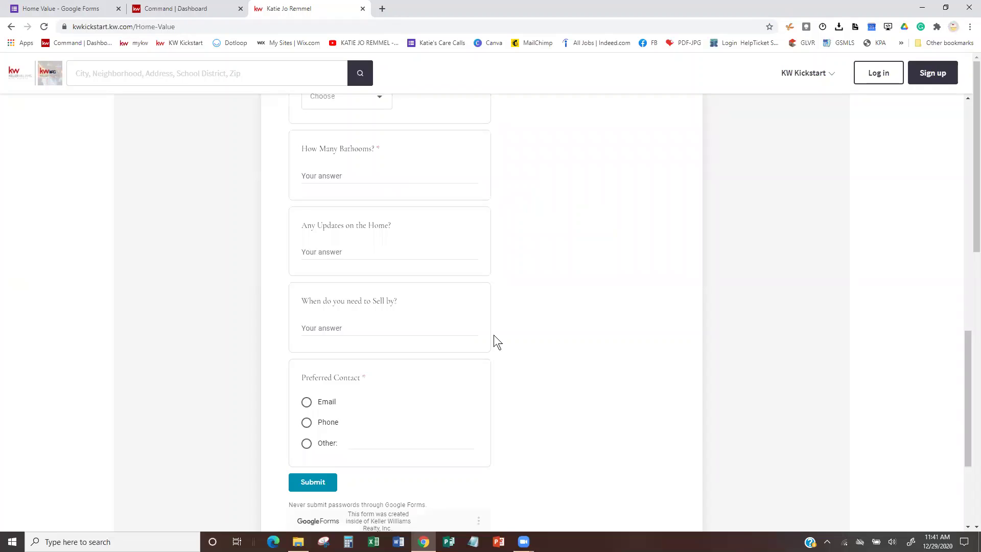
scroll(493, 335, "down", 3)
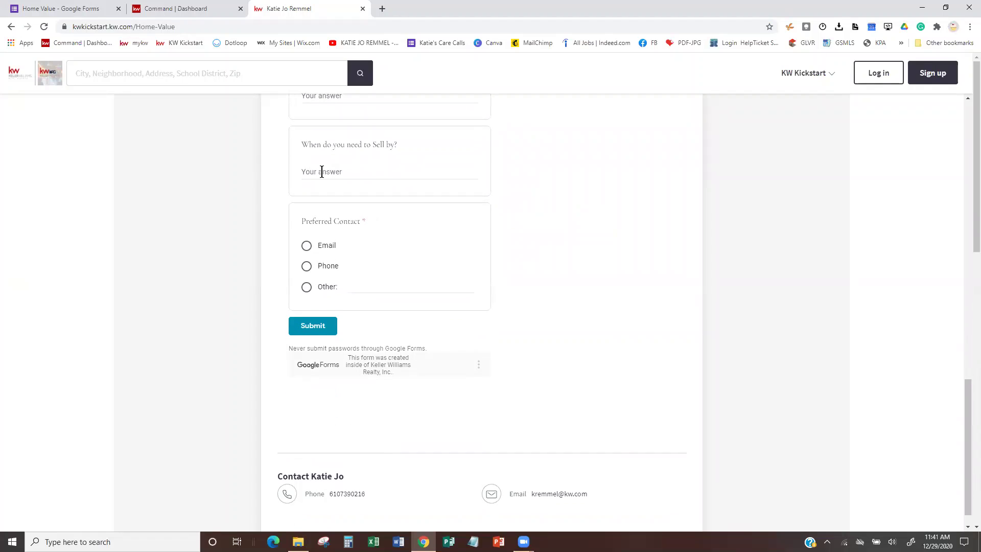
scroll(429, 161, "up", 1)
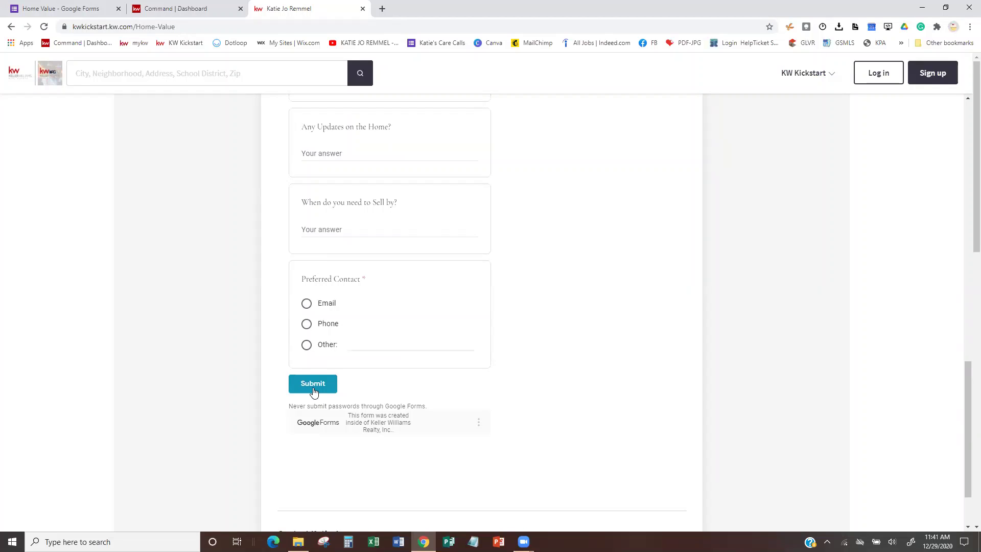
left_click(31, 7)
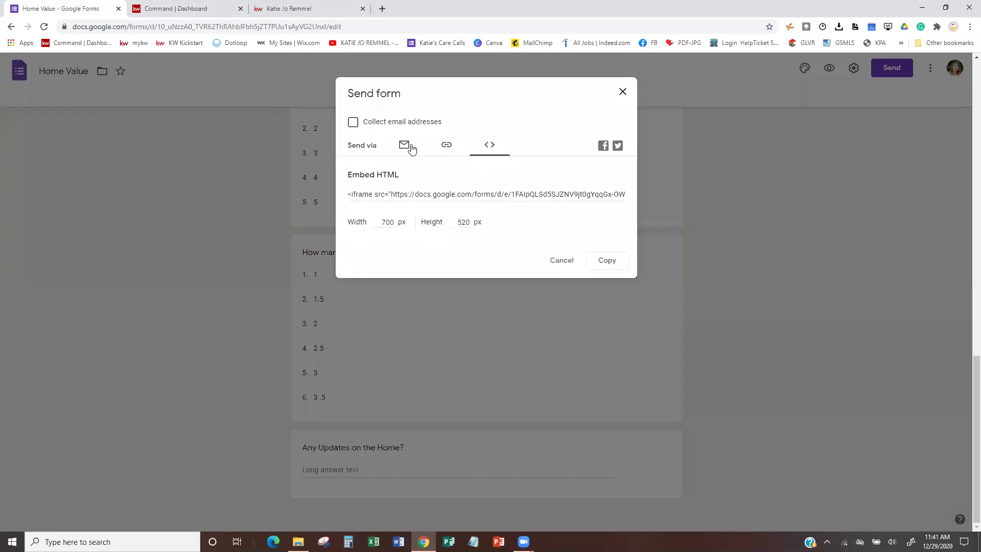
left_click(624, 94)
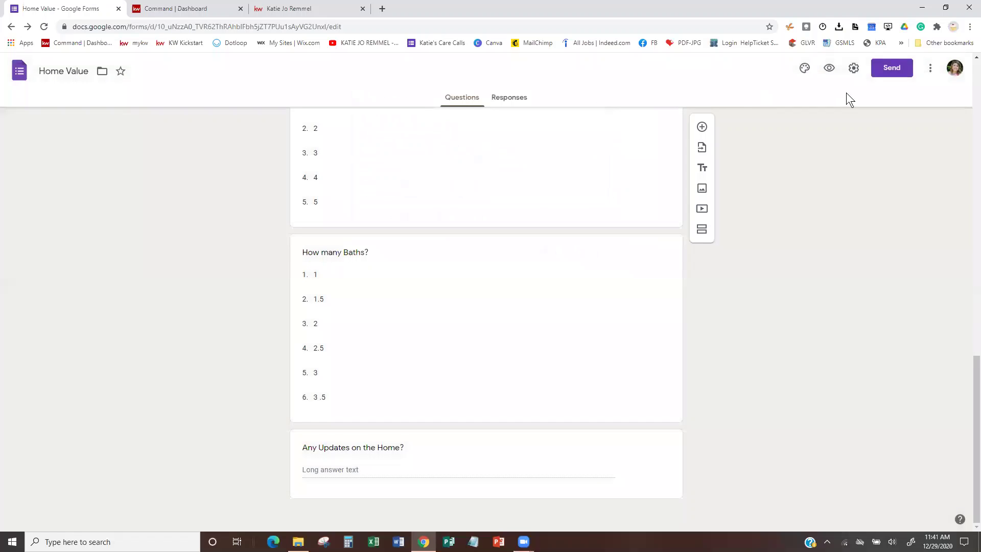
Check the Home Value form's Responses tab (0 responses) and its options, then return to Forms home.
left_click(518, 99)
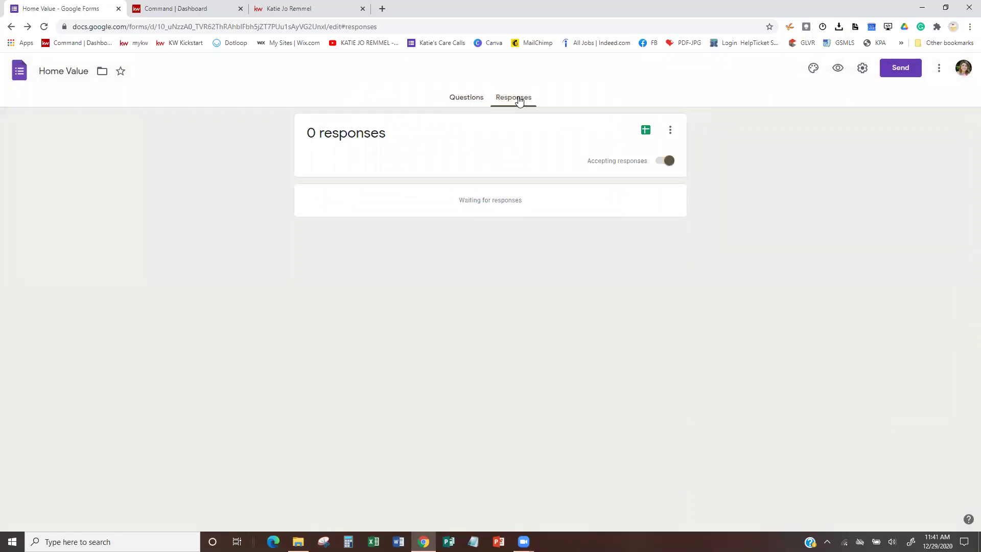
left_click(670, 130)
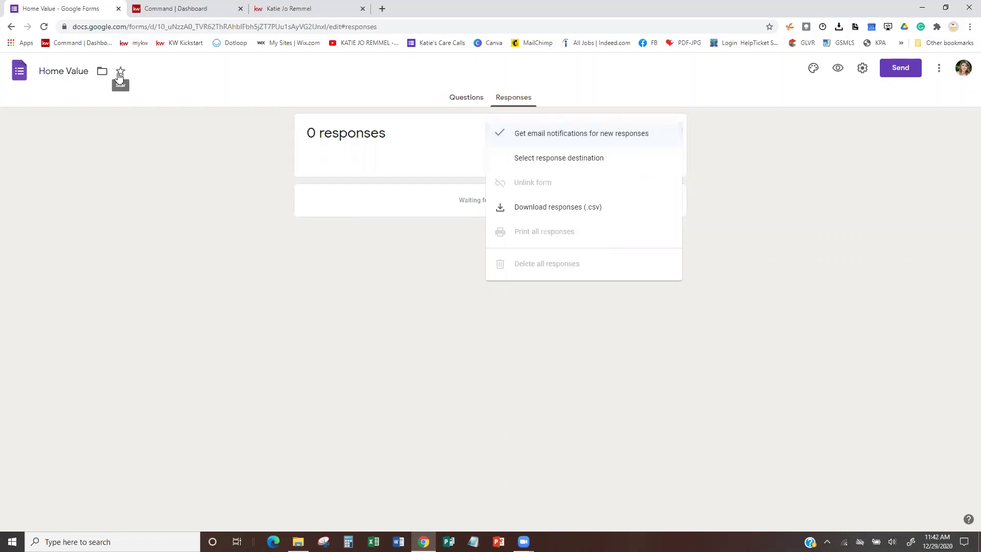
left_click(467, 101)
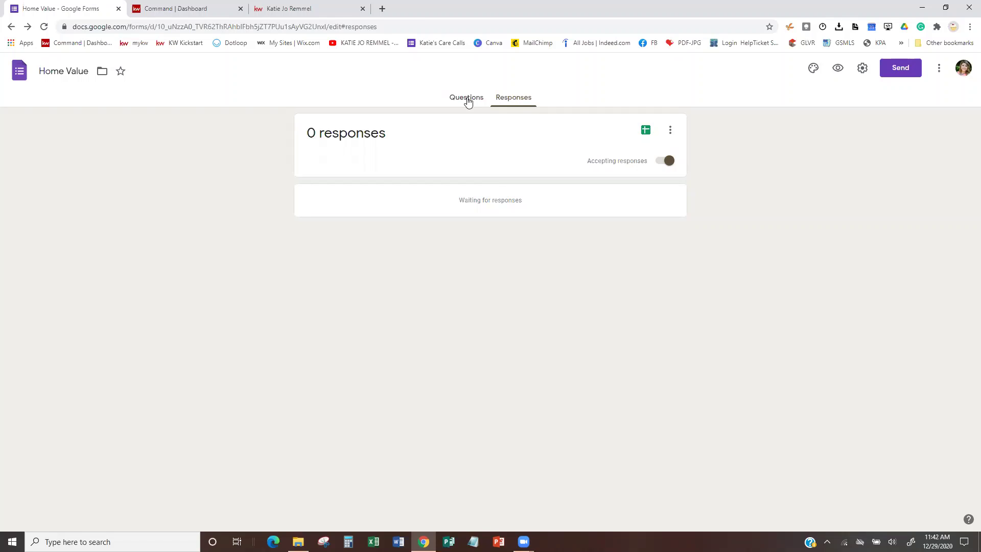
left_click(11, 28)
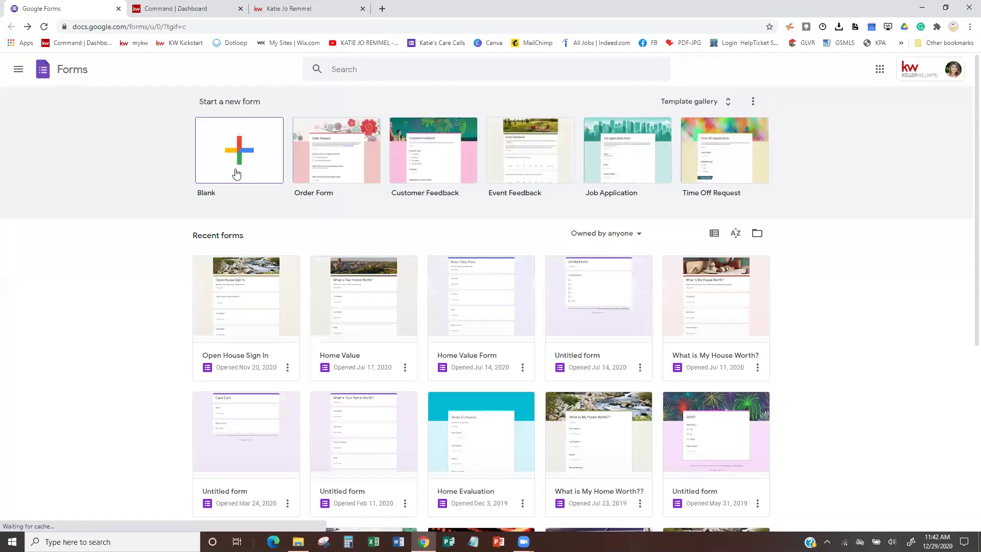
Create a blank form titled 'What is Your Home Worth?'.
left_click(242, 152)
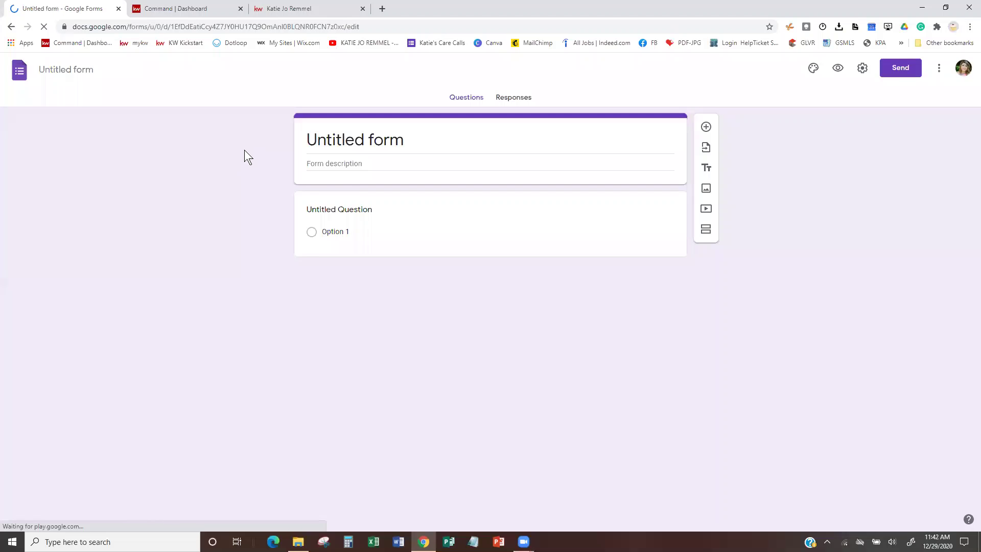
left_click(404, 135)
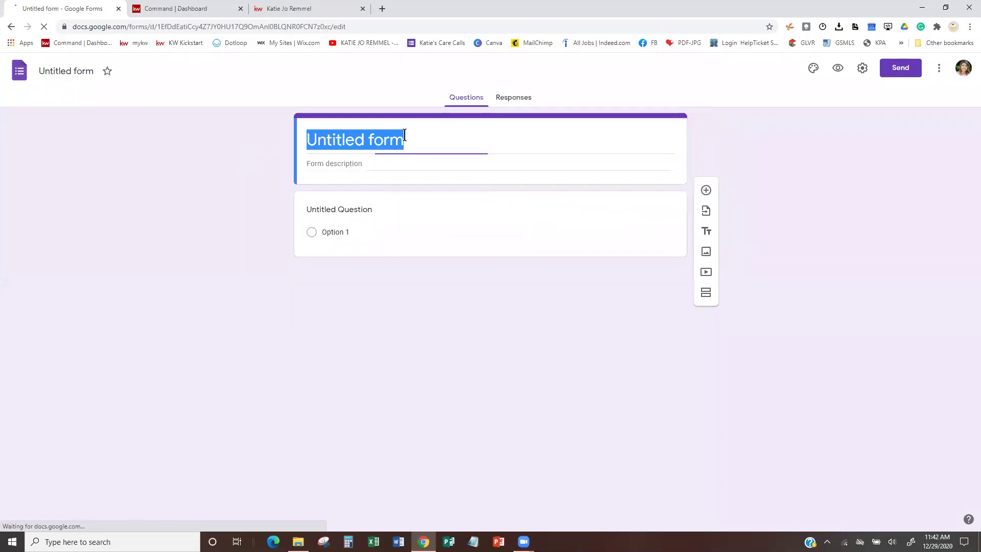
type("h")
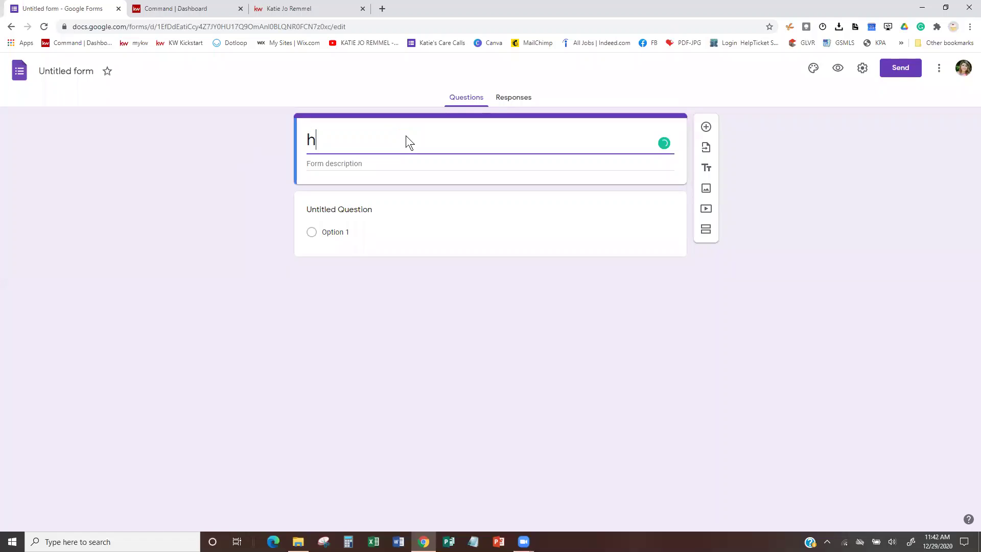
key("BackSpace")
type("wHA")
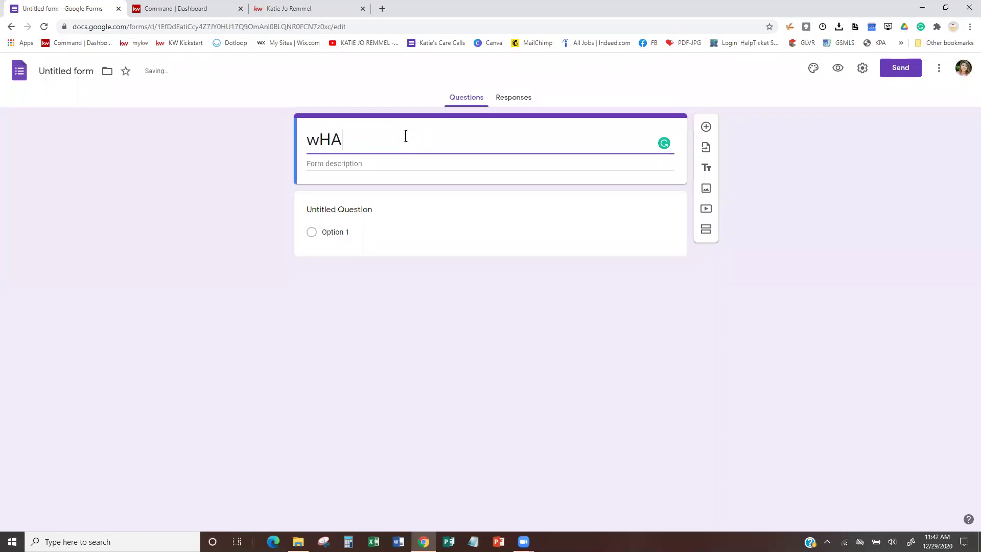
type("T IS YOUR")
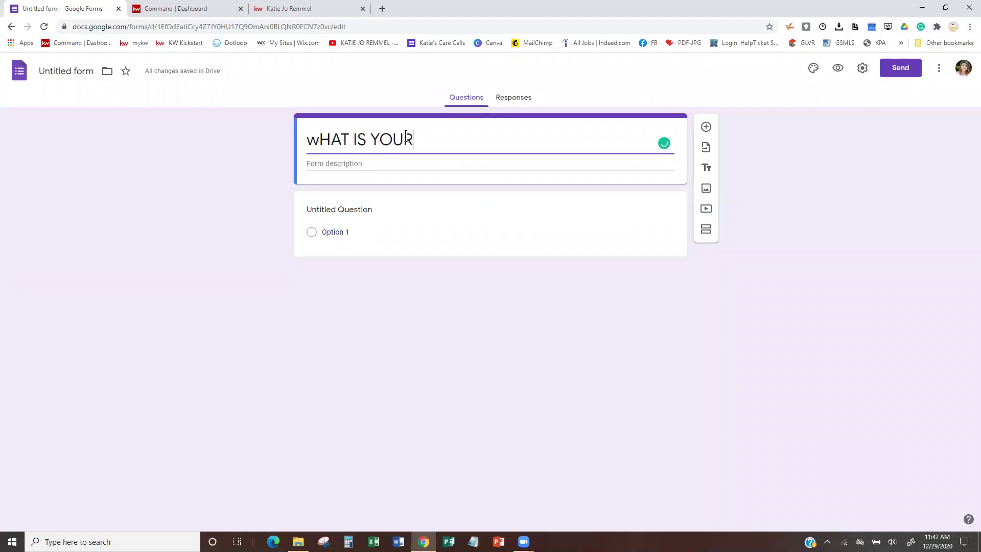
key("BackSpace")
key("BackSpace")
key("BackSpace")
key("BackSpace")
key("BackSpace")
key("BackSpace")
key("BackSpace")
key("BackSpace")
key("BackSpace")
key("BackSpace")
key("BackSpace")
key("BackSpace")
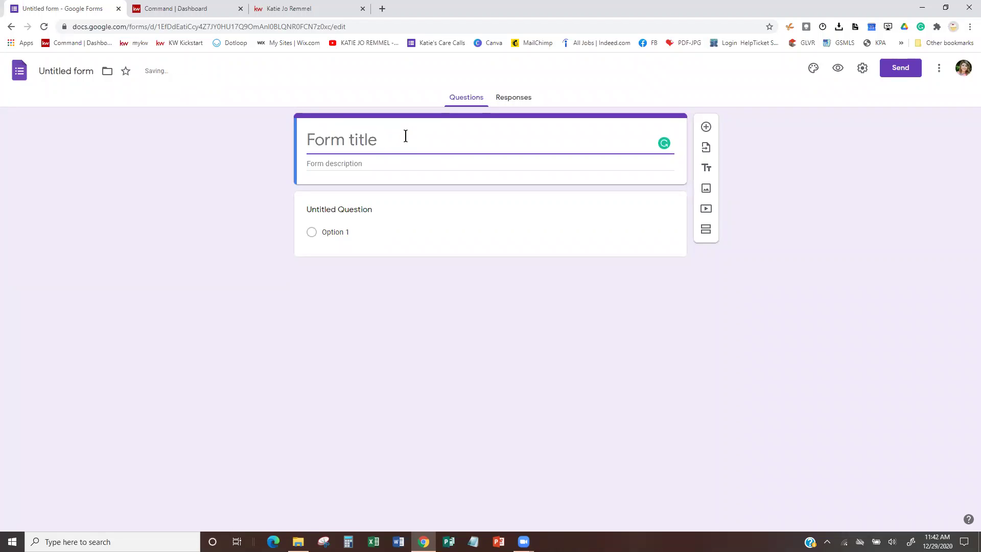
type("What is ")
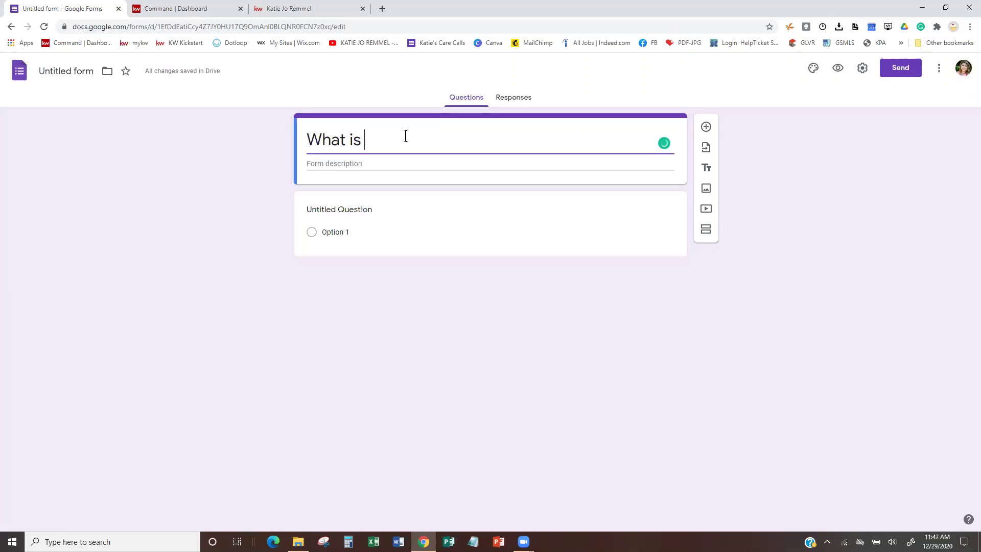
type("Your Home Wor")
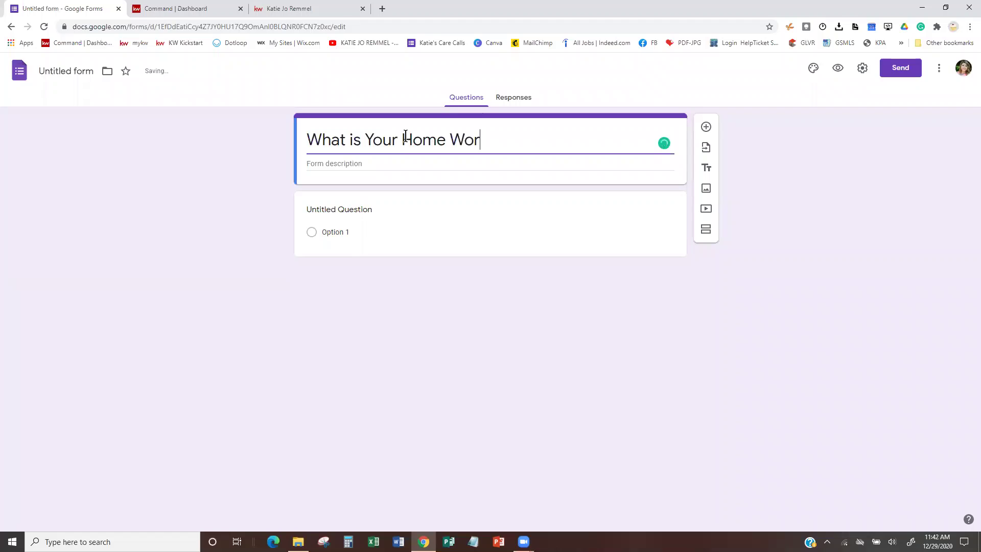
type("th?")
Add the description 'Fill this our to get a full home estimate for home in today's market'.
left_click(348, 166)
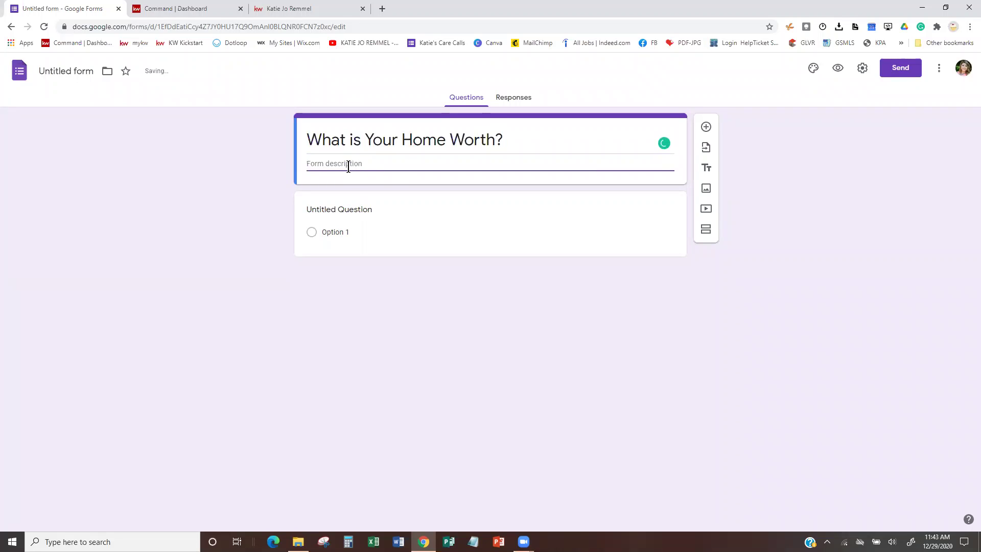
type("Fill this our to get a full home ")
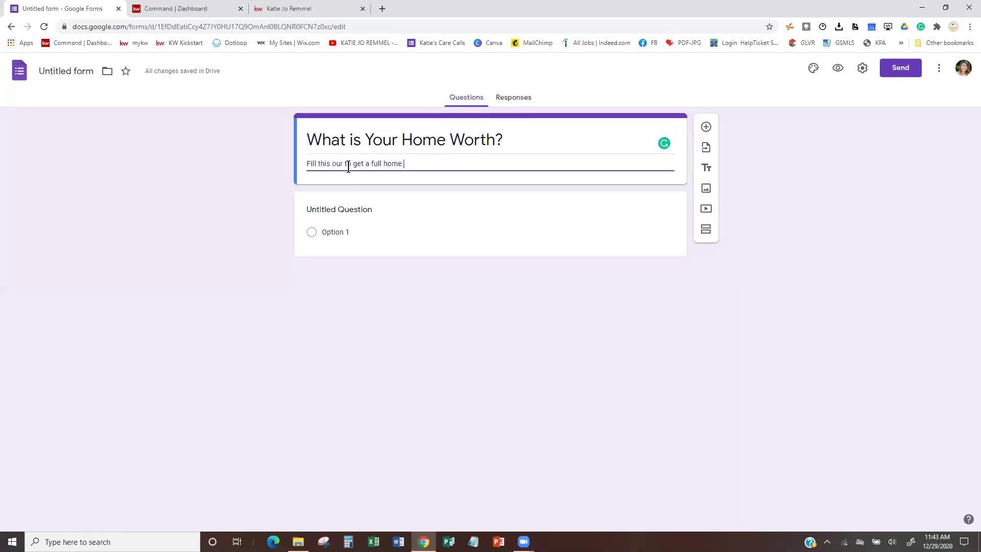
type("estimate for")
type("home in today's marker")
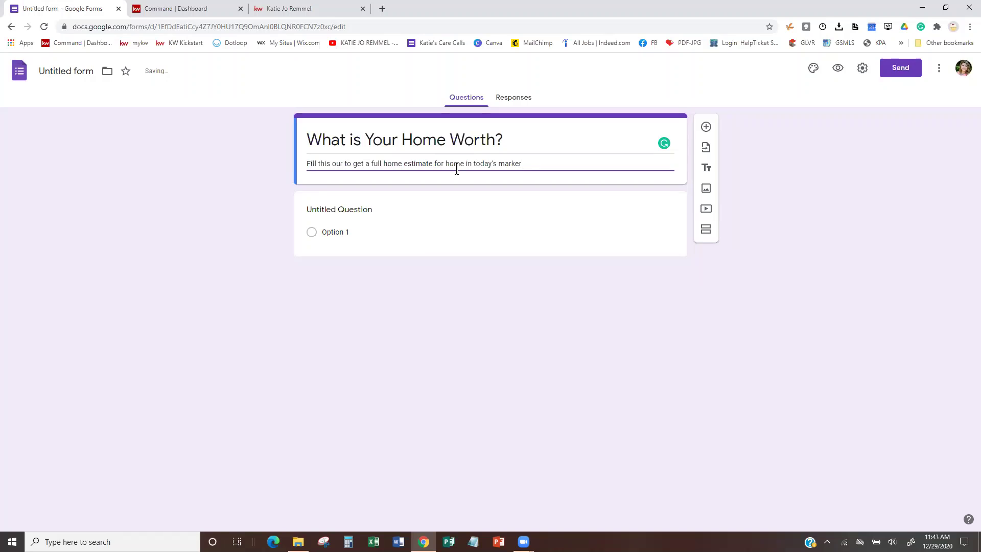
key("BackSpace")
type("t")
left_click(340, 211)
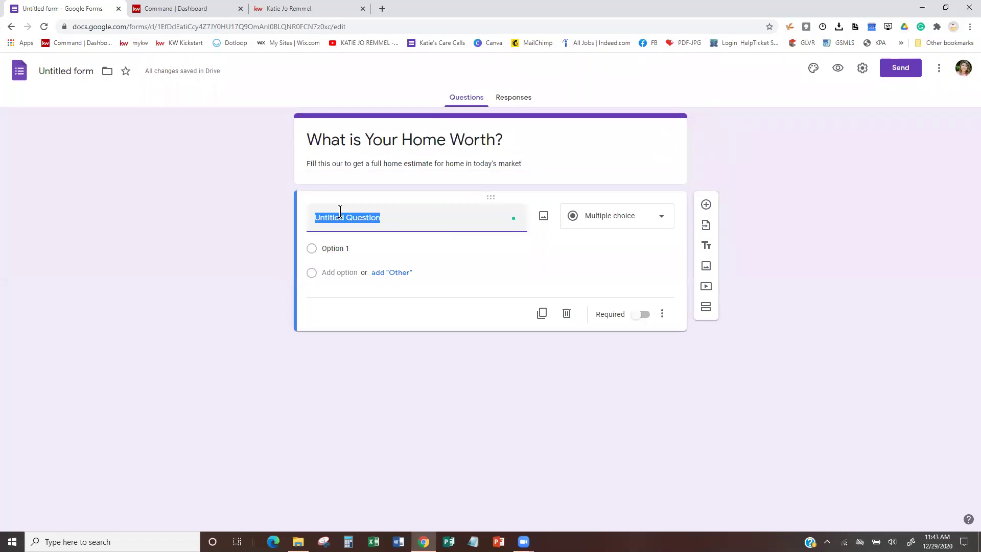
Name the first question 'Name' and mark it required.
type("Name")
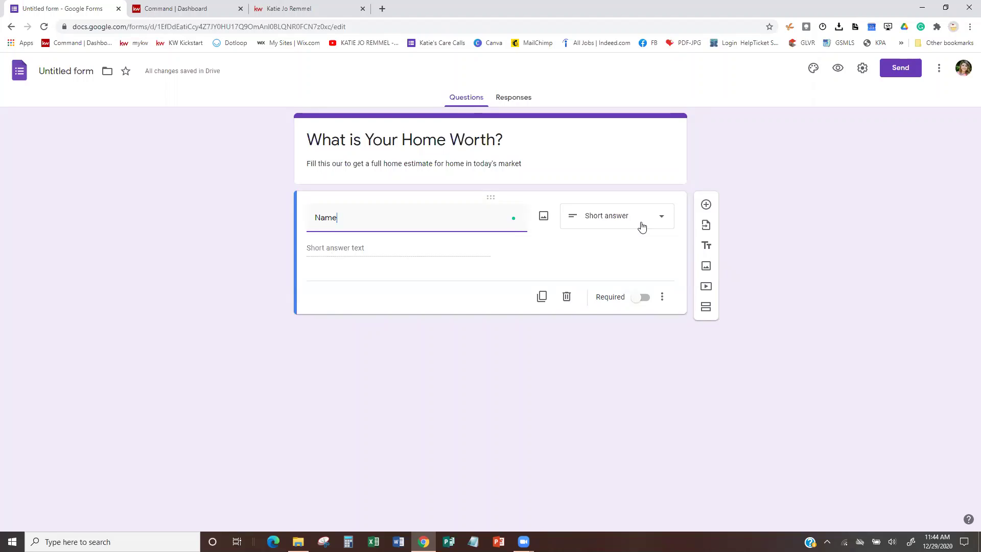
left_click(643, 298)
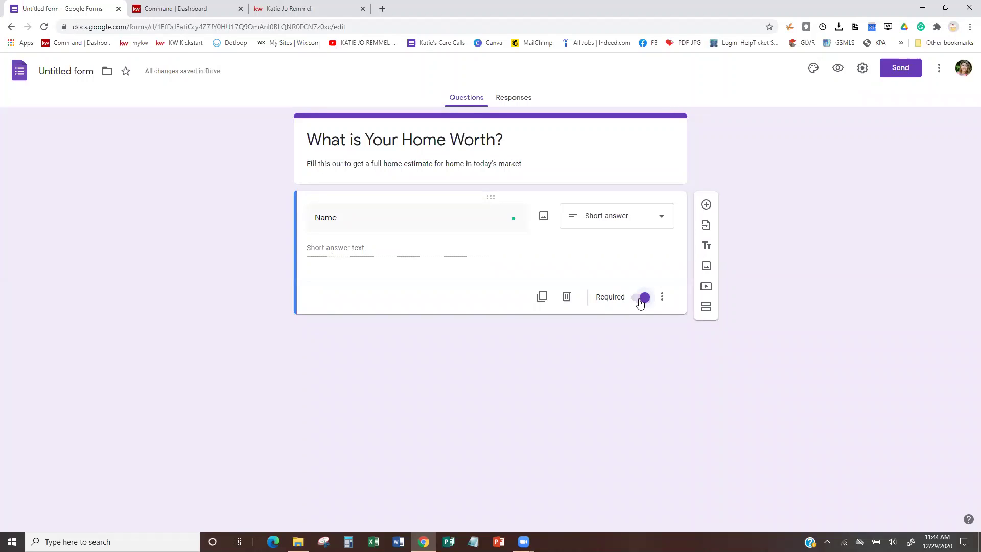
left_click(642, 302)
left_click(643, 302)
Add a required 'Address of Home' short-answer question below Name.
left_click(706, 204)
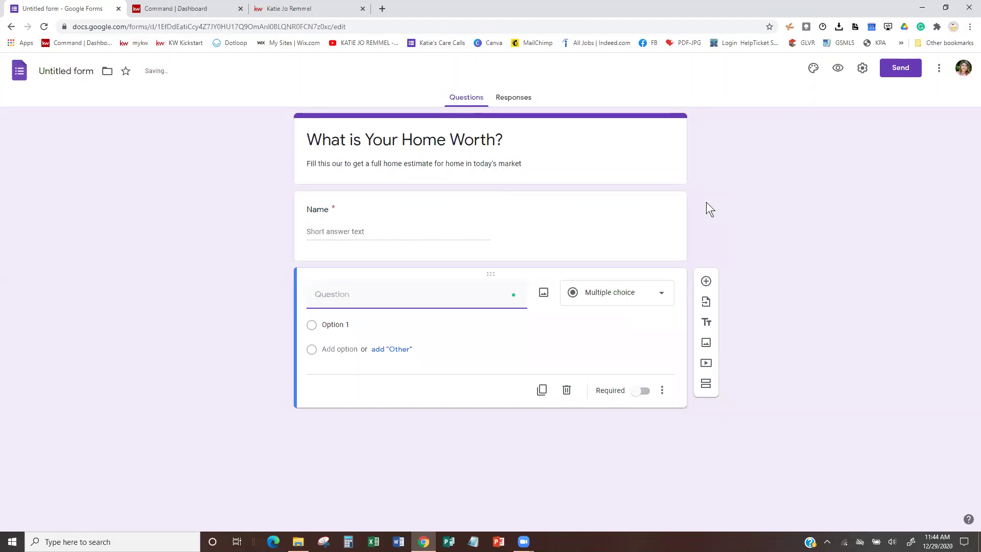
type("a")
key("BackSpace")
type("Address of Home")
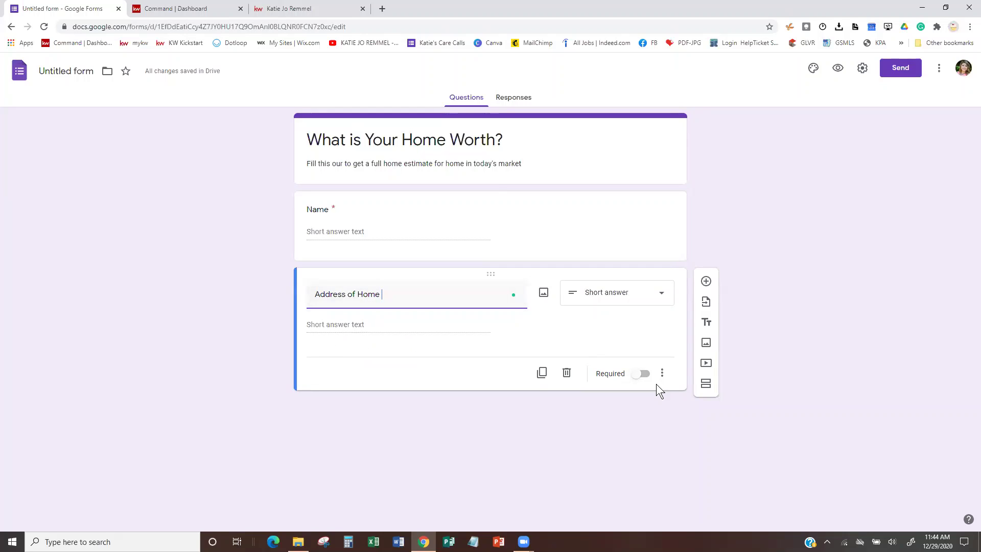
left_click(643, 373)
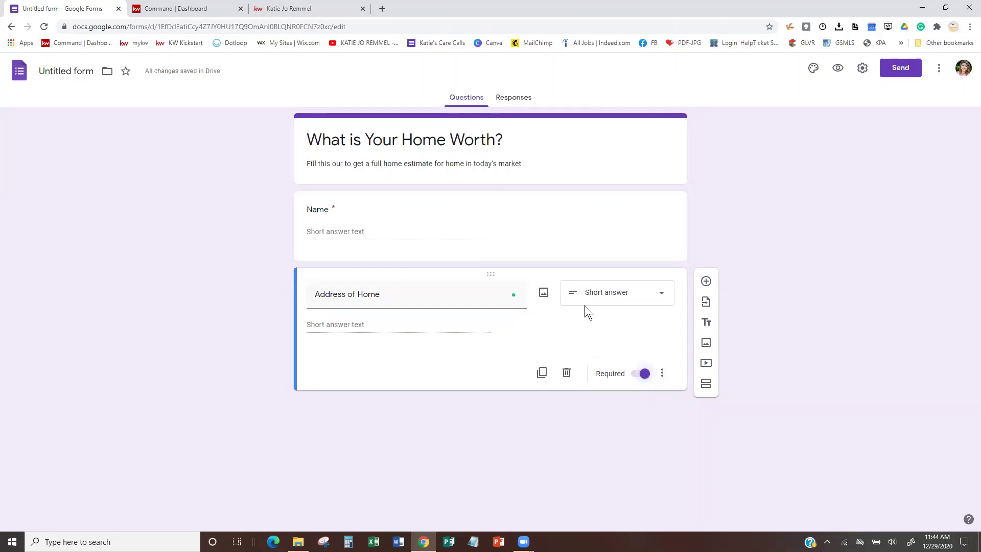
Add a required 'Email' question, then a 'Phone Number' question.
left_click(705, 282)
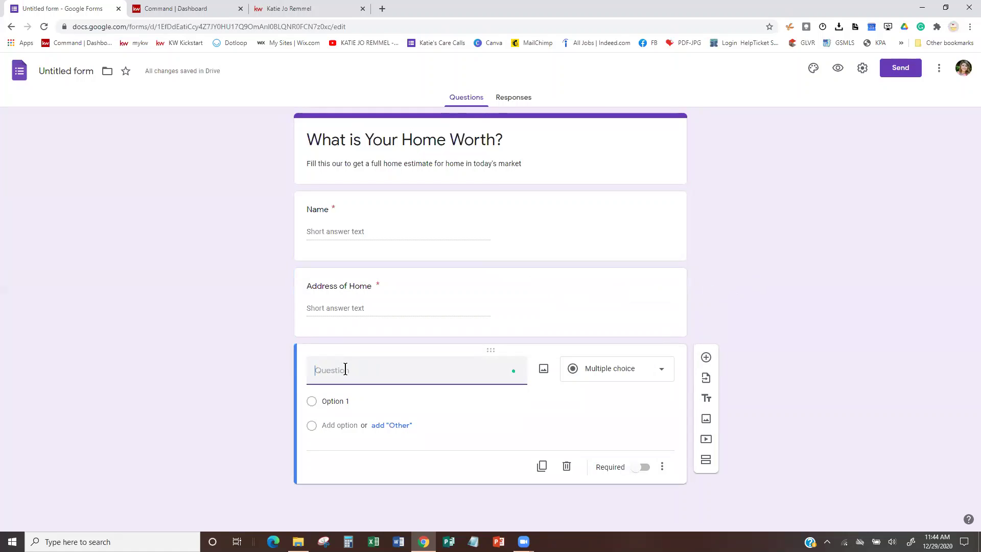
type("Email")
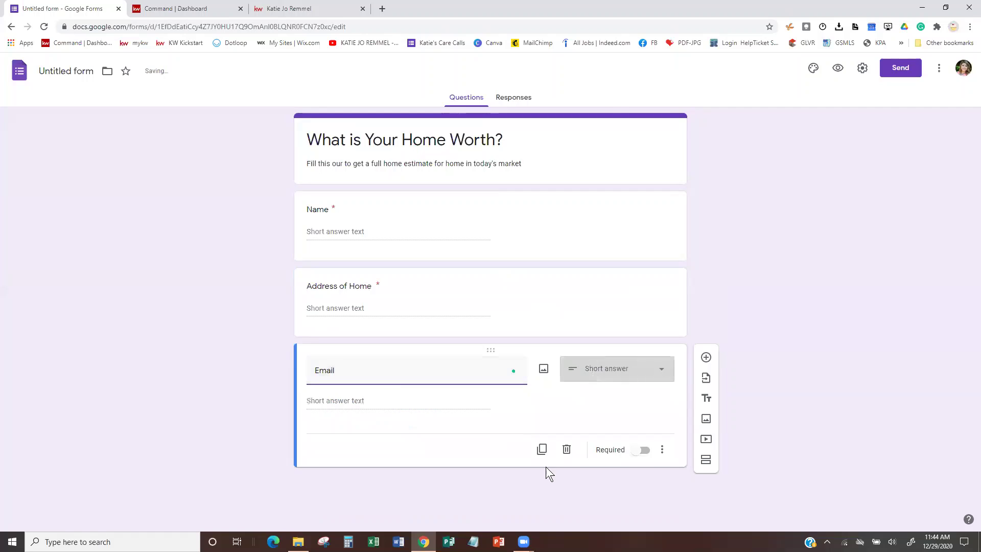
left_click(642, 449)
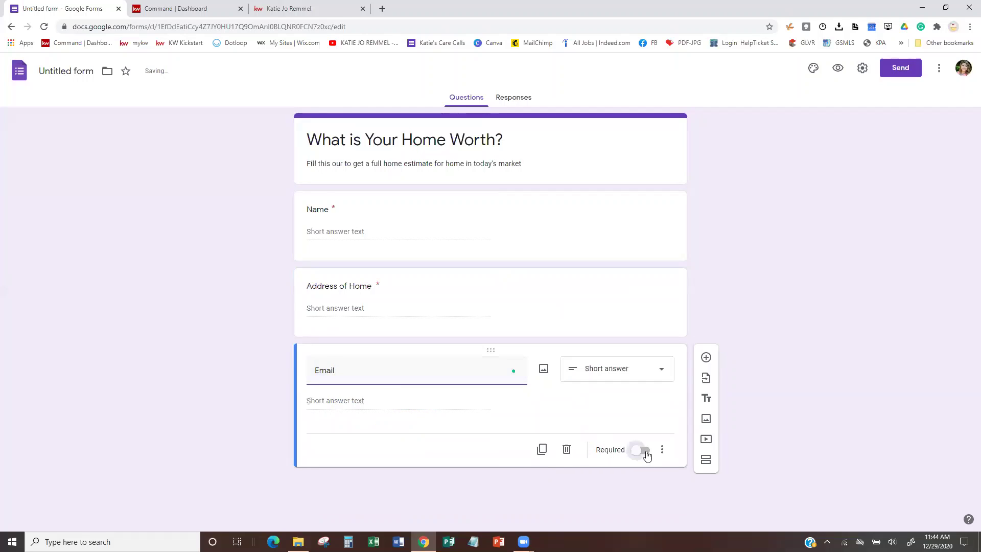
left_click(704, 359)
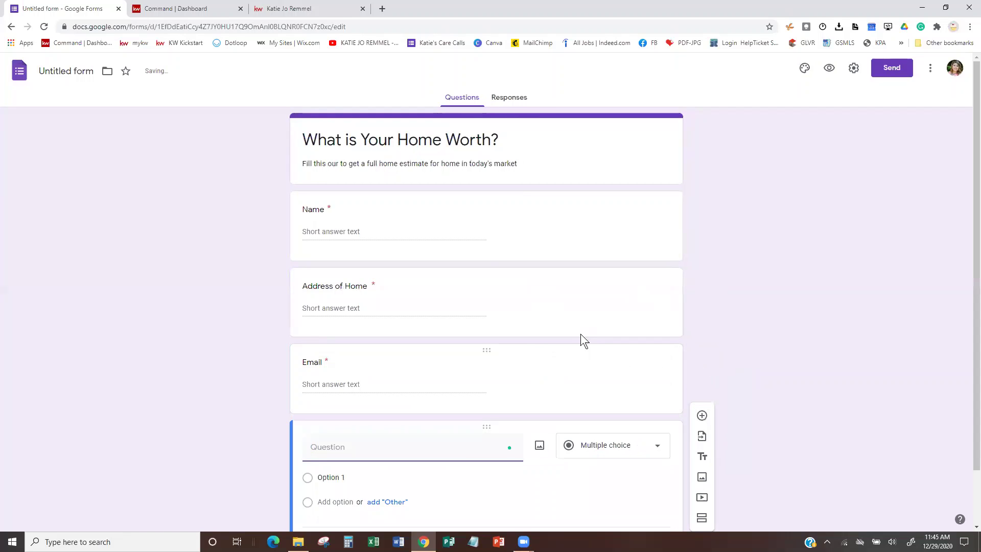
scroll(580, 333, "down", 1)
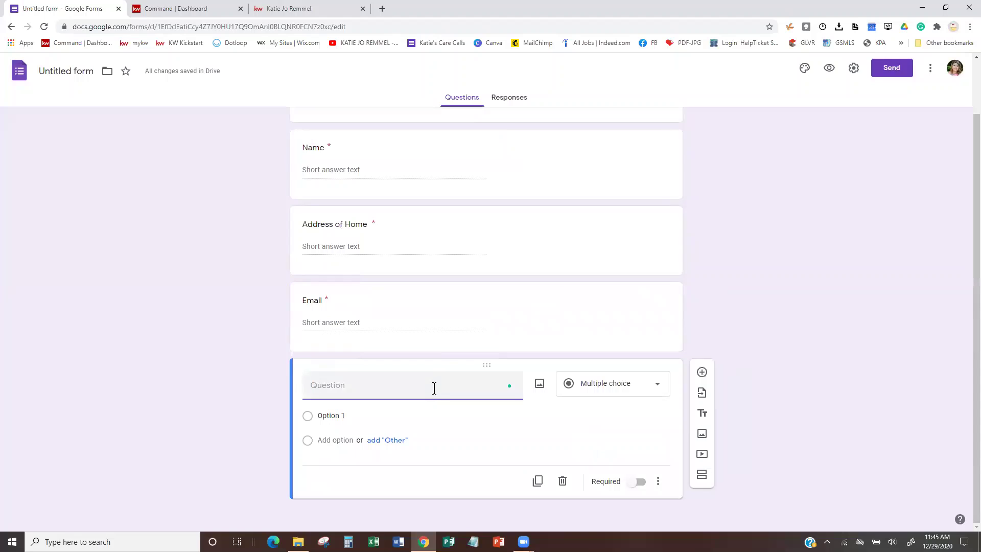
type("Phone Number")
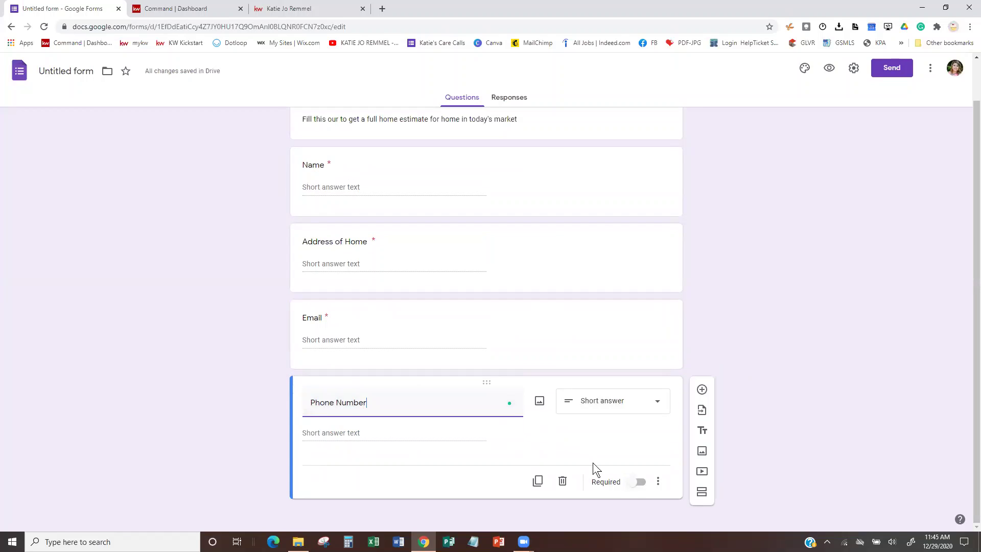
Add a fifth question, 'How Many Bedrooms?', below Phone Number.
left_click(702, 390)
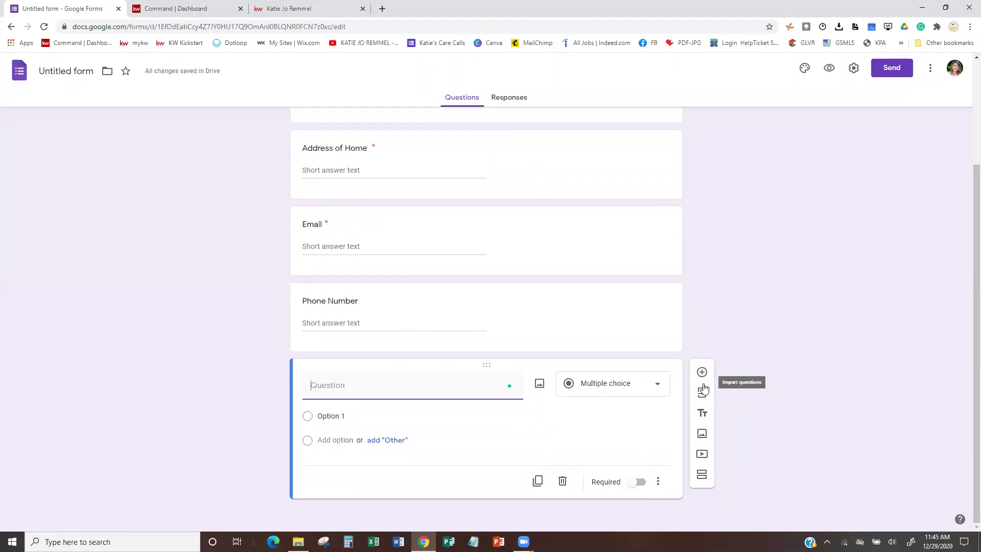
type("How Many Beds")
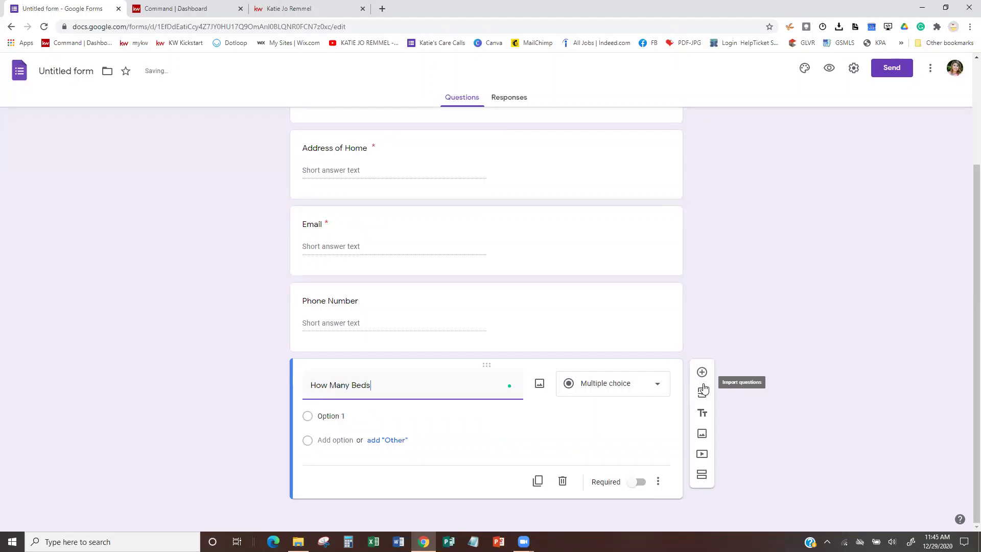
key("BackSpace")
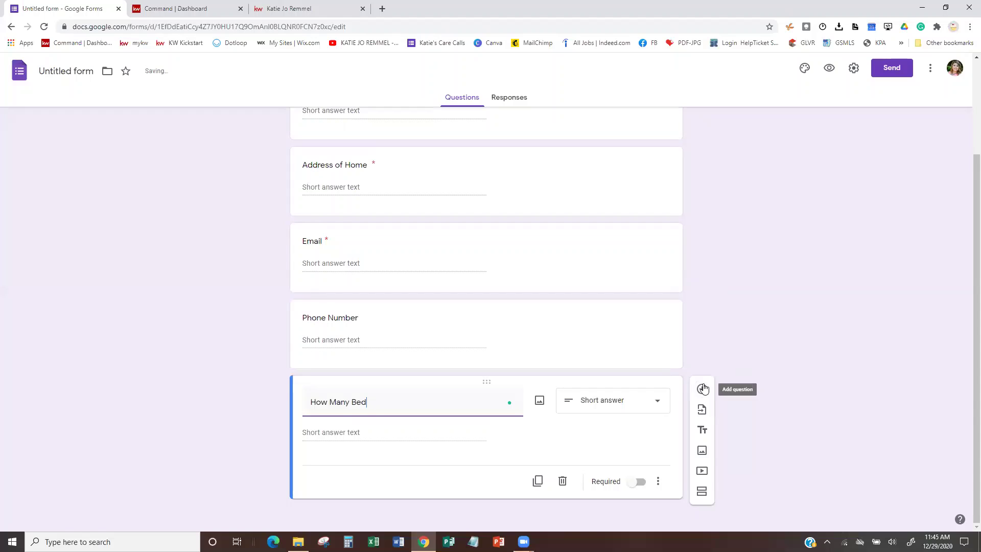
type("rooms?")
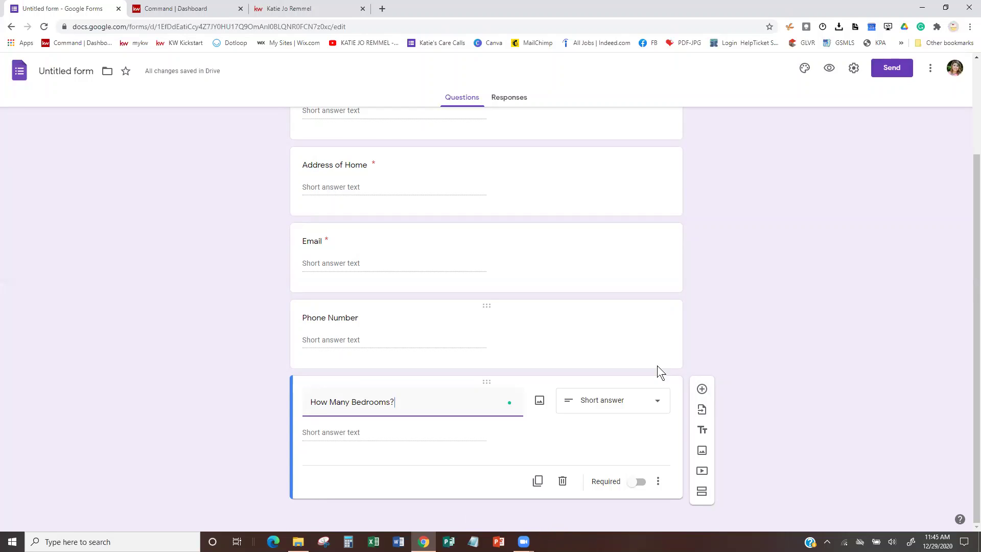
left_click(656, 402)
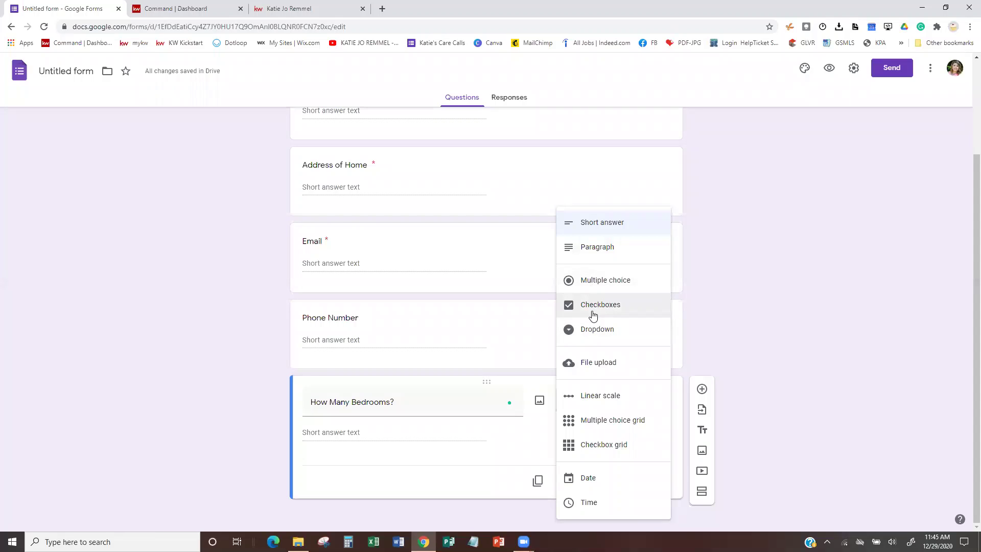
Make 'How Many Bedrooms?' a required dropdown with choices 1, 2, 3, 4 and 5+.
left_click(586, 339)
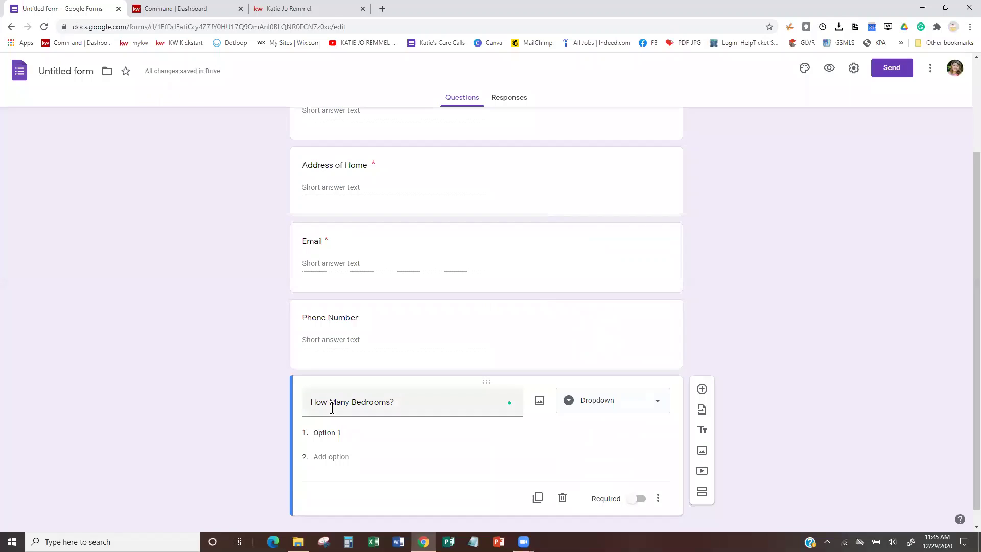
left_click(349, 433)
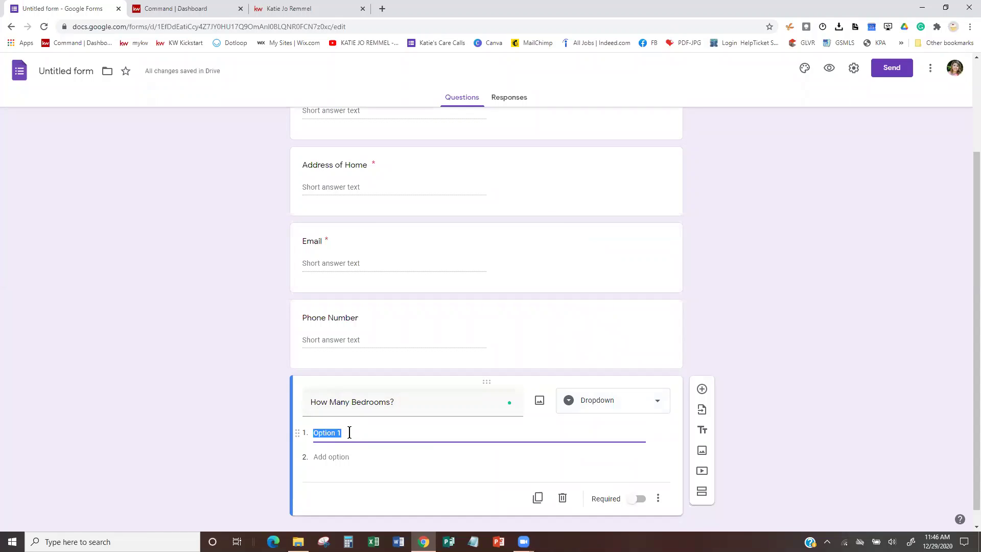
type("1")
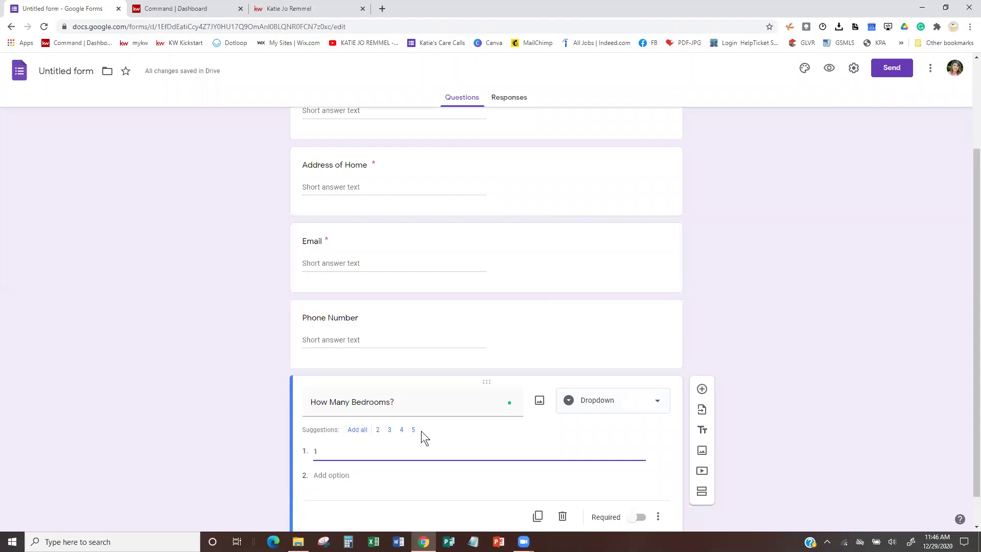
left_click(355, 433)
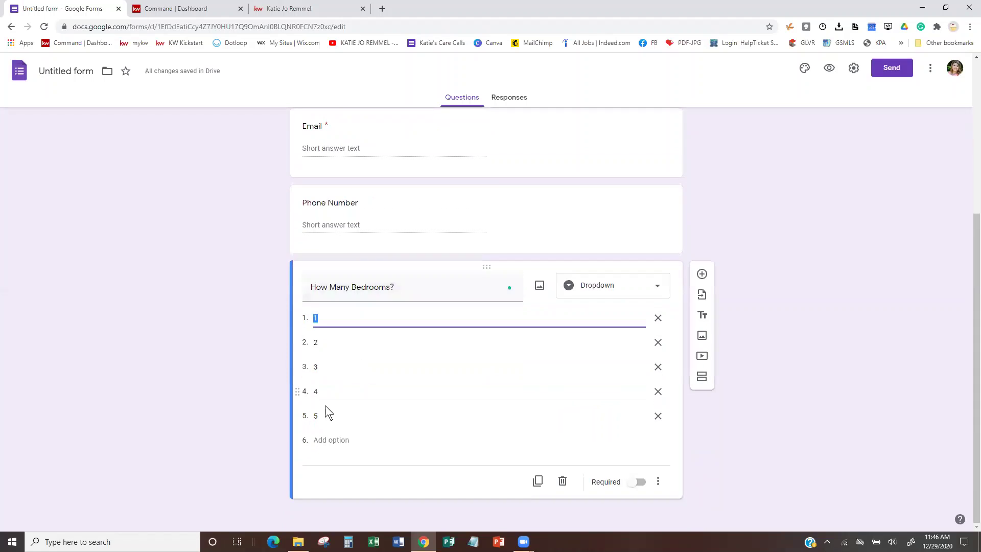
left_click(317, 417)
left_click(317, 417)
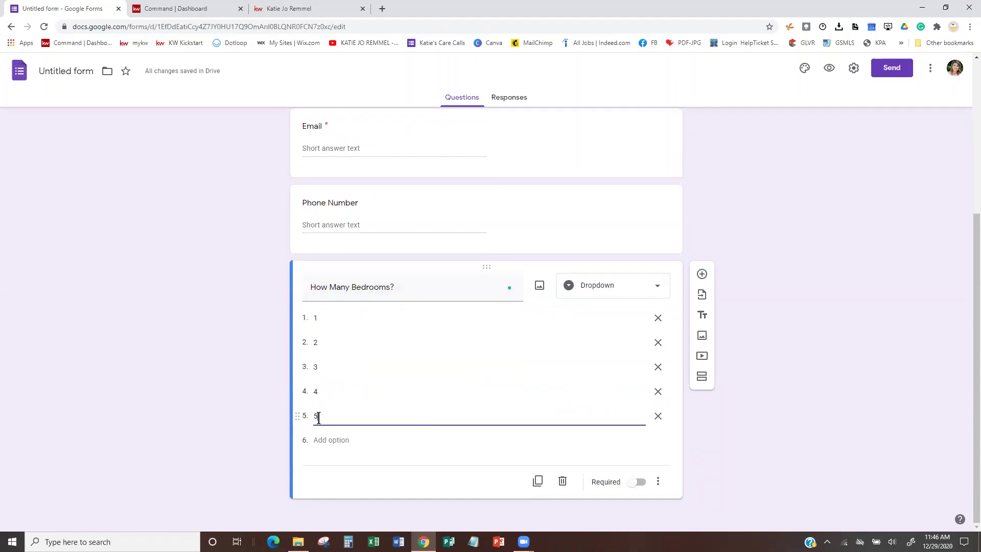
type("+")
left_click(639, 483)
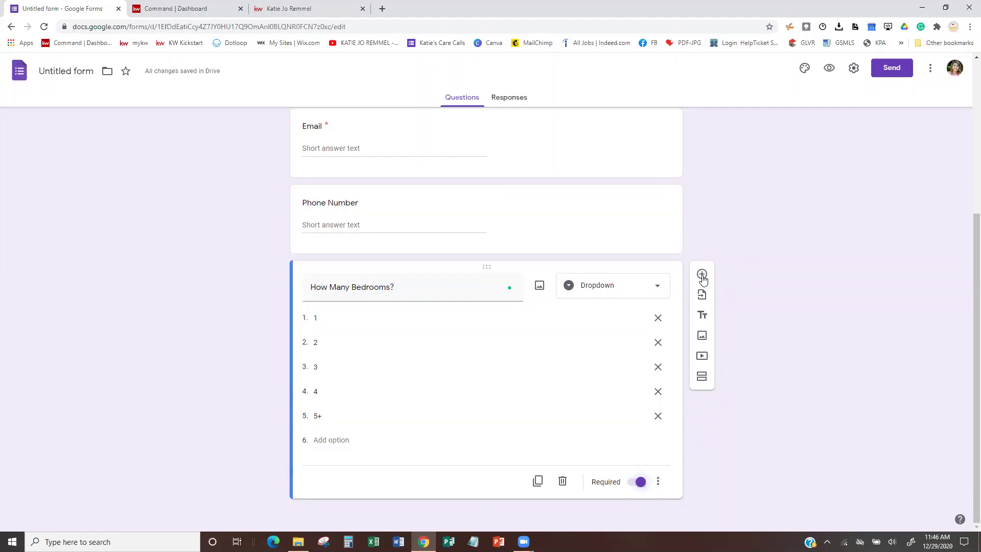
Add a 'How Many Bathrooms?' question and make it multiple choice.
left_click(701, 275)
type("How")
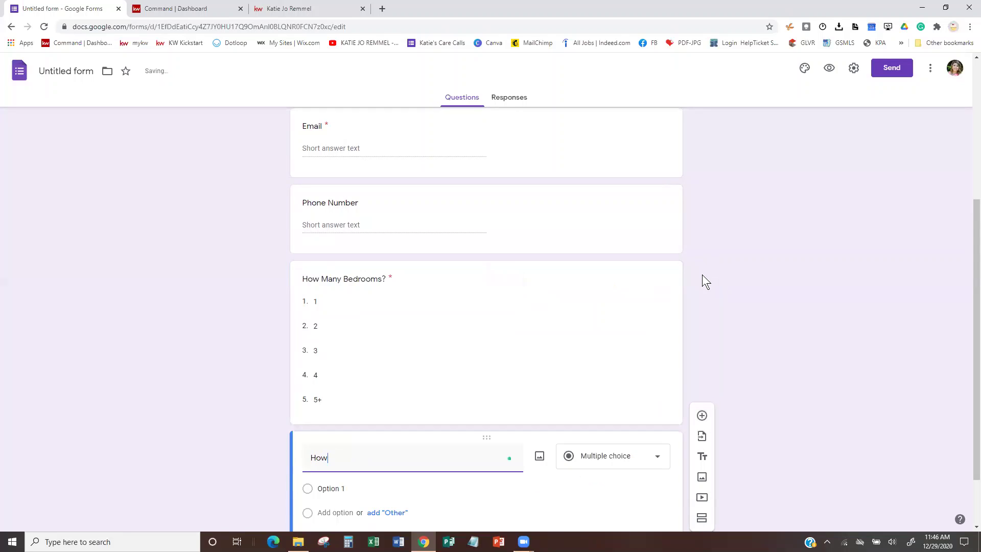
type(" Many Bathr")
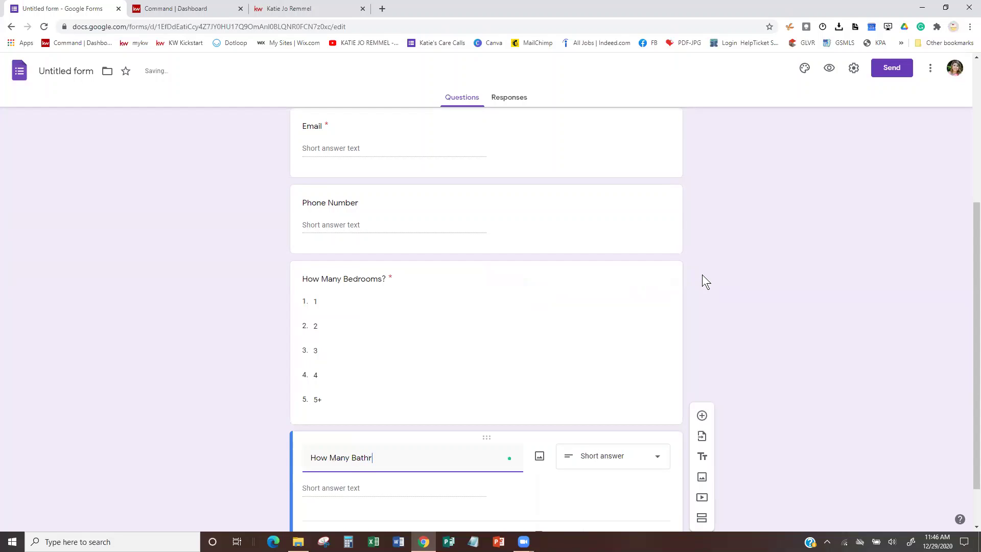
type("ooms?")
scroll(725, 337, "down", 1)
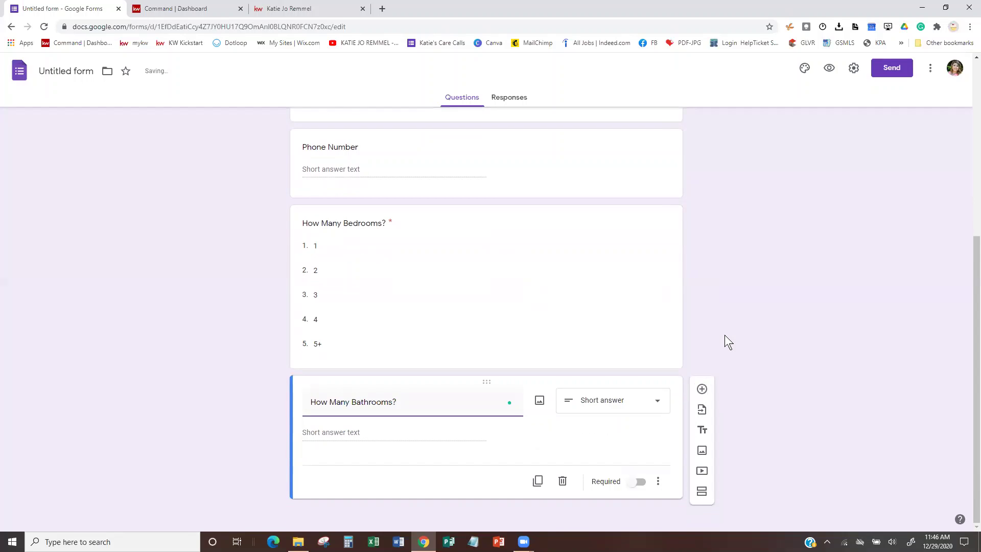
left_click(636, 402)
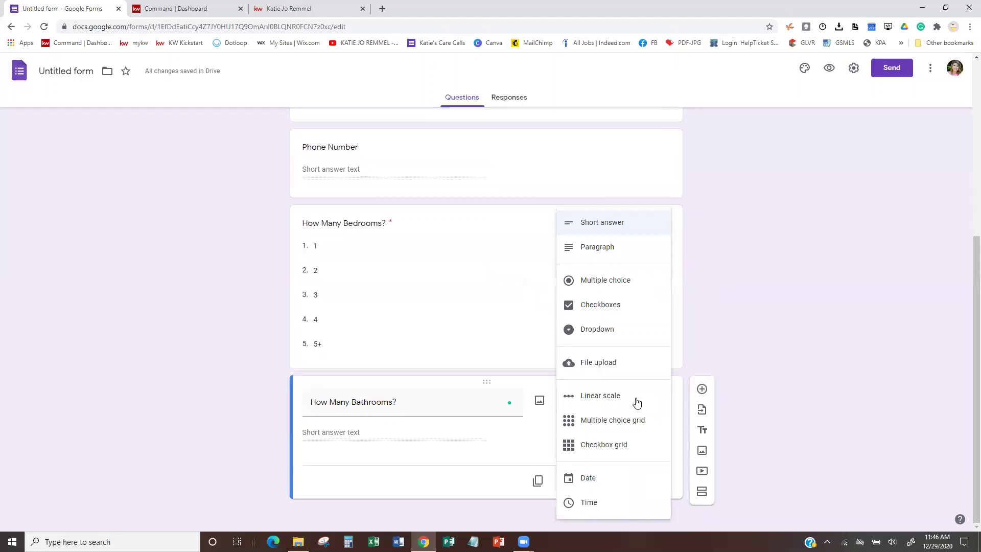
left_click(595, 280)
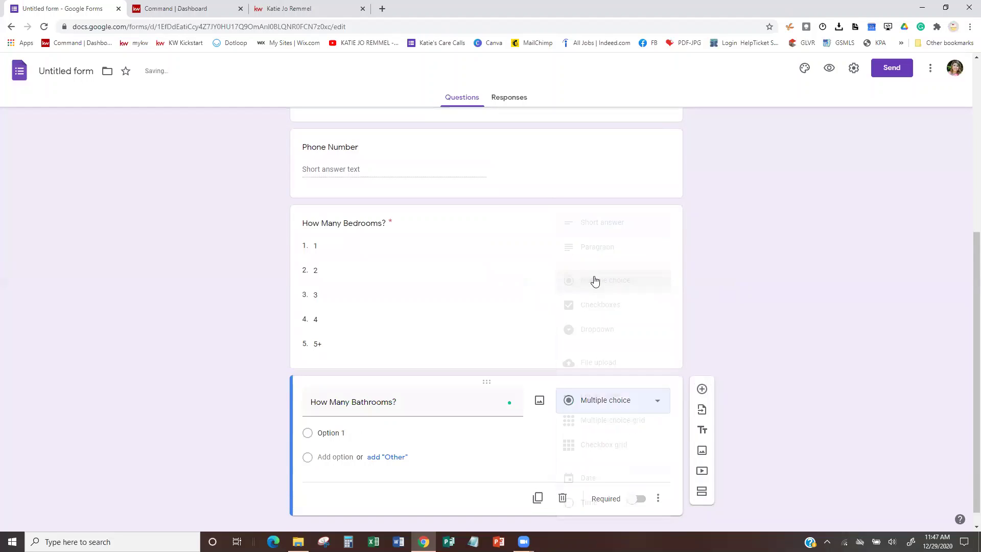
Give it the choices 1, 2, 3, 4, 5+ and Other, then add a blank question.
left_click(336, 428)
type("1")
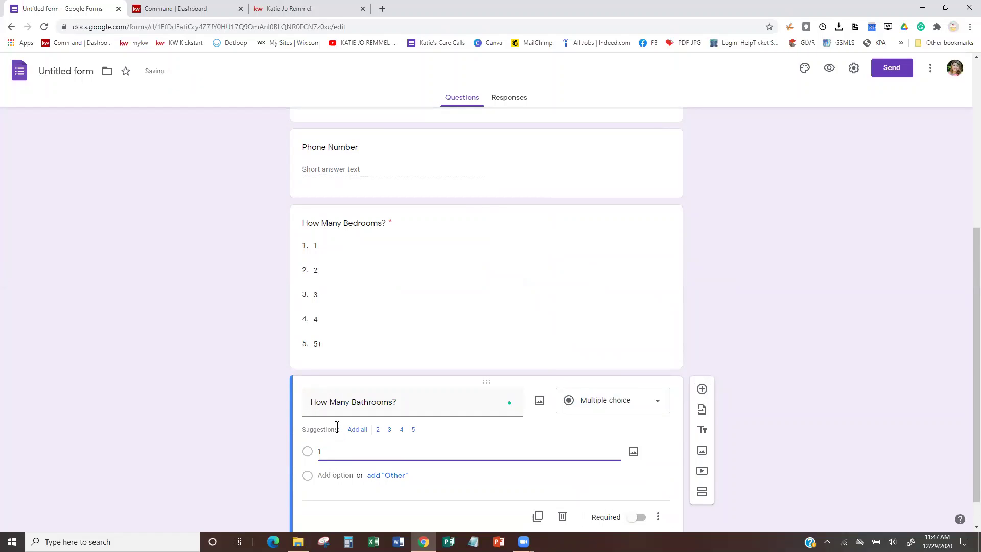
left_click(357, 429)
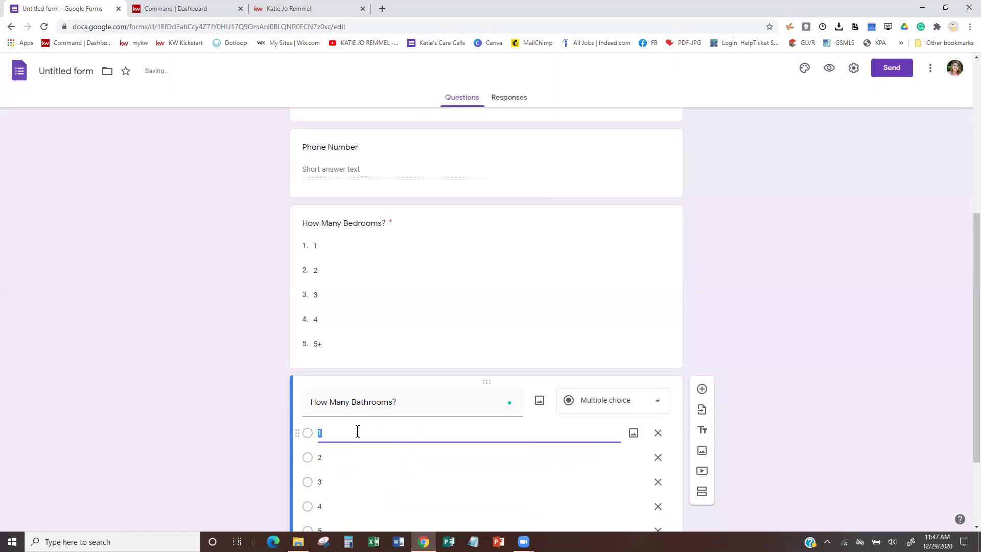
scroll(360, 463, "down", 2)
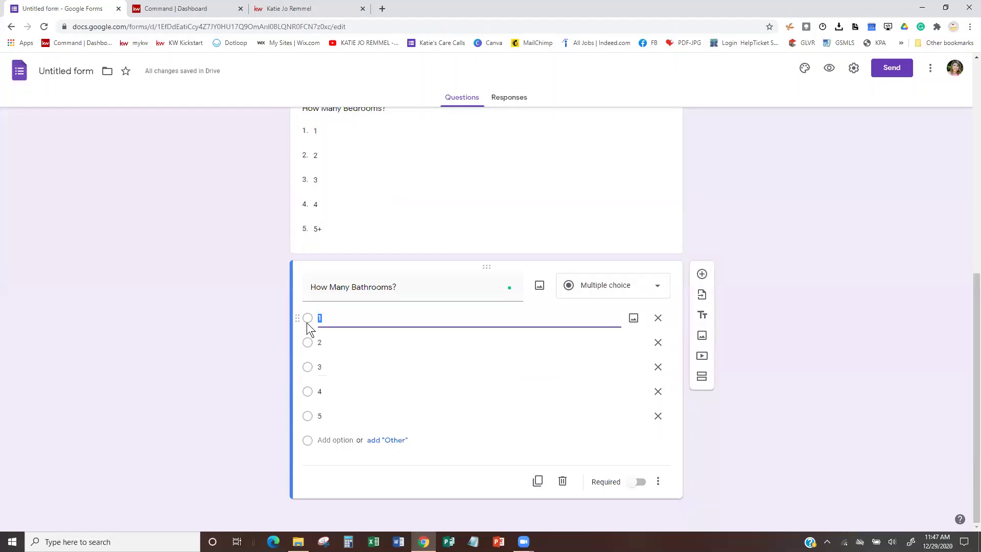
left_click(327, 416)
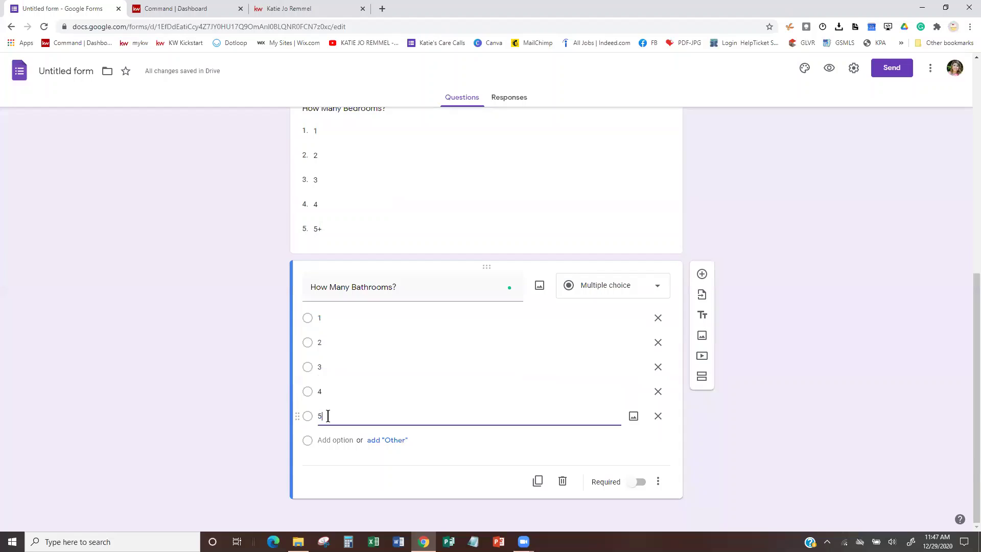
type("+")
left_click(400, 443)
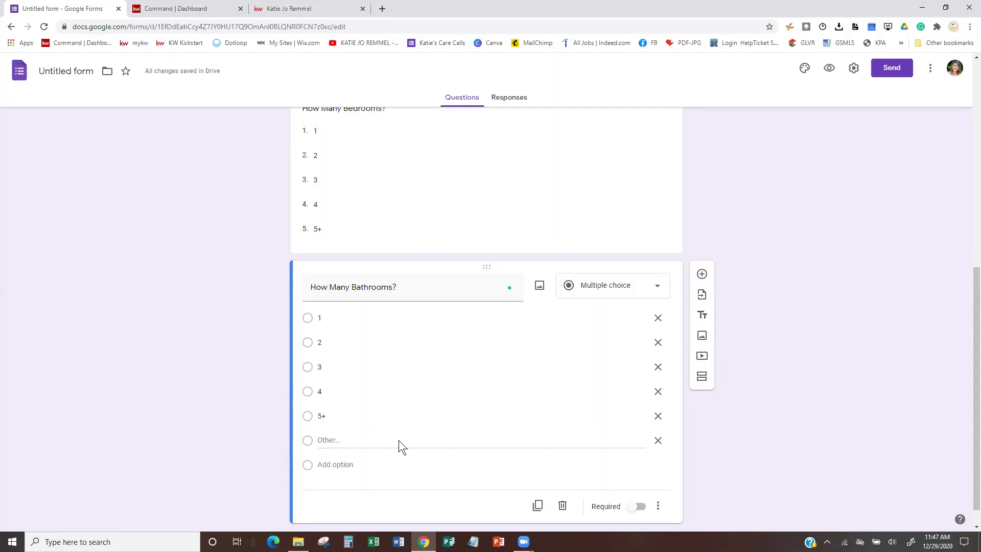
scroll(399, 438, "down", 1)
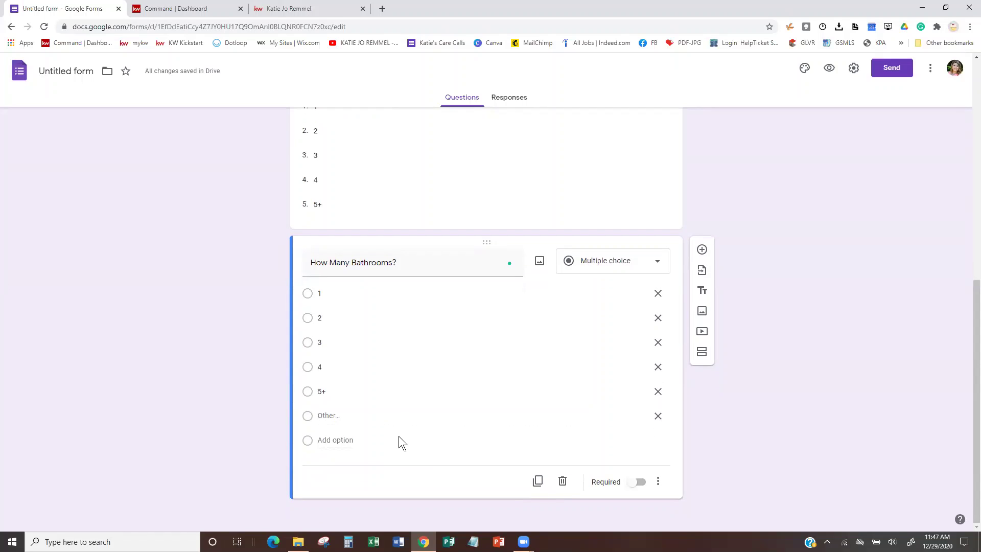
left_click(702, 248)
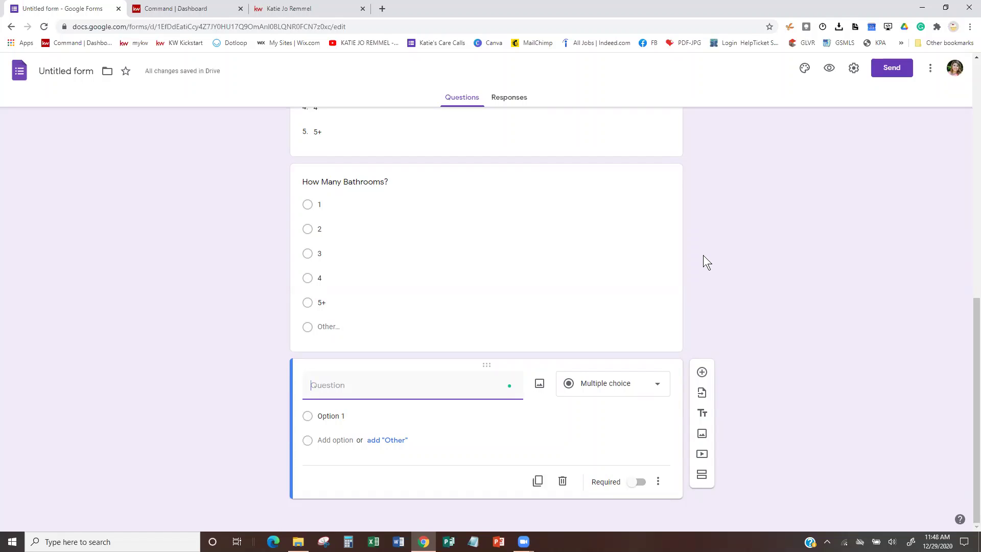
Title the question 'Any Updates in the Home?', set it to Paragraph, and add another question.
type("Any U")
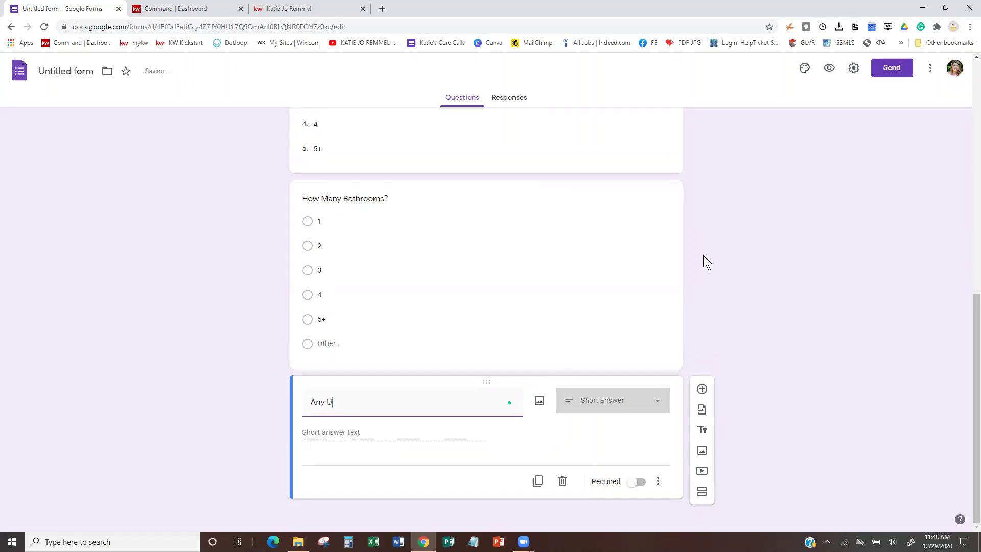
type("pdad")
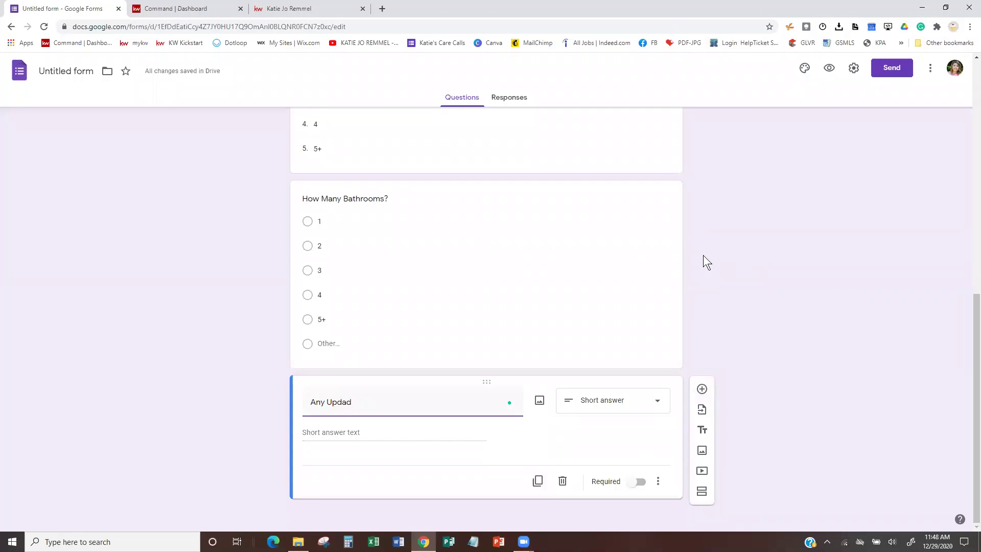
key("BackSpace")
key("BackSpace")
type("ates i")
type("n the Home")
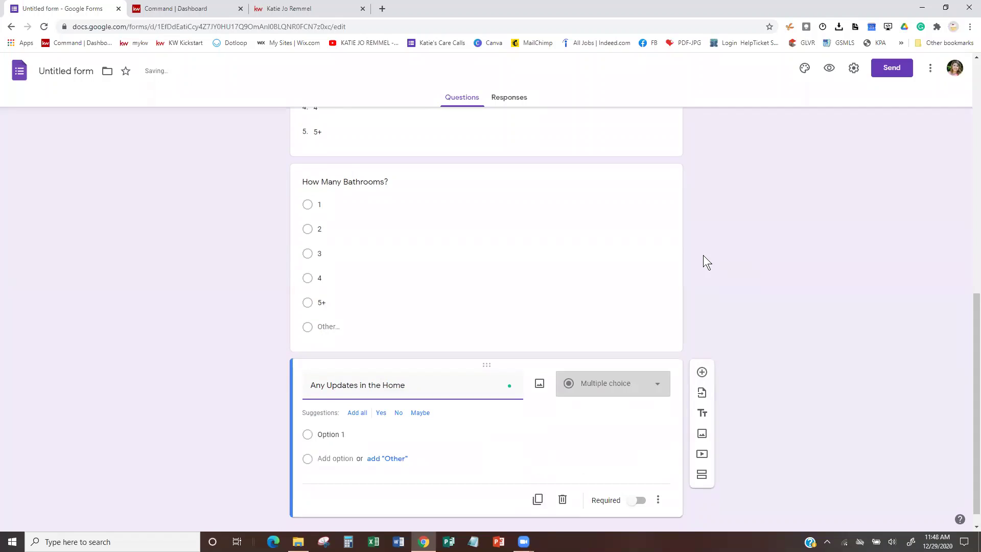
type("?")
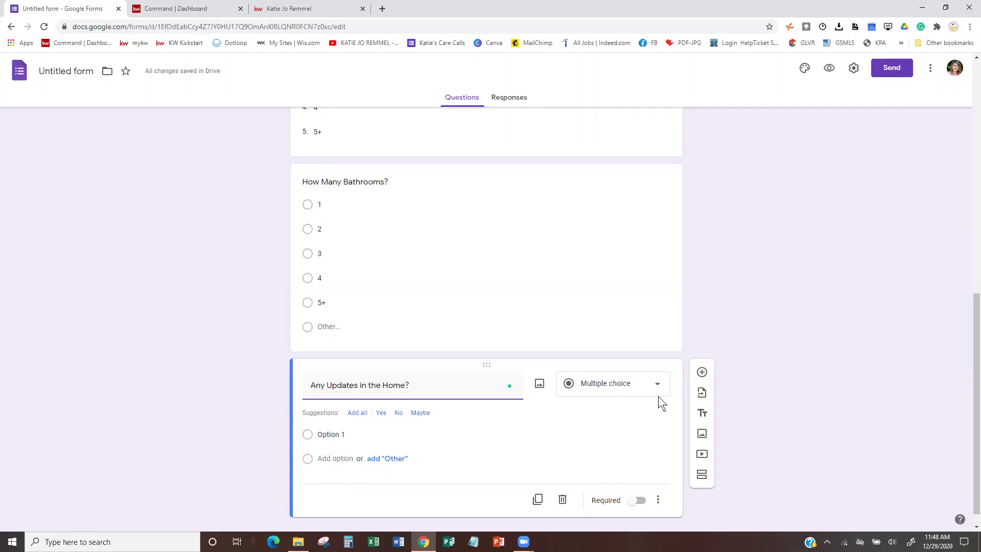
left_click(620, 388)
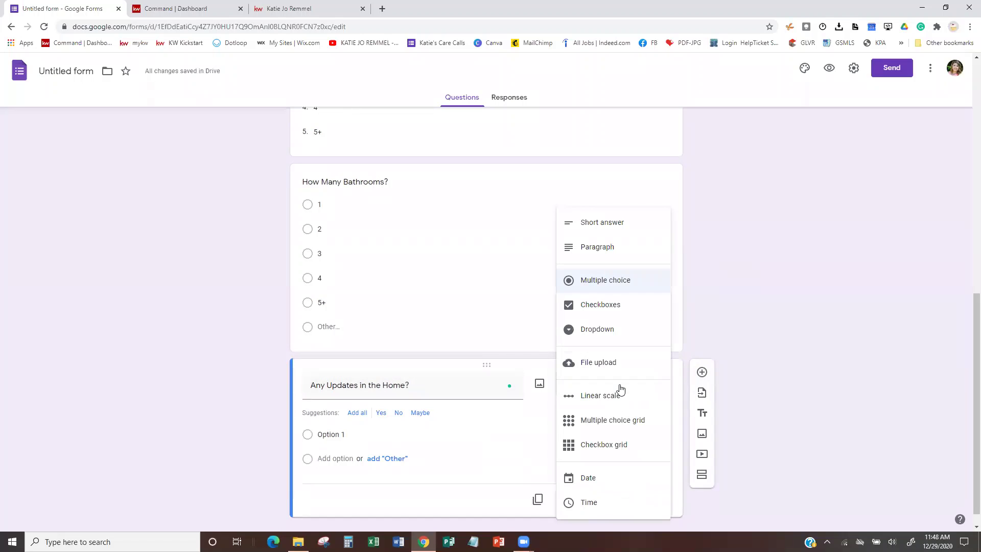
left_click(601, 255)
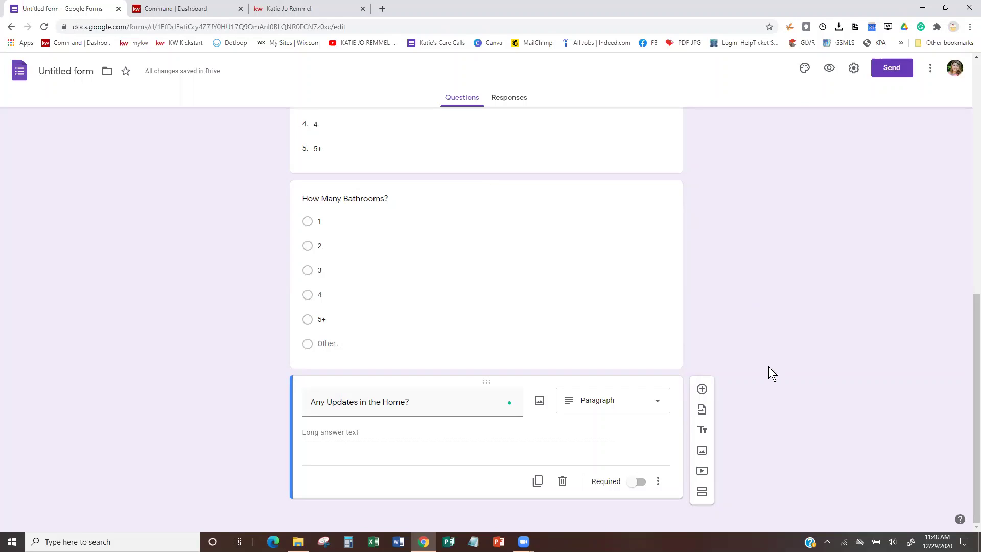
left_click(702, 388)
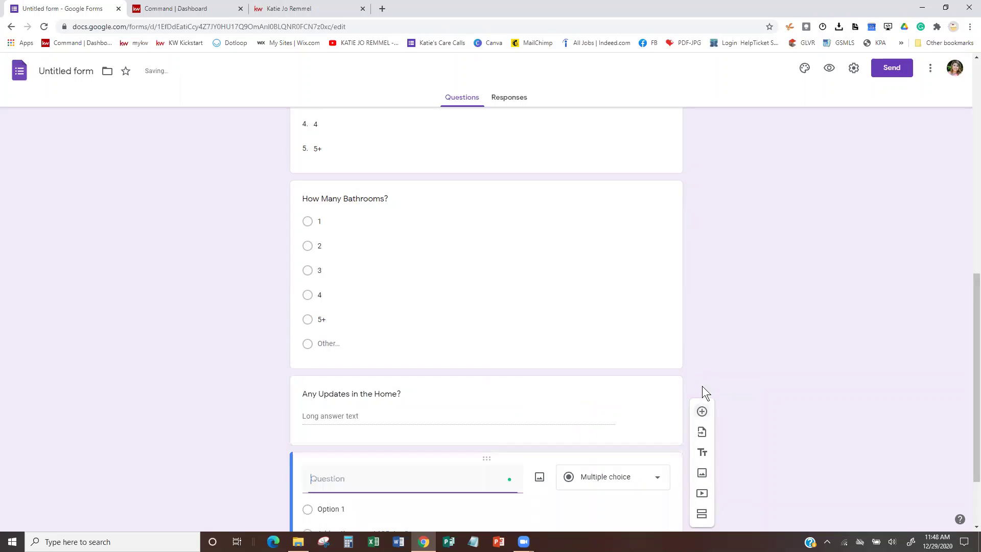
Title the question 'Prefered Contact Method' with the suggested choices Email, Phone and Mail.
type("Prefered ")
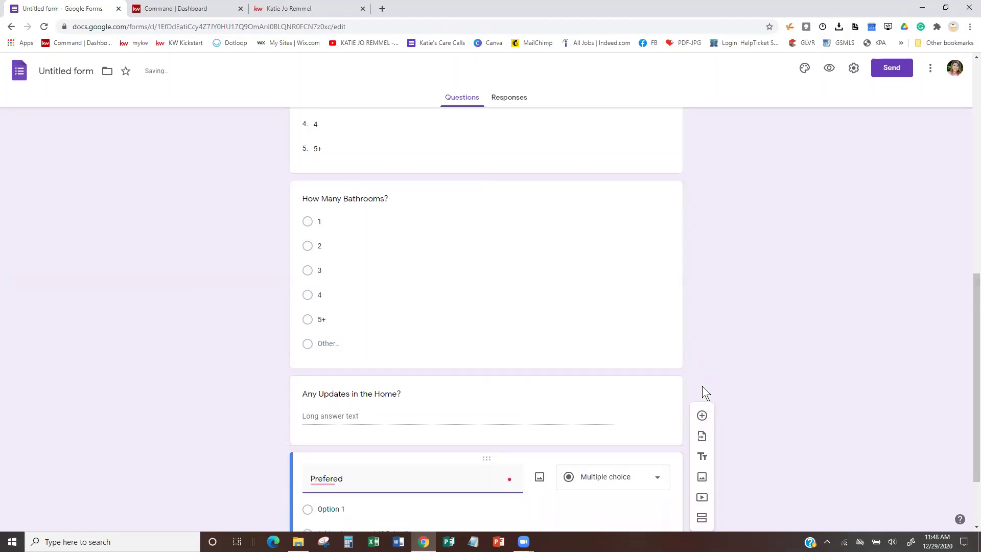
type("Contact Method")
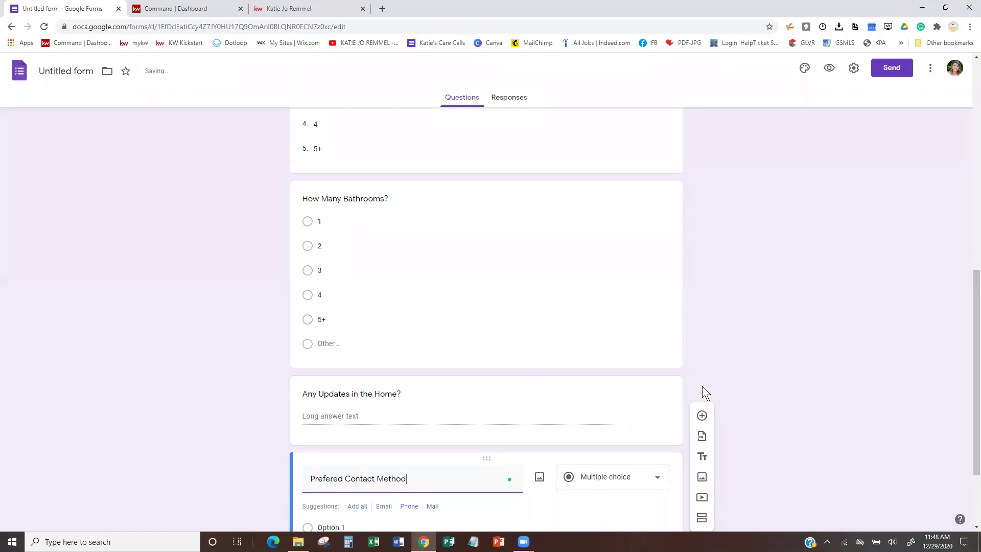
scroll(531, 460, "down", 2)
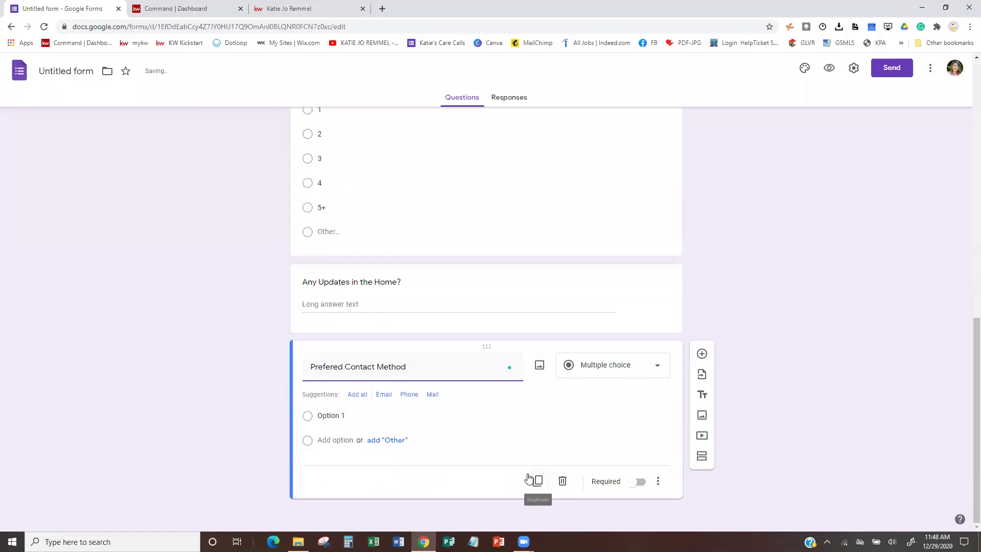
left_click(358, 397)
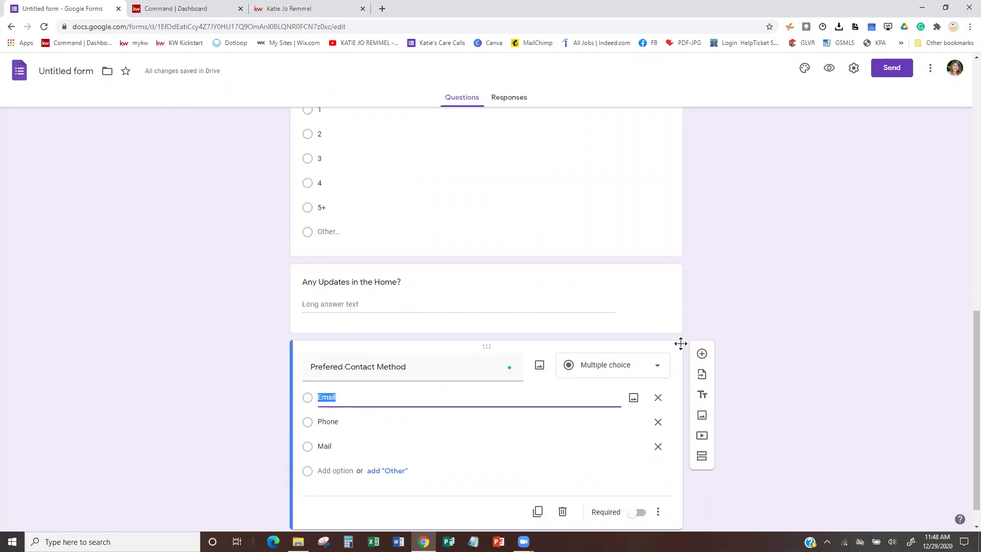
left_click(876, 368)
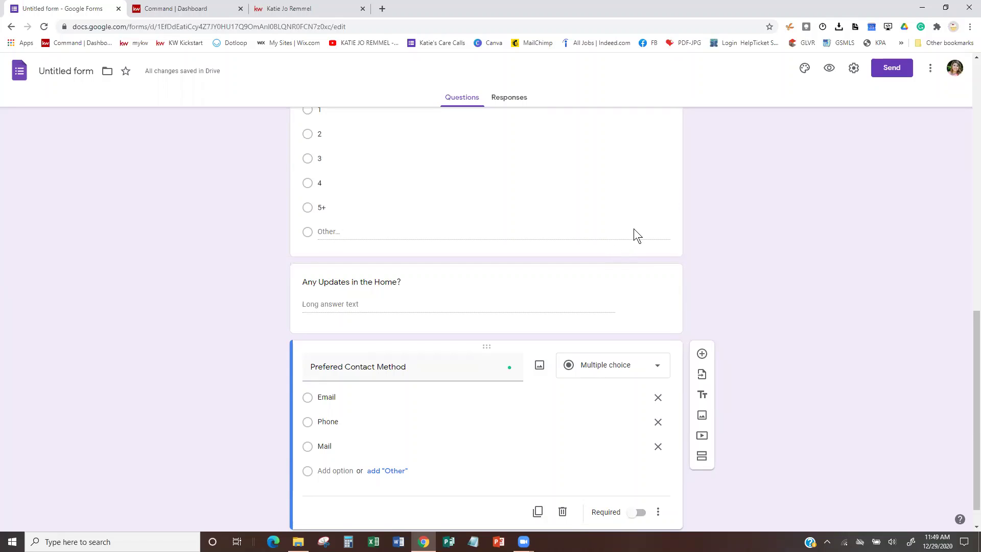
scroll(817, 244, "up", 12)
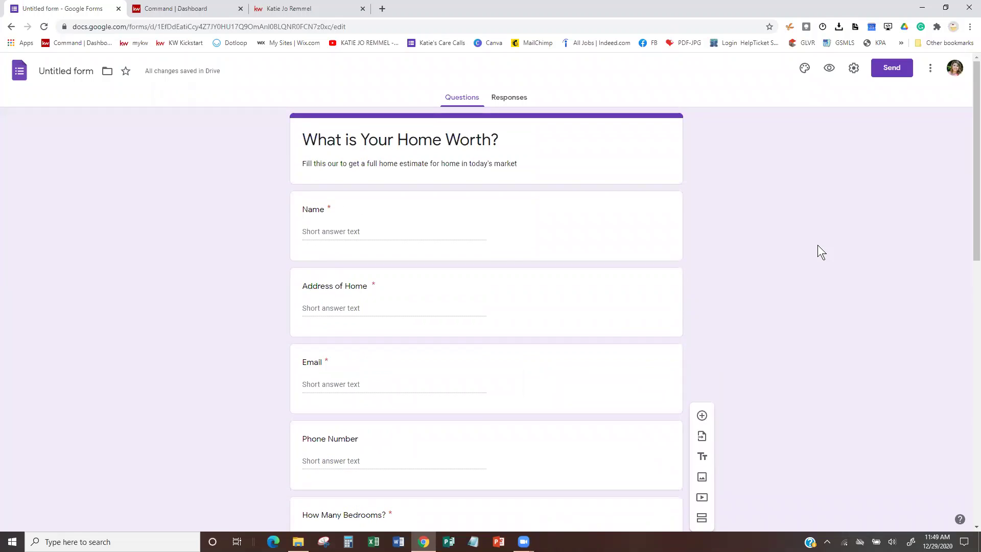
Insert the walking pizza slices image from the Illustrations gallery as the form header.
left_click(803, 68)
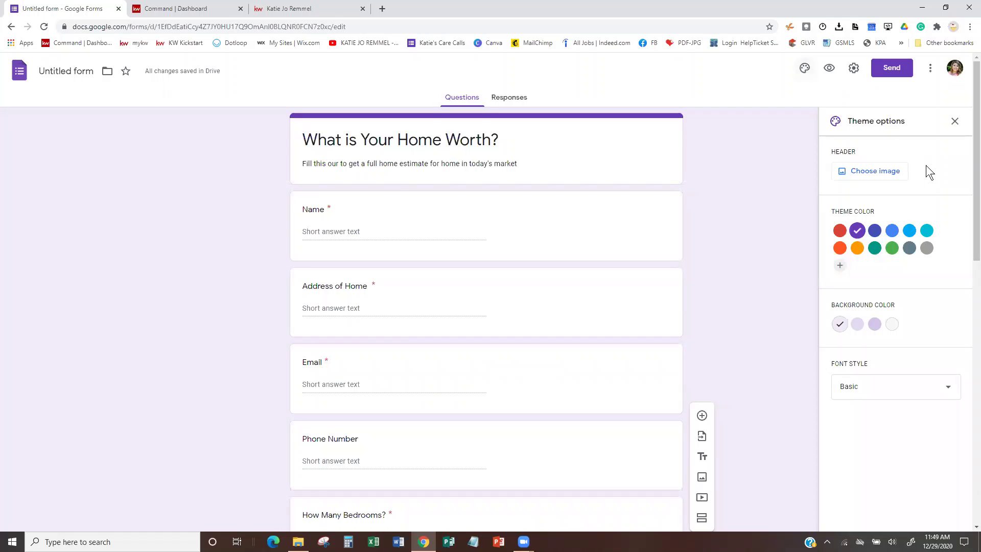
left_click(888, 173)
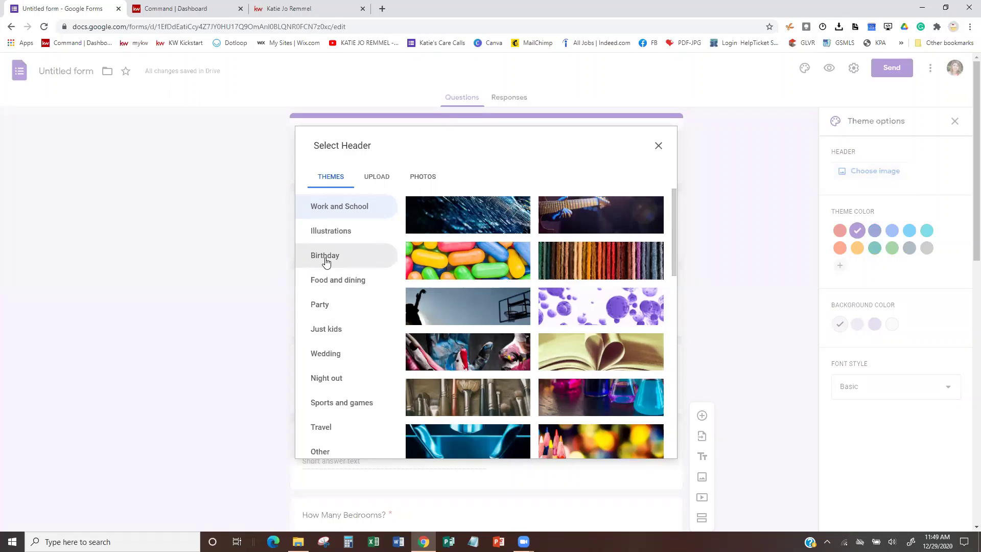
left_click(327, 238)
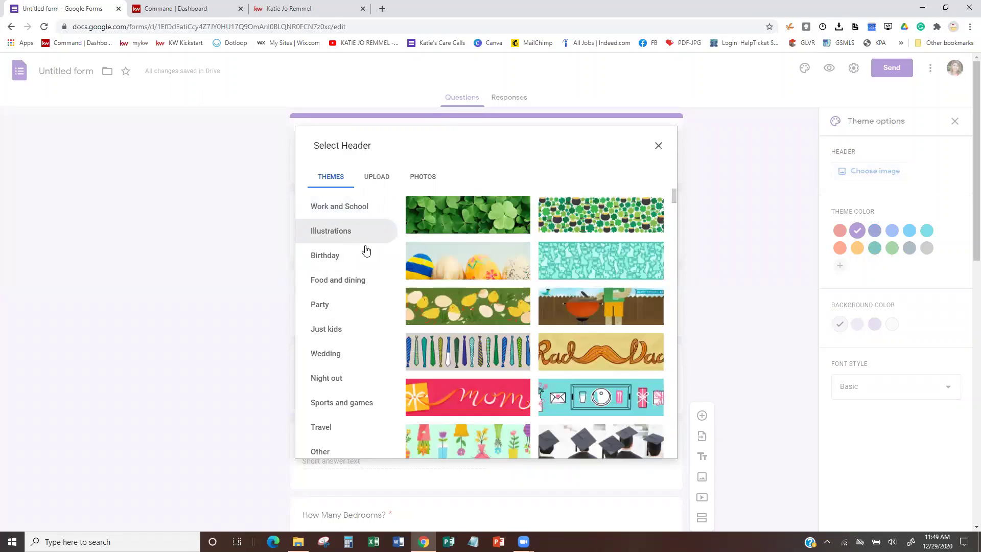
scroll(409, 382, "down", 4)
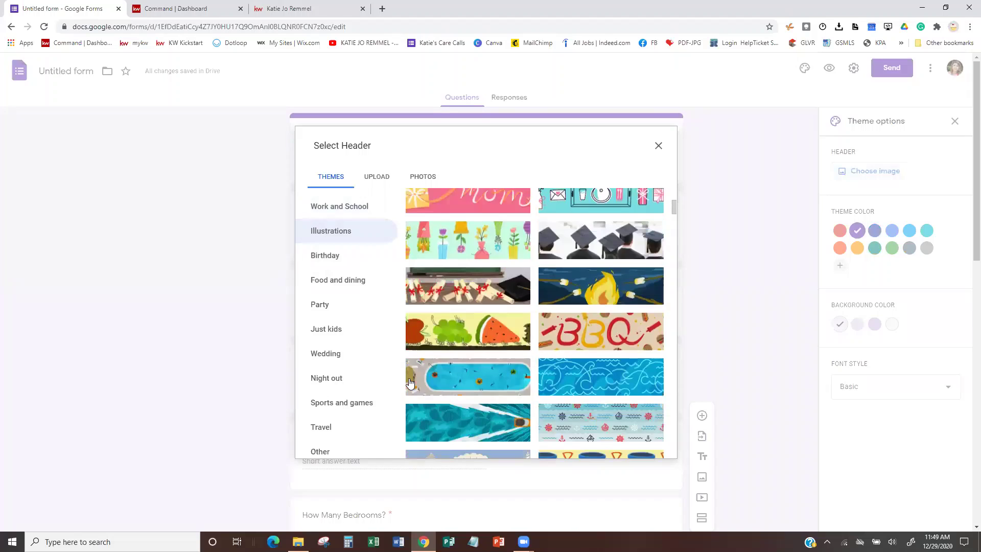
scroll(412, 378, "down", 3)
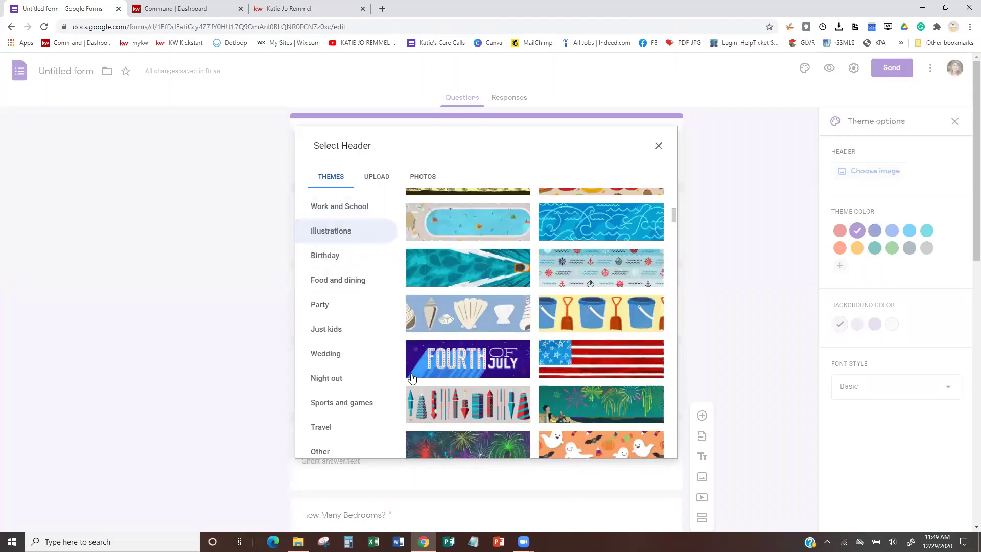
scroll(412, 378, "down", 8)
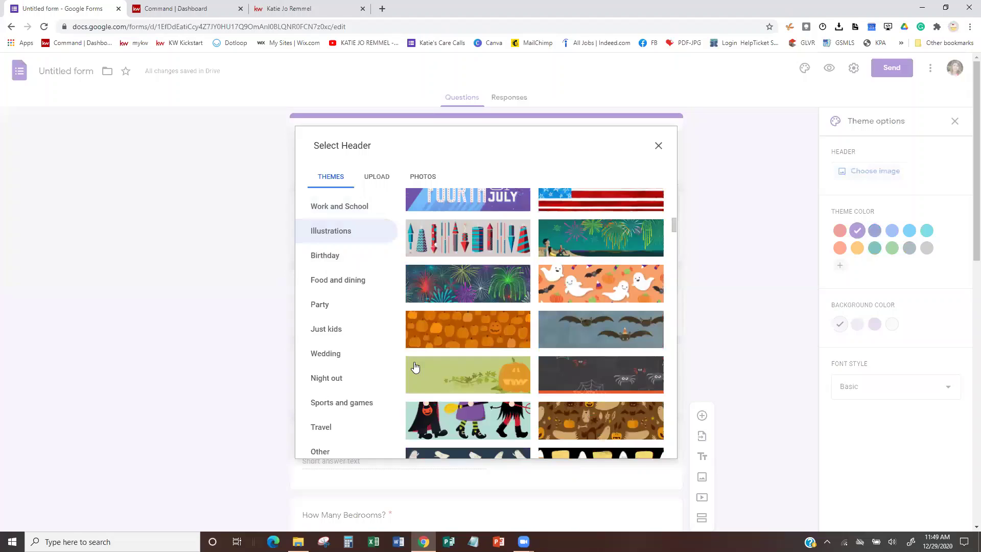
scroll(414, 359, "down", 3)
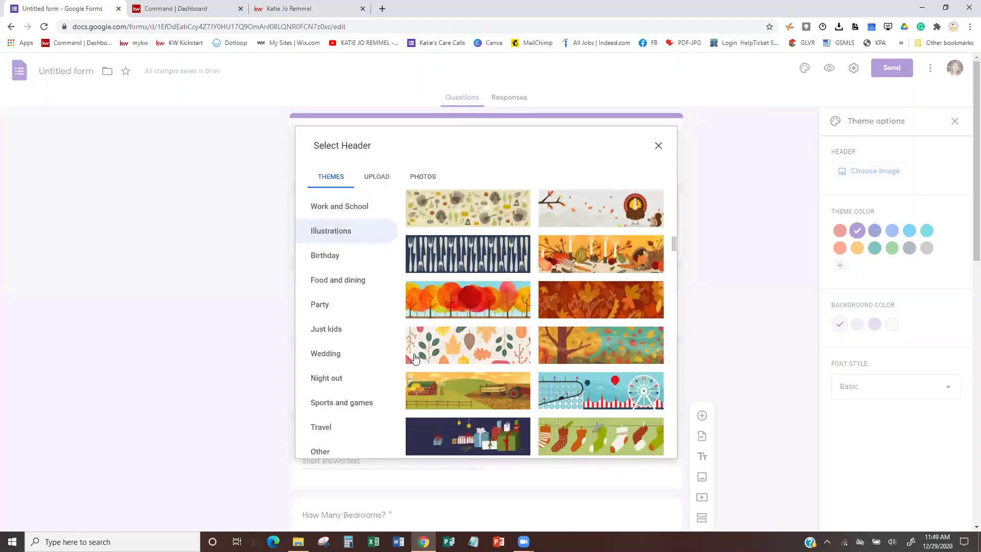
scroll(414, 357, "down", 4)
scroll(414, 355, "down", 4)
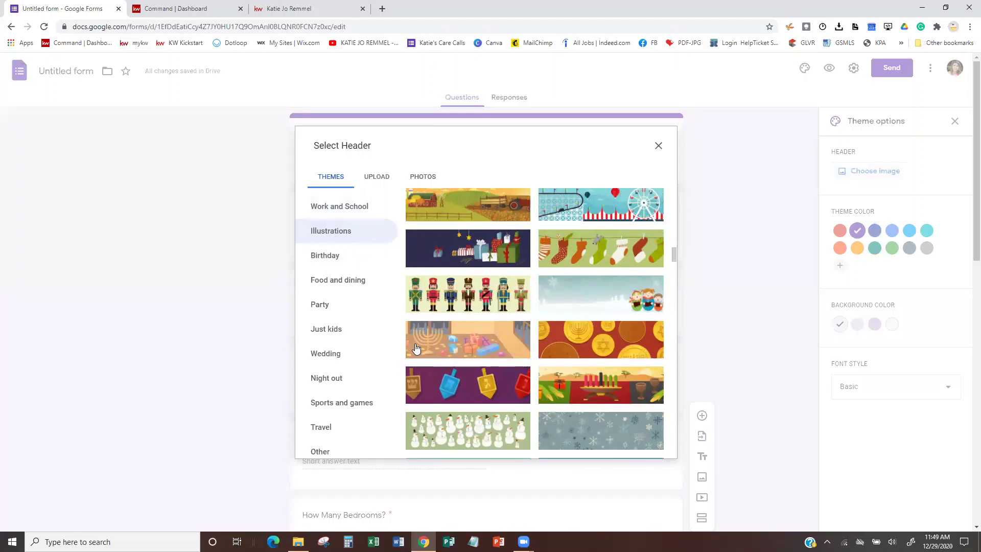
scroll(415, 347, "down", 4)
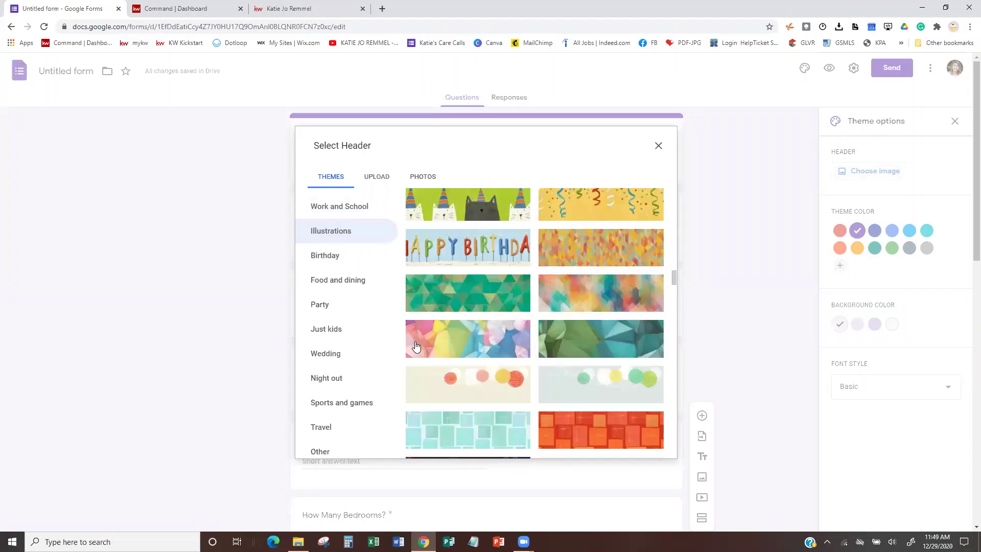
scroll(415, 347, "down", 4)
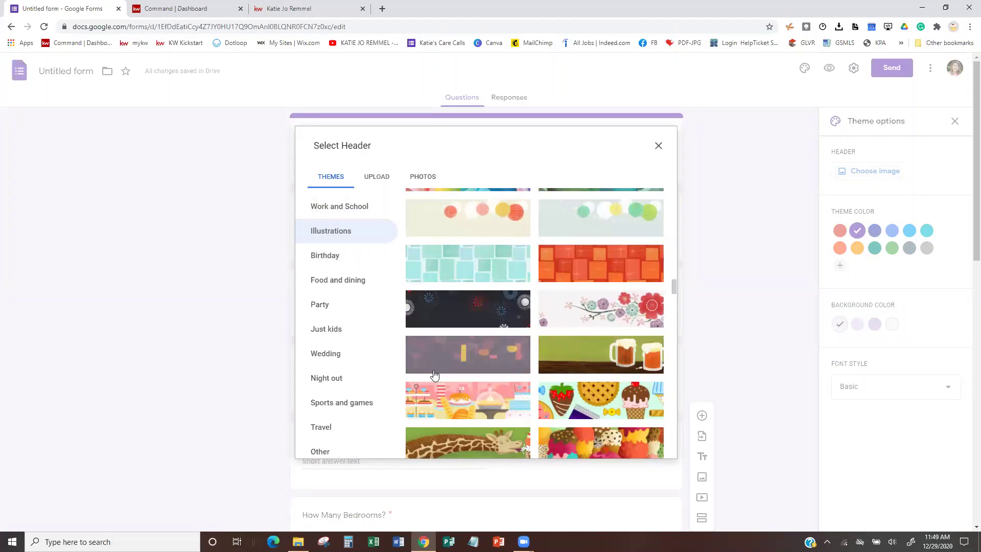
scroll(434, 375, "down", 5)
scroll(433, 375, "down", 5)
scroll(434, 375, "up", 4)
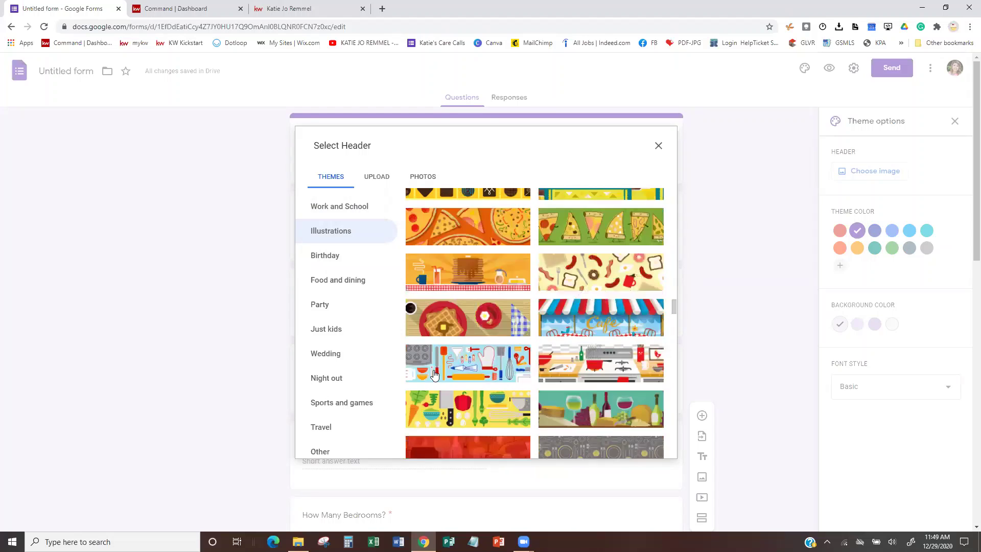
scroll(434, 375, "down", 2)
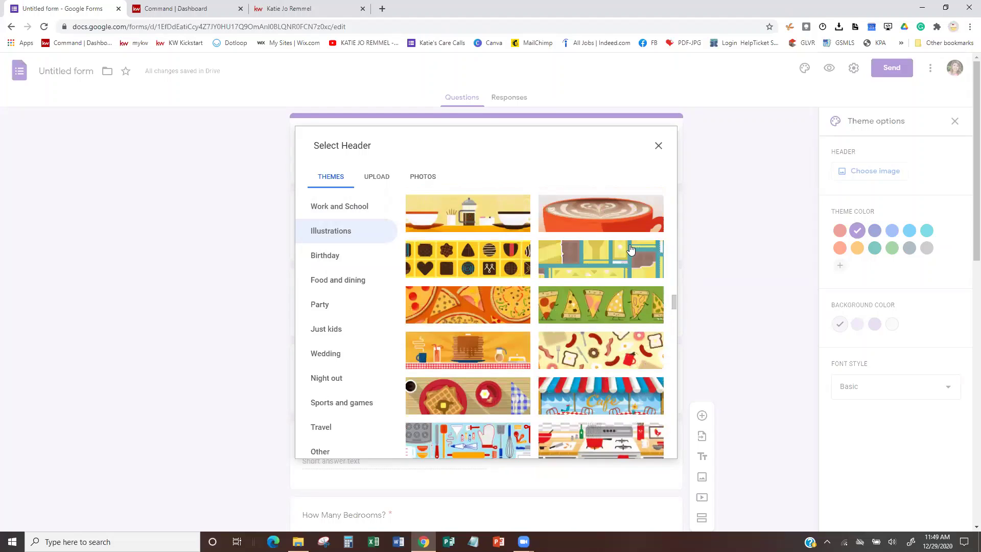
left_click(600, 304)
left_click(654, 447)
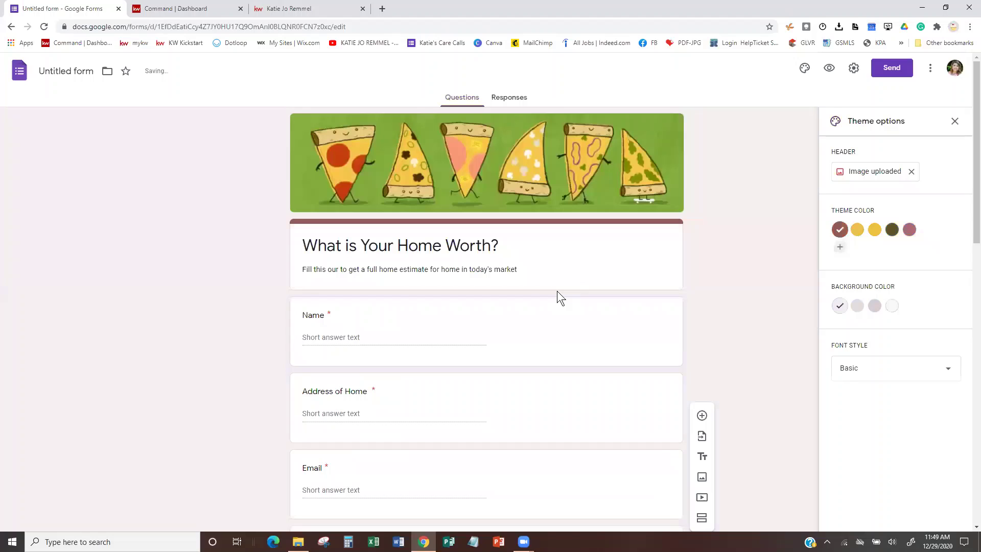
left_click(872, 172)
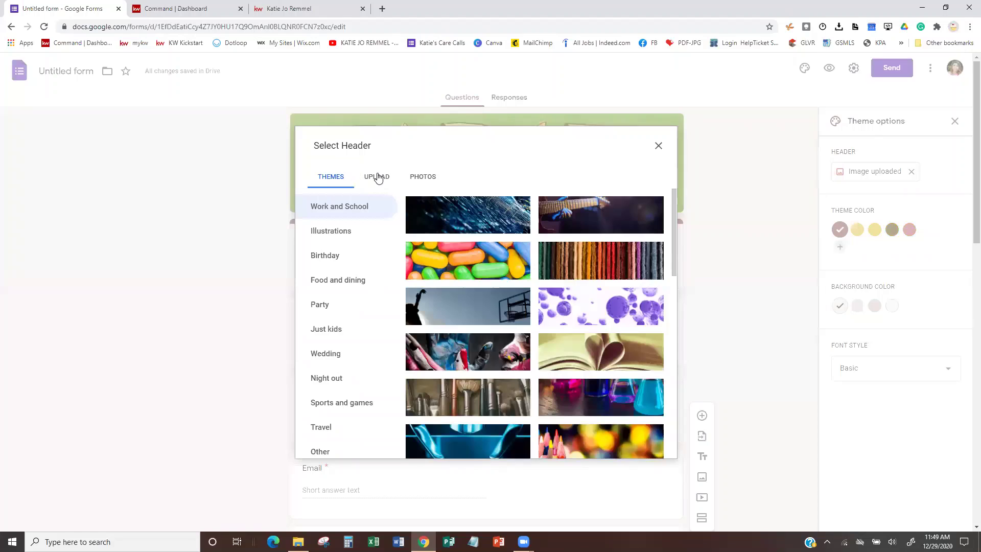
left_click(378, 177)
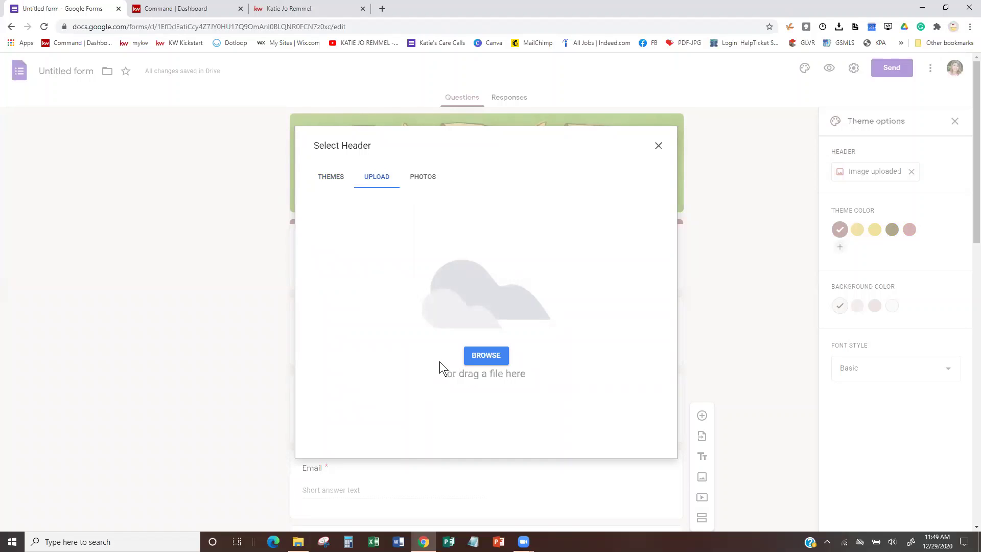
left_click(658, 146)
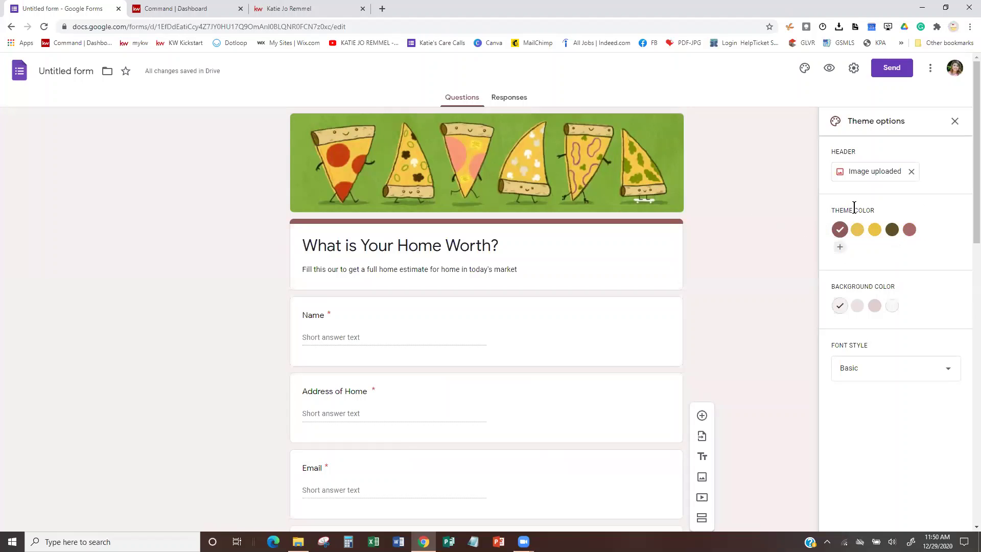
left_click(839, 248)
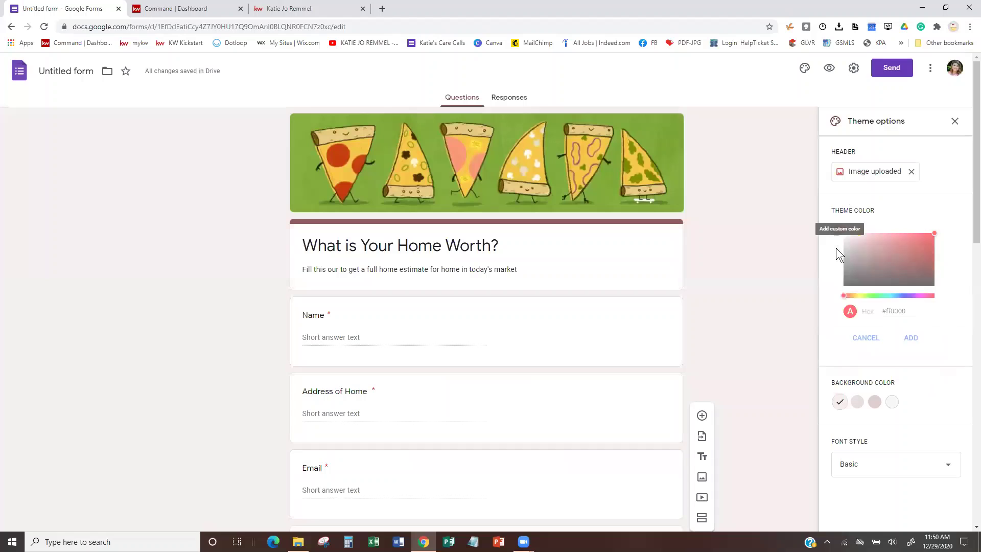
Apply a custom red (#d80606) theme colour and the last, palest background swatch.
left_click(931, 241)
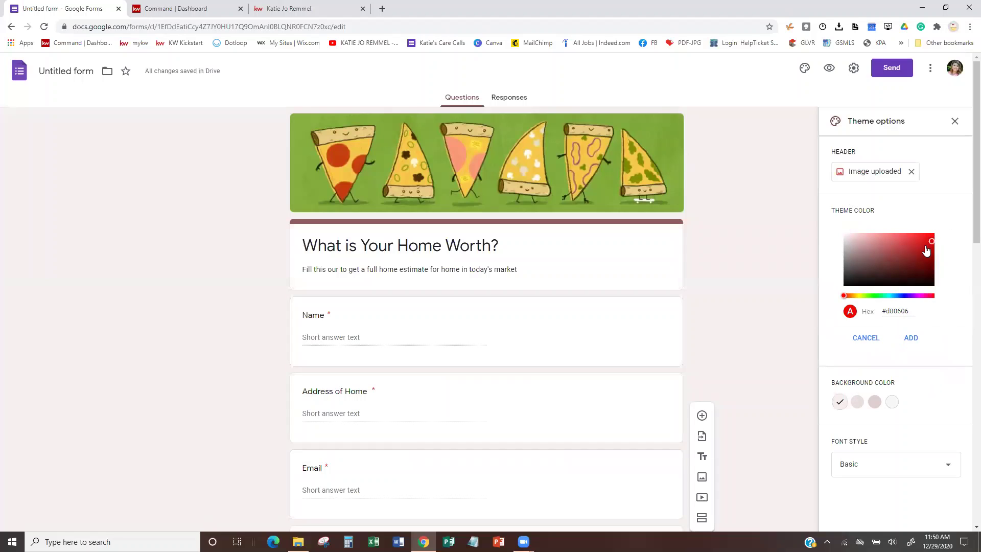
left_click(909, 338)
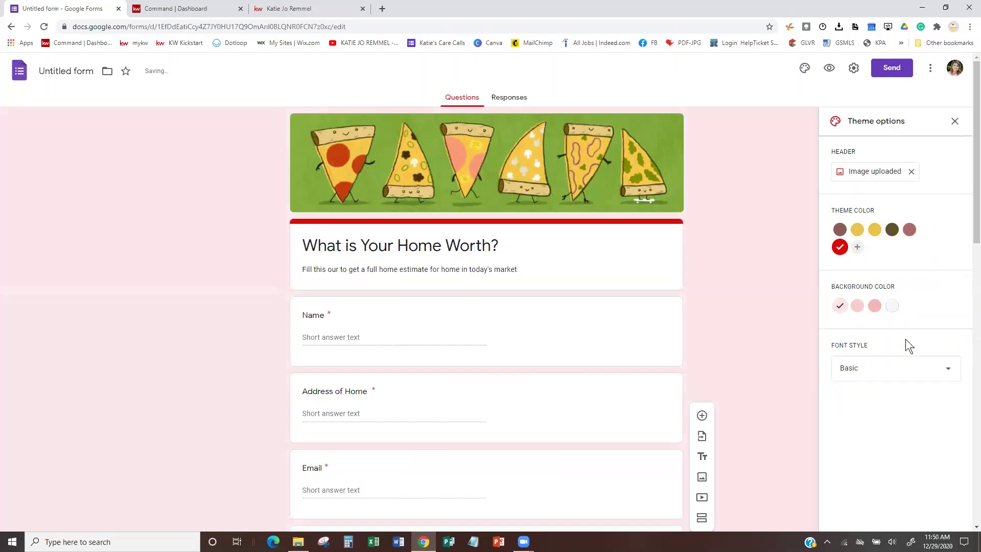
left_click(874, 231)
left_click(891, 230)
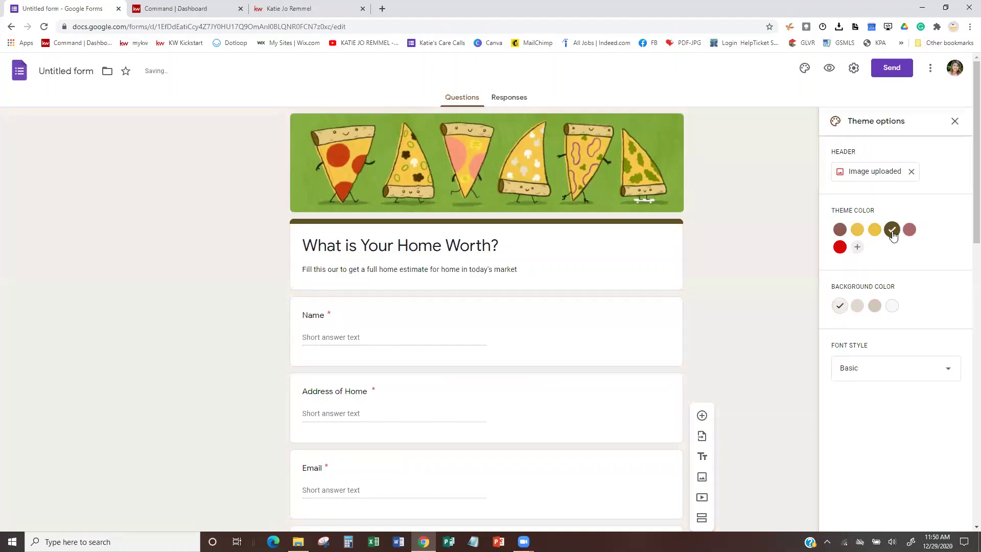
left_click(841, 247)
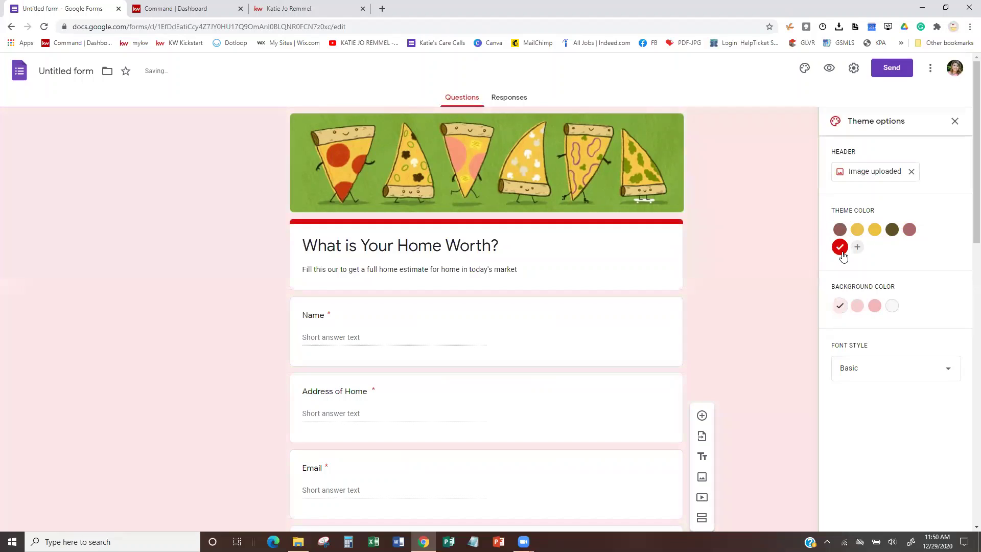
scroll(845, 262, "down", 3)
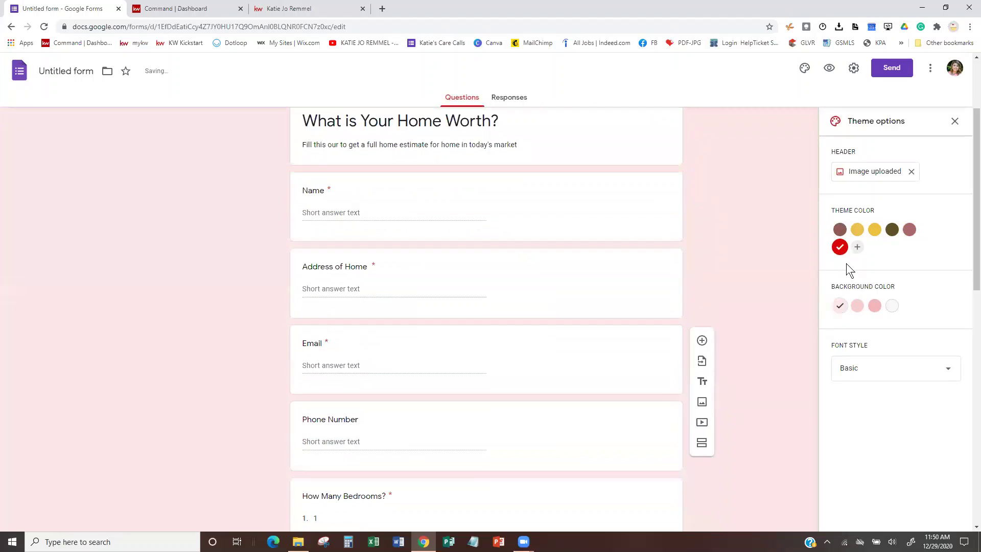
left_click(893, 308)
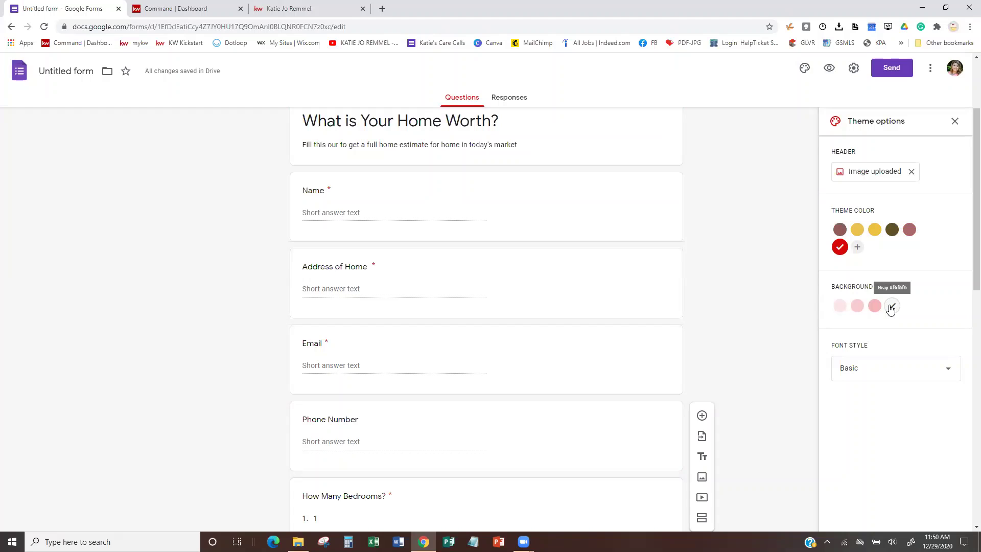
scroll(890, 290, "down", 1)
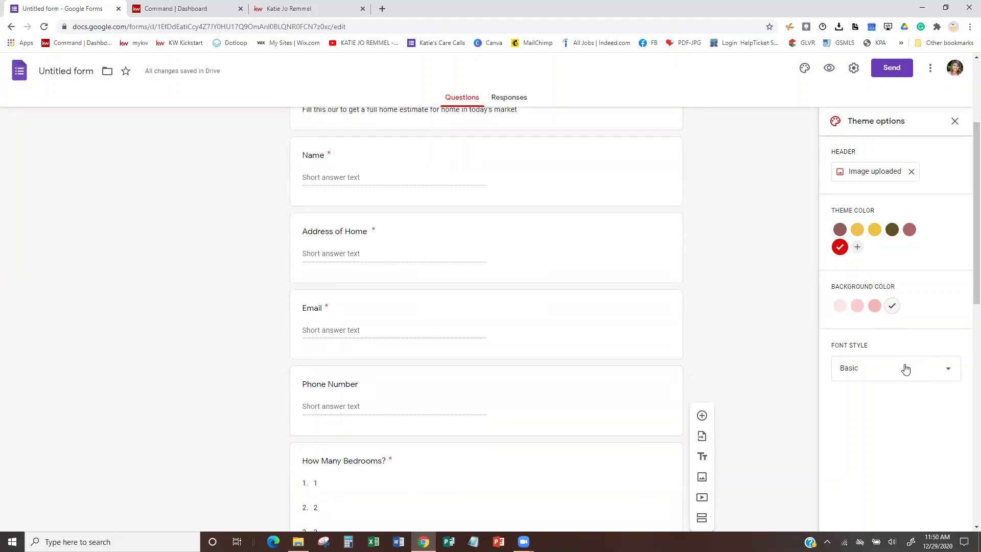
scroll(629, 338, "up", 3)
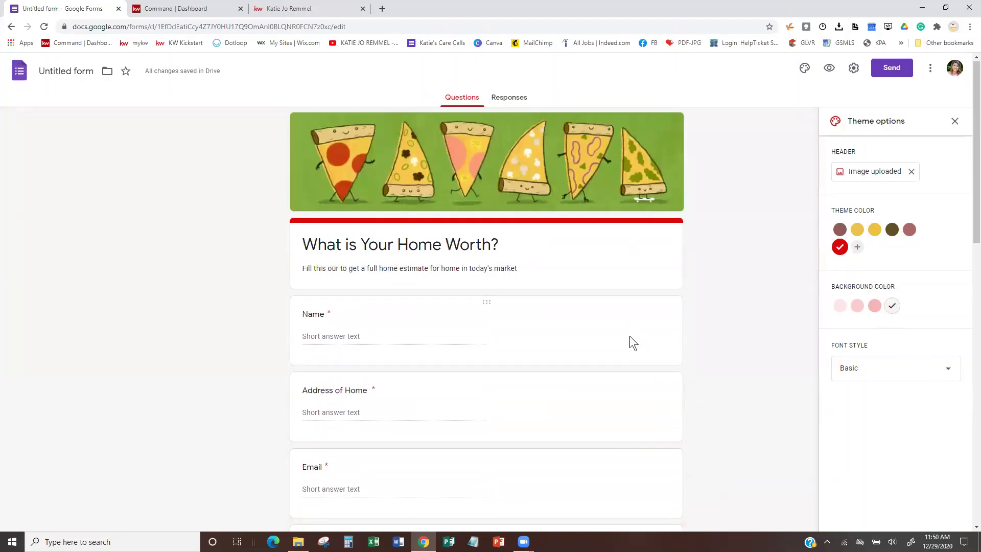
left_click(919, 376)
left_click(864, 396)
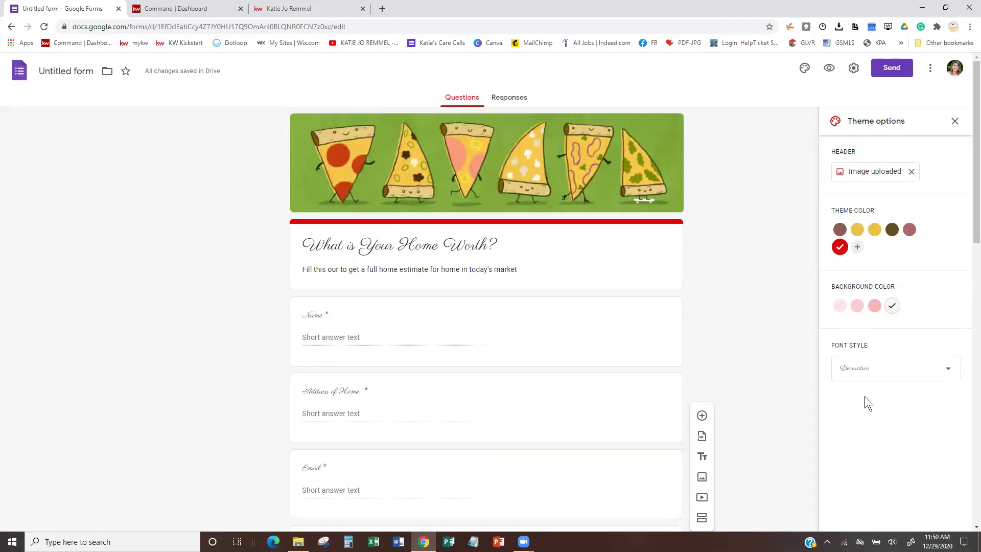
left_click(892, 371)
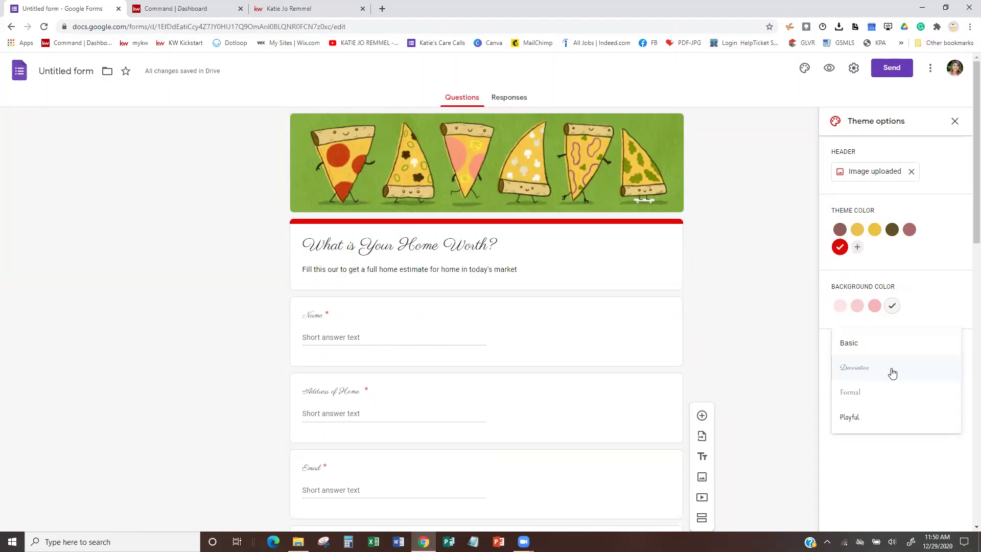
left_click(854, 393)
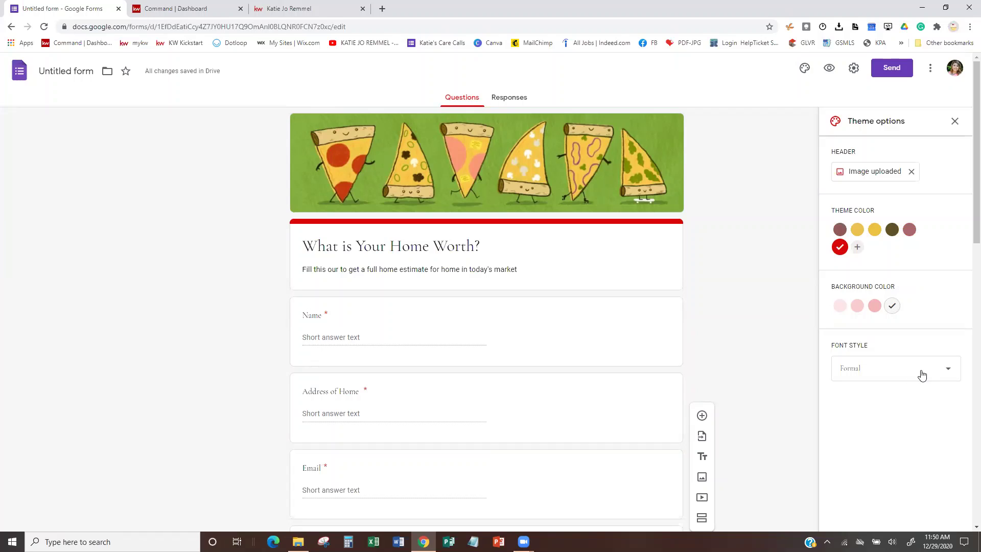
left_click(921, 375)
left_click(870, 399)
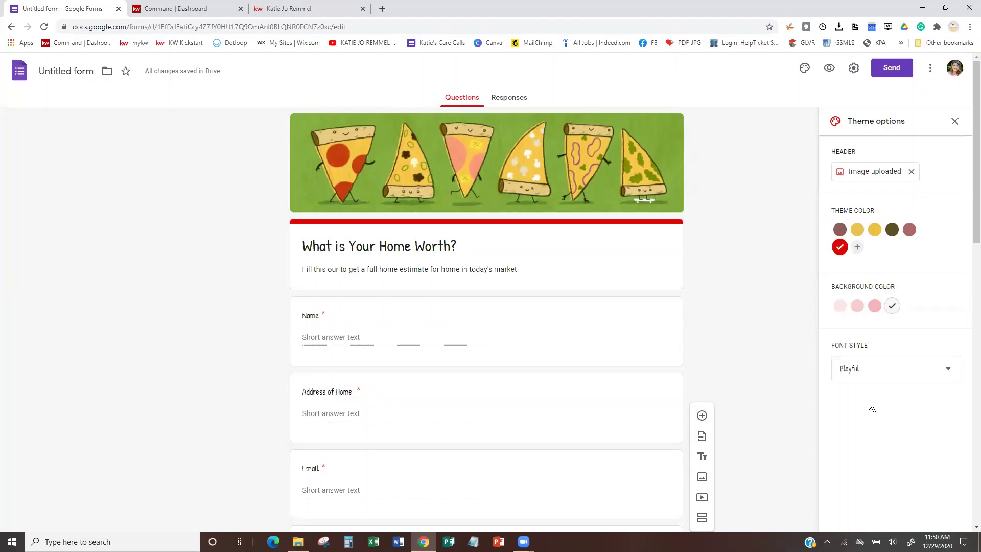
left_click(892, 370)
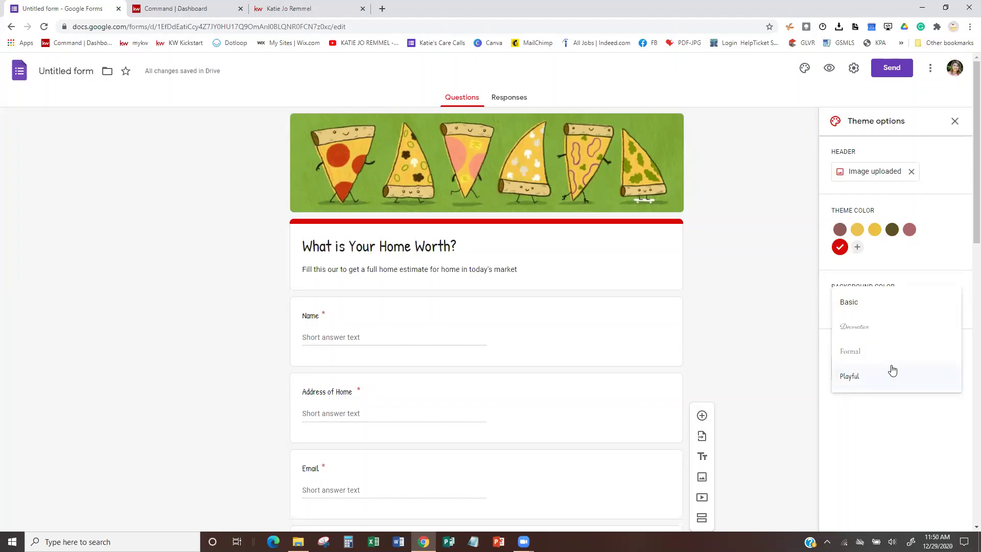
left_click(872, 302)
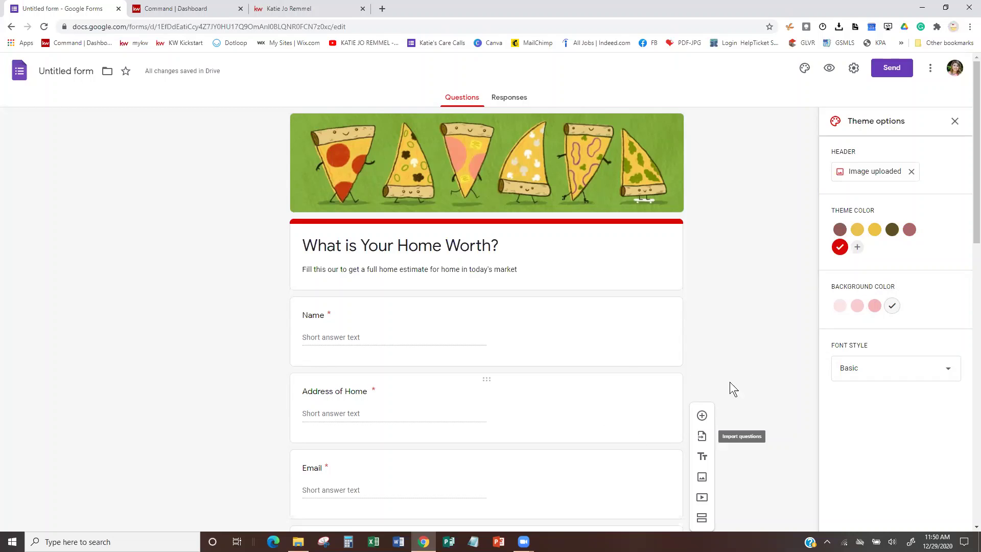
scroll(733, 348, "down", 3)
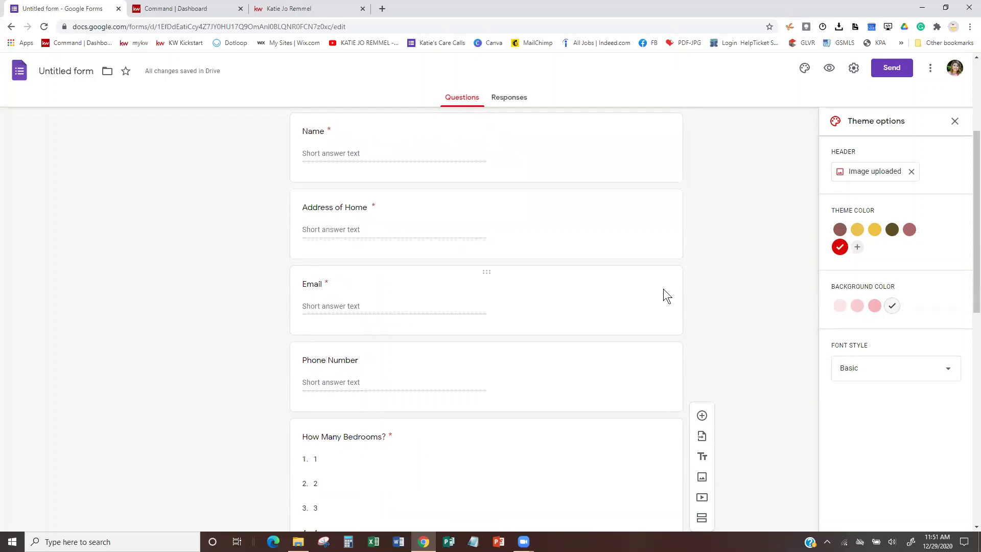
scroll(663, 286, "down", 3)
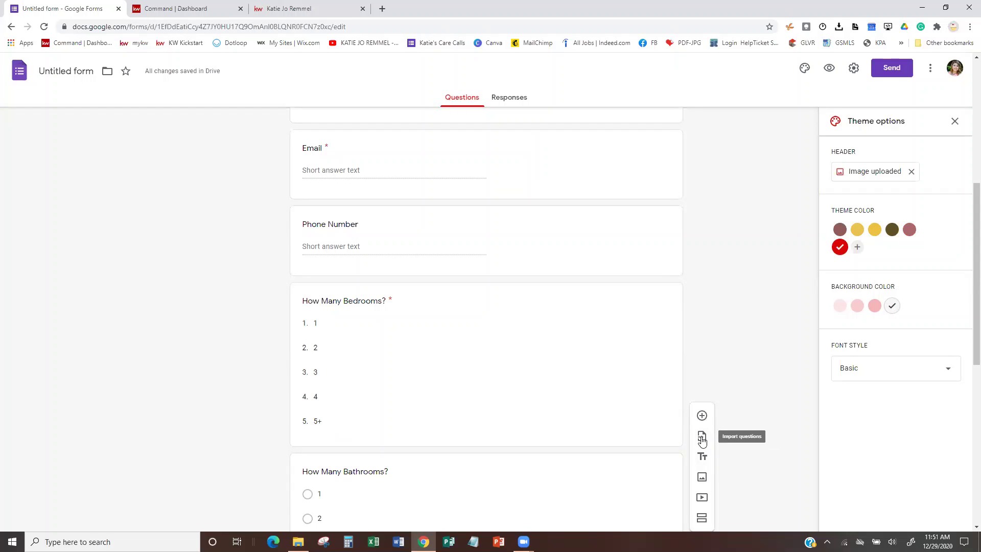
left_click(702, 436)
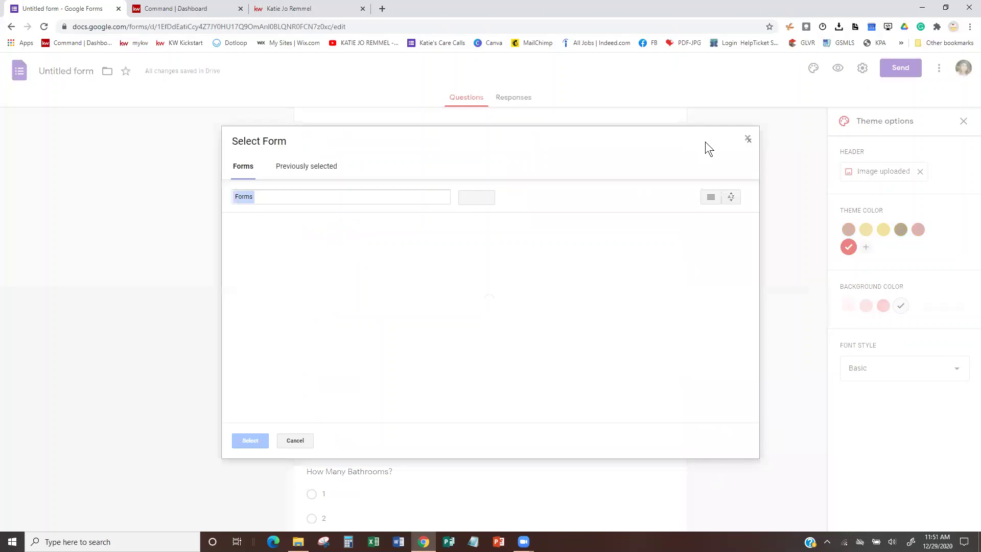
left_click(748, 139)
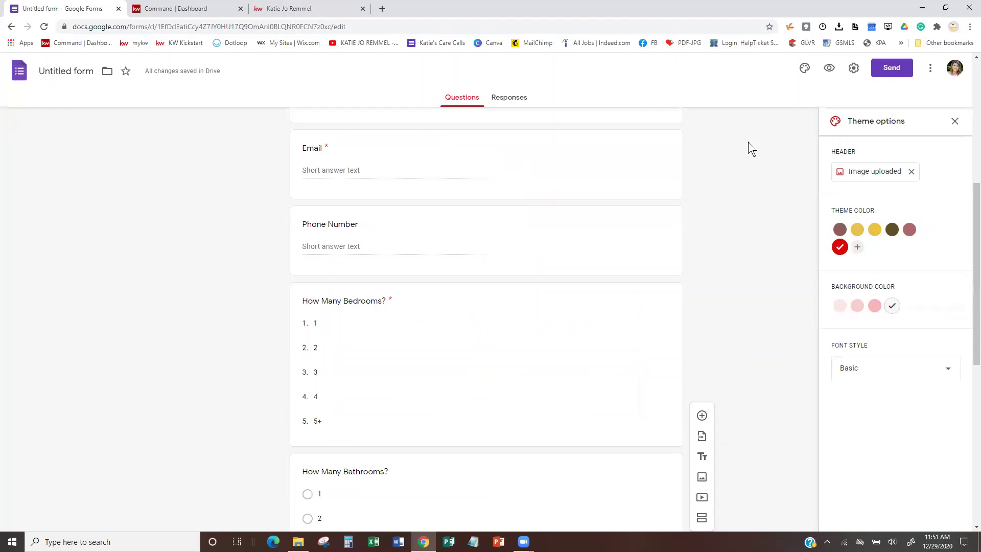
left_click(702, 476)
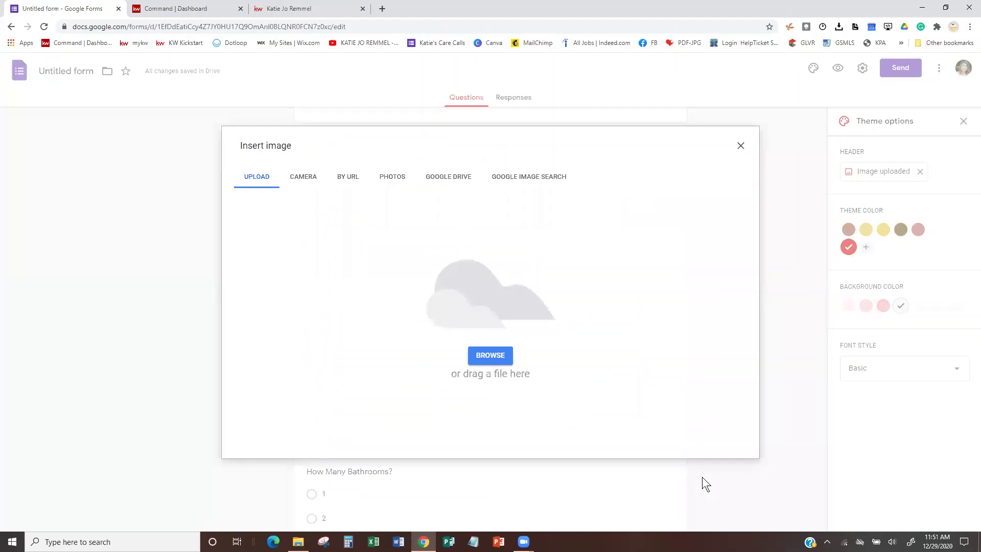
left_click(740, 146)
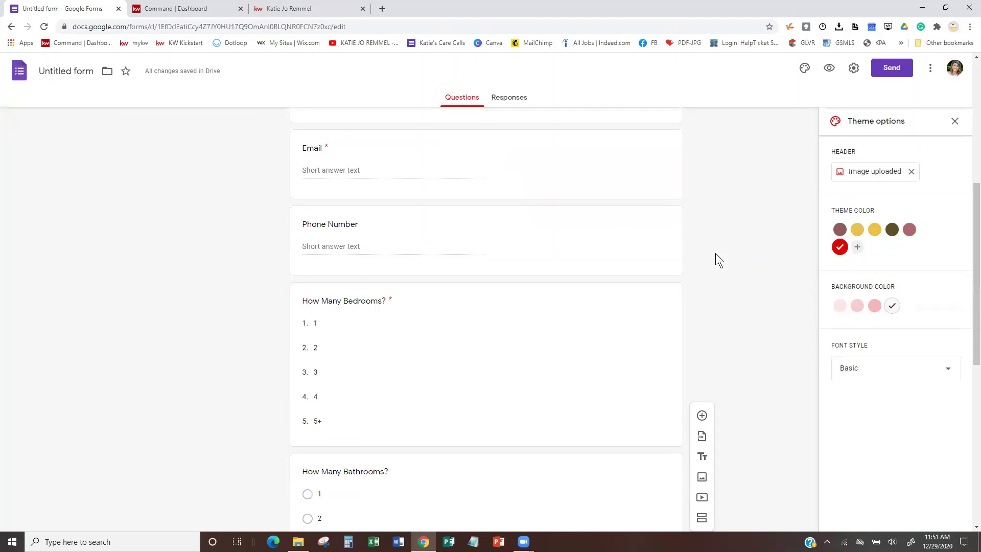
left_click(701, 496)
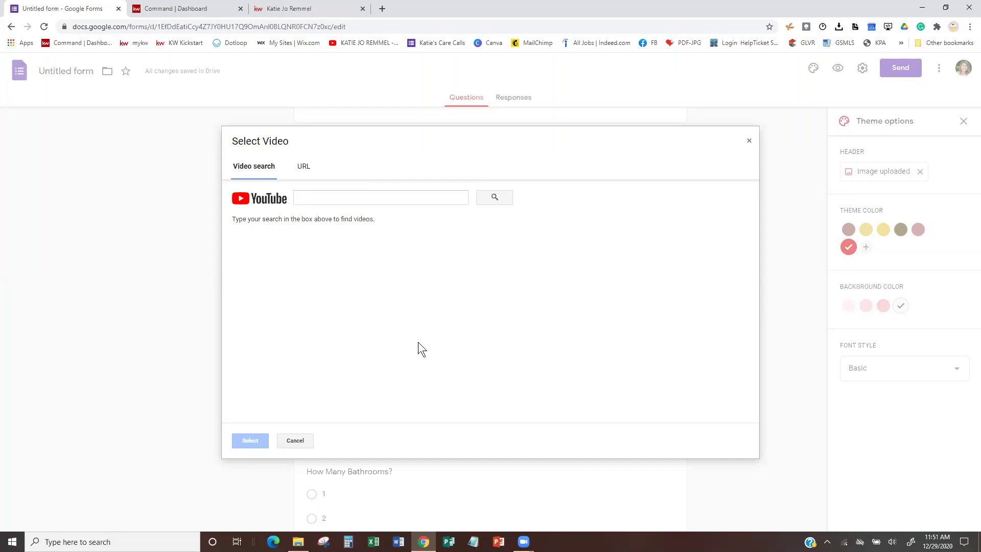
left_click(303, 168)
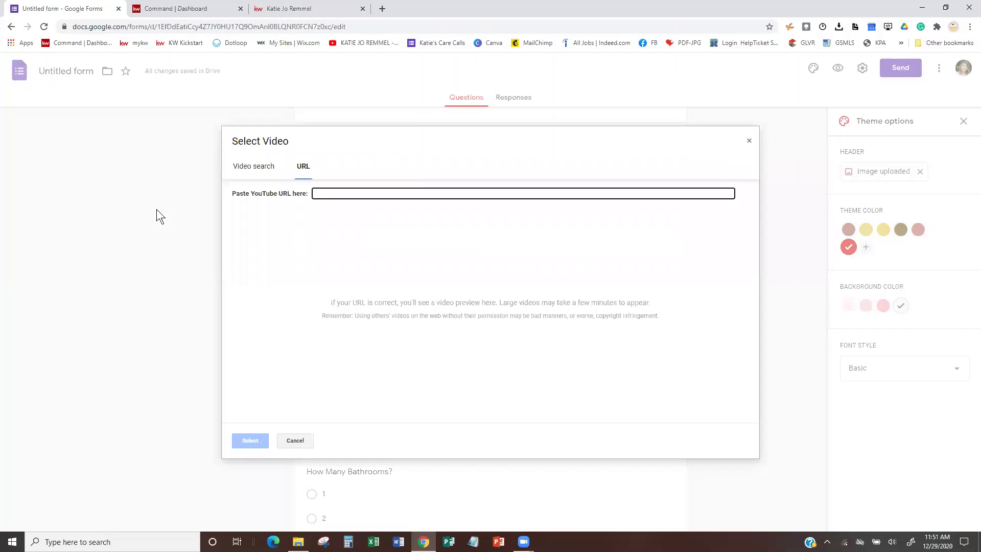
left_click(749, 142)
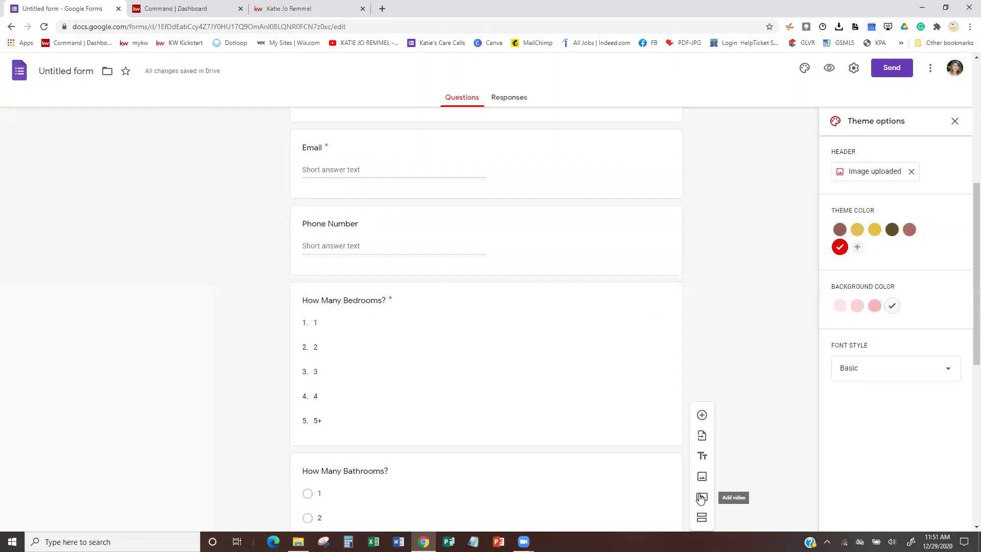
scroll(702, 505, "down", 1)
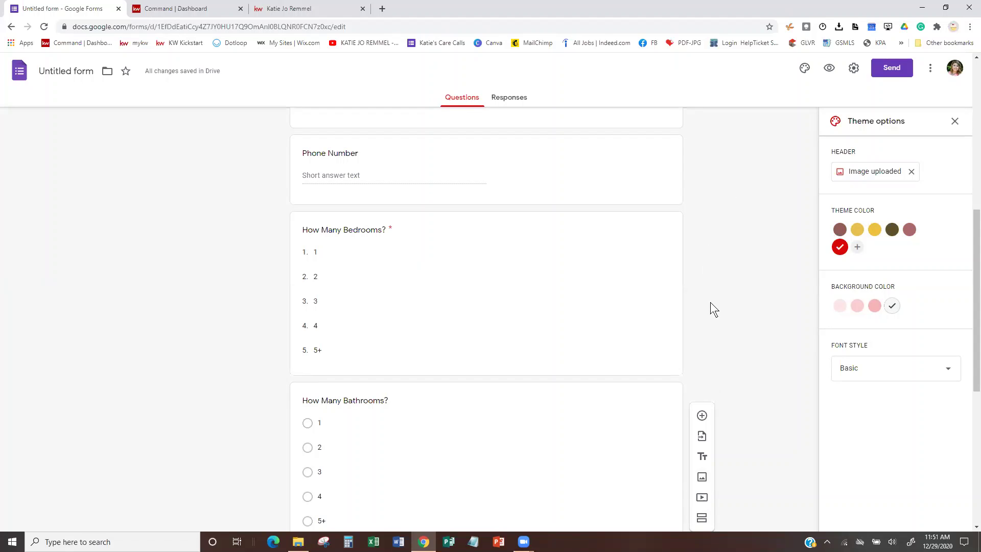
scroll(710, 303, "up", 8)
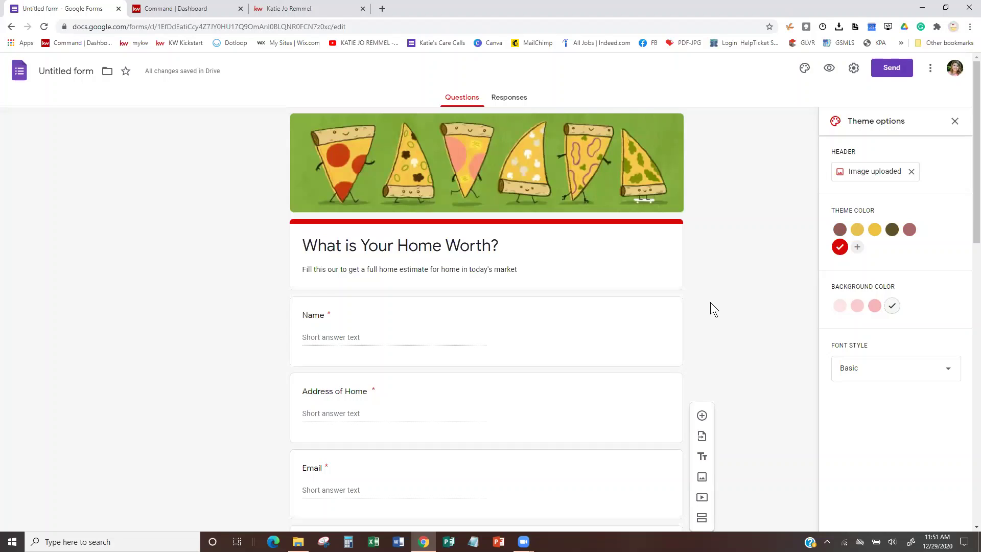
On the Responses tab, turn on 'Get email notifications for new responses'.
left_click(955, 122)
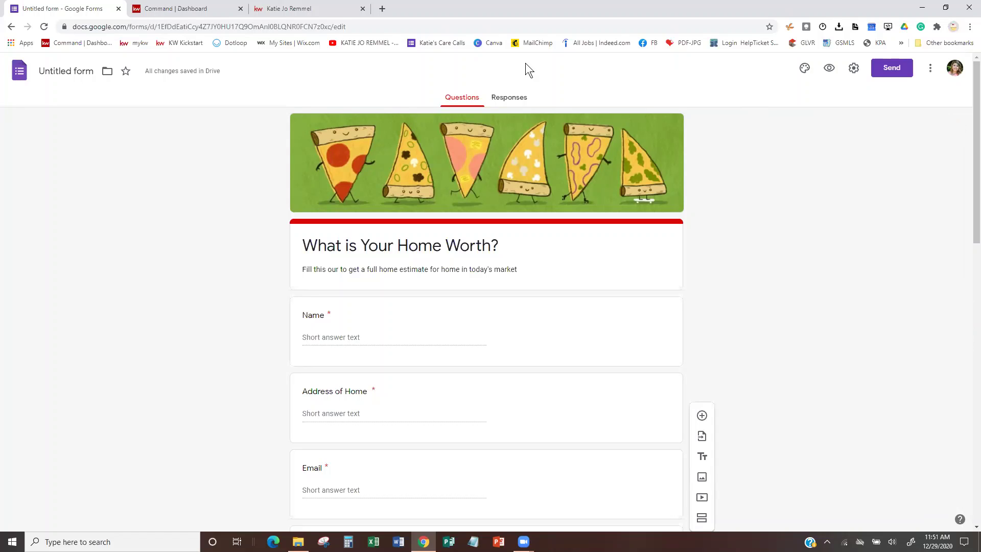
left_click(518, 101)
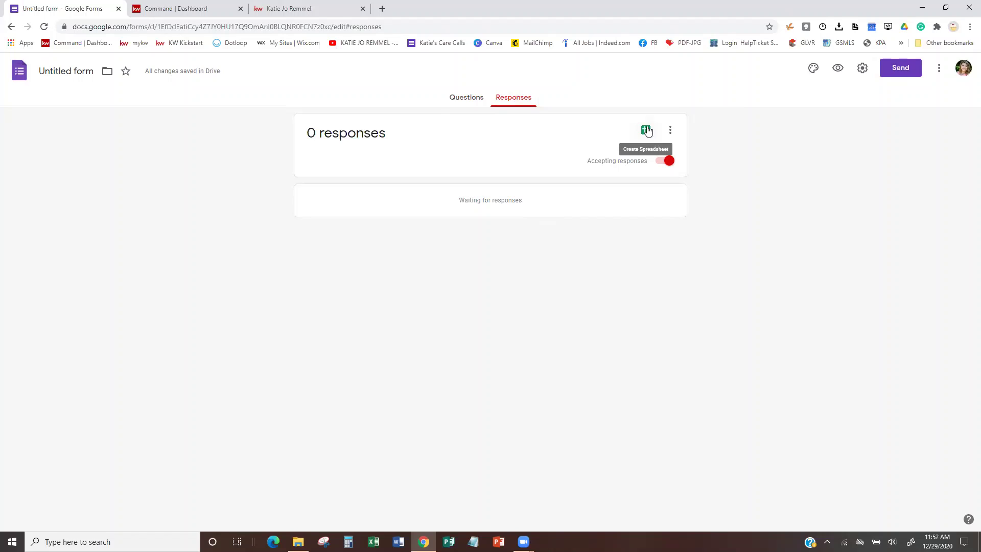
left_click(670, 130)
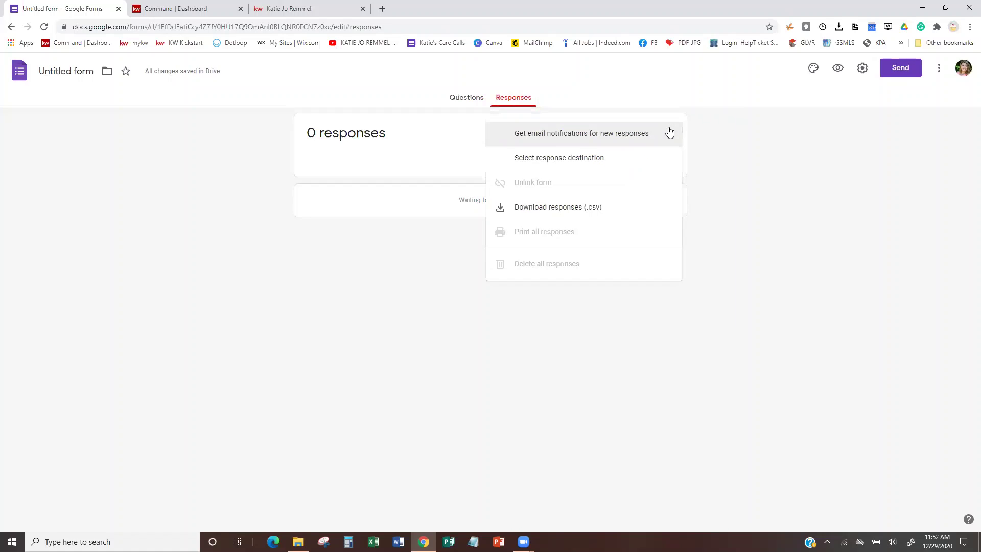
left_click(738, 157)
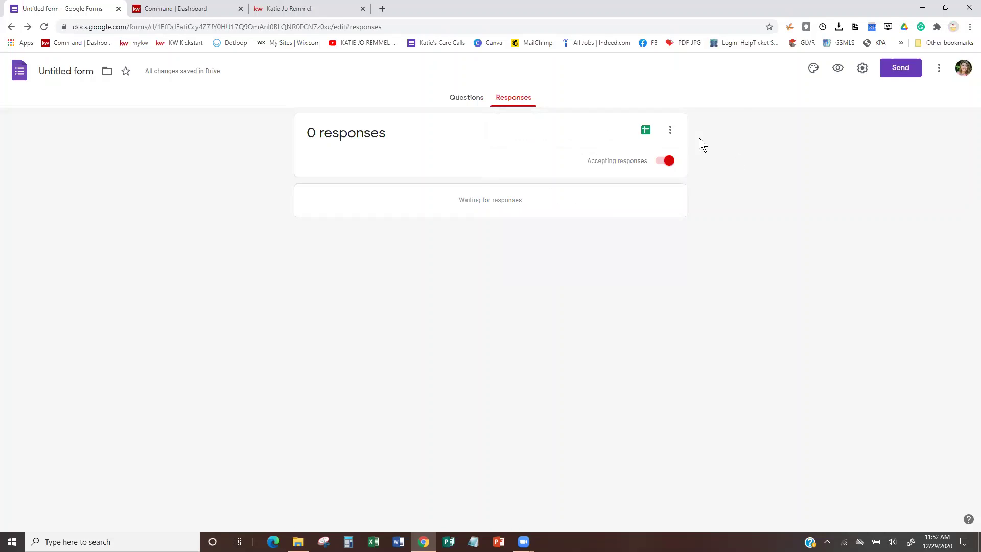
left_click(669, 134)
left_click(520, 135)
left_click(671, 131)
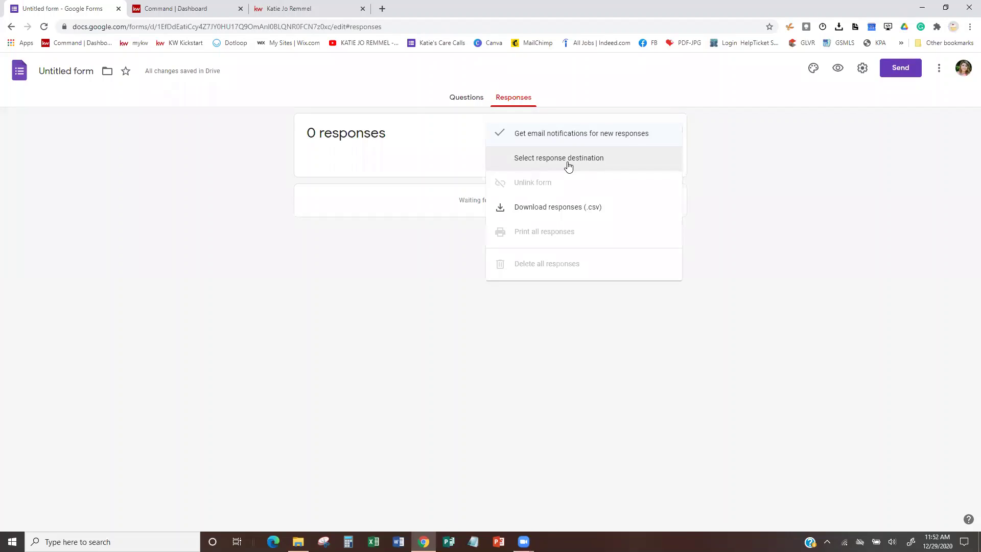
left_click(566, 159)
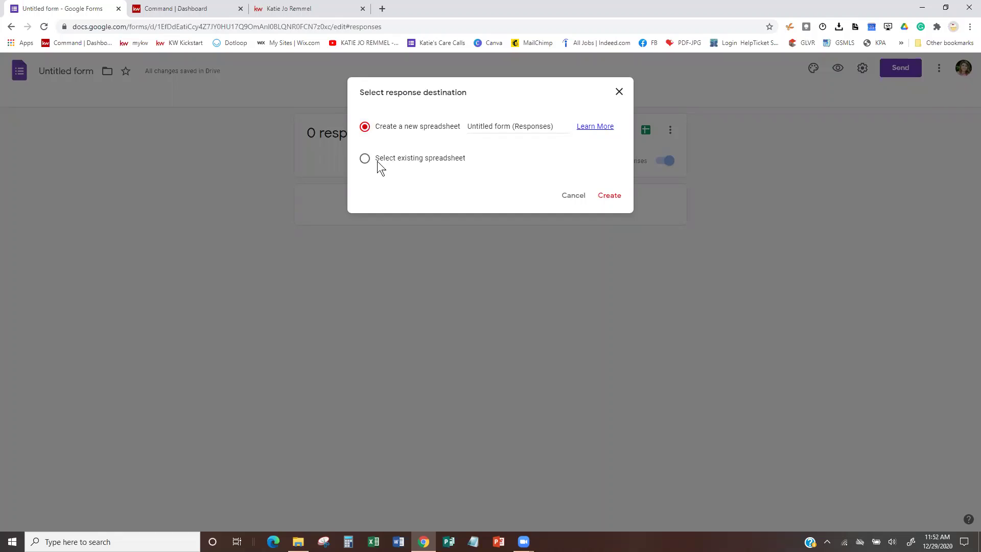
left_click(363, 160)
left_click(613, 197)
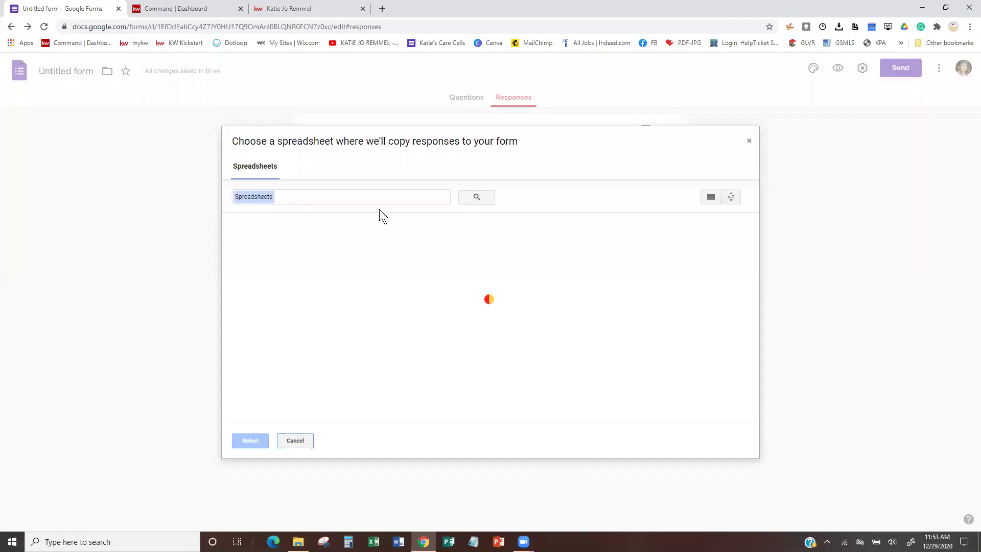
left_click(749, 143)
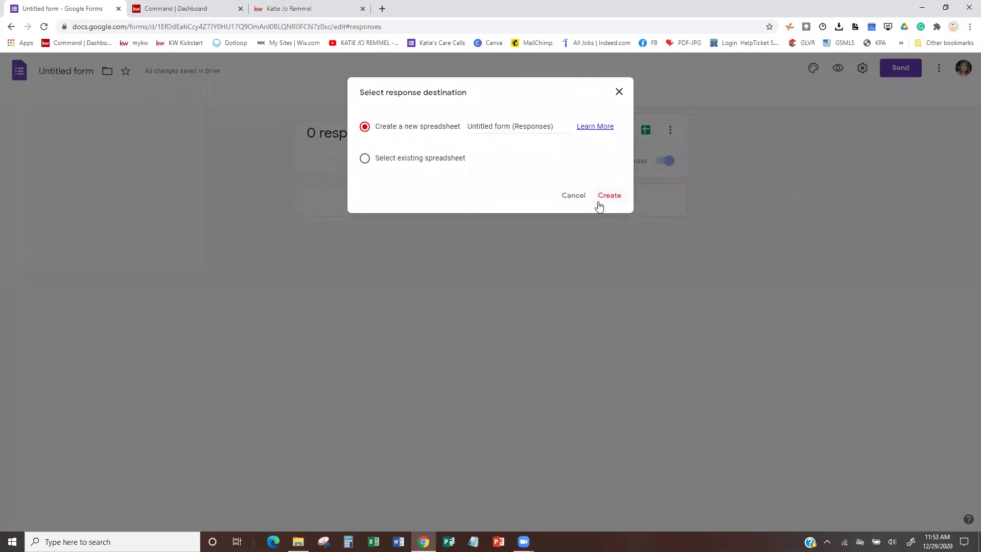
left_click(573, 196)
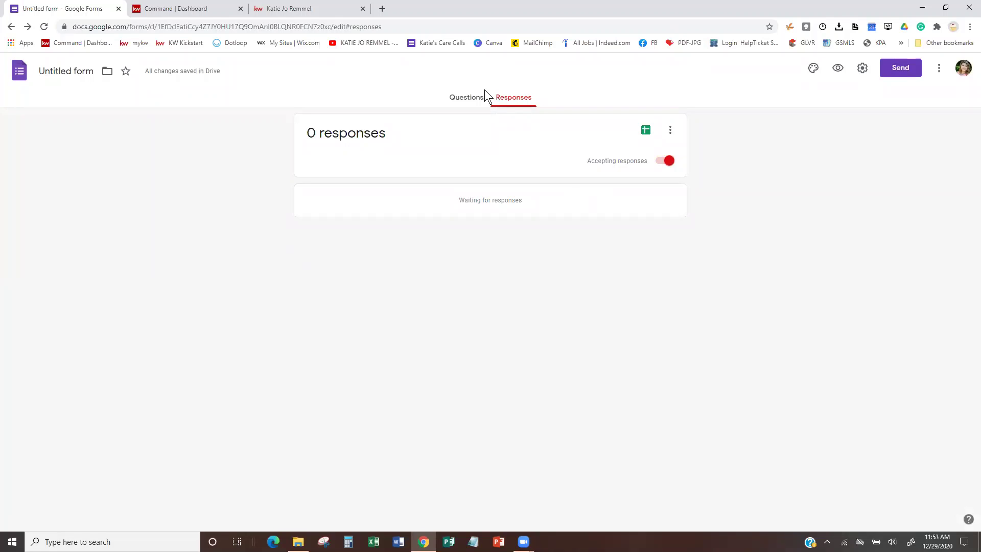
left_click(671, 132)
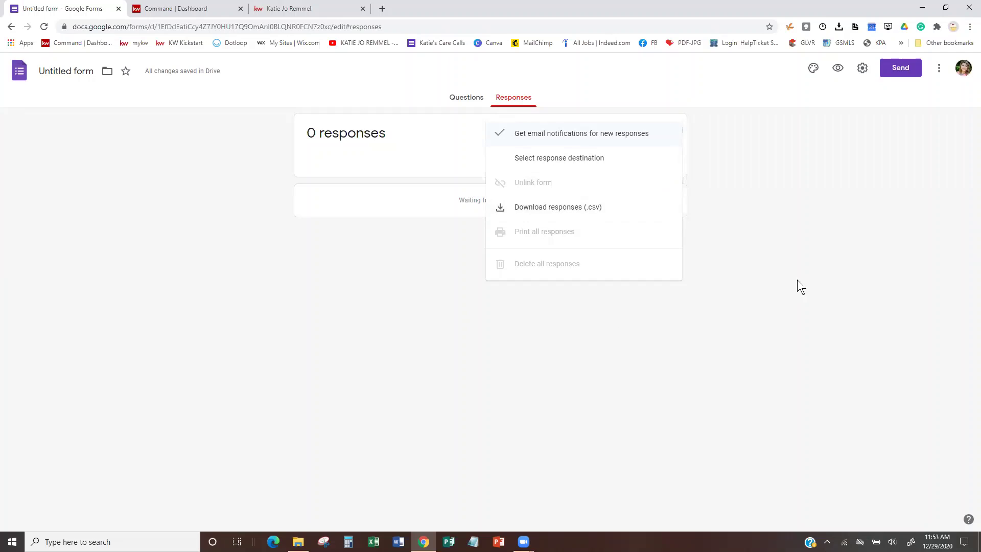
left_click(810, 287)
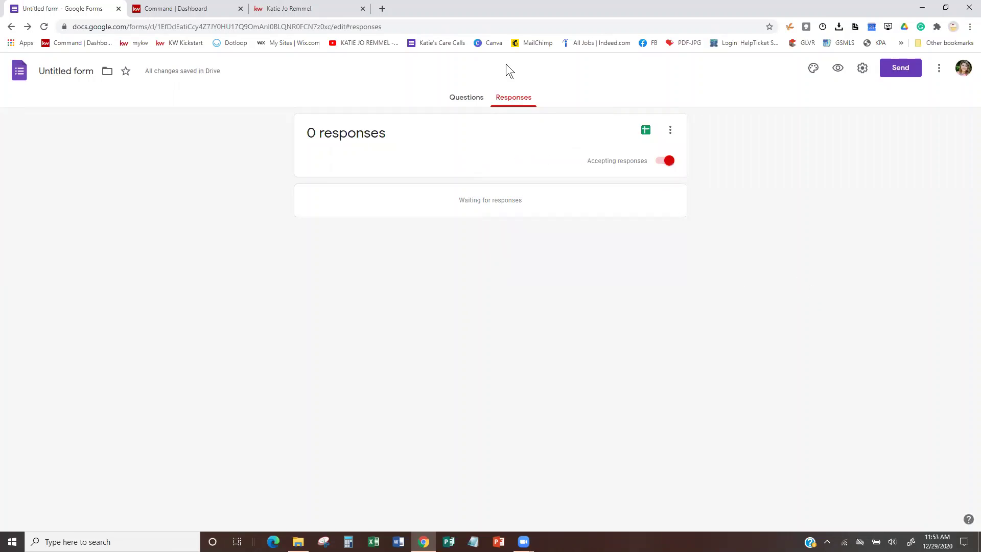
Open the respondent preview of the form from the question editor.
left_click(474, 99)
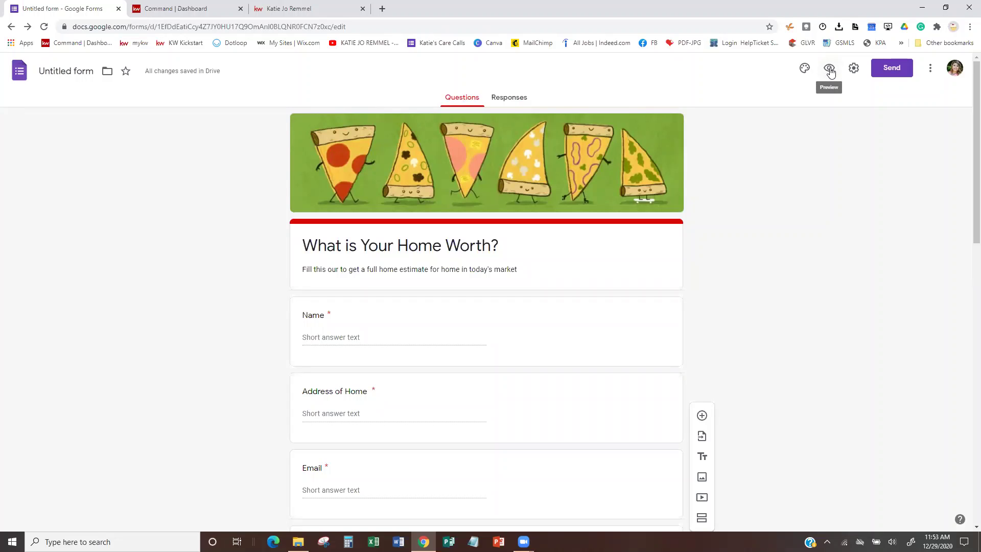
left_click(829, 69)
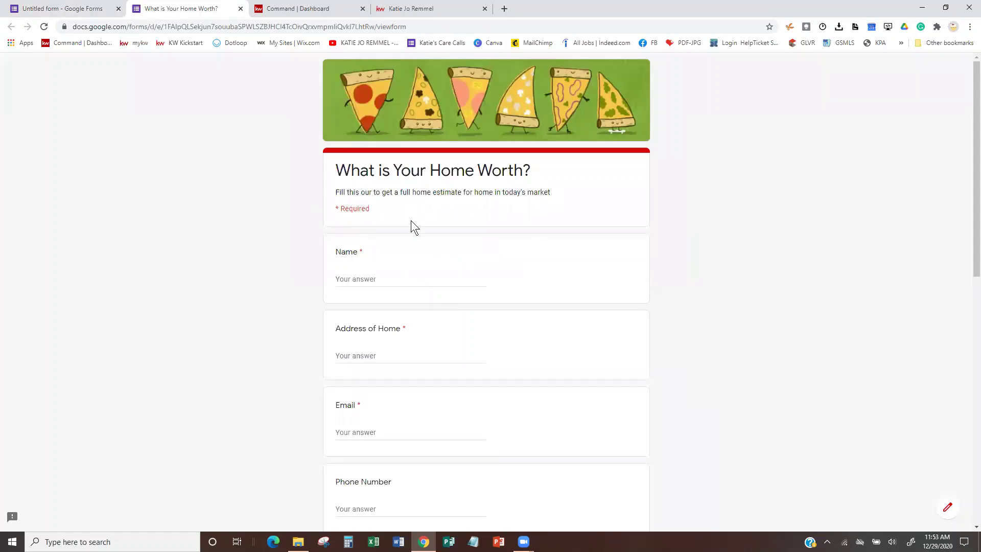
scroll(456, 272, "down", 1)
scroll(456, 272, "down", 2)
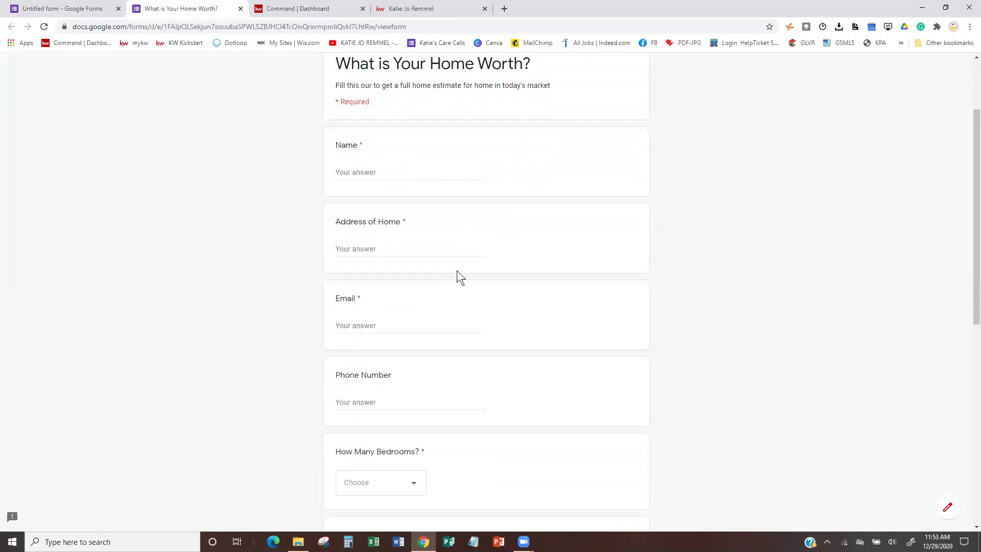
scroll(457, 271, "down", 3)
scroll(456, 270, "down", 3)
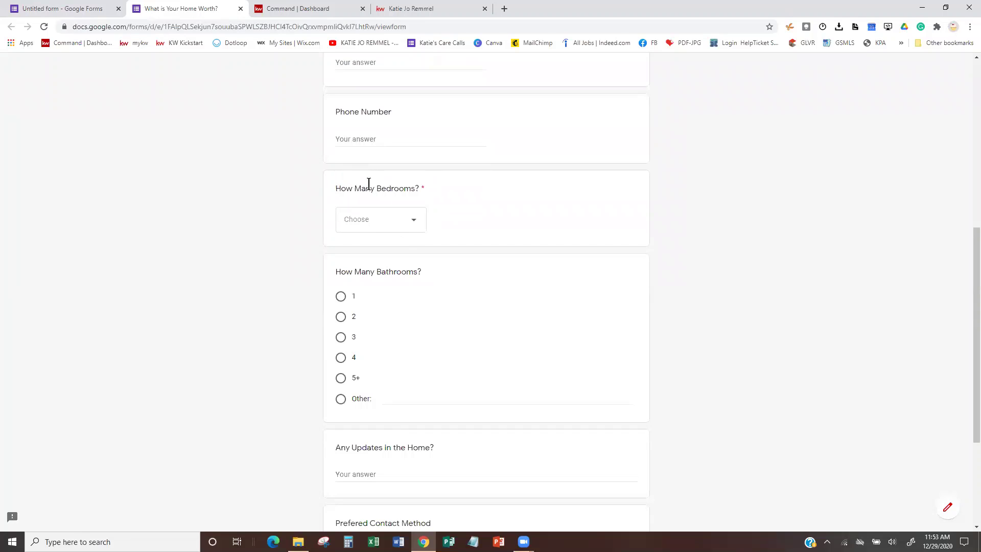
Answer 2 bedrooms and 3 bathrooms in the preview.
left_click(414, 221)
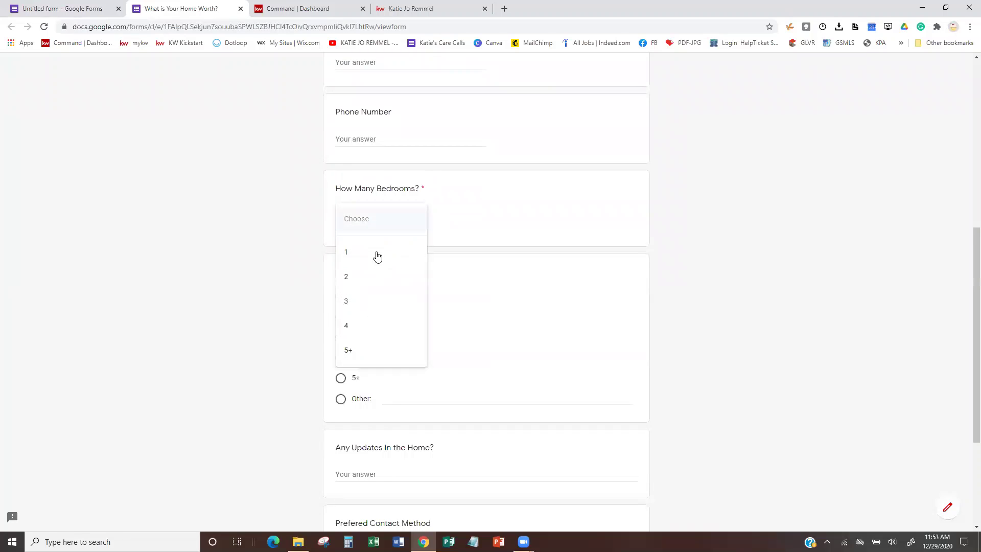
left_click(345, 276)
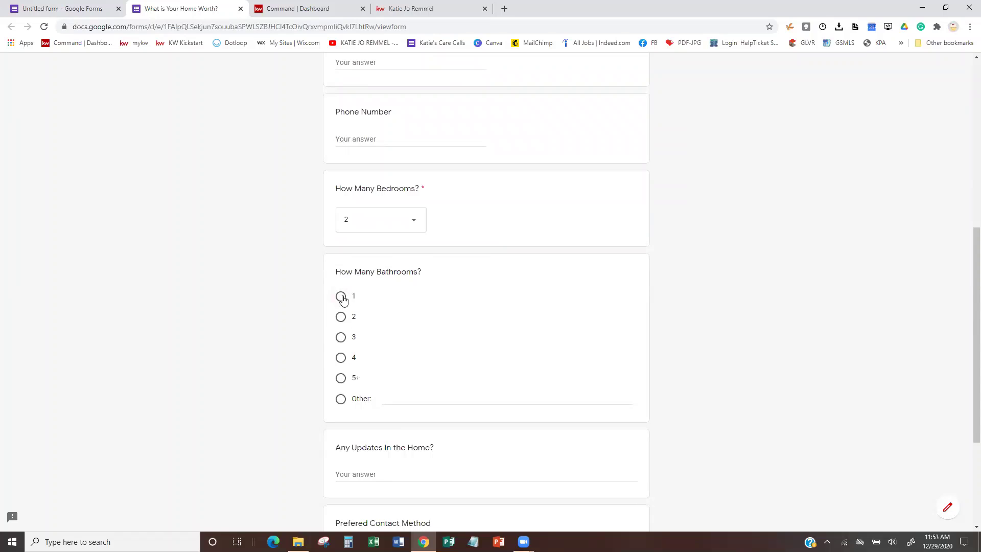
left_click(340, 338)
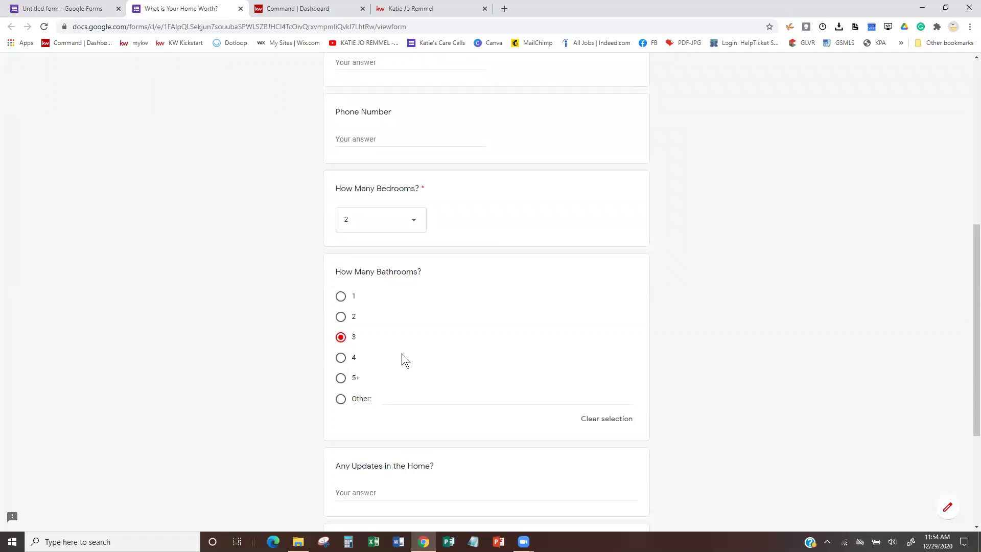
Try a custom Other bathroom answer, then settle back on 3 bathrooms.
scroll(402, 353, "down", 3)
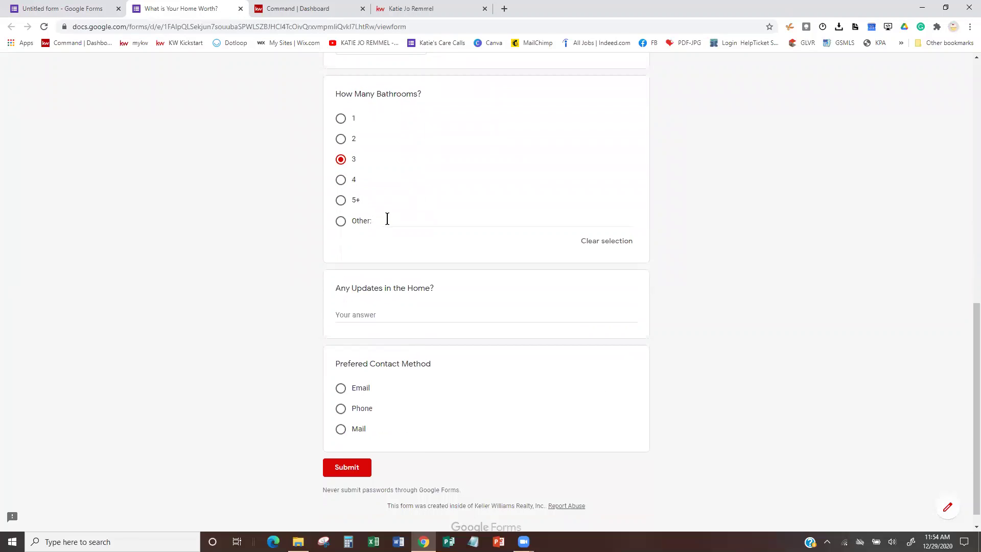
left_click(387, 219)
left_click(341, 139)
left_click(413, 221)
type("half bath")
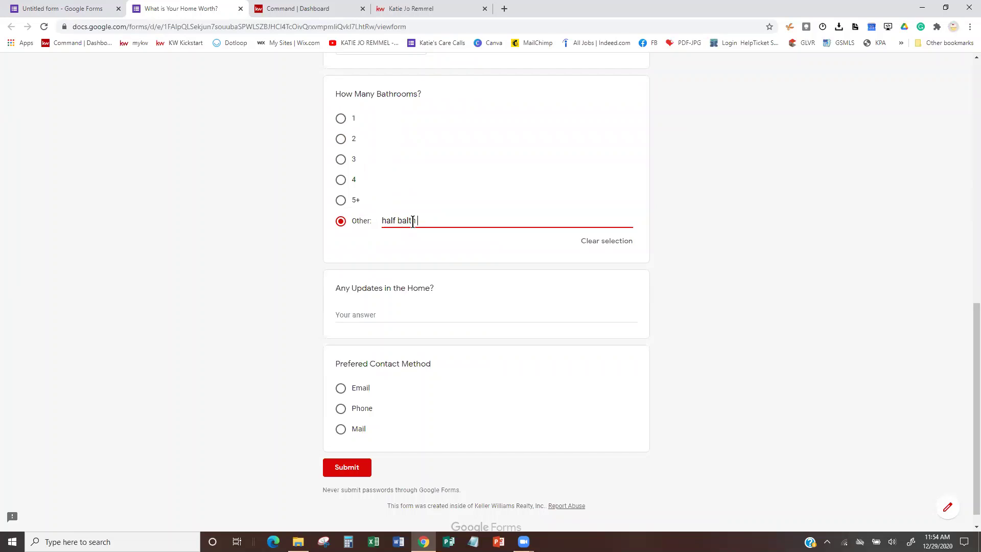
key("BackSpace")
key("BackSpace")
key("BackSpace")
type("th or")
key("BackSpace")
key("BackSpace")
type("in basement")
left_click(383, 220)
type("3+")
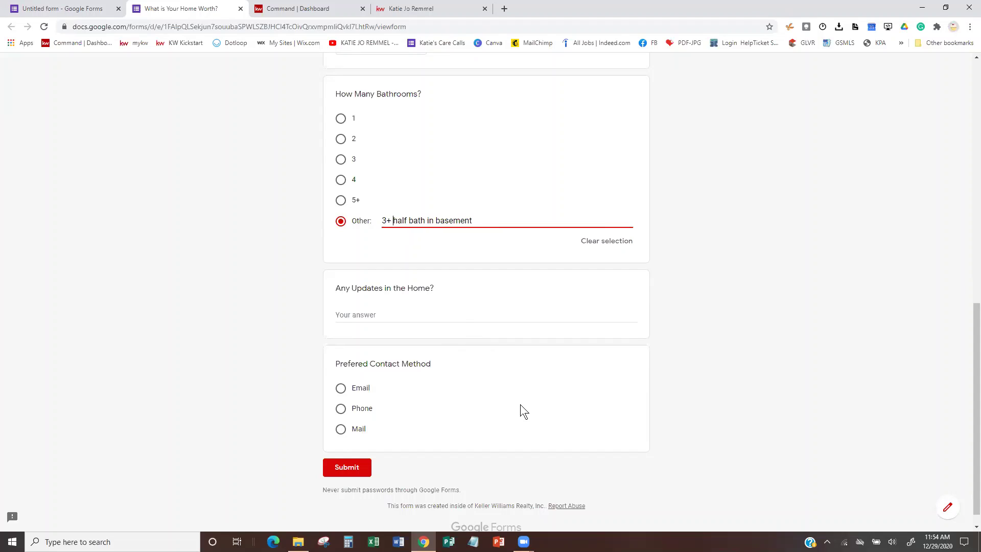
left_click(617, 239)
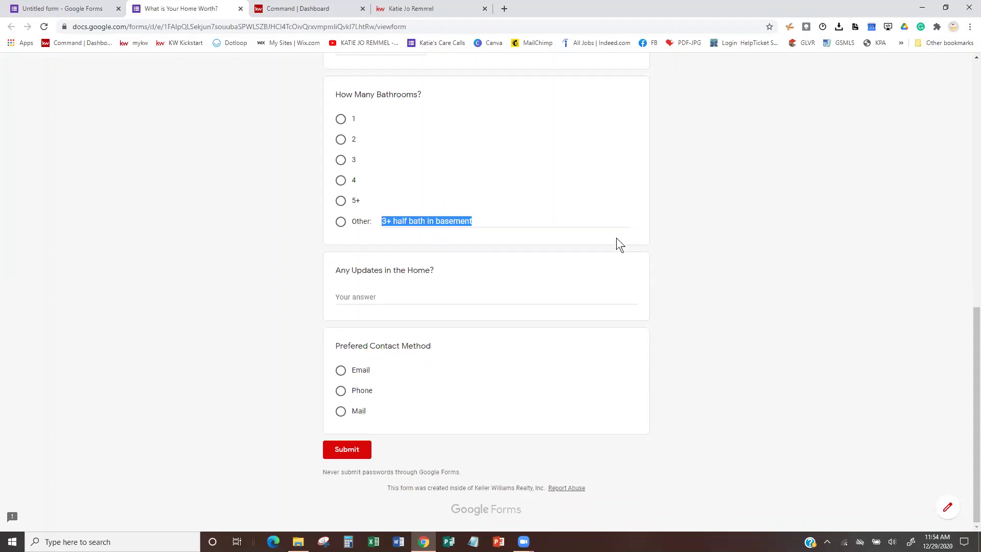
left_click(340, 201)
left_click(341, 160)
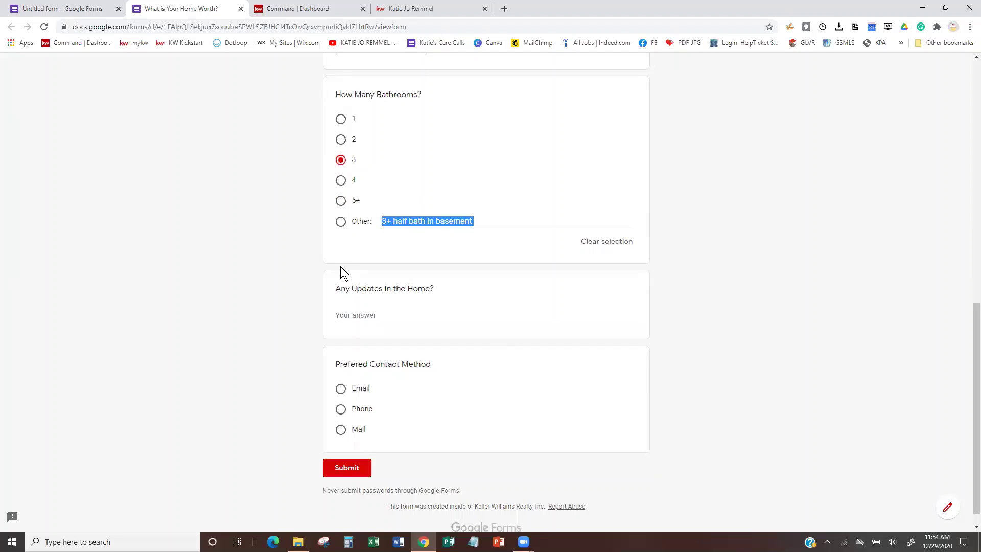
Test the home updates answer box and reconfirm 2 bedrooms.
scroll(400, 357, "down", 1)
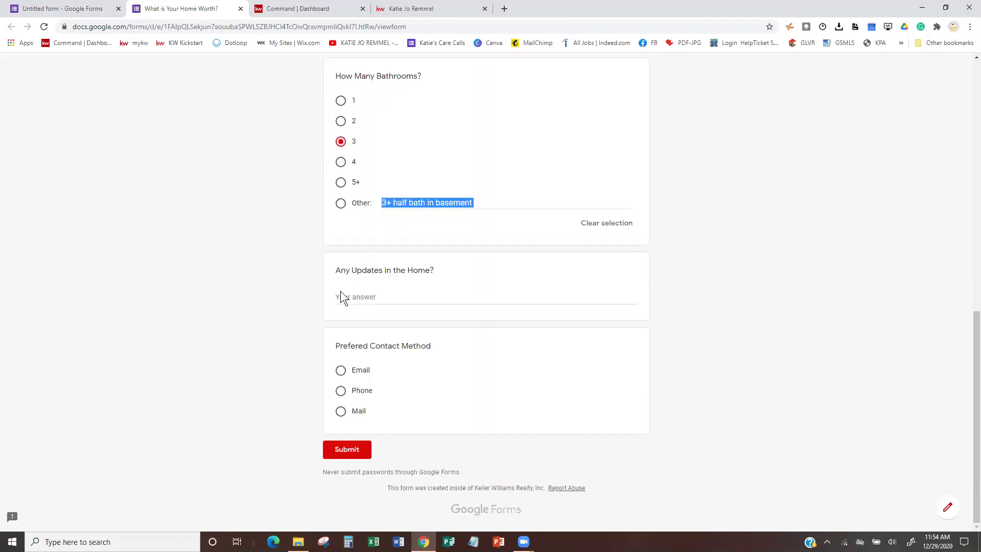
left_click(358, 298)
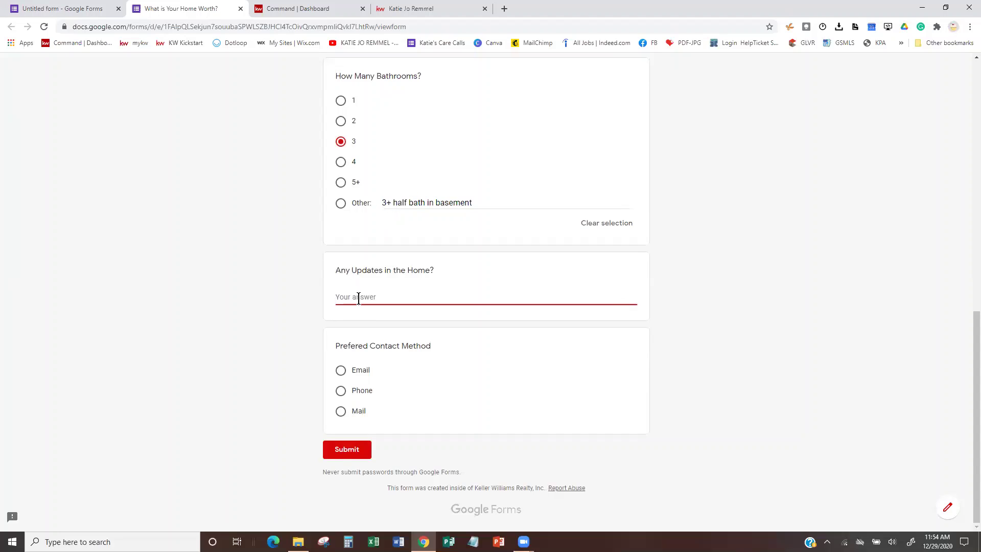
key("Return")
key("Return")
key("Return")
key("Return")
key("Return")
key("Return")
key("Return")
key("Return")
key("Return")
key("Return")
key("Return")
key("Return")
key("Return")
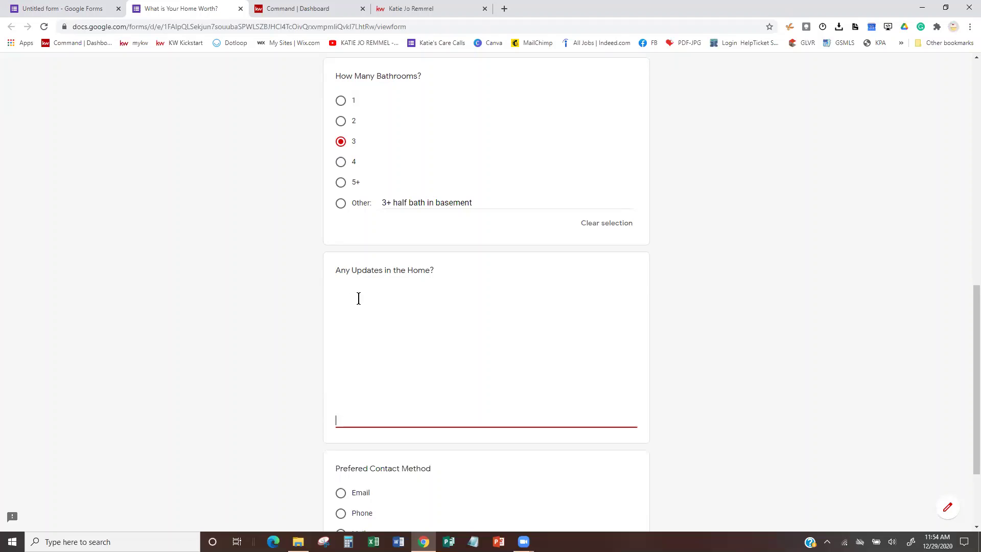
key("Return")
key("BackSpace")
key("BackSpace")
key("BackSpace")
key("BackSpace")
key("BackSpace")
key("BackSpace")
key("BackSpace")
key("BackSpace")
key("BackSpace")
key("BackSpace")
key("BackSpace")
key("BackSpace")
key("BackSpace")
key("BackSpace")
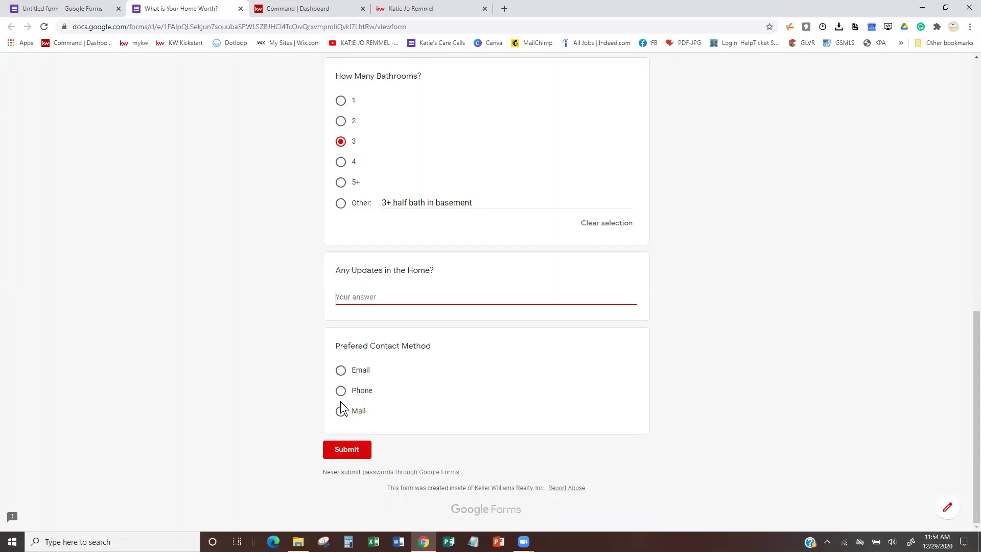
scroll(356, 182, "up", 5)
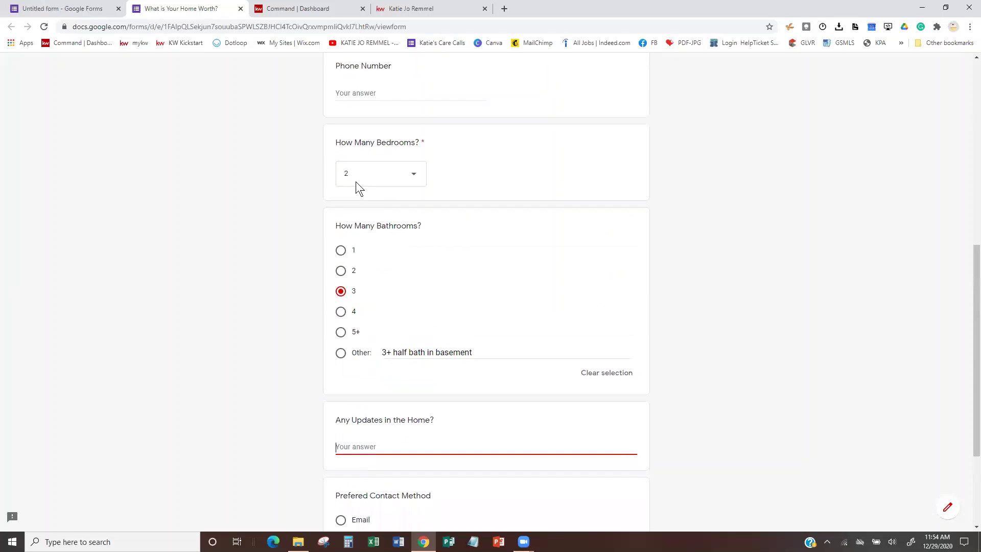
left_click(377, 303)
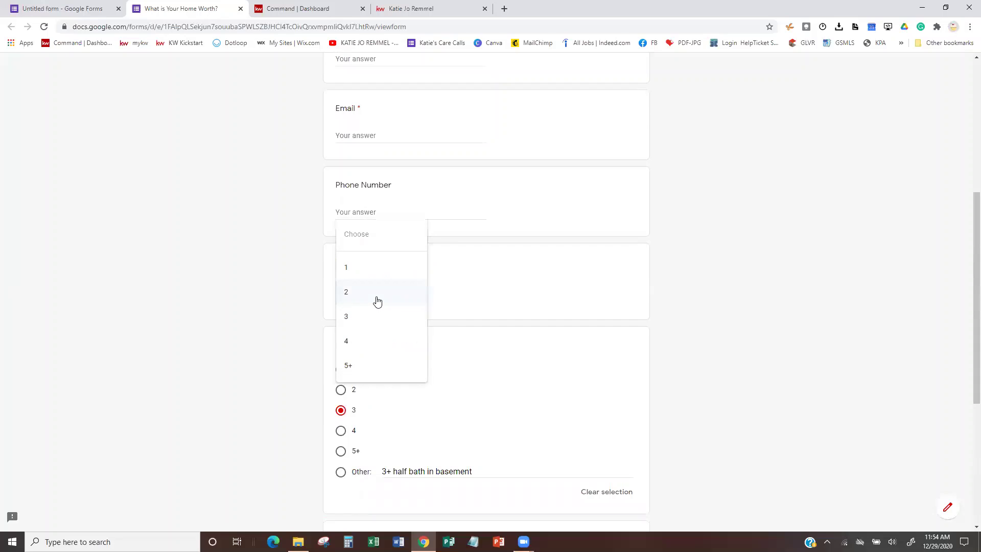
left_click(377, 302)
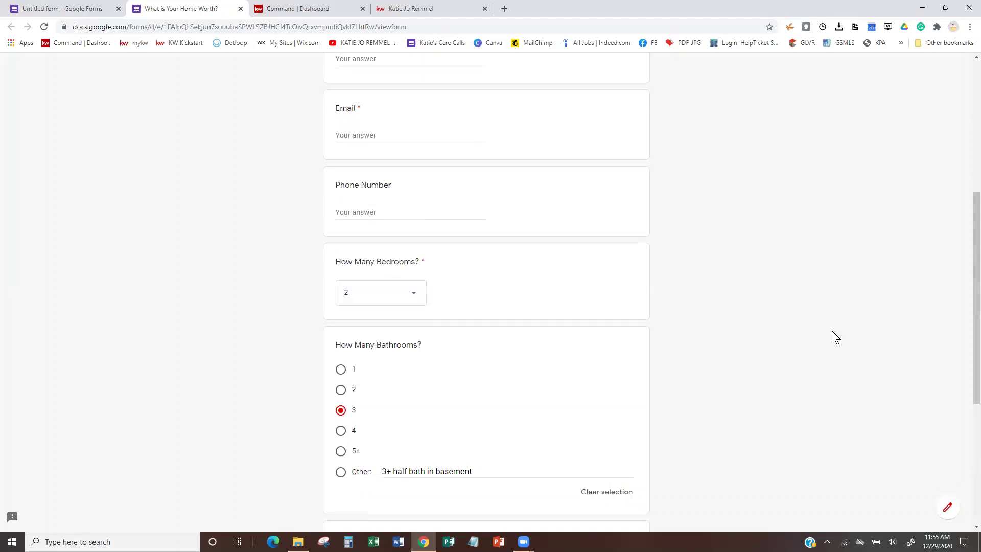
scroll(795, 317, "up", 6)
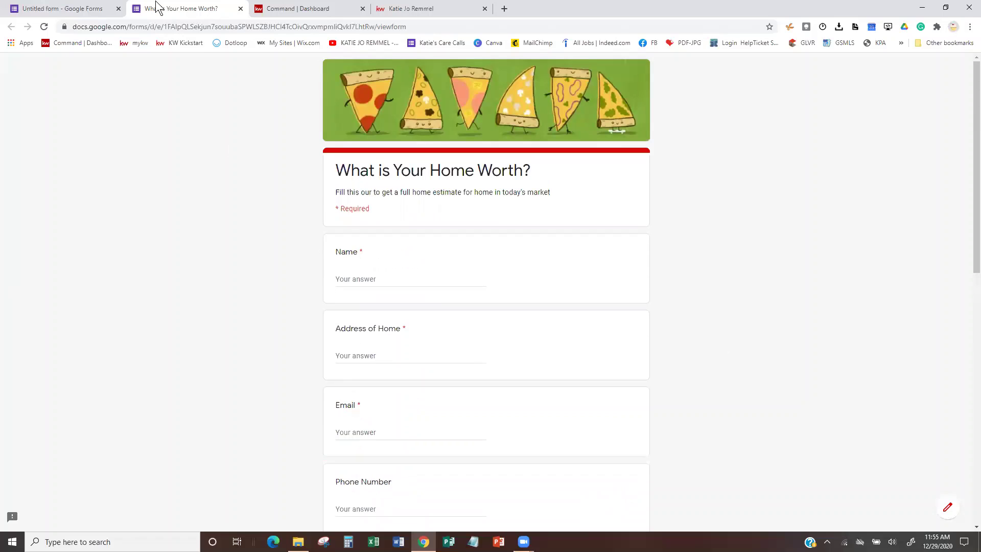
Leave the preview for the Untitled form editor tab and open its Settings.
left_click(240, 8)
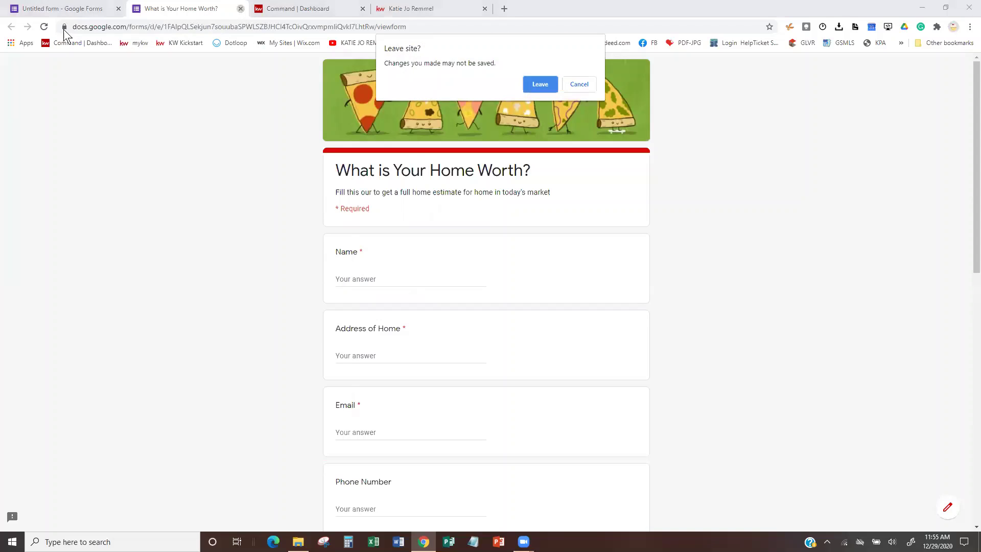
left_click(584, 85)
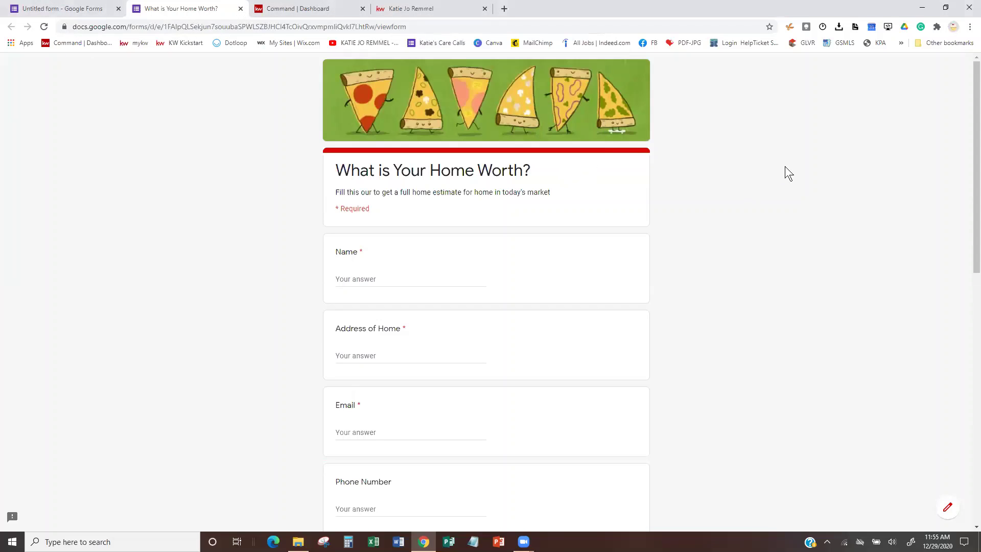
left_click(52, 7)
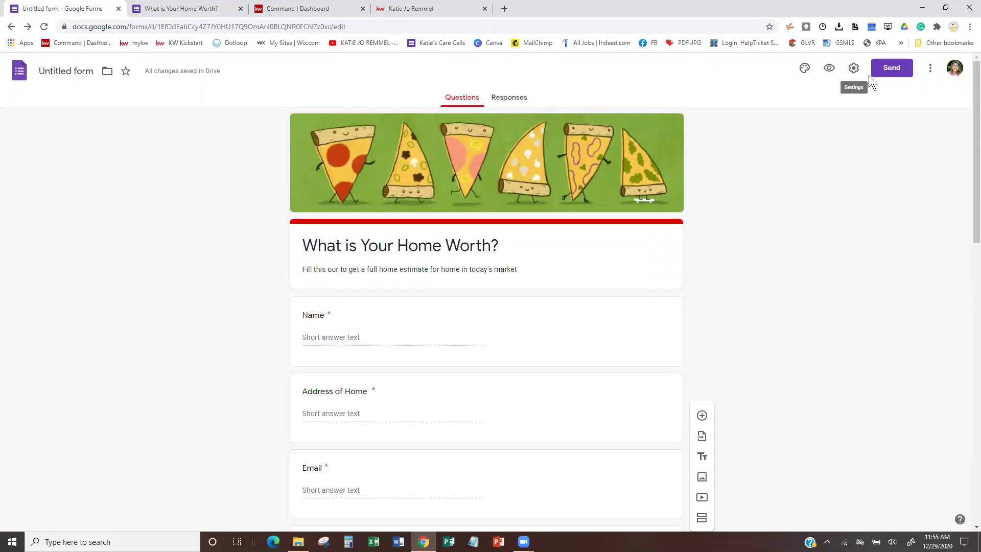
left_click(852, 68)
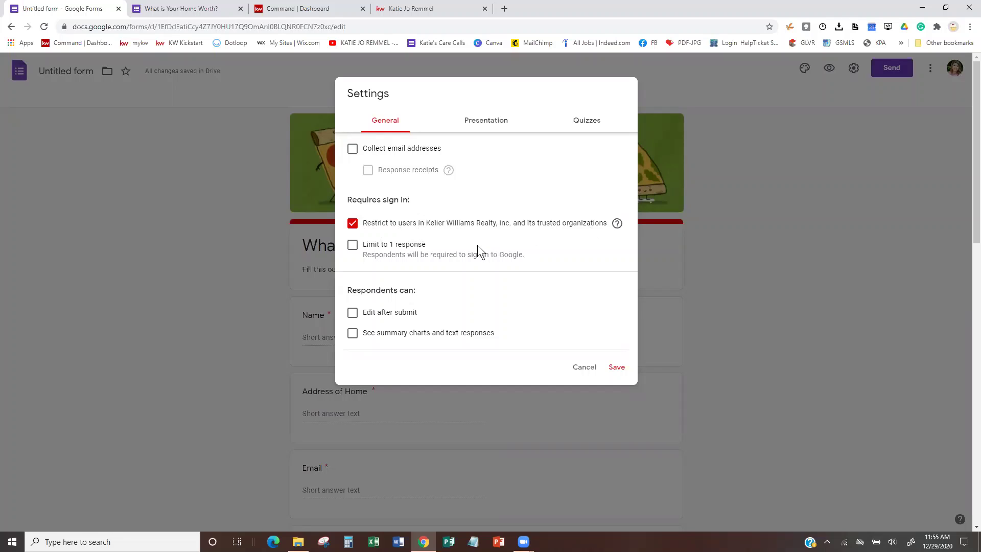
Uncheck 'Restrict to users in…', leaving 'Edit after submit' off.
left_click(352, 224)
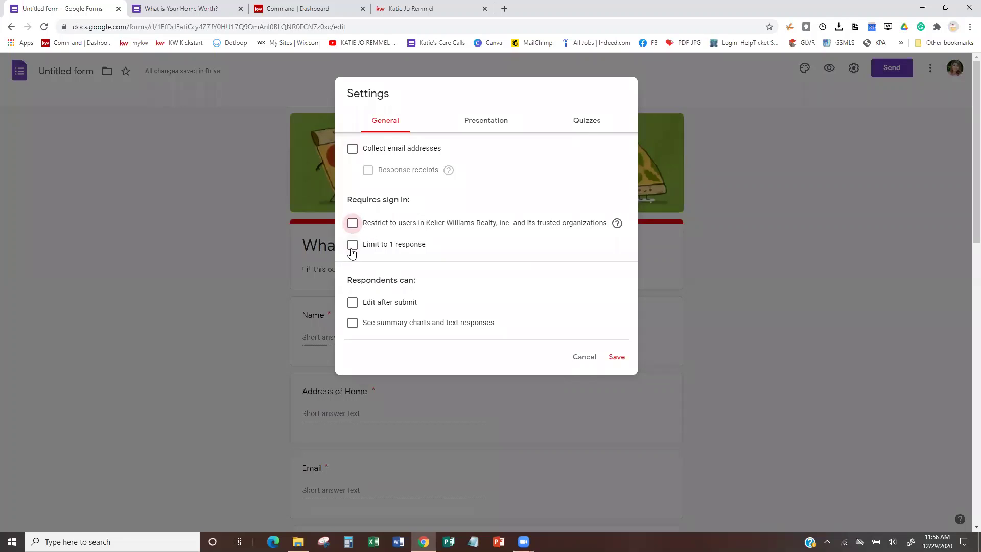
left_click(351, 304)
left_click(351, 303)
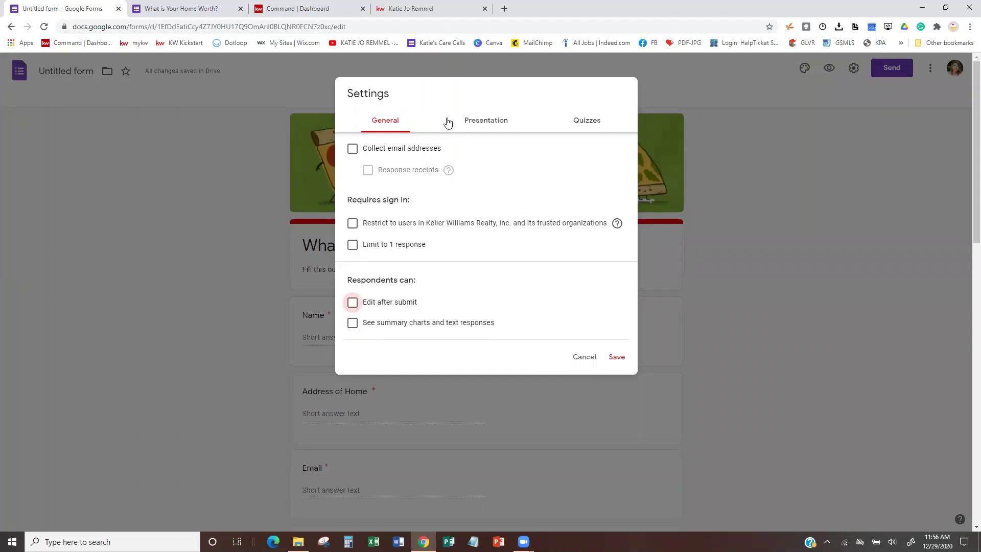
left_click(480, 124)
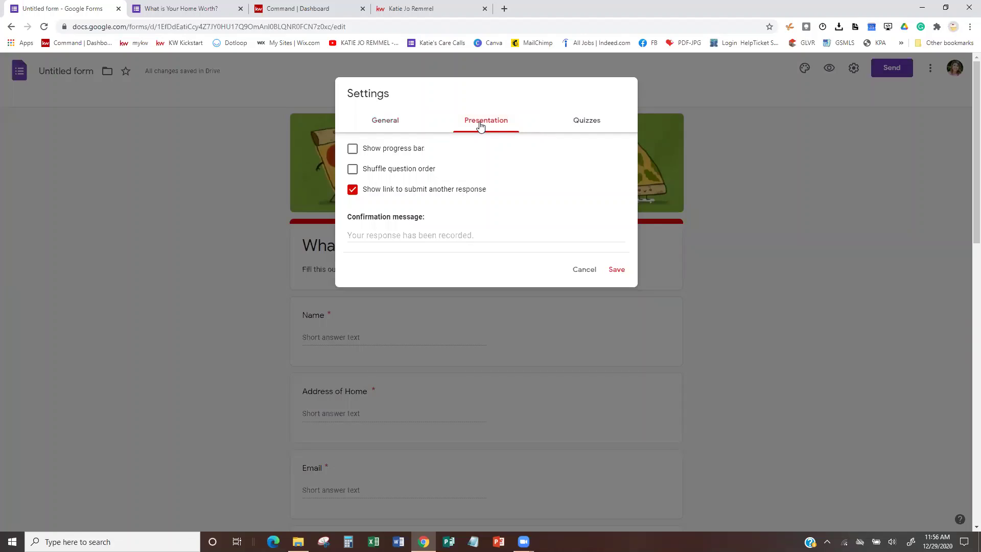
Check 'Show progress bar' in the Presentation settings.
left_click(352, 150)
left_click(367, 235)
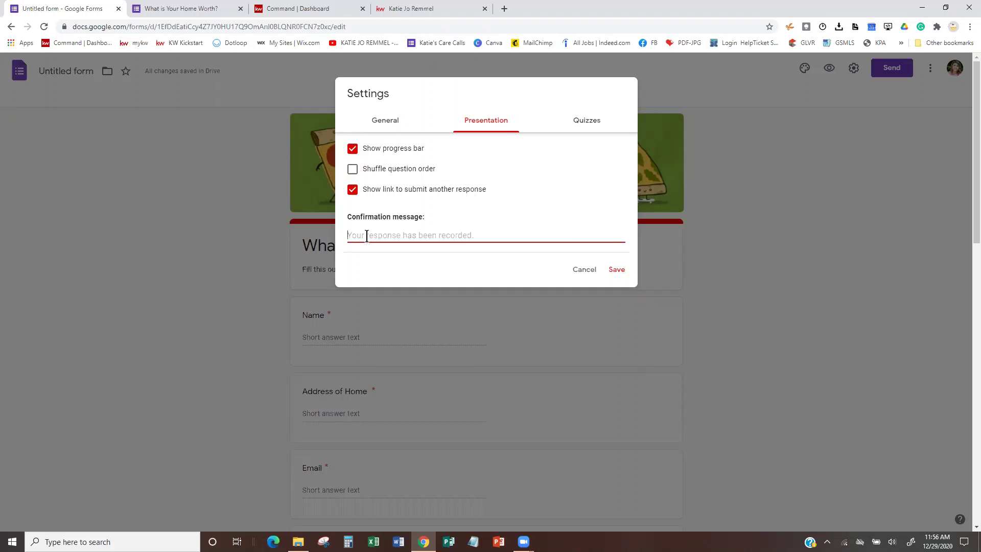
Set the confirmation message to 'Thank you for filling out the Home Evaluation Form, we will be in touch' and save.
type("Thank you for filling out the Home ")
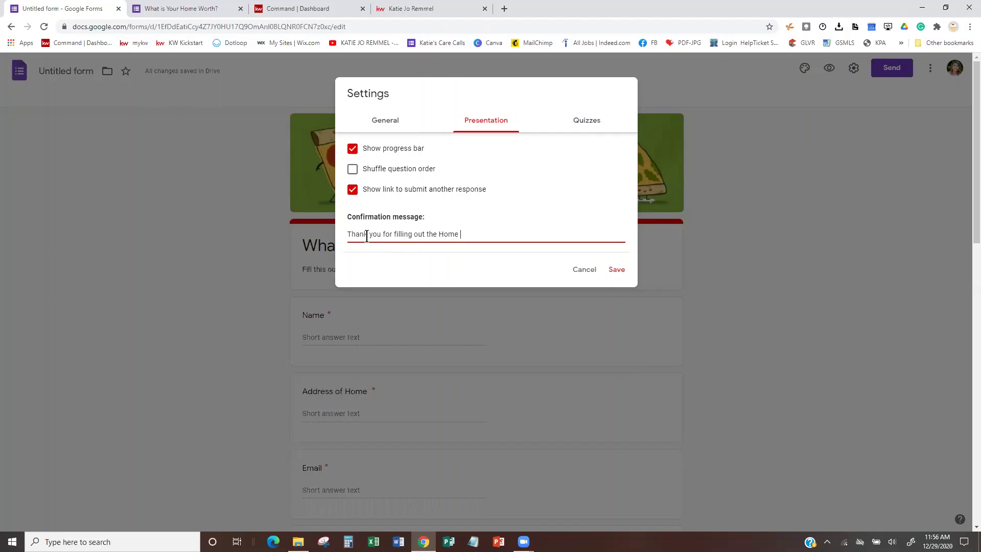
type("Evaluatuo")
type("ion F")
type("orm we w")
type("ill ")
type("be in touc")
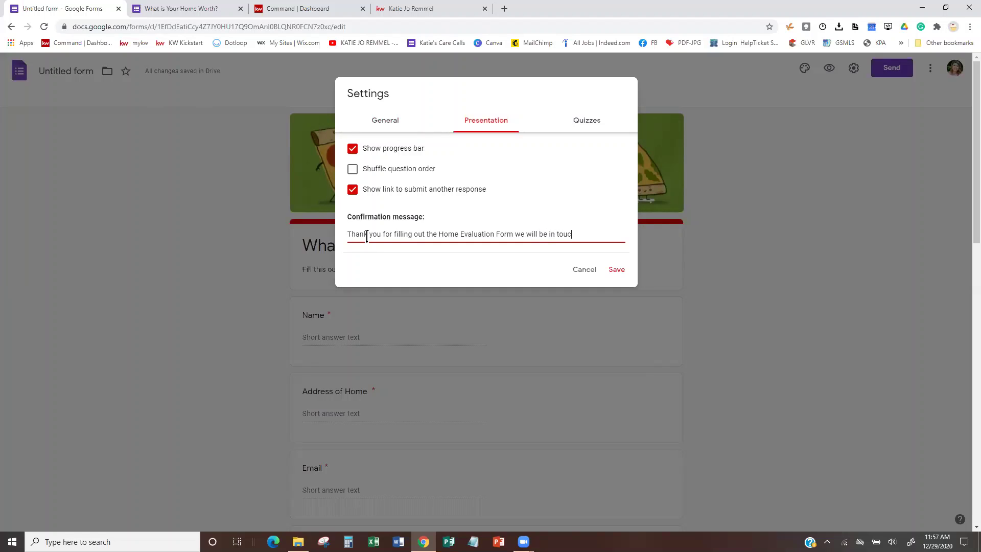
type("h with with you as ")
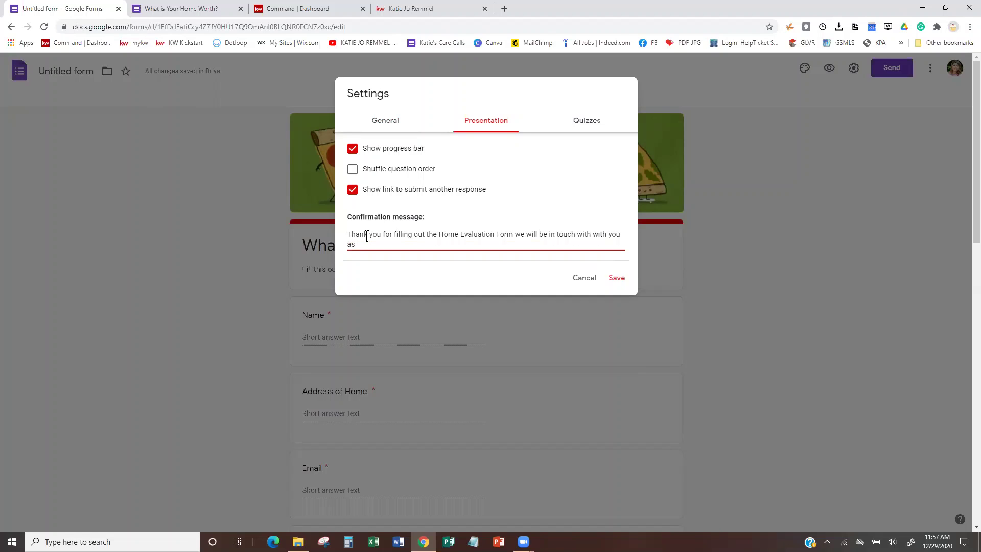
type("soon as possible.")
left_click(590, 235)
key("BackSpace")
key("BackSpace")
key("BackSpace")
key("BackSpace")
key("BackSpace")
left_click(594, 123)
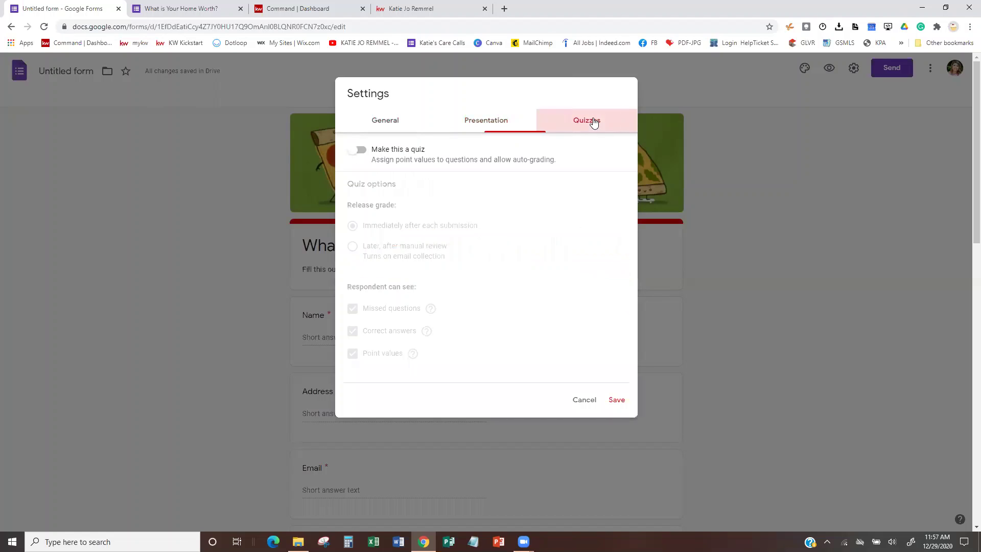
left_click(492, 123)
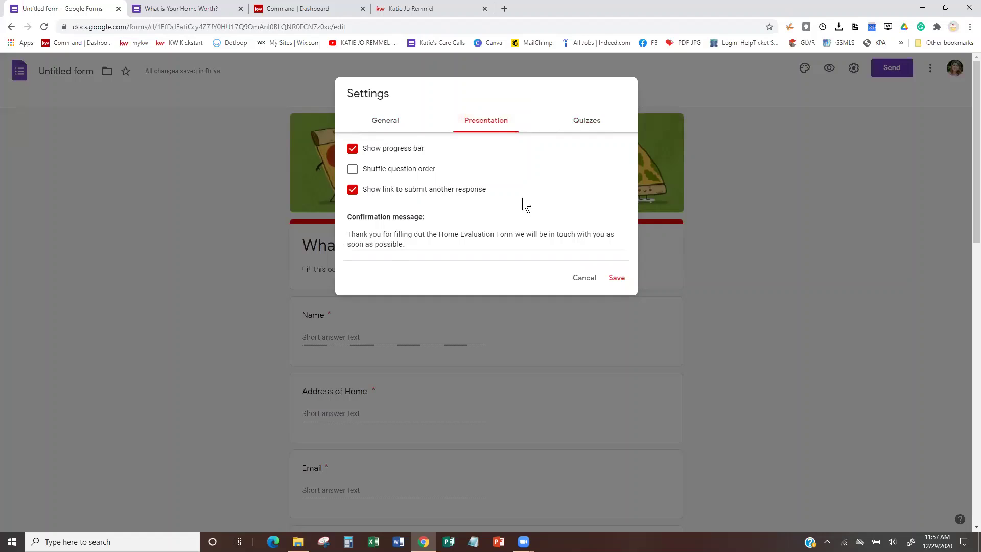
left_click(617, 279)
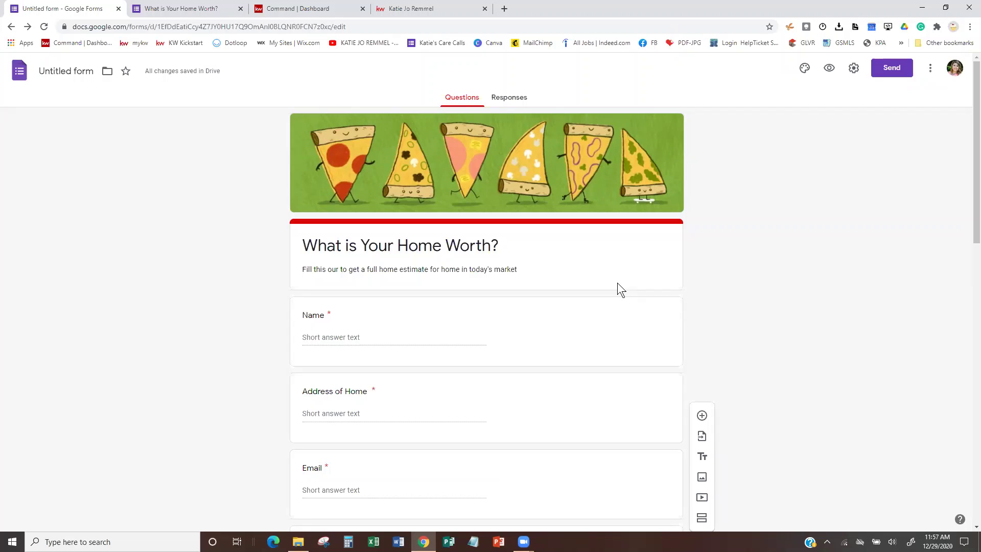
Shorten the form's share link, then copy the 640 × 1754 px embed HTML code.
left_click(894, 64)
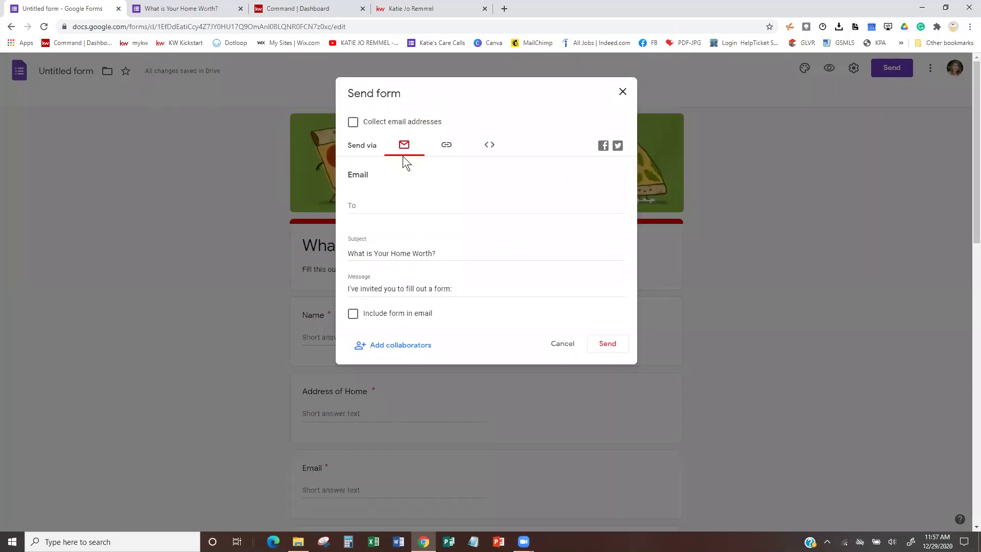
left_click(445, 145)
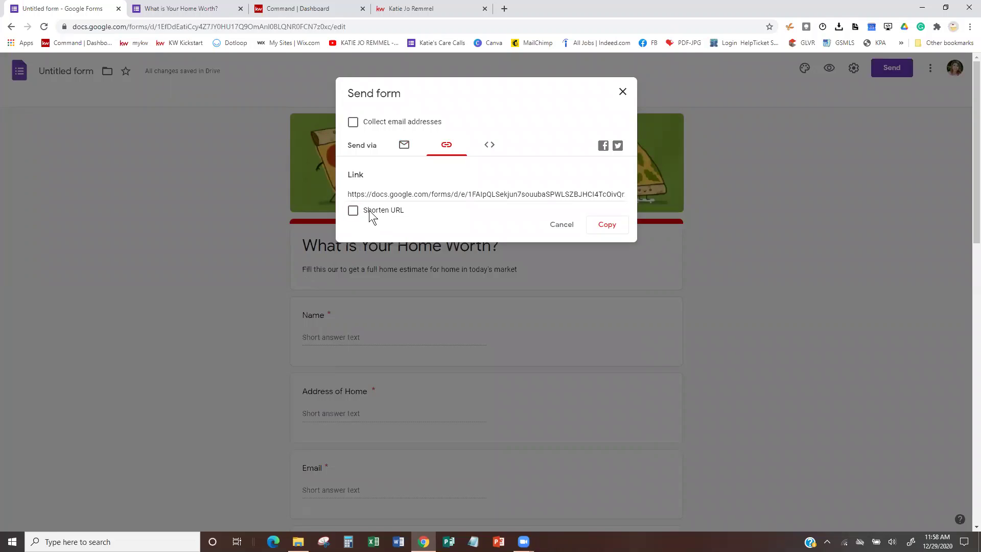
left_click(352, 211)
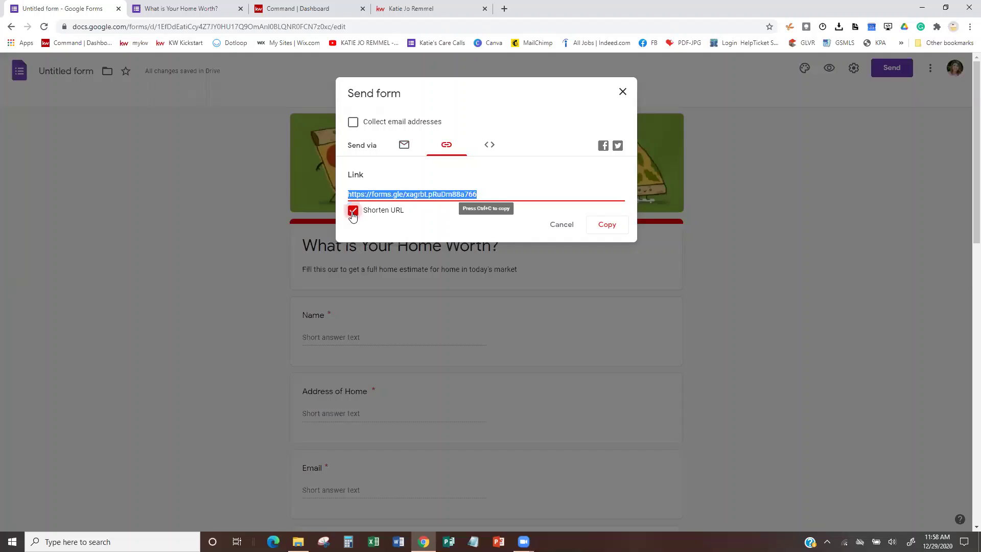
left_click(490, 148)
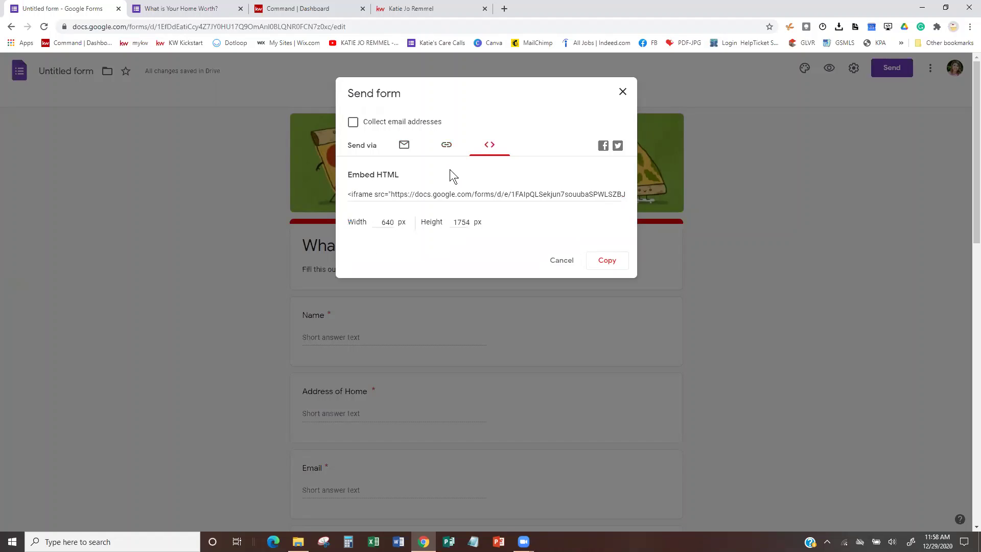
left_click(608, 264)
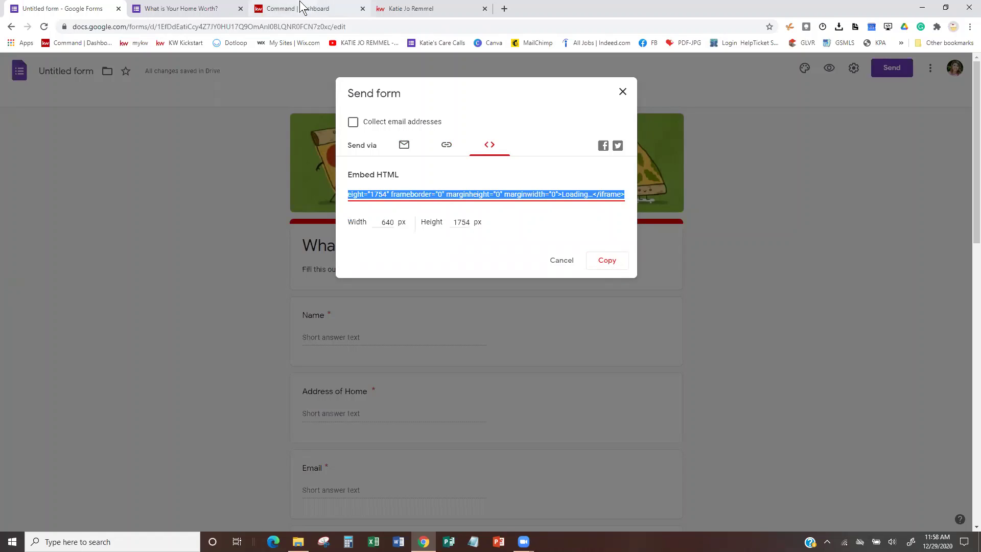
Go to the KW Command dashboard tab and open its Consumer section.
left_click(282, 9)
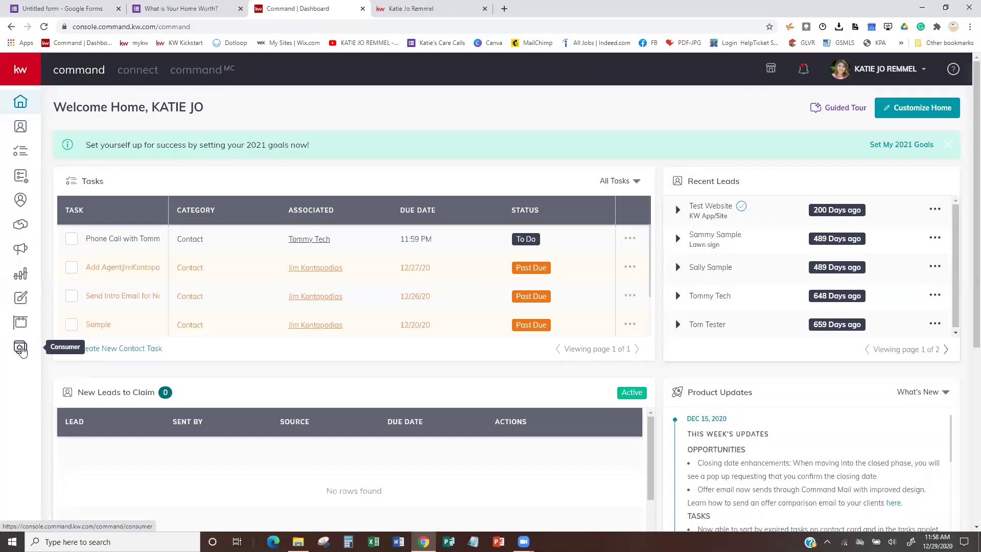
left_click(20, 349)
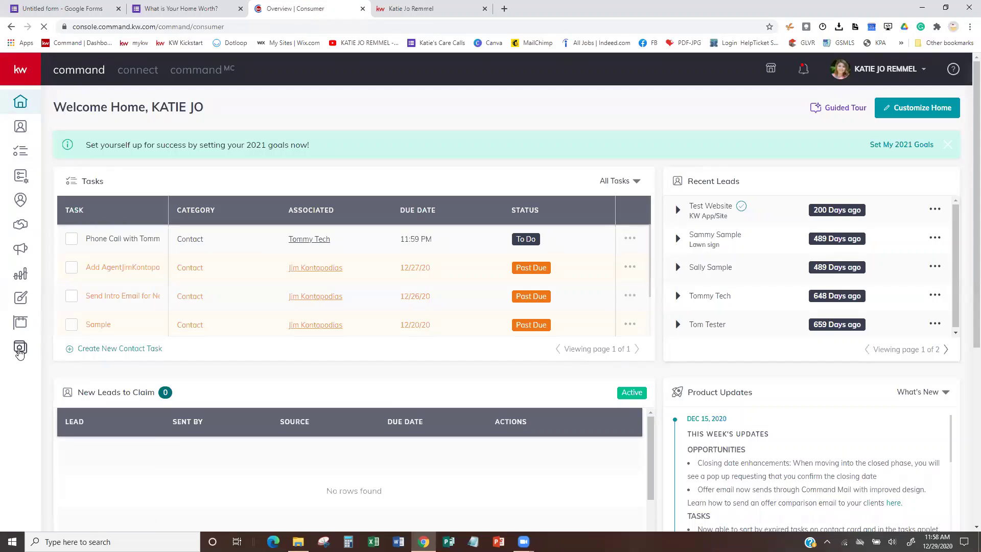
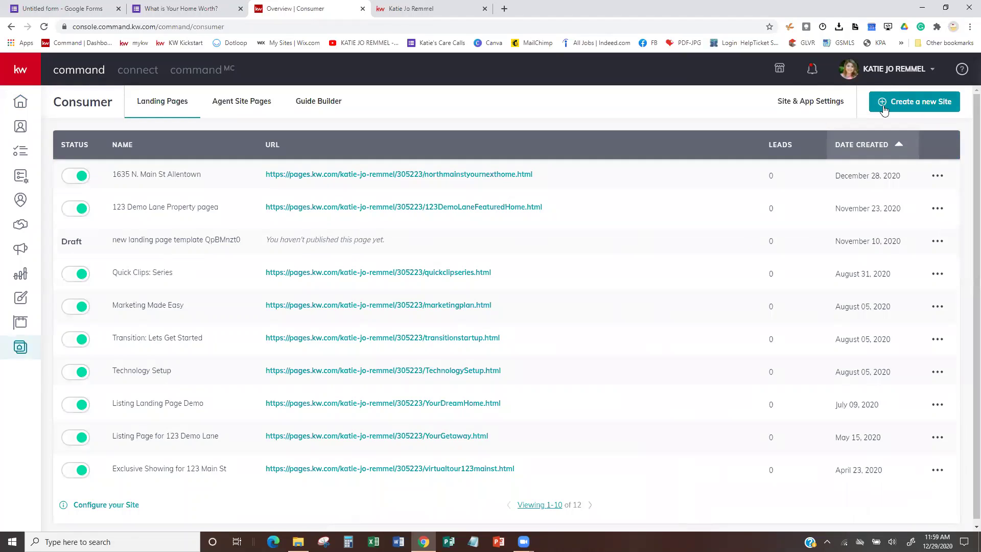
Create a new agent-site page and rename it 'What is Your Home Worth???'.
left_click(913, 105)
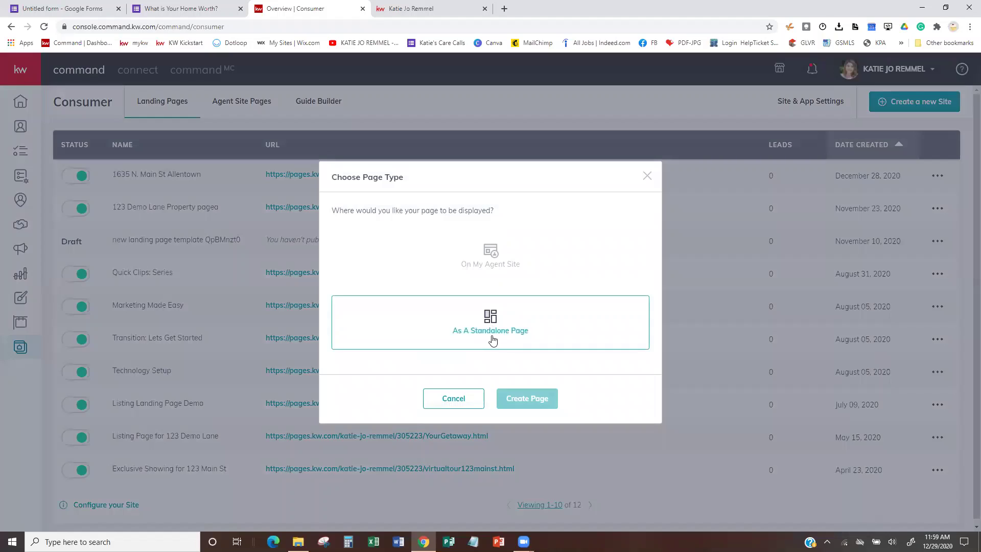
left_click(493, 247)
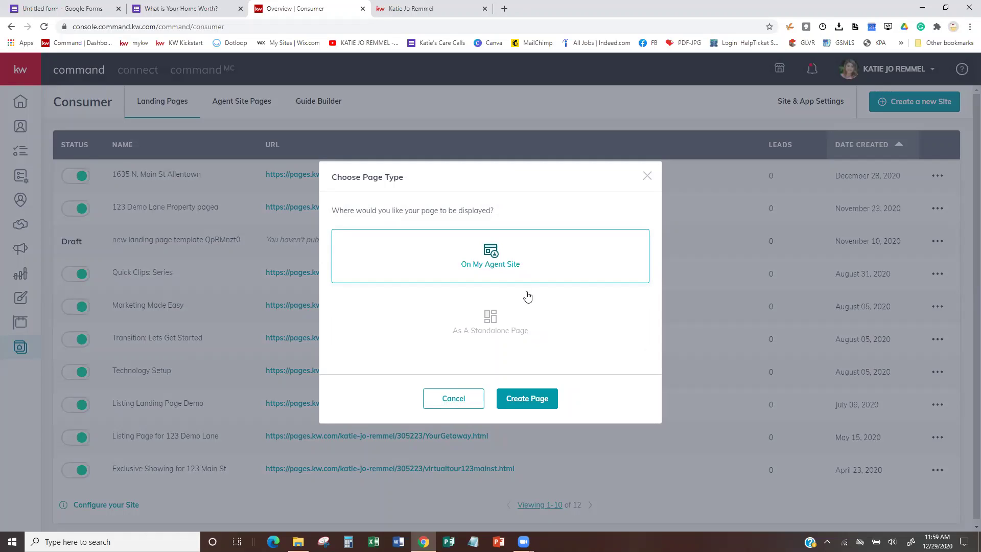
left_click(532, 398)
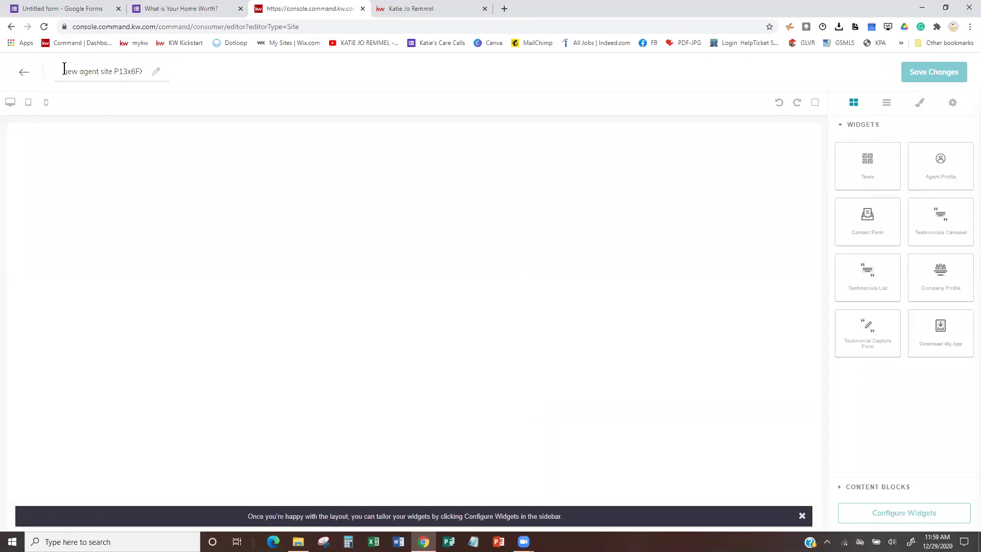
left_click_drag(63, 71, 153, 76)
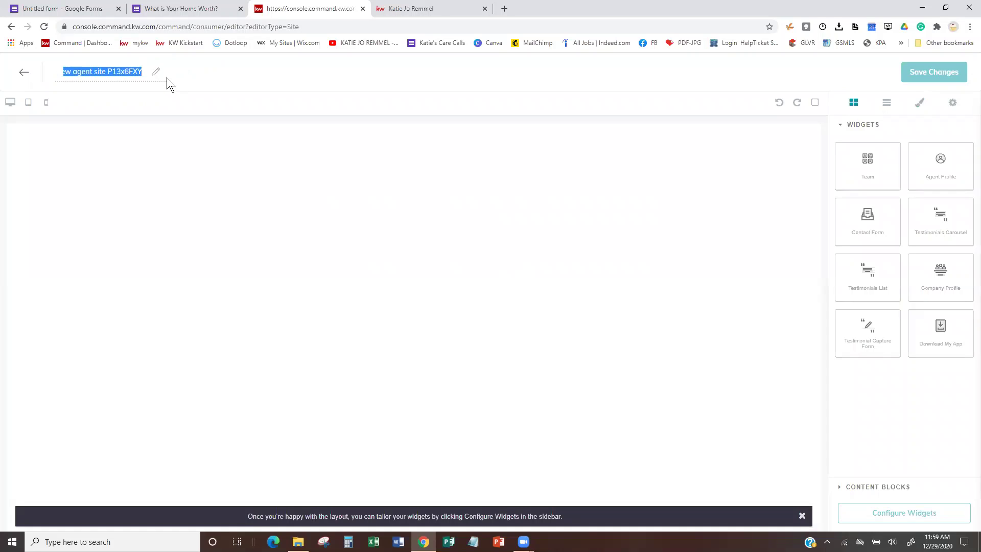
type("What is ")
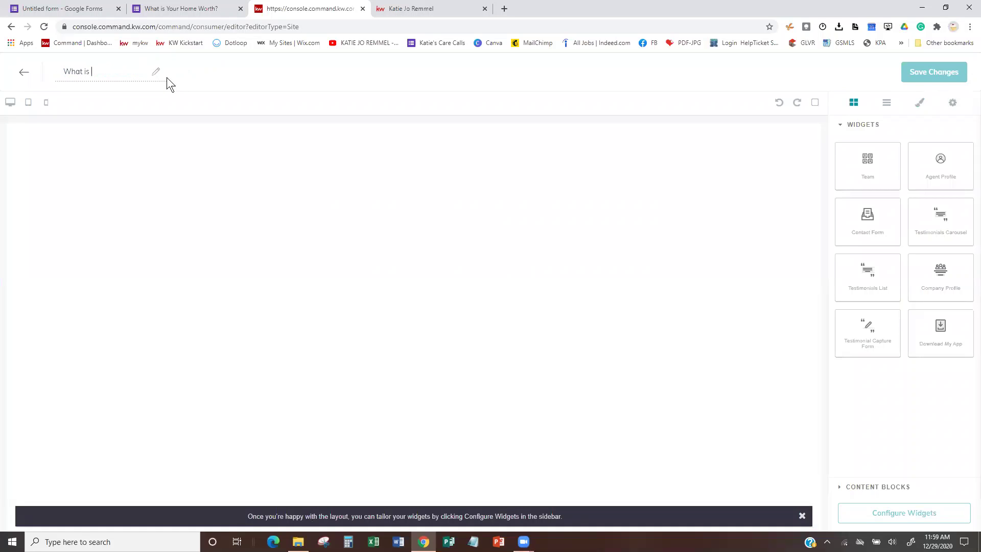
type("Your Home Worth???")
key("Return")
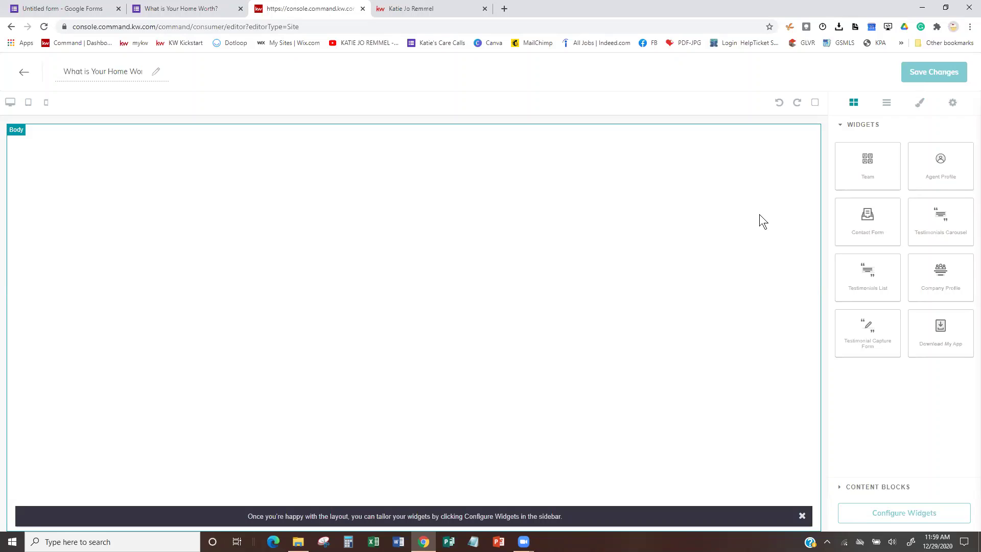
left_click(421, 4)
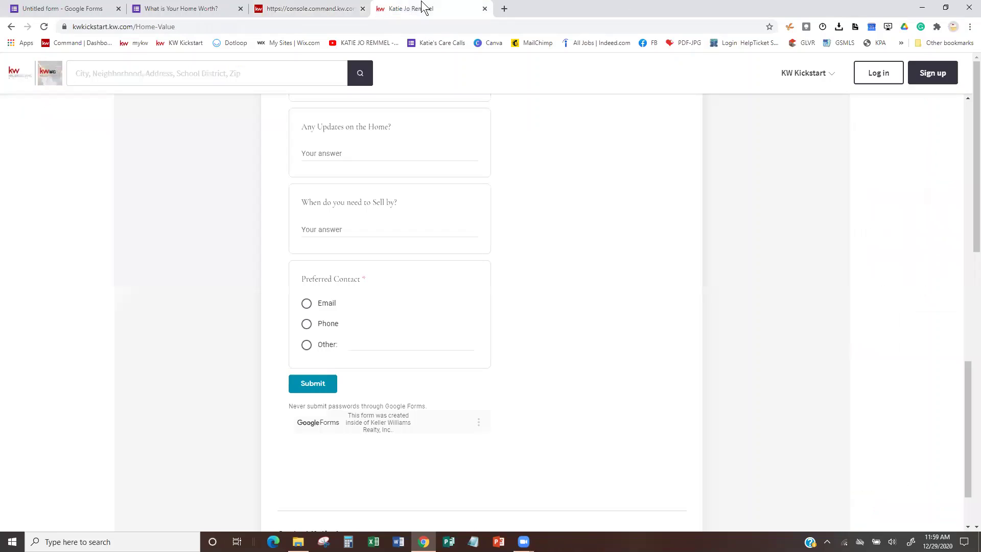
scroll(617, 195, "up", 4)
scroll(619, 202, "up", 12)
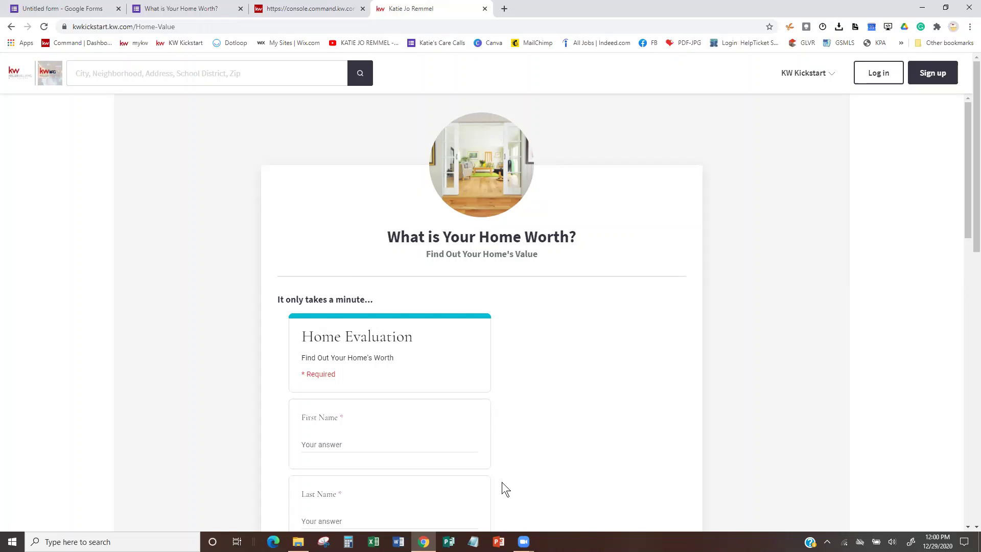
left_click(814, 72)
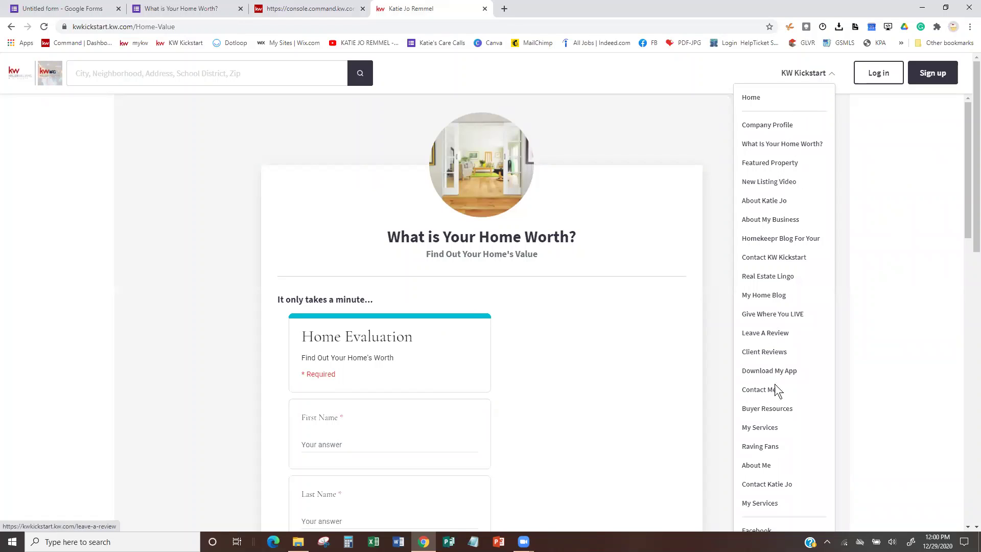
scroll(769, 454, "down", 3)
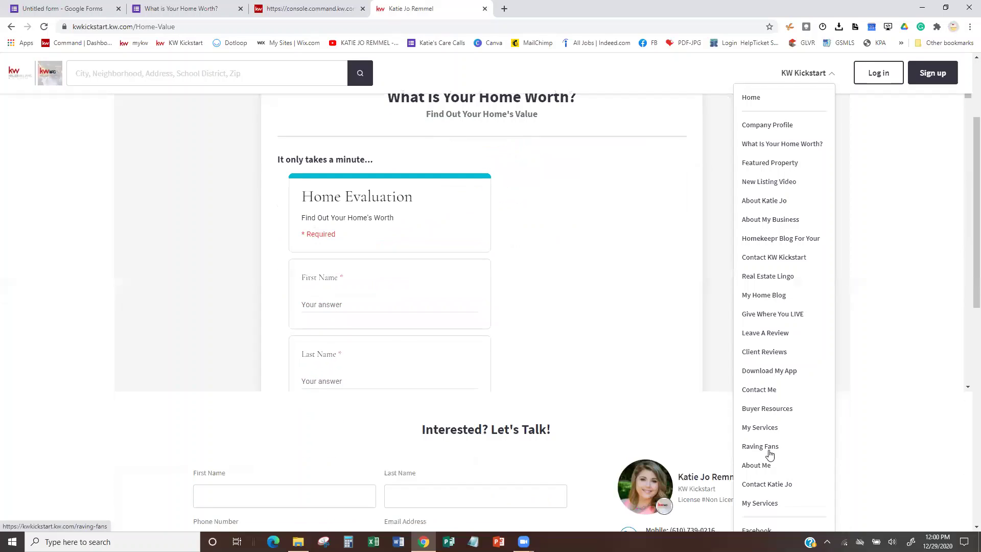
scroll(770, 454, "up", 2)
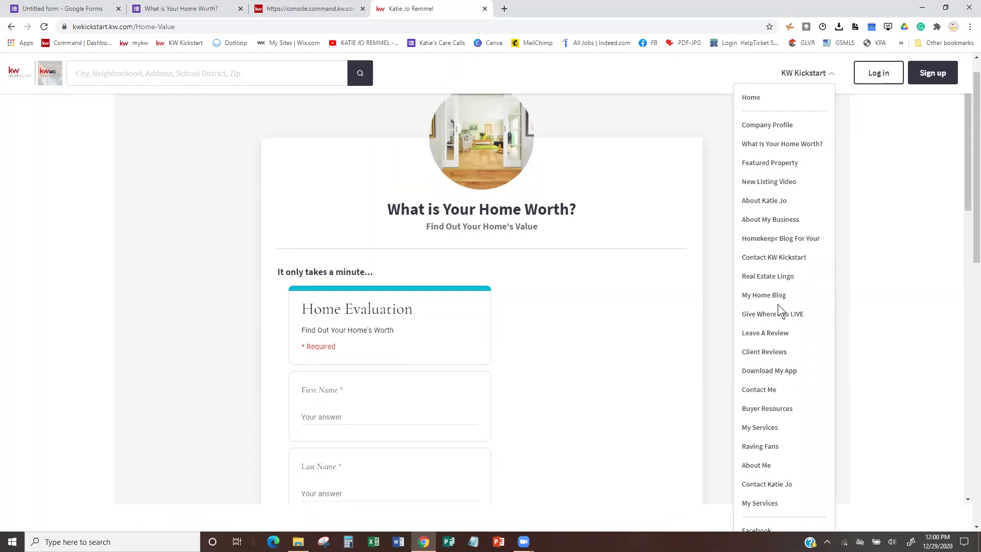
left_click(283, 9)
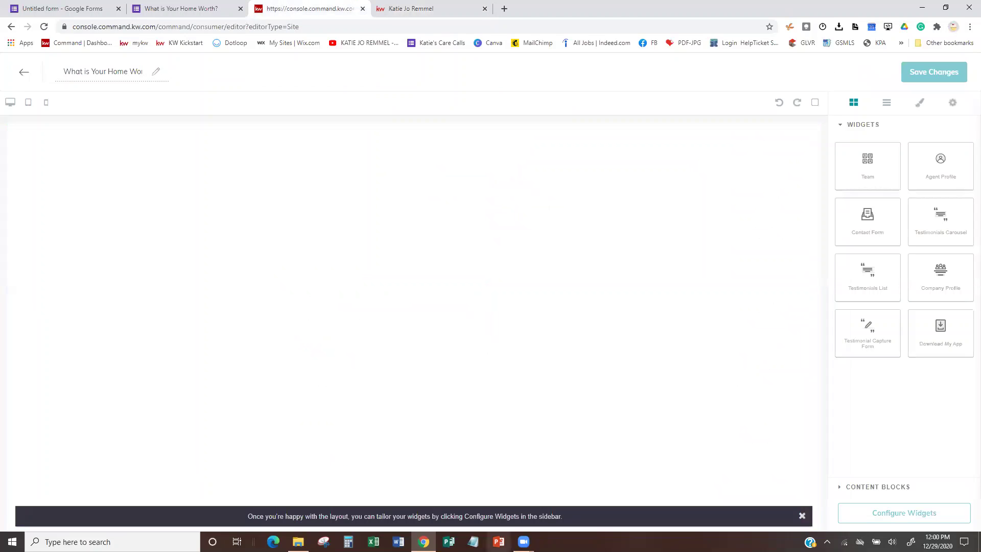
Drop the Agent Profile widget onto the blank page and list widgets needing configuration.
left_click(907, 488)
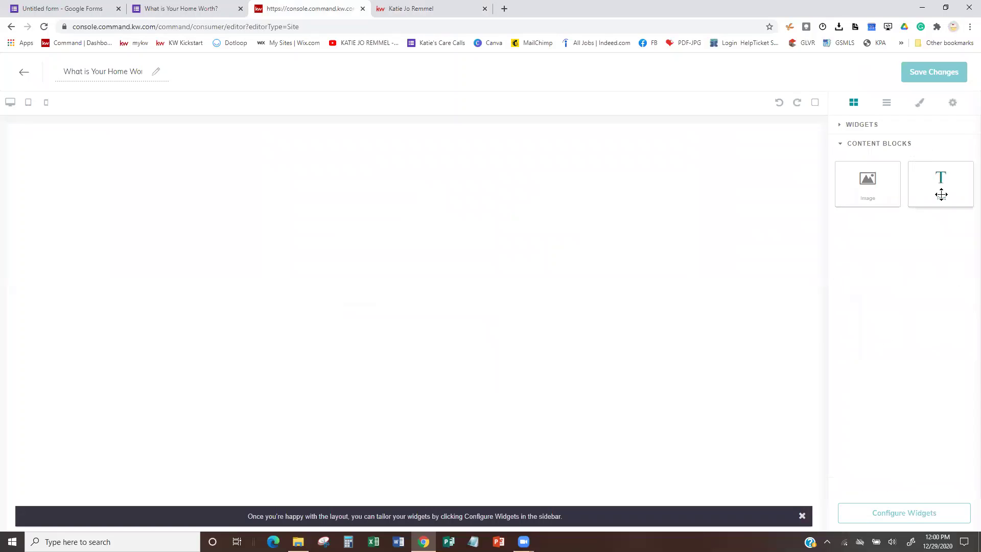
left_click_drag(938, 192, 396, 123)
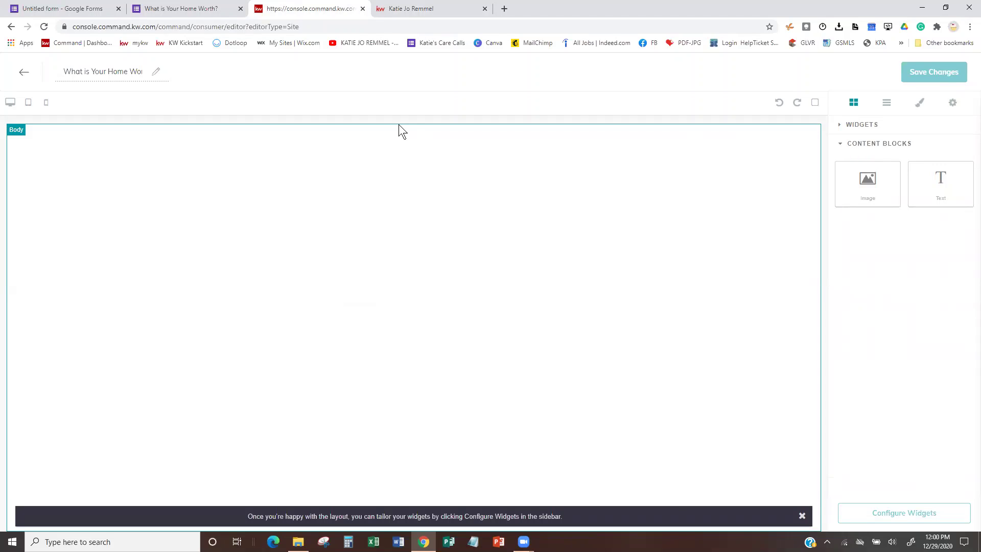
left_click(853, 127)
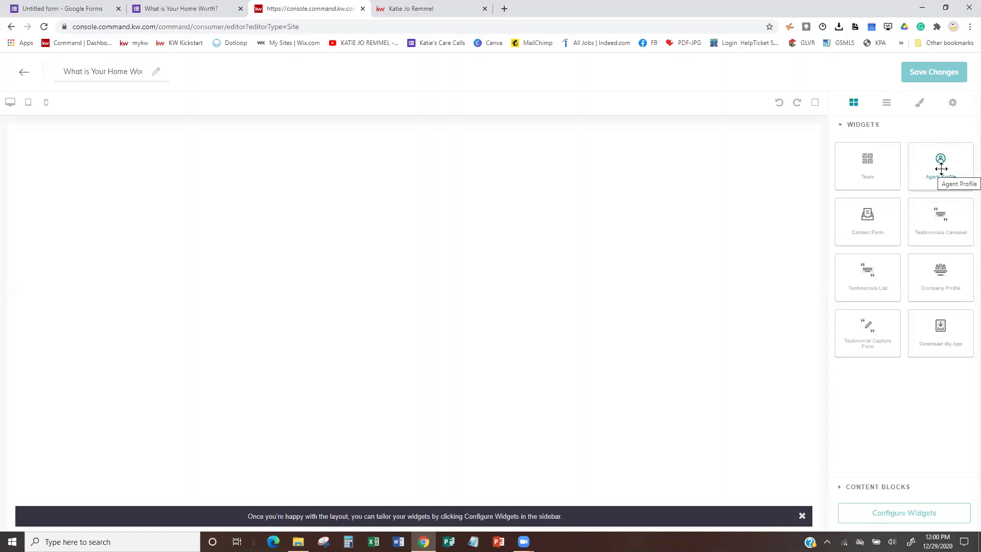
left_click_drag(940, 169, 479, 223)
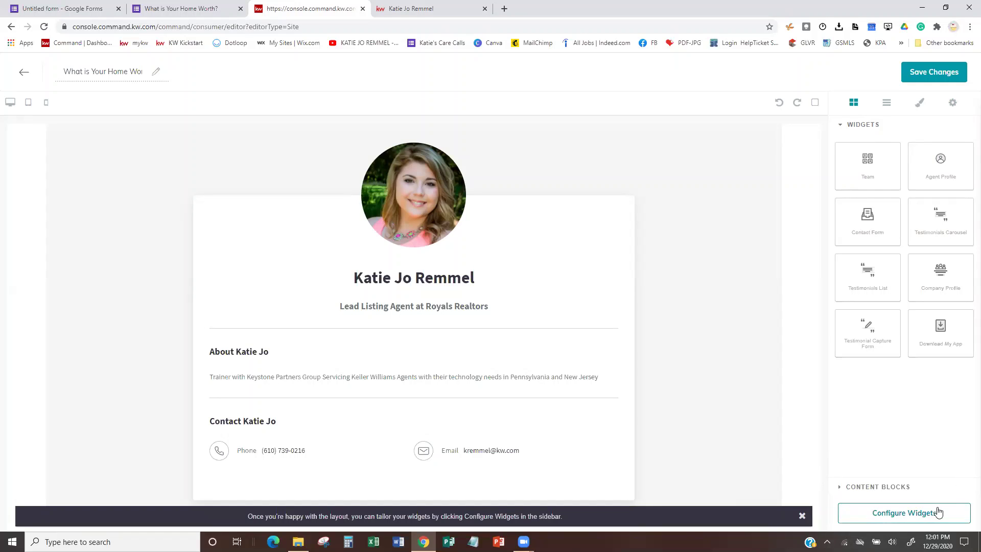
left_click(901, 517)
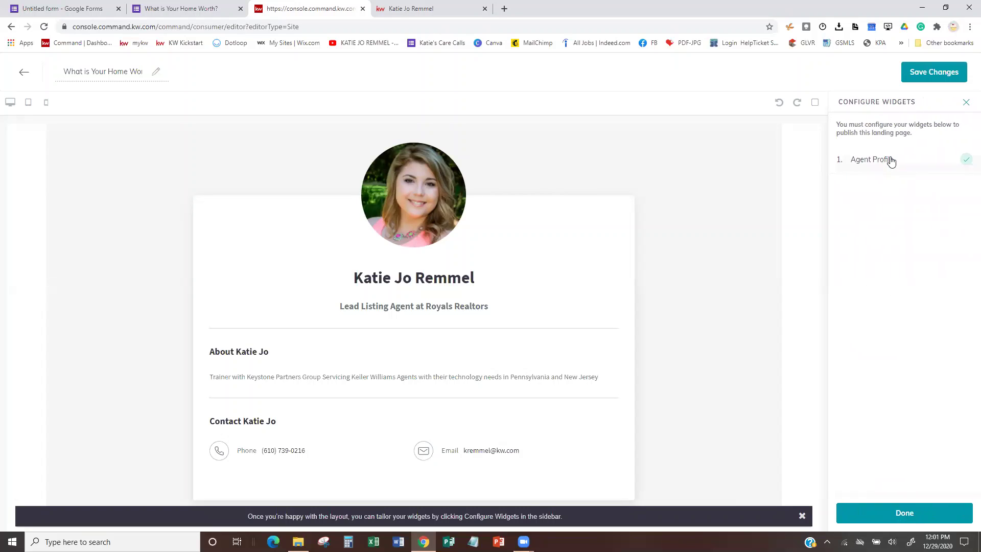
Upload 'Website Widget (1)' from Downloads as the Agent Profile headshot.
left_click(890, 160)
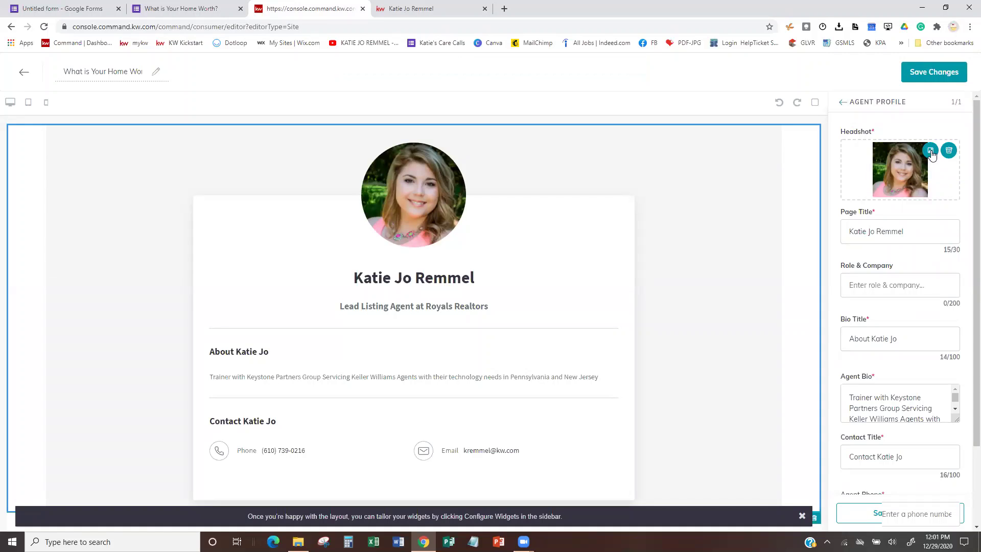
left_click(930, 150)
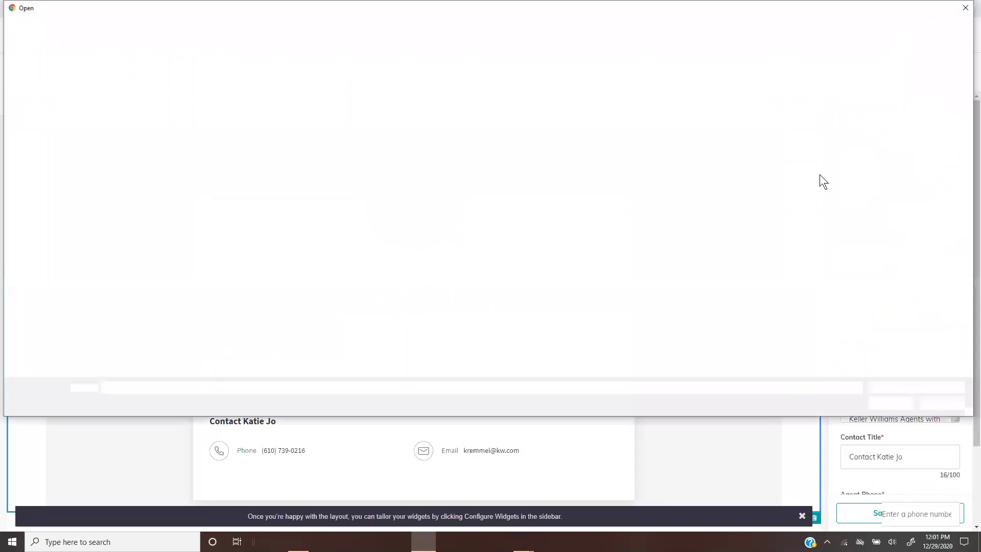
left_click(46, 92)
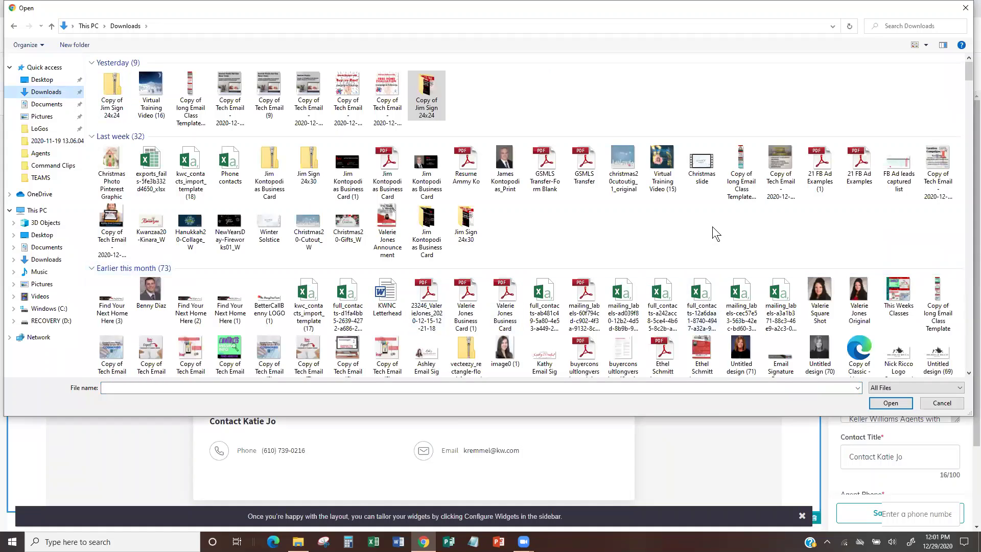
scroll(712, 225, "down", 8)
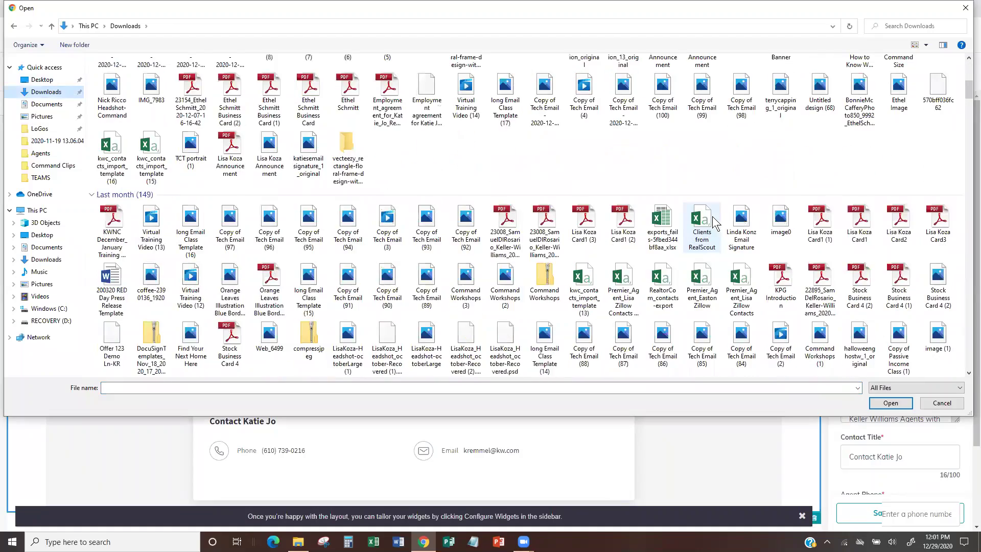
scroll(714, 223, "down", 5)
scroll(714, 223, "down", 15)
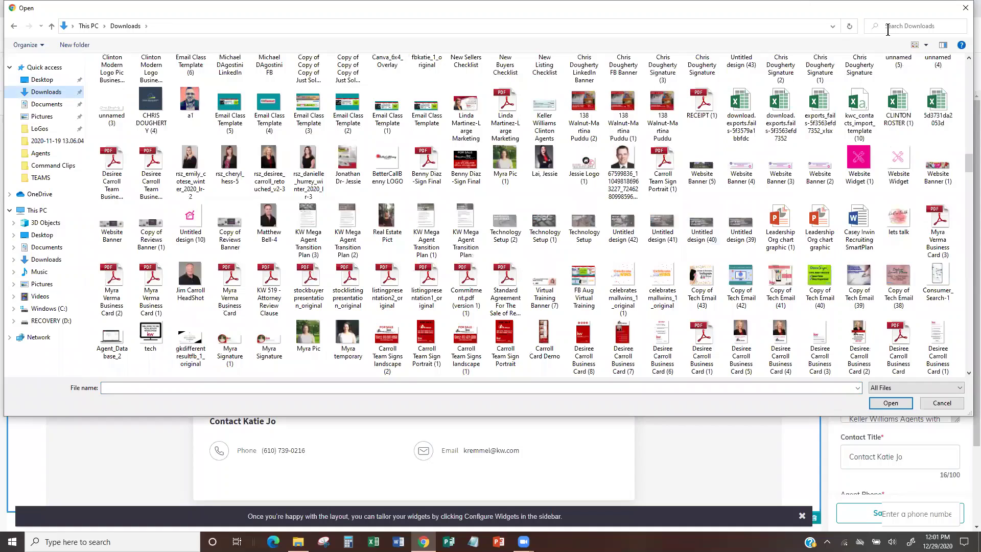
left_click(861, 162)
left_click(891, 403)
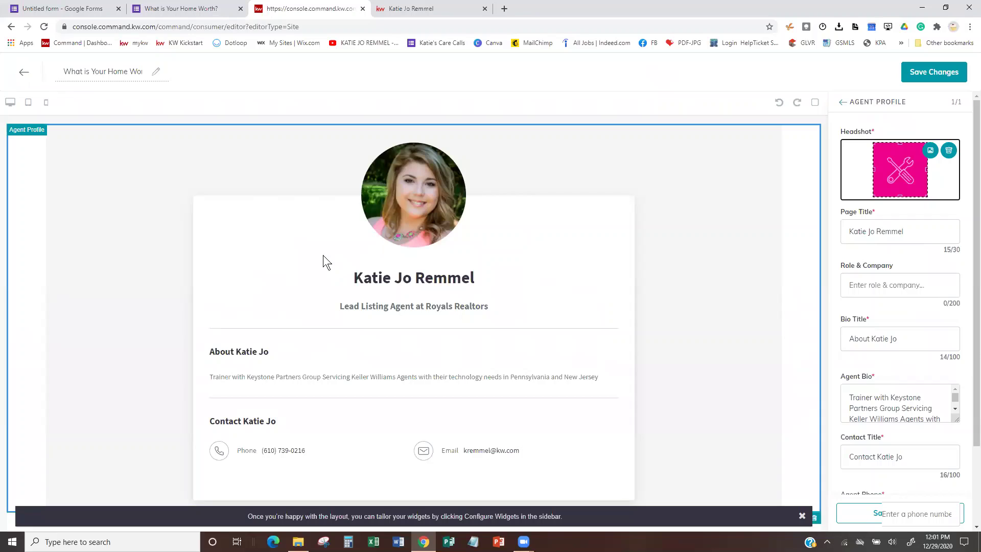
Set the page title to 'What is Your Home Worth' and subtitle 'Find Out Your Home's Value in Today's Market'.
triple_click(924, 228)
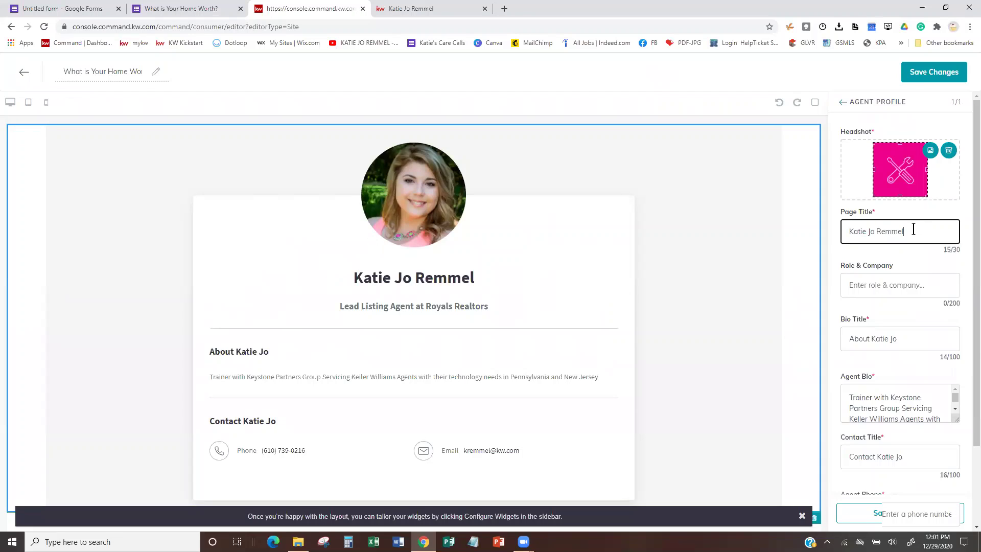
type("What i")
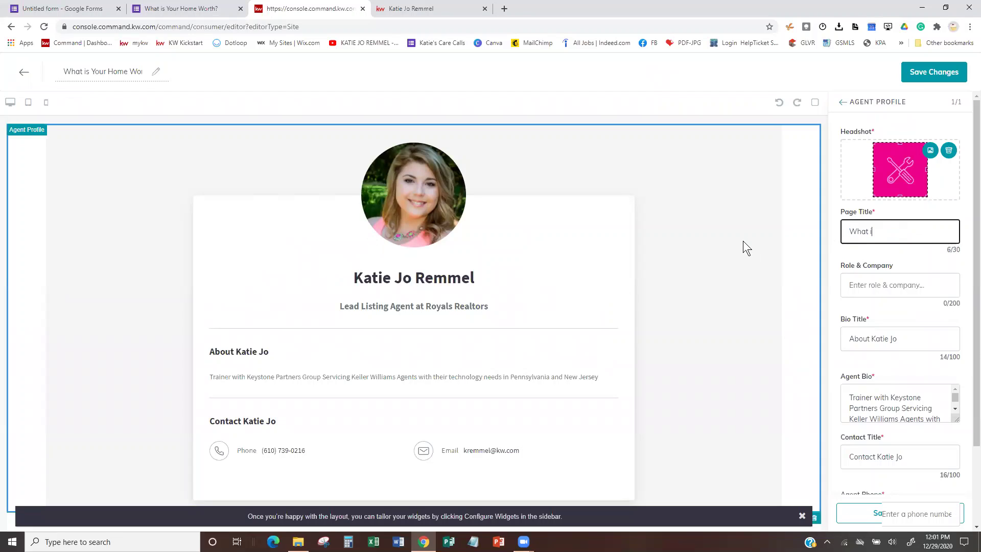
type("s Your Home Worth")
left_click(912, 285)
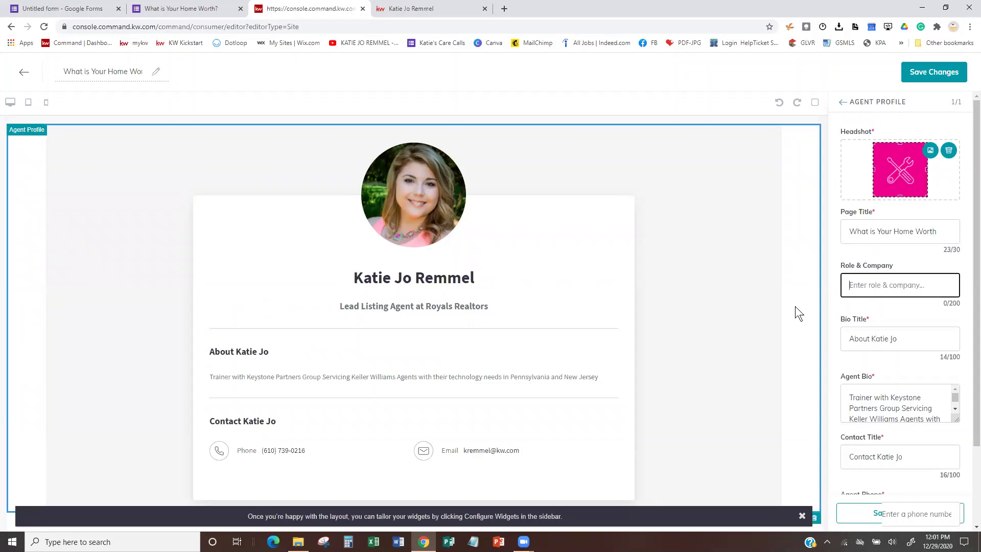
type("Find Out Your Home's Vvalue")
key("BackSpace")
key("BackSpace")
key("BackSpace")
key("BackSpace")
key("BackSpace")
type("alue in Today's Market")
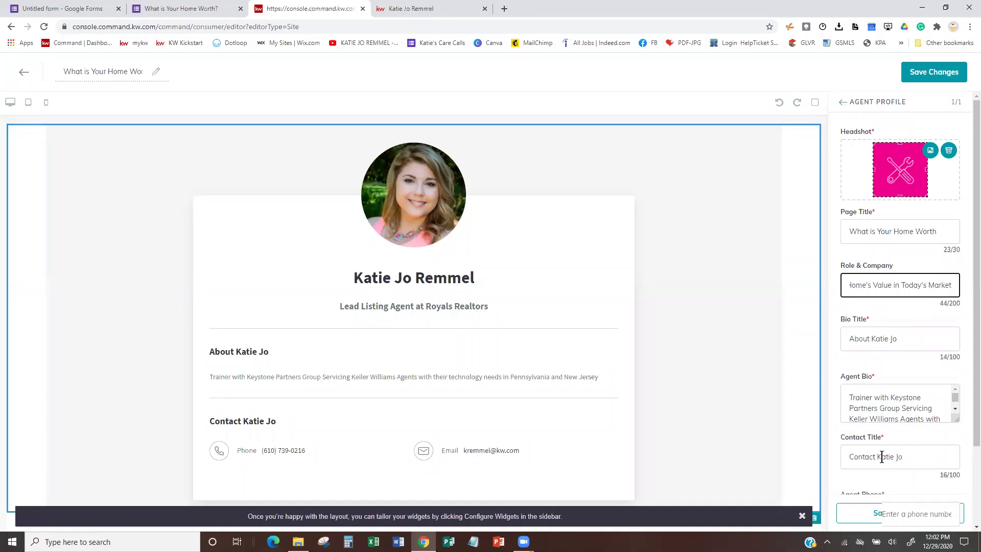
Change the bio title to 'Start Here' and delete the existing agent bio text.
triple_click(868, 339)
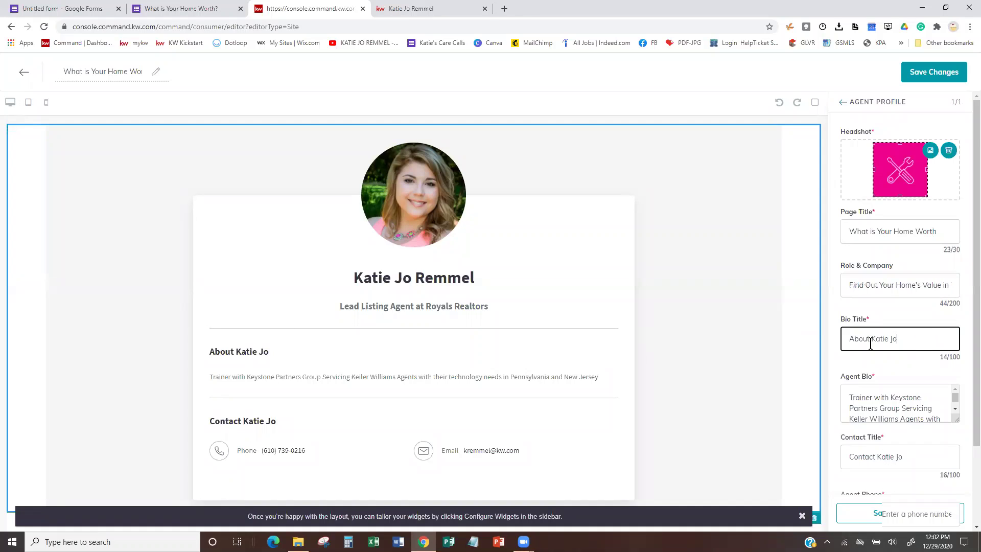
key("BackSpace")
key("BackSpace")
key("BackSpace")
type("I")
key("BackSpace")
type("Sta")
type("rt")
type(" Your")
key("BackSpace")
key("BackSpace")
key("BackSpace")
key("BackSpace")
key("BackSpace")
type("t Here")
scroll(910, 370, "down", 2)
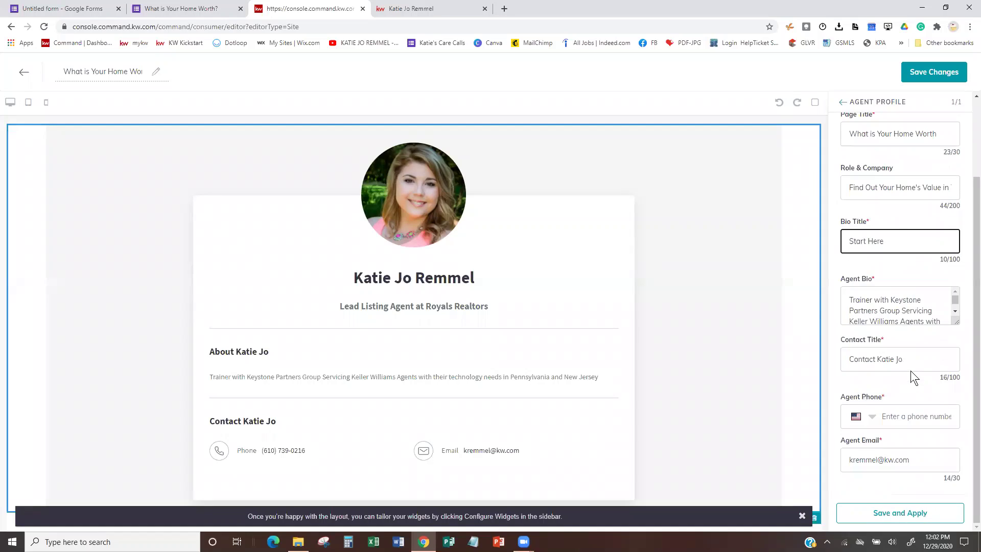
left_click(845, 294)
left_click_drag(845, 294, 945, 320)
key("BackSpace")
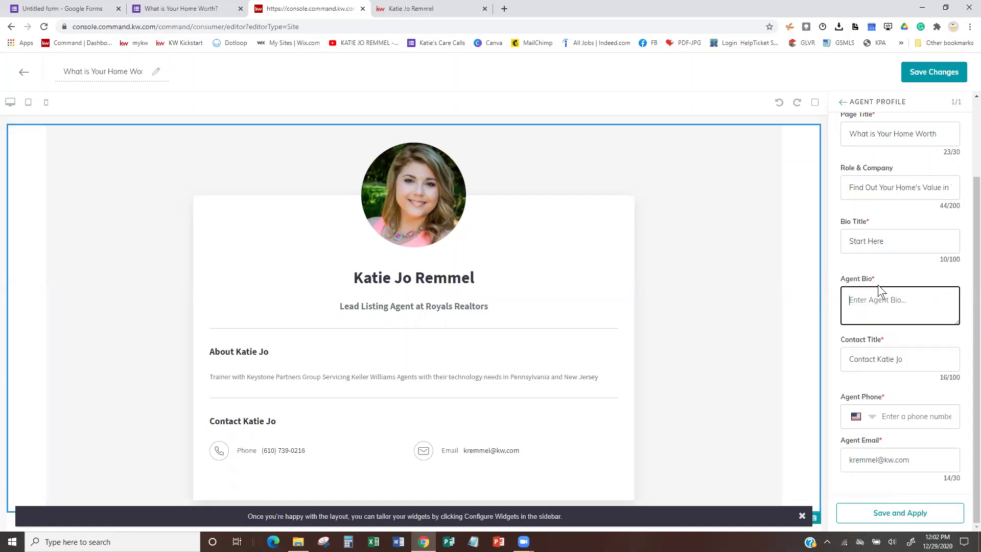
Copy the home-worth form's Embed HTML code and go back to the KW Command editor.
left_click(44, 9)
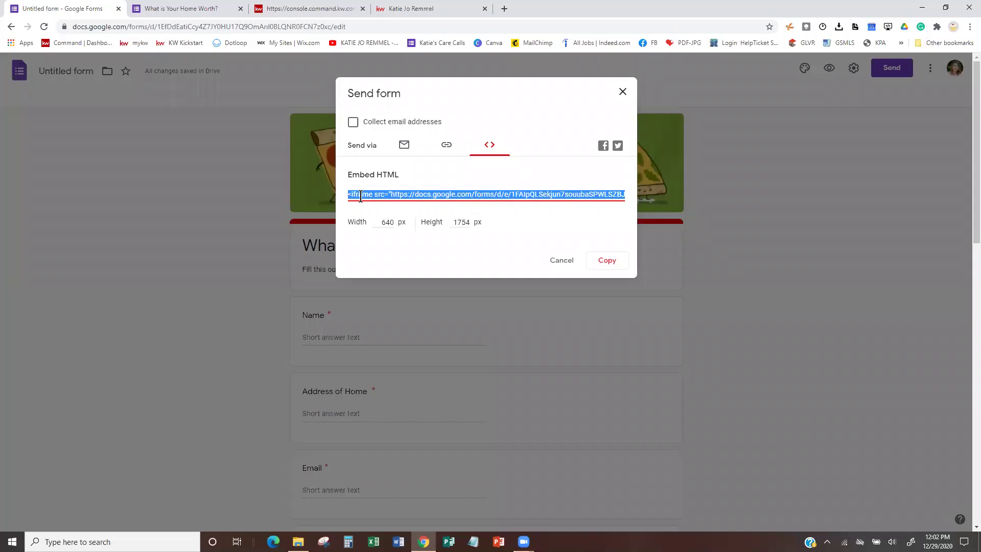
left_click(608, 265)
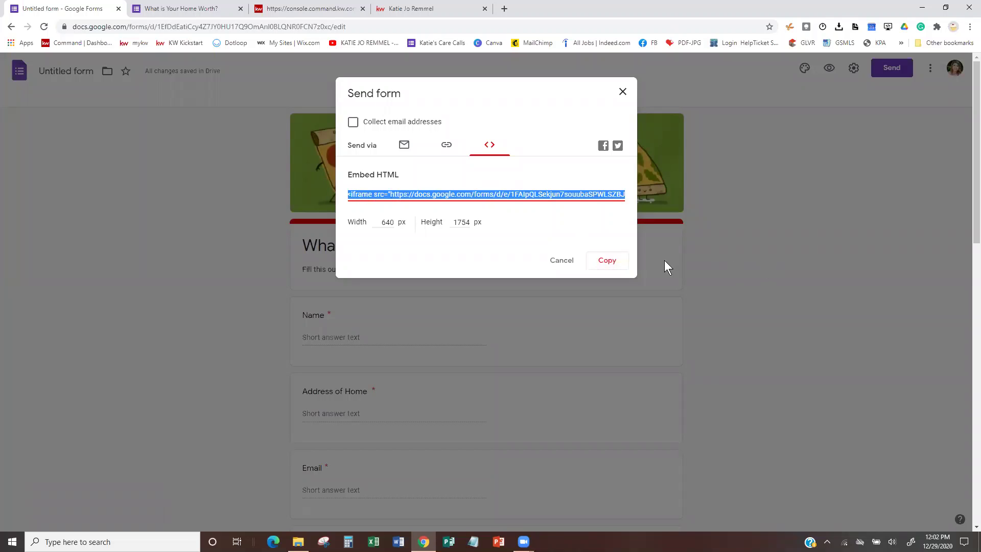
left_click(605, 261)
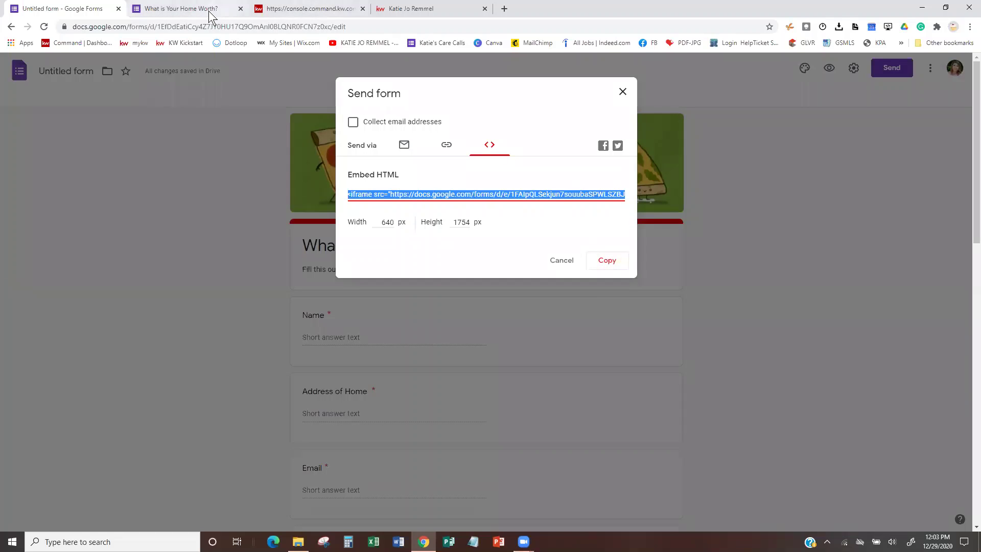
left_click(290, 8)
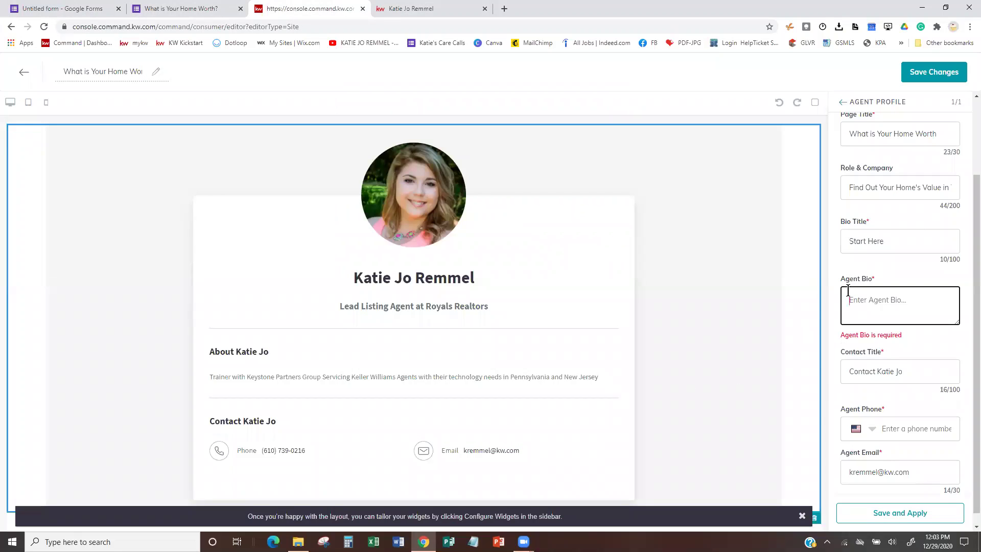
Paste the form iframe into the agent bio, enter the agent's phone number, and apply.
key("ctrl+v")
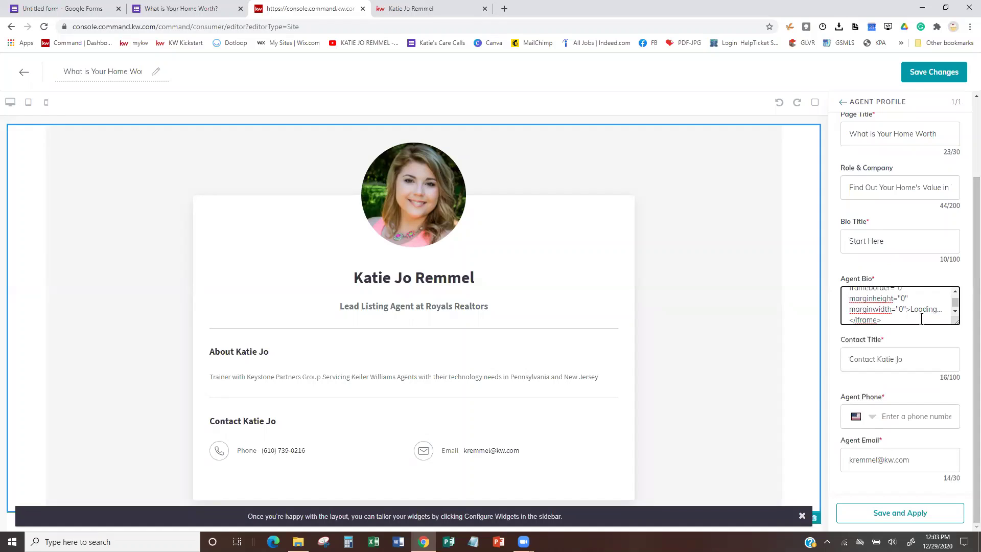
scroll(921, 317, "down", 1)
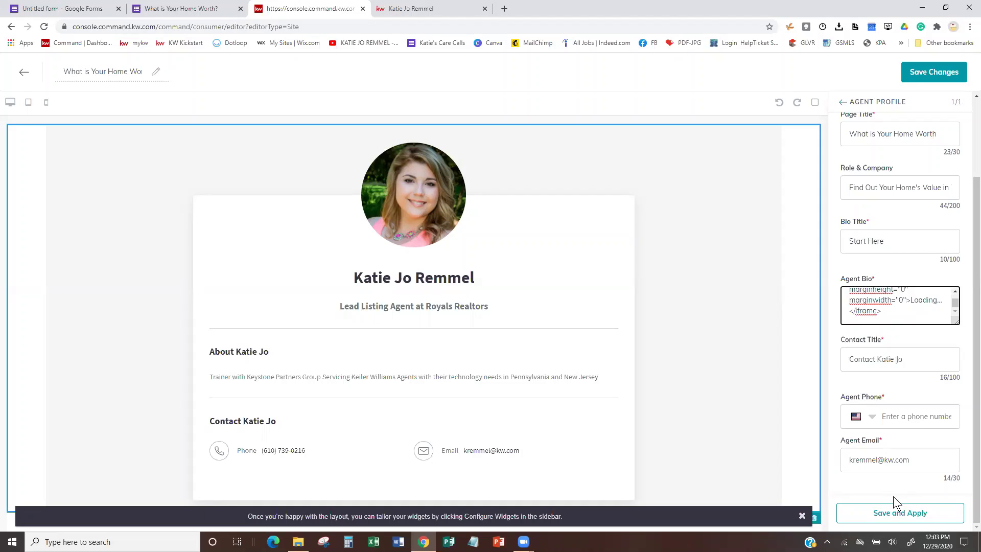
left_click(907, 423)
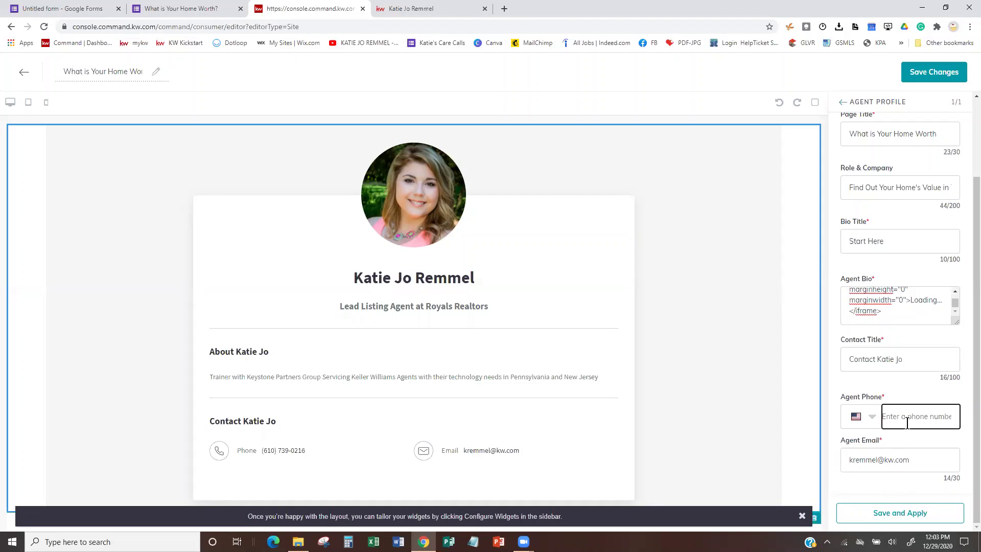
left_click(900, 508)
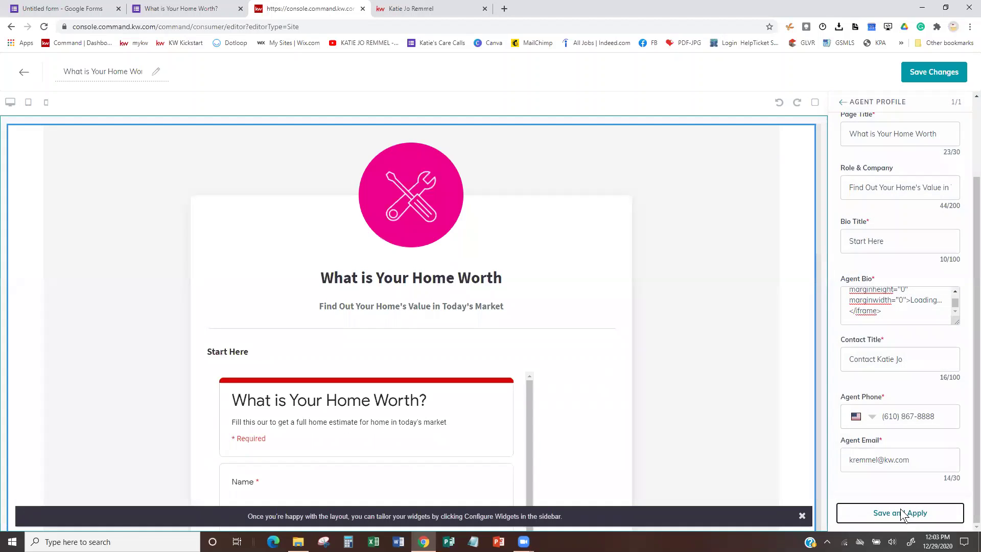
scroll(432, 403, "down", 1)
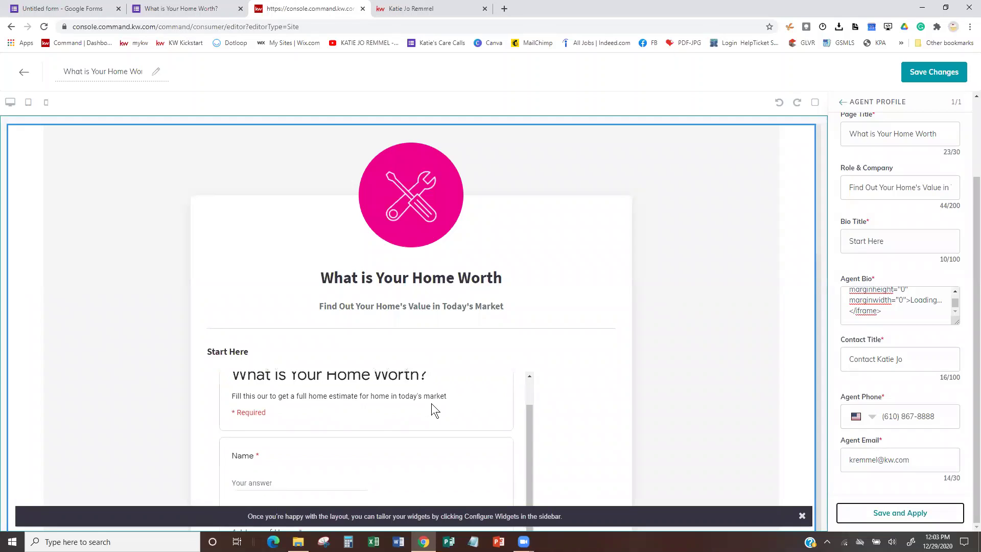
scroll(431, 403, "up", 1)
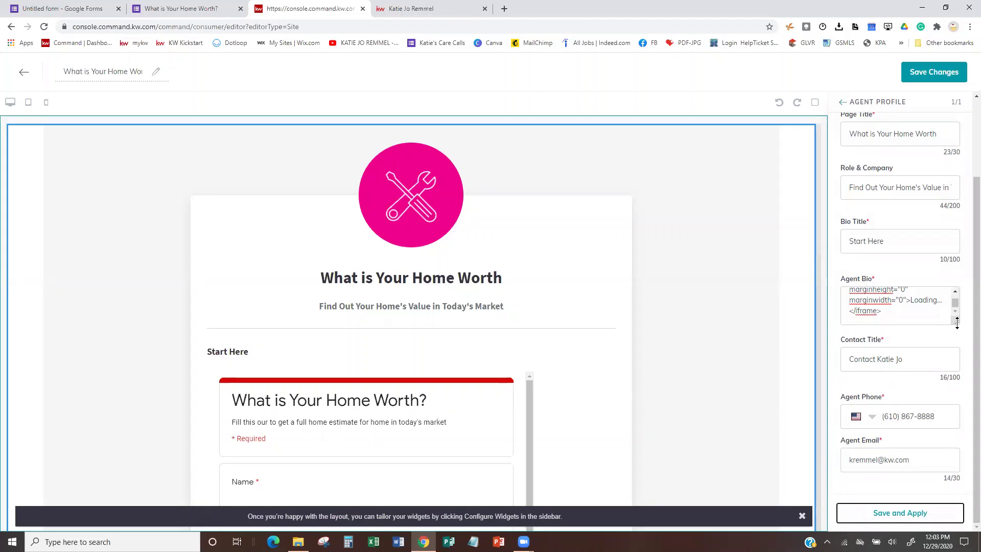
left_click_drag(956, 319, 956, 423)
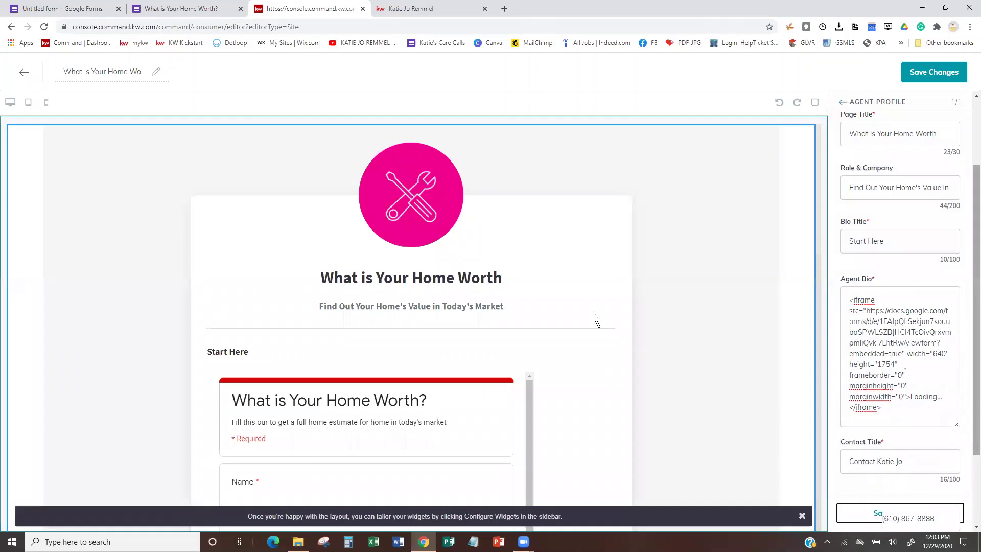
left_click(182, 9)
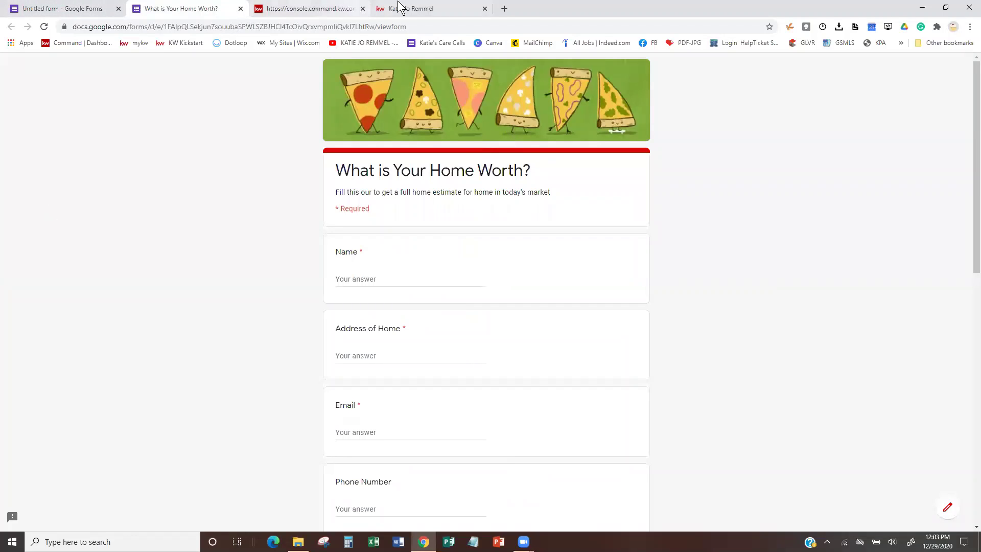
left_click(286, 11)
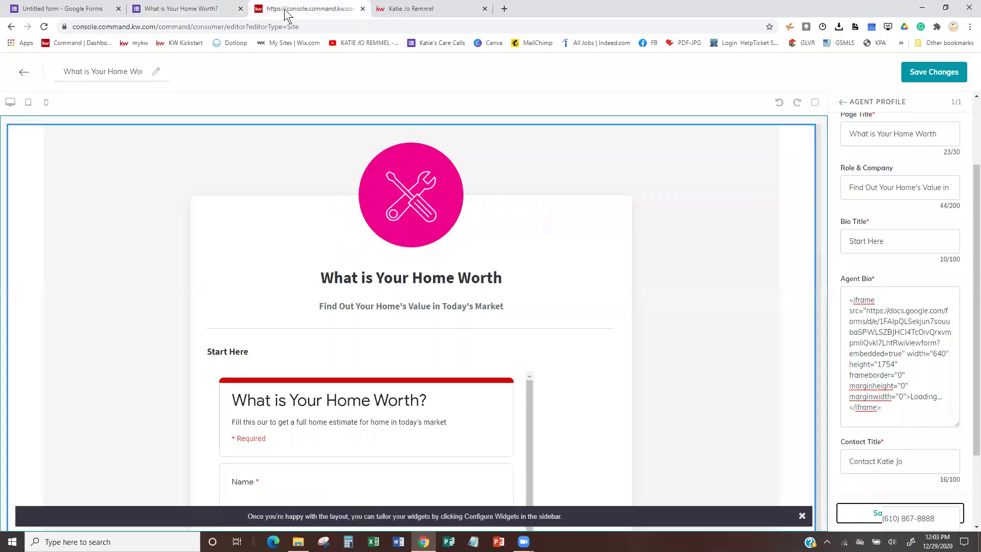
Change the iframe width from 640 to 840 and save the agent profile.
left_click(937, 353)
key("BackSpace")
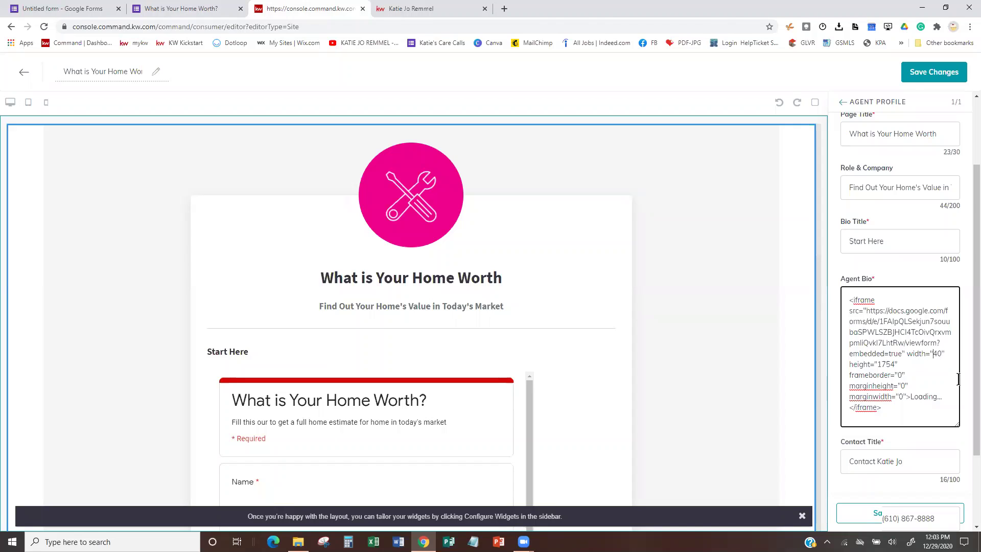
type("8")
left_click(960, 422)
left_click(867, 515)
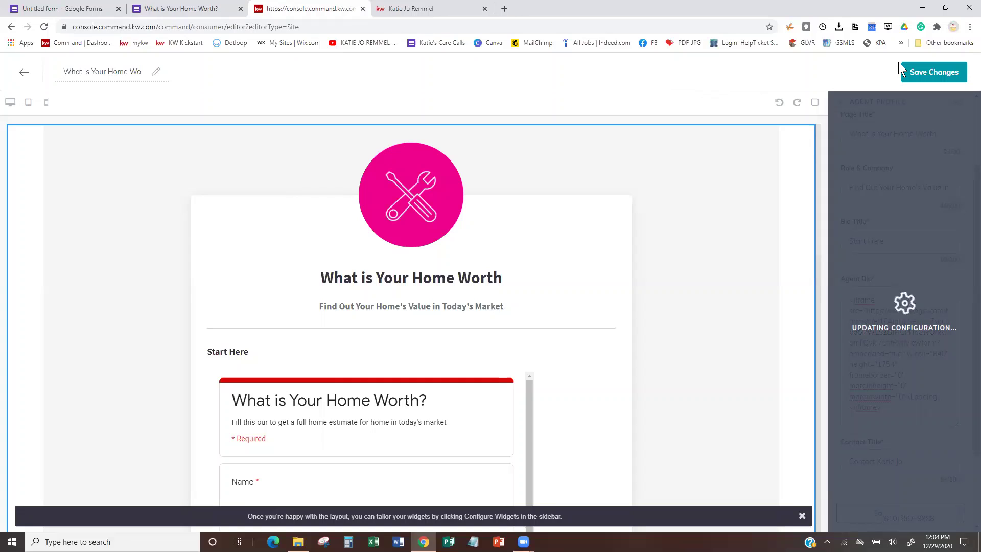
Save the landing page and confirm moving on to Site Pages settings to publish.
scroll(735, 375, "down", 10)
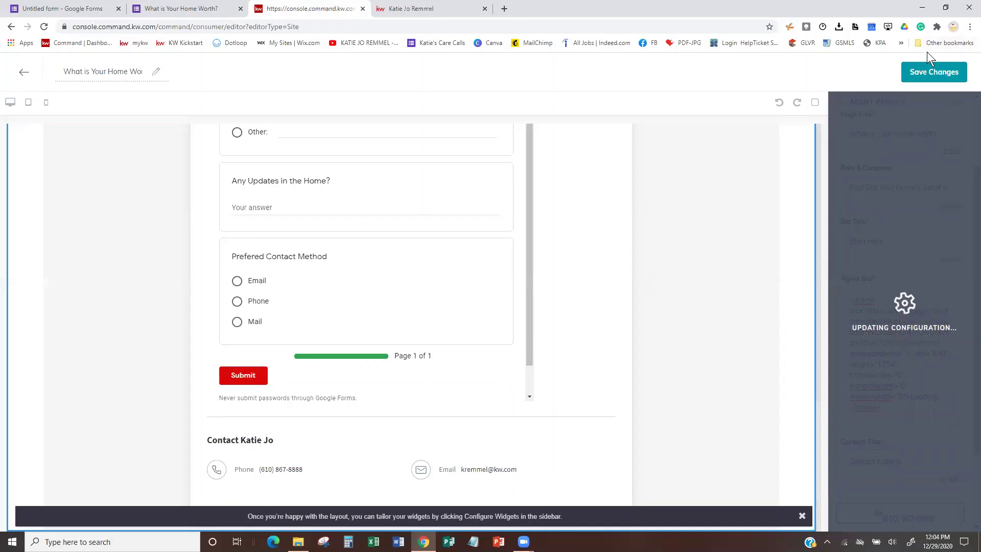
left_click(921, 82)
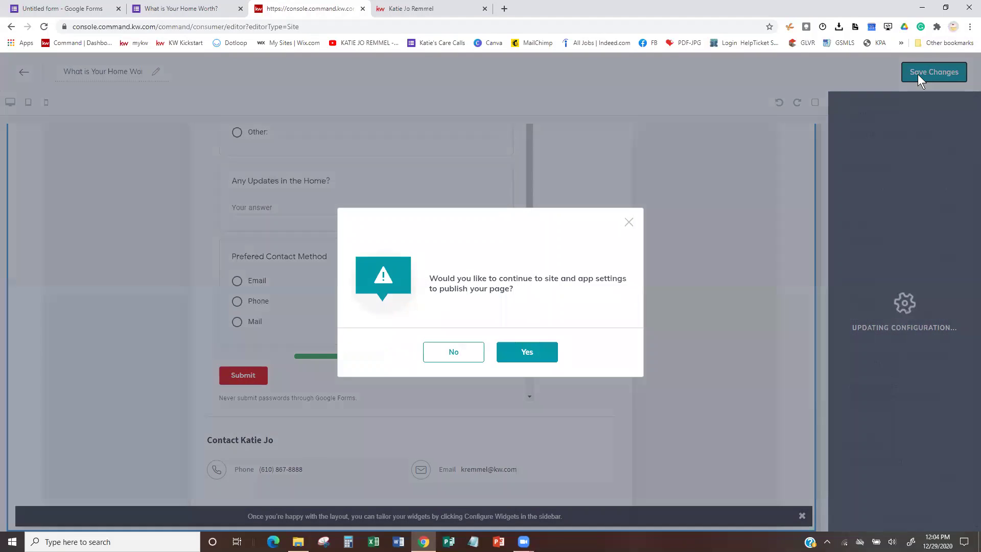
left_click(527, 357)
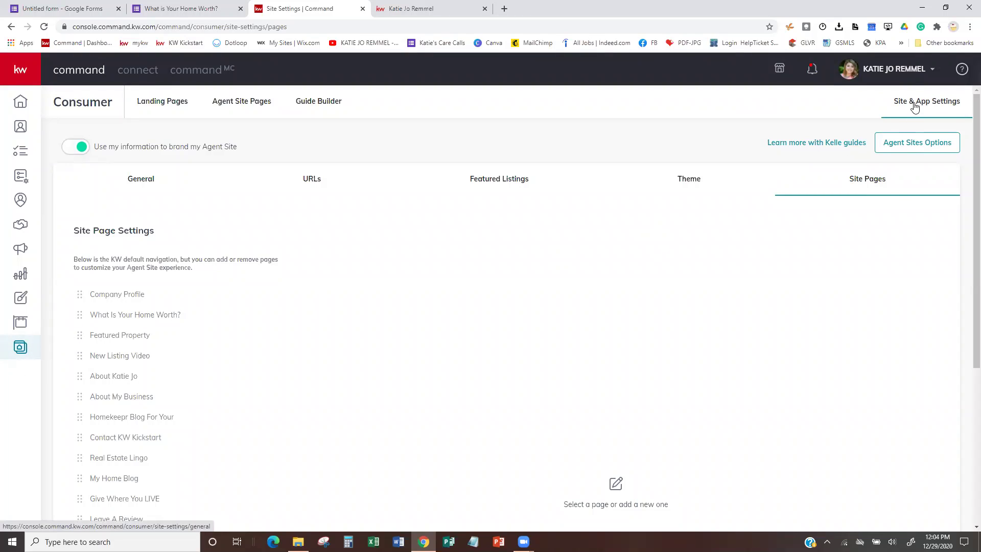
Add a navigation page linked to the 'What is Your Home Worth???' landing page.
left_click(858, 183)
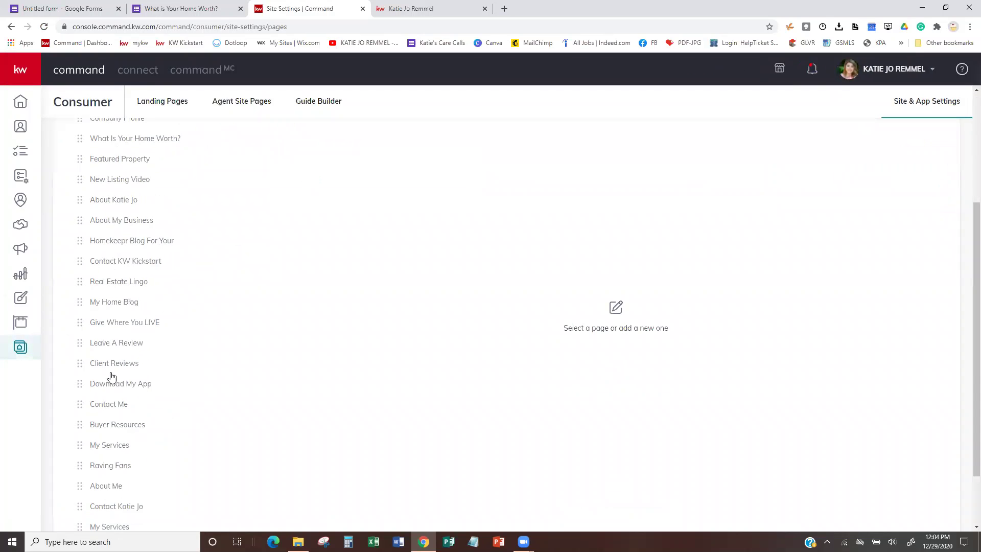
scroll(112, 376, "down", 2)
scroll(111, 376, "up", 3)
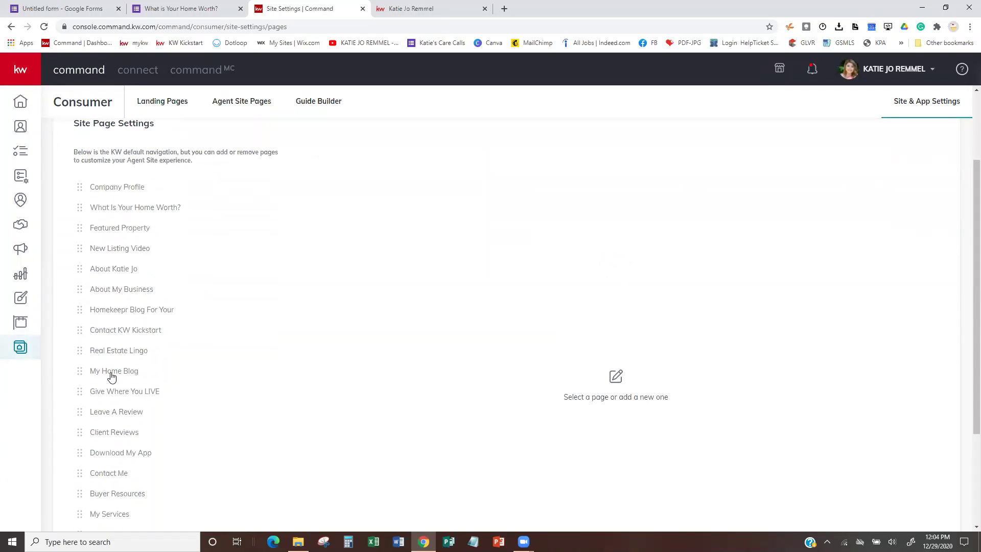
scroll(110, 374, "down", 3)
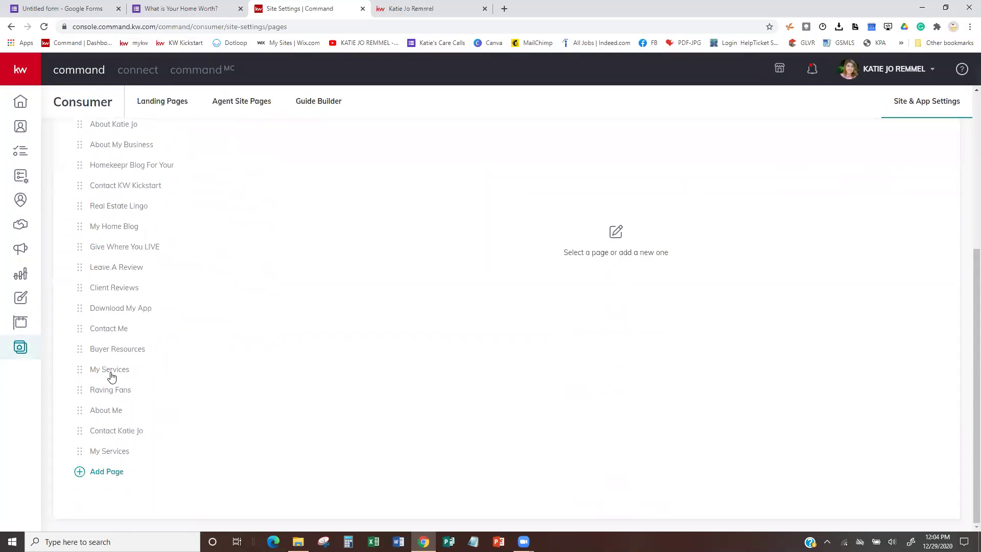
left_click(105, 471)
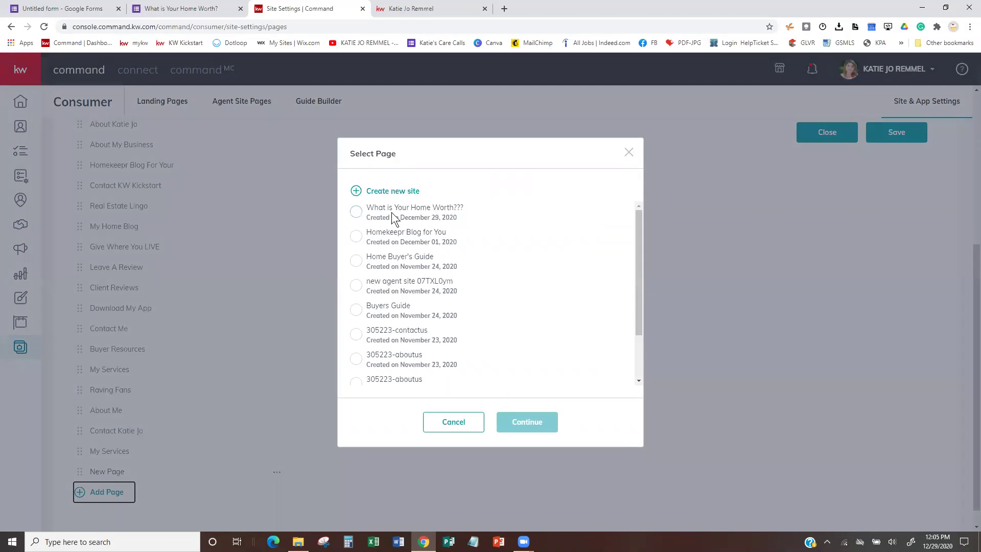
left_click(355, 211)
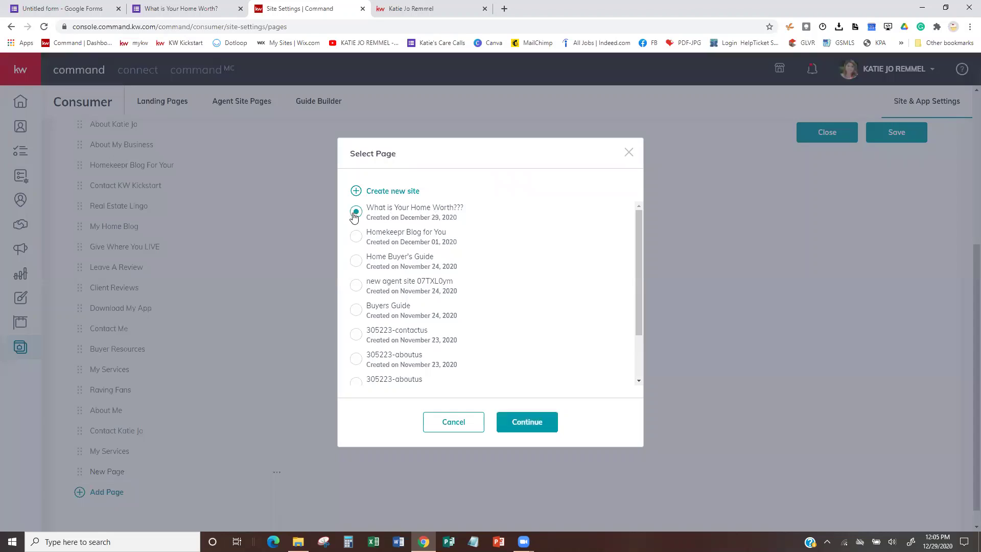
left_click(528, 423)
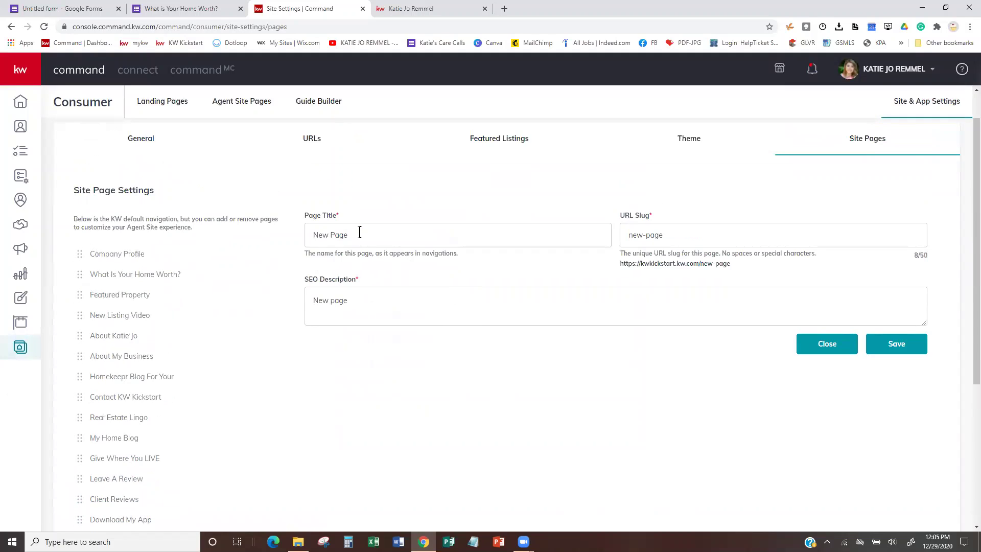
Title the new page 'Home Value Page' with URL slug 'home-value-page'.
left_click_drag(359, 235, 268, 231)
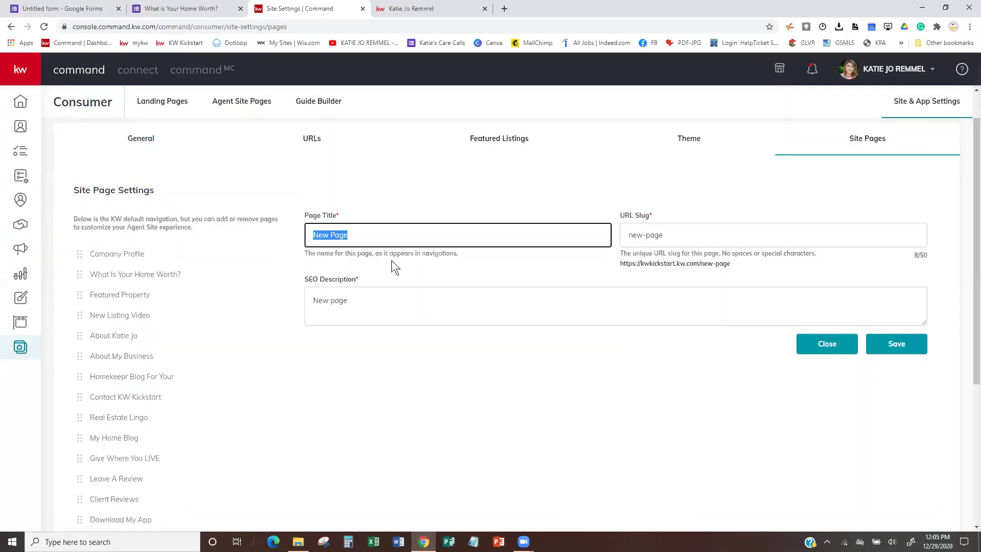
type("Home Value Page")
key("Tab")
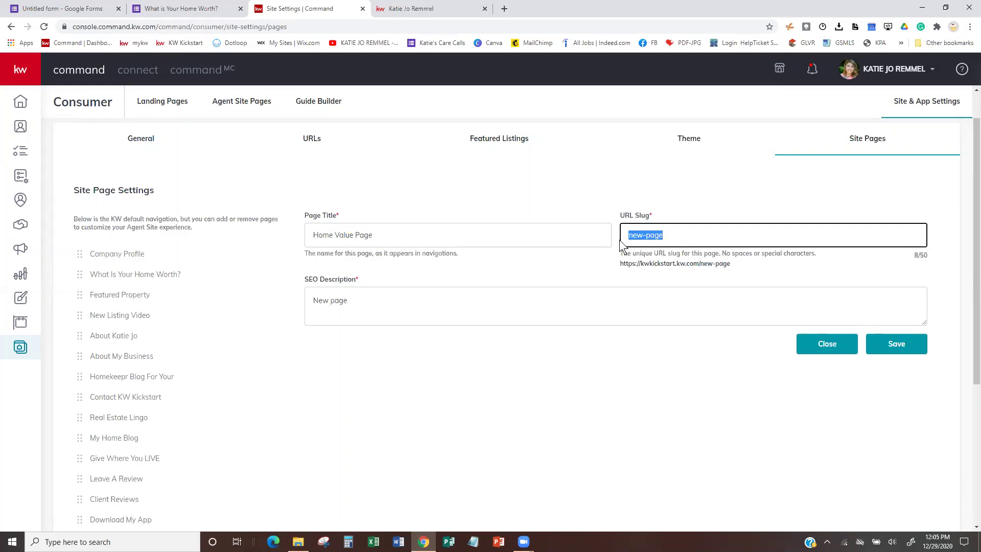
type("home-val")
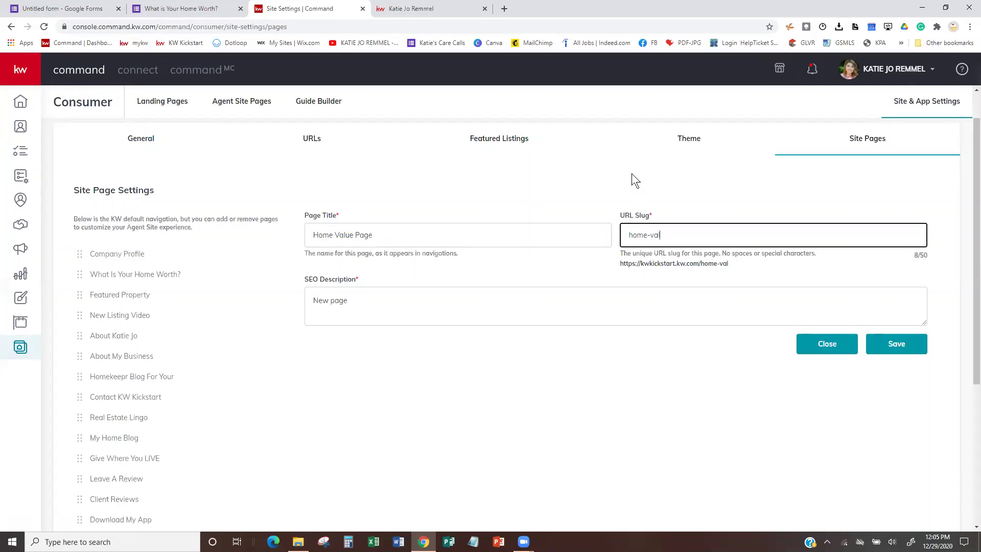
type("ue-page")
Write an SEO description about using the Google form to find your home value, then save.
left_click_drag(375, 296, 247, 309)
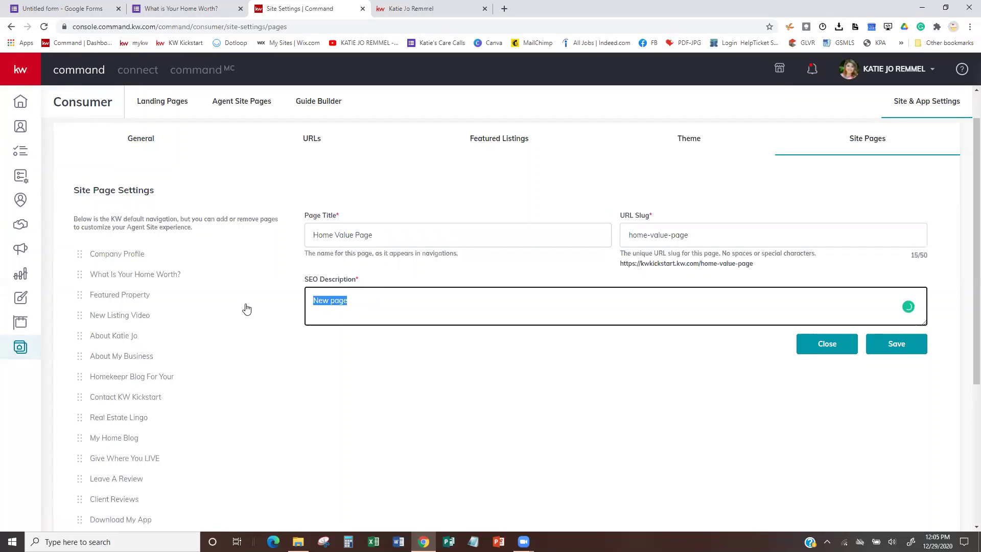
type("Googleform to ")
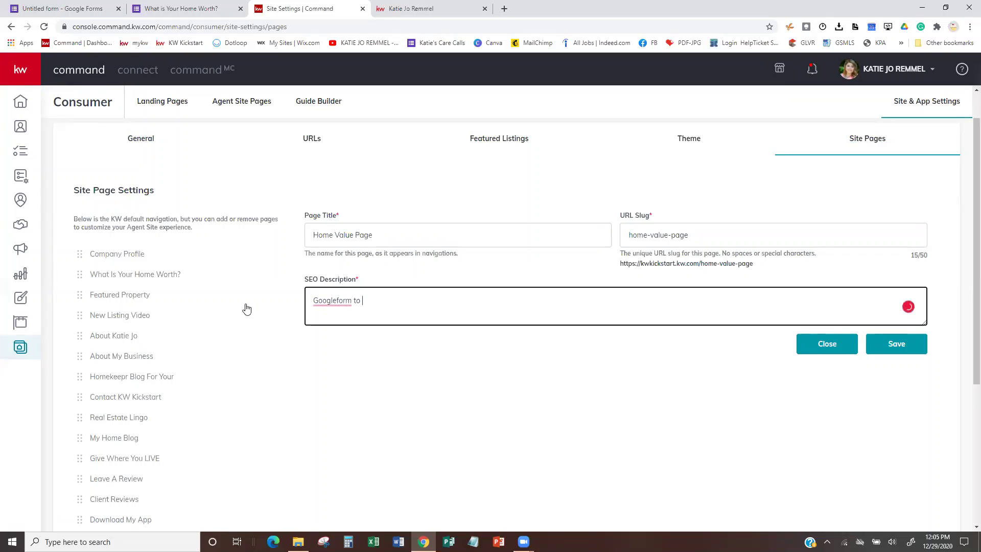
type("fined out your hm")
type("e")
key("BackSpace")
key("BackSpace")
type("ome valeue")
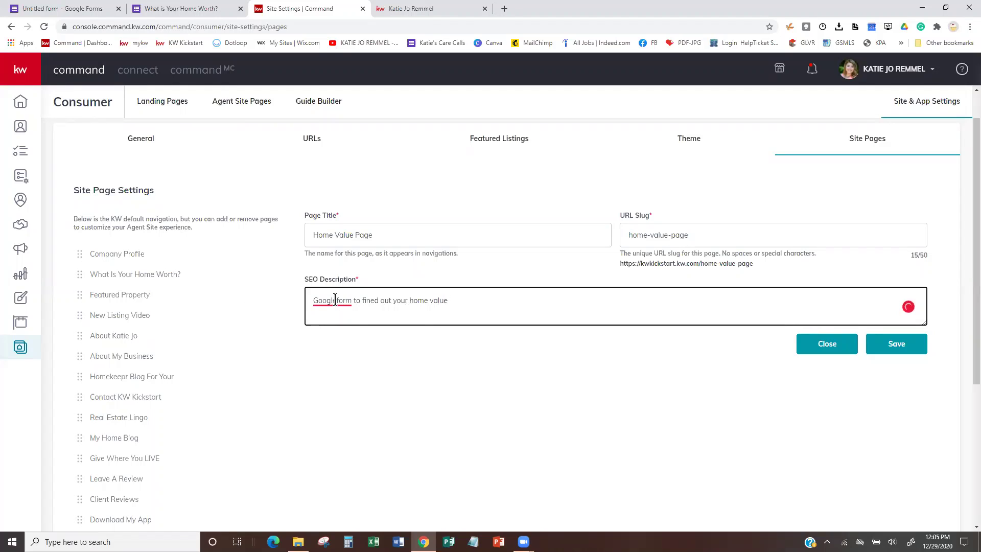
mouse_move(335, 299)
left_click(340, 319)
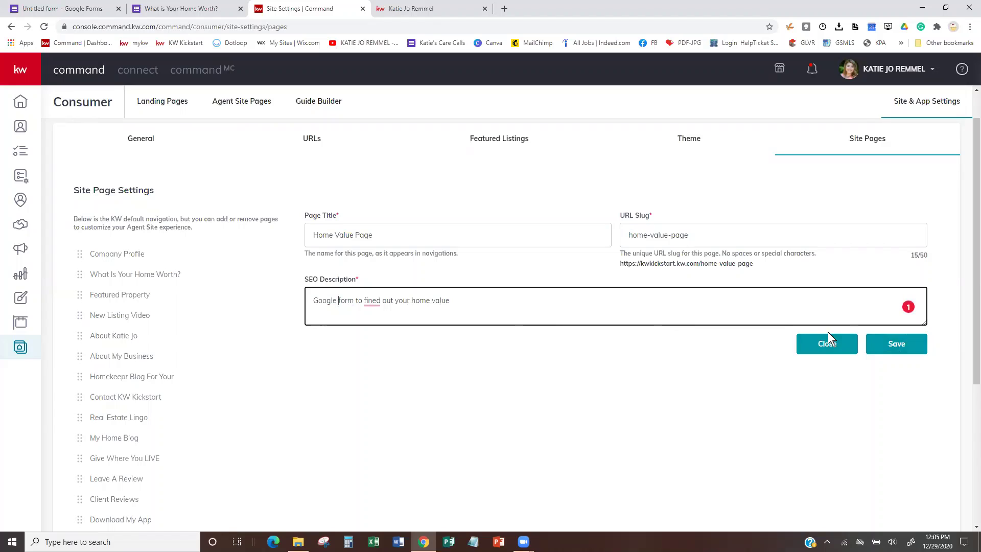
left_click(895, 348)
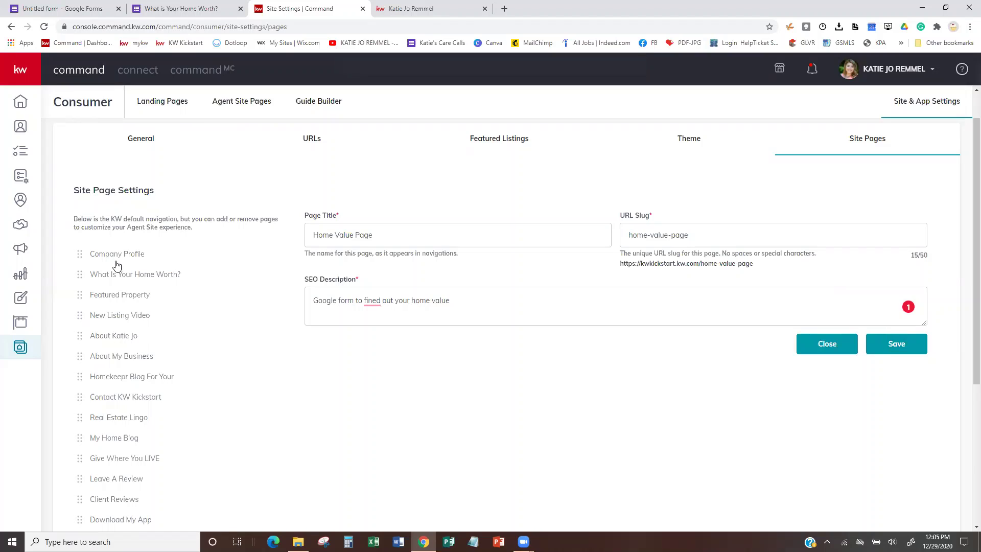
scroll(114, 367, "down", 5)
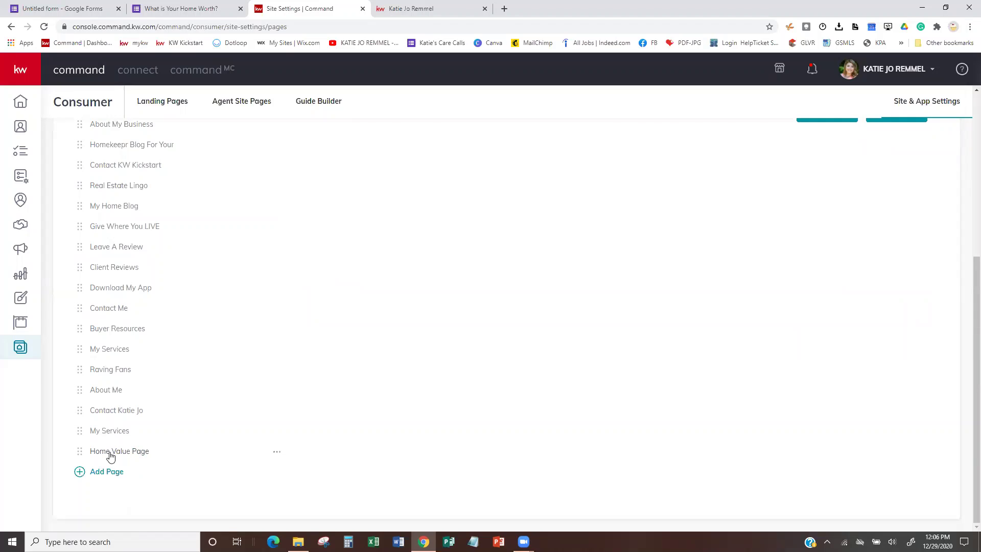
Move Home Value Page directly below Company Profile, then view the live agent website.
left_click_drag(80, 456, 85, 325)
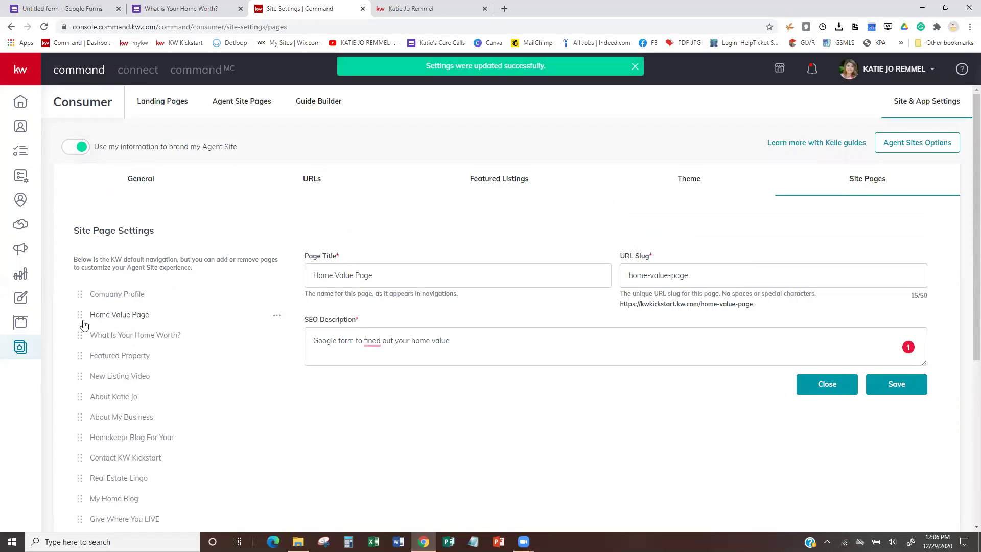
left_click(425, 1)
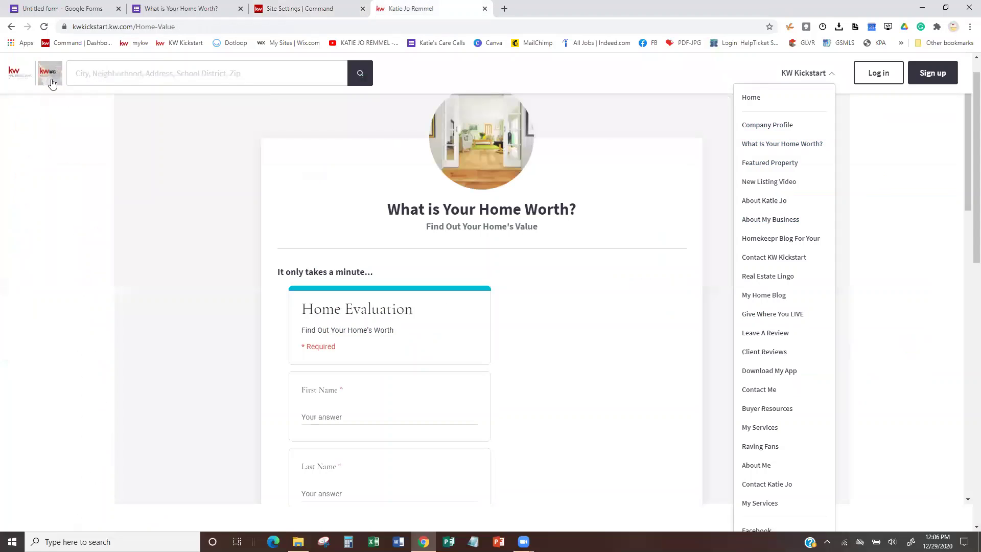
Reload the agent site and open the Home Value Page from the KW Kickstart menu.
left_click(14, 75)
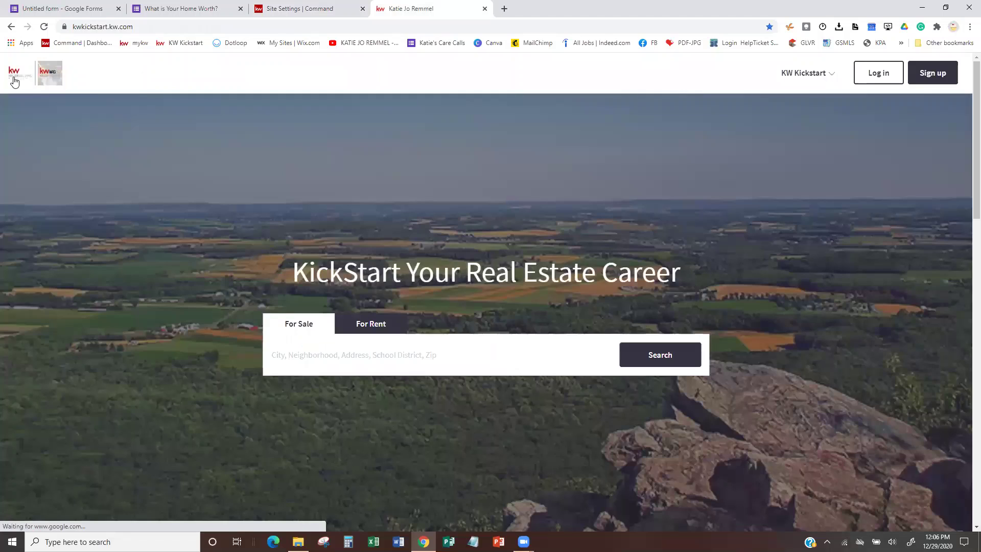
left_click(49, 31)
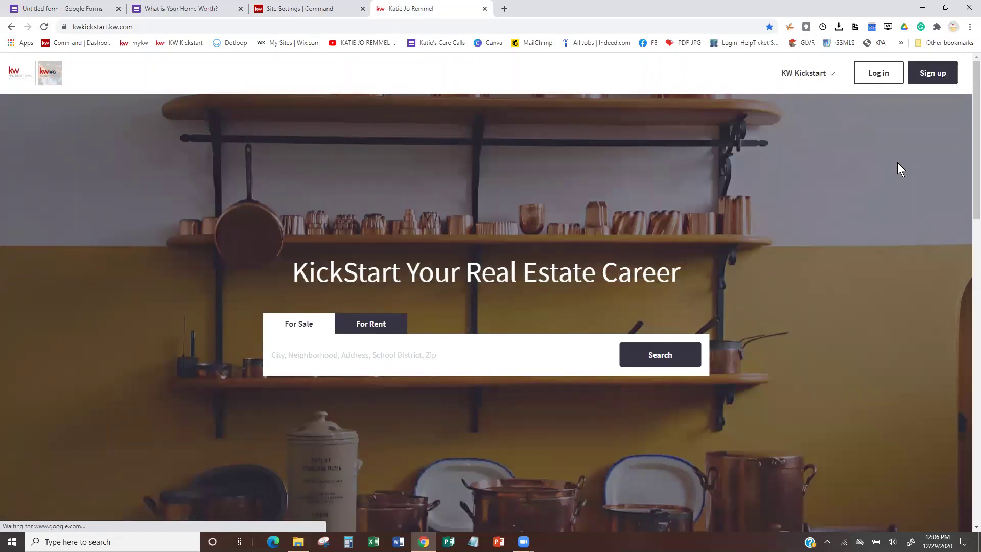
left_click(804, 74)
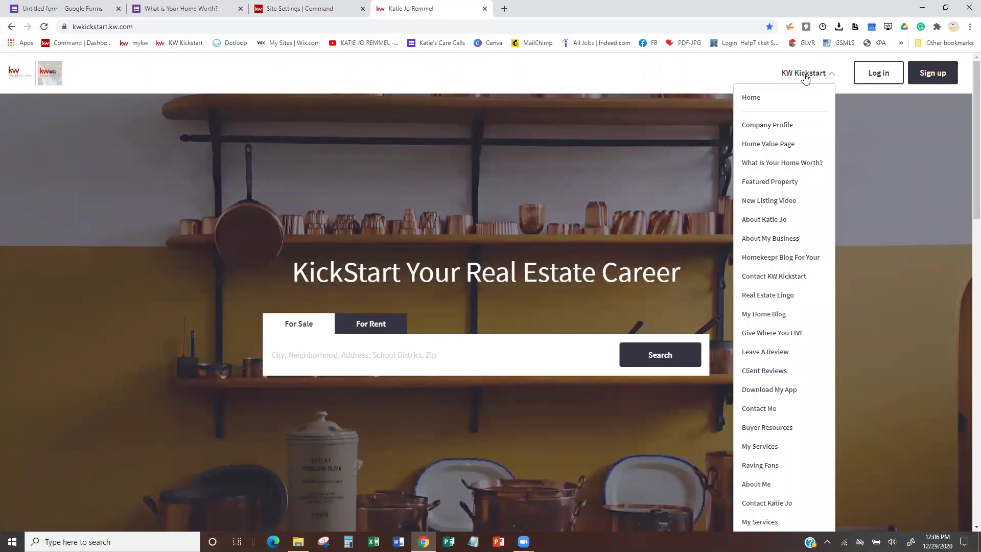
left_click(779, 147)
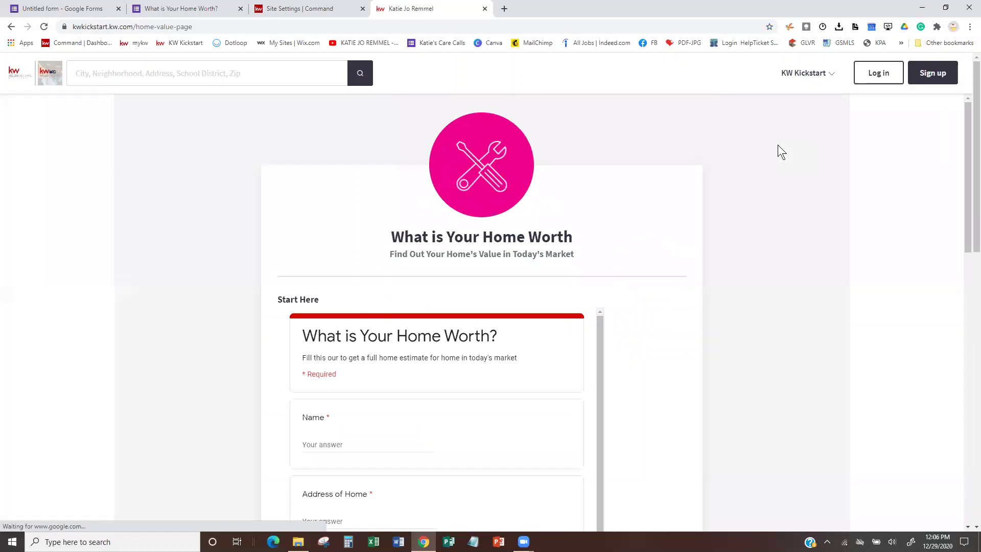
Check the page's embedded home-worth form, select its URL, and return to Command's Site Settings.
scroll(670, 362, "down", 5)
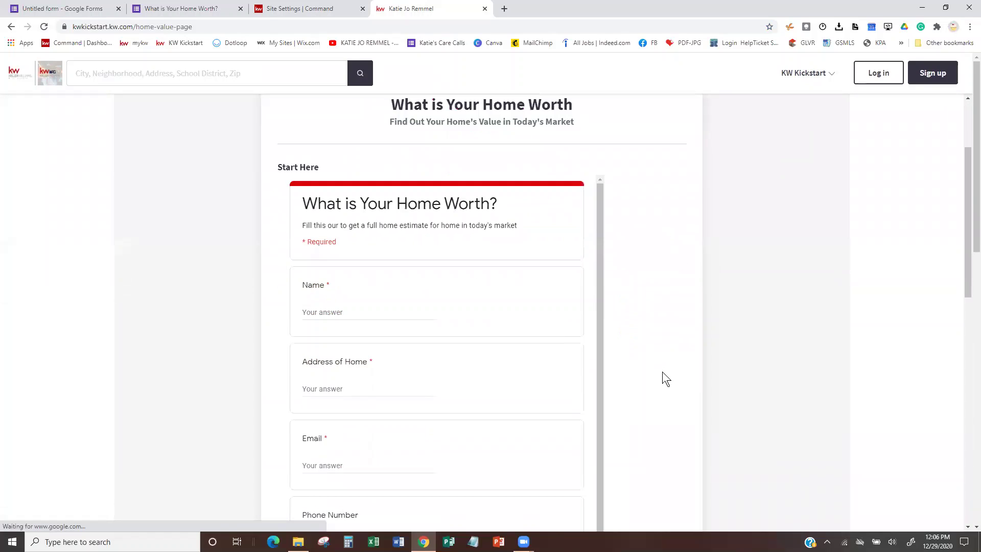
scroll(662, 372, "down", 10)
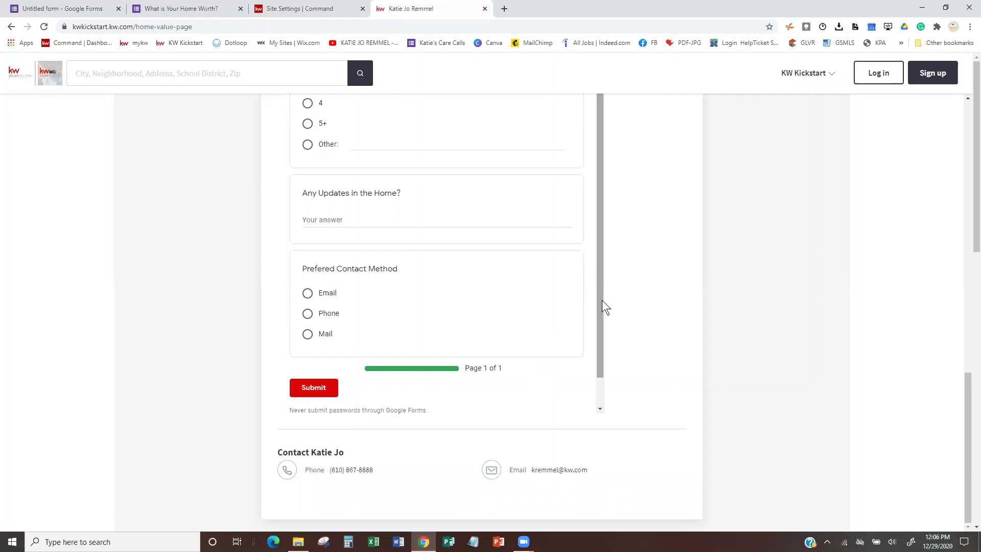
left_click_drag(601, 317, 601, 389)
scroll(489, 292, "up", 1)
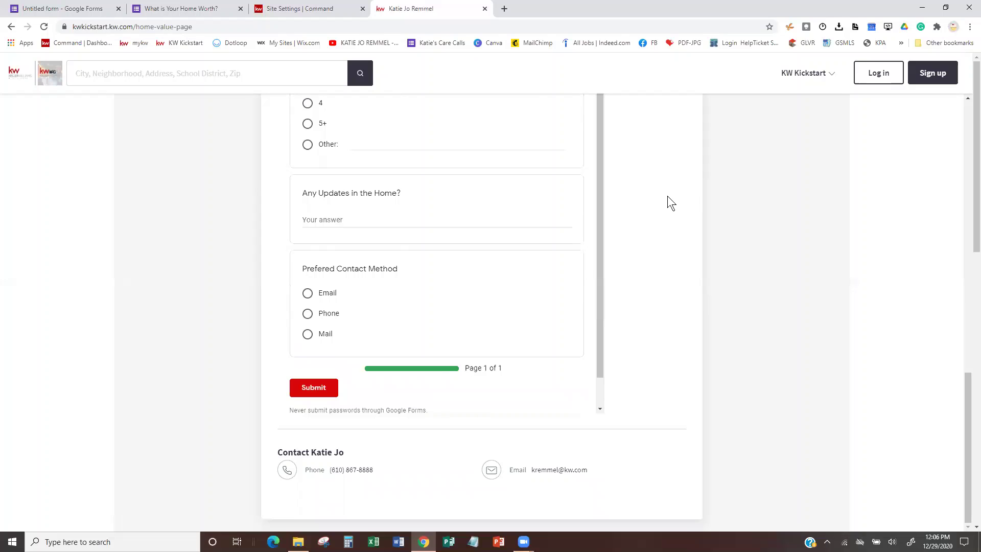
scroll(667, 195, "up", 15)
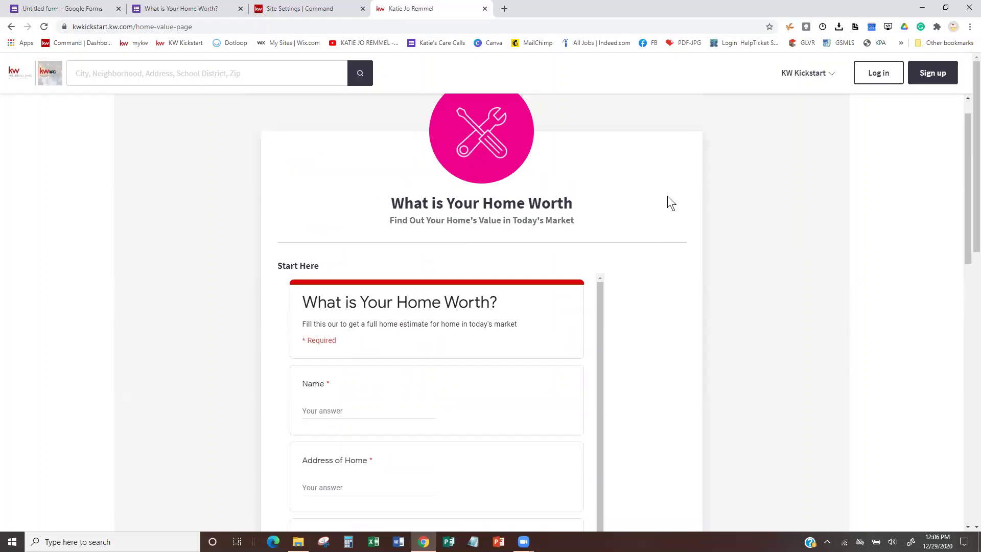
scroll(667, 197, "up", 1)
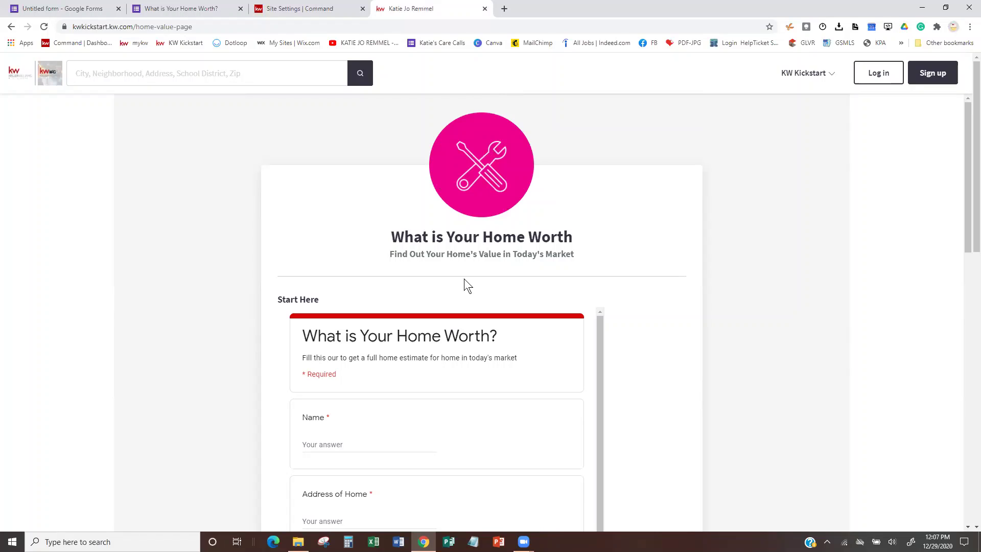
left_click(220, 27)
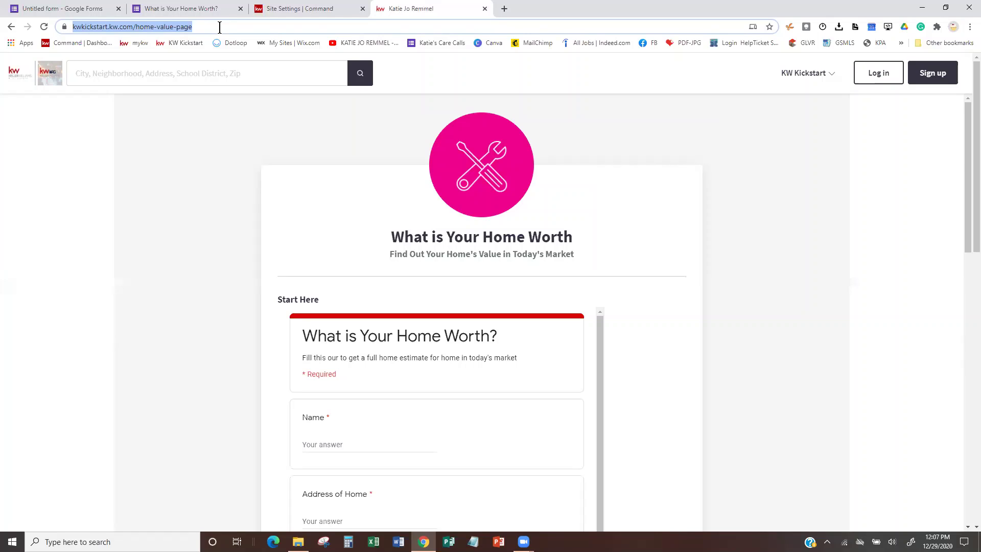
left_click(292, 10)
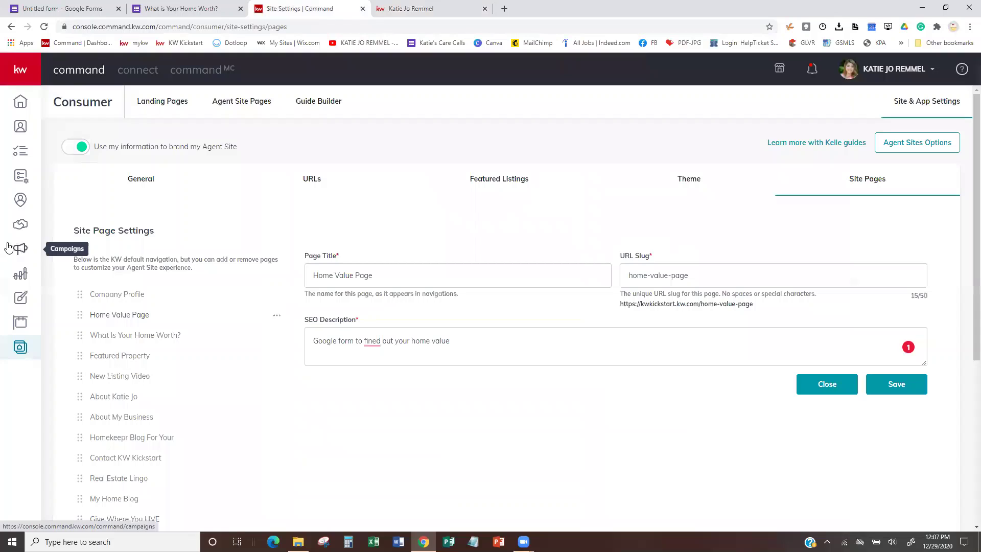
Open Campaigns and start a new campaign to show the Social Ad, Search Ad, Social Post, Direct Mail and Email choices.
left_click(25, 250)
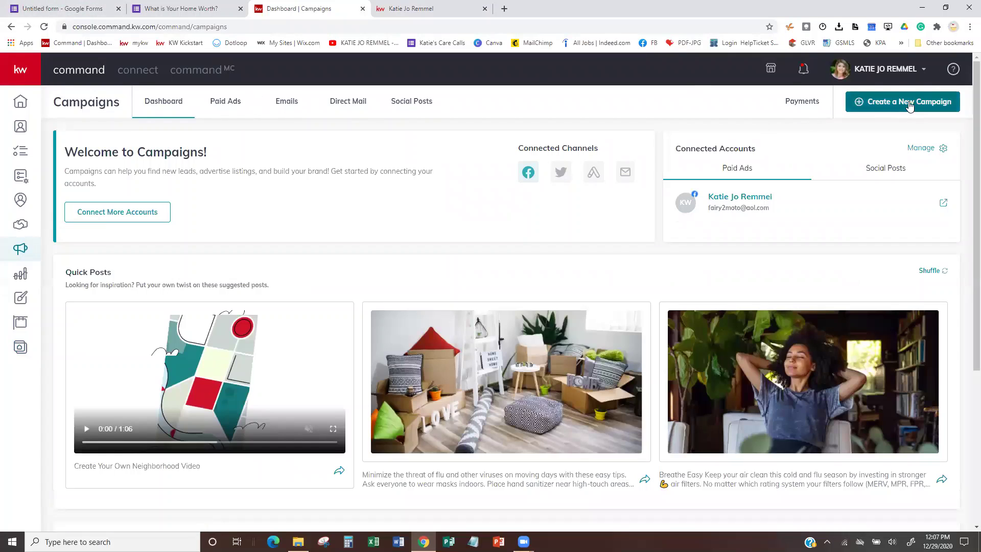
left_click(881, 112)
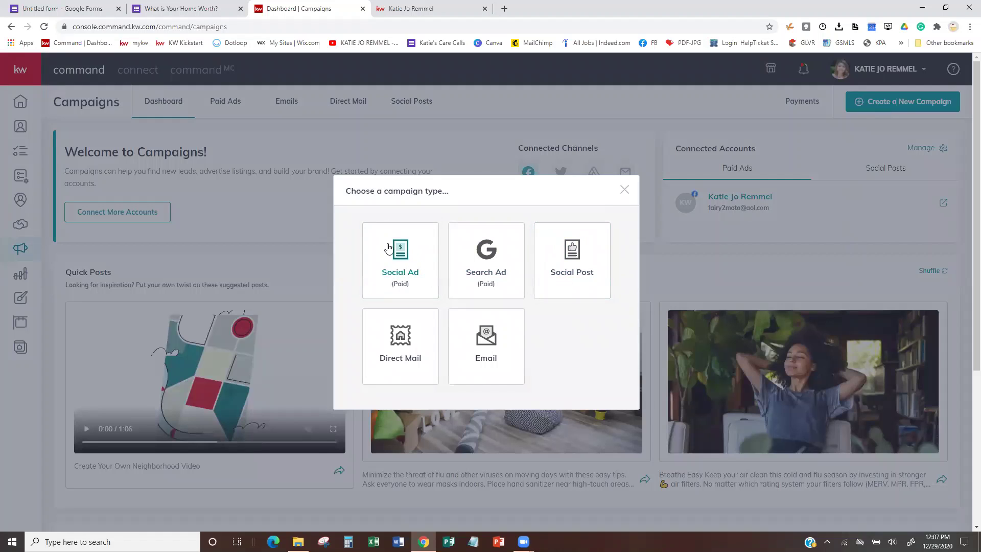
Create a Facebook Social Ad named 'What is Your Home Worth' with the Attract Listings goal.
left_click(390, 260)
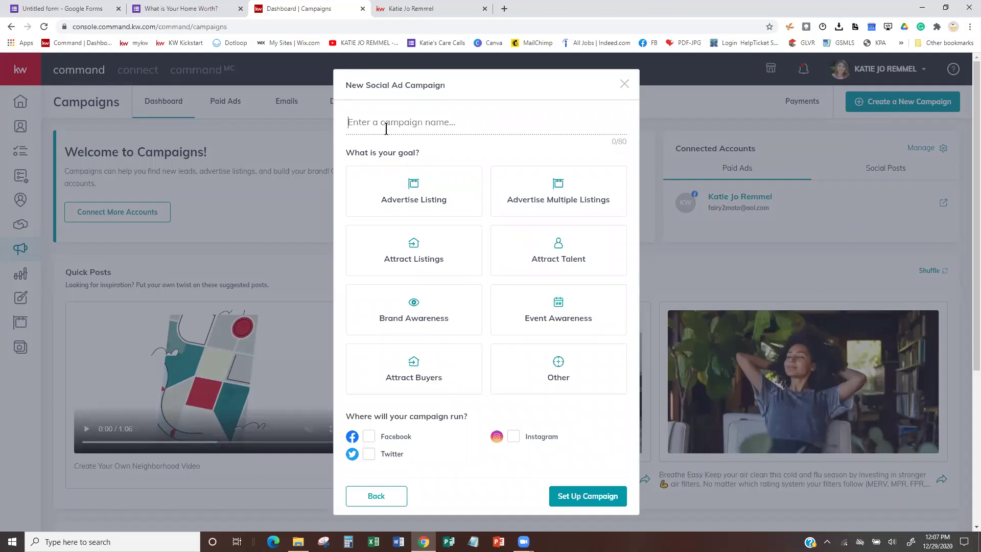
left_click(386, 129)
type("What is ")
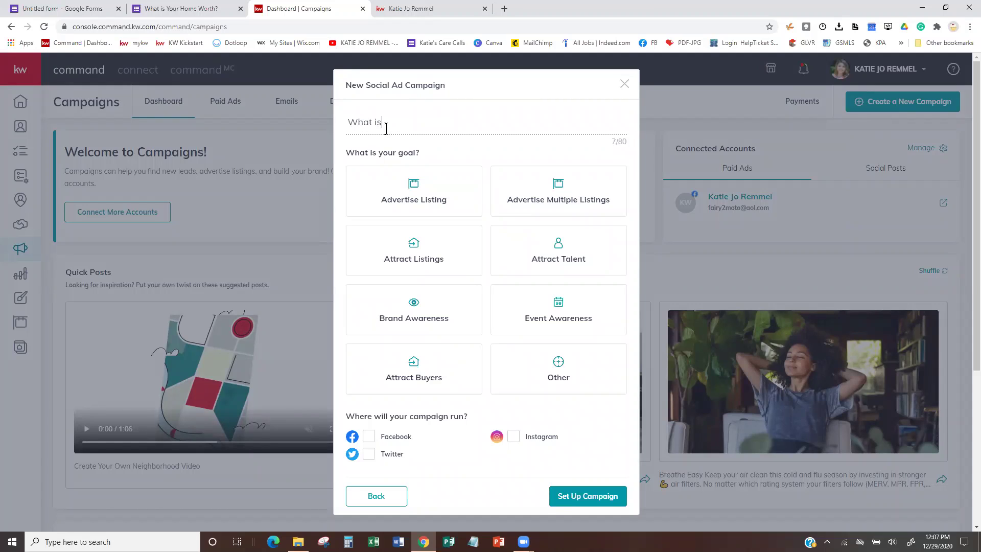
type("Your Home Worth")
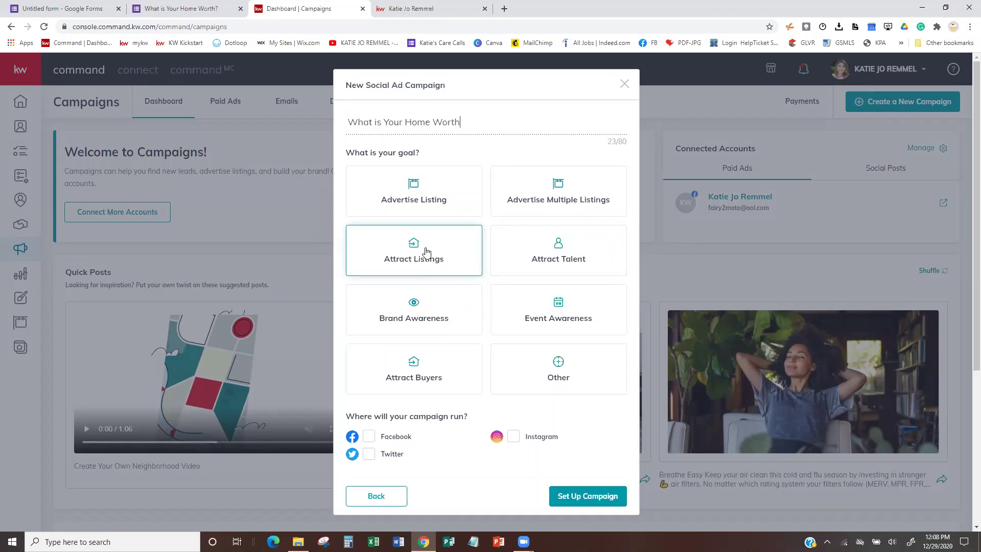
left_click(408, 259)
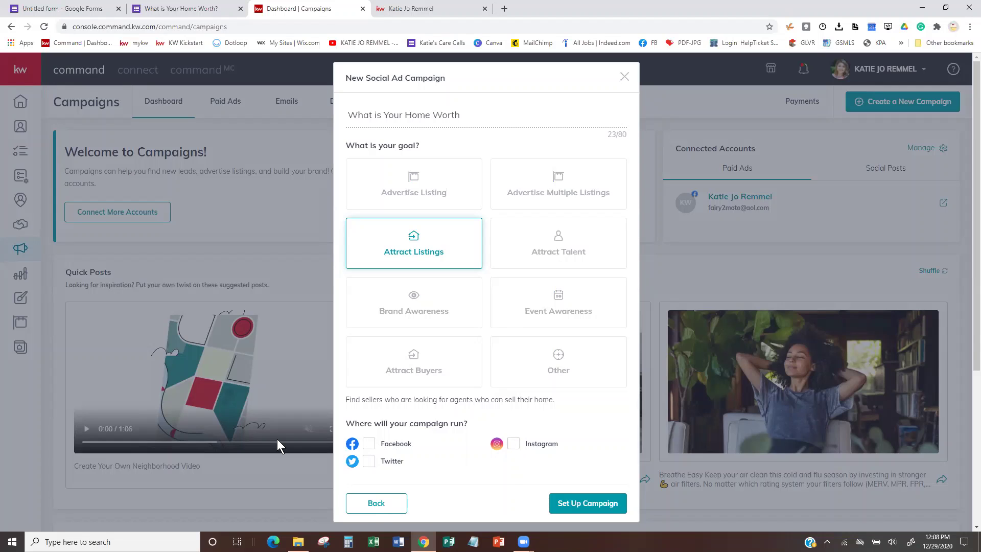
left_click(368, 443)
left_click(574, 501)
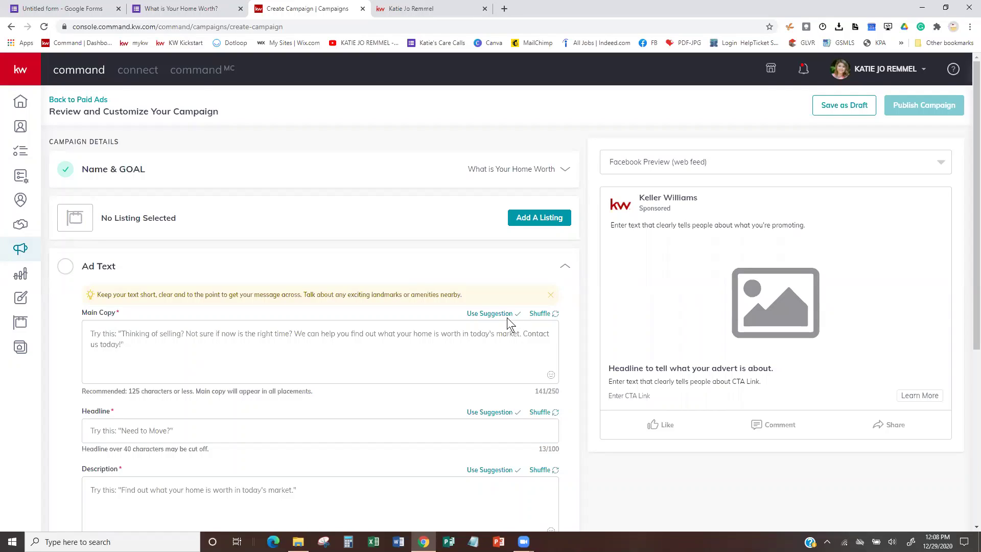
Apply the 'Thinking of selling?' main copy suggestion and start rewriting its closing sentence.
left_click(540, 315)
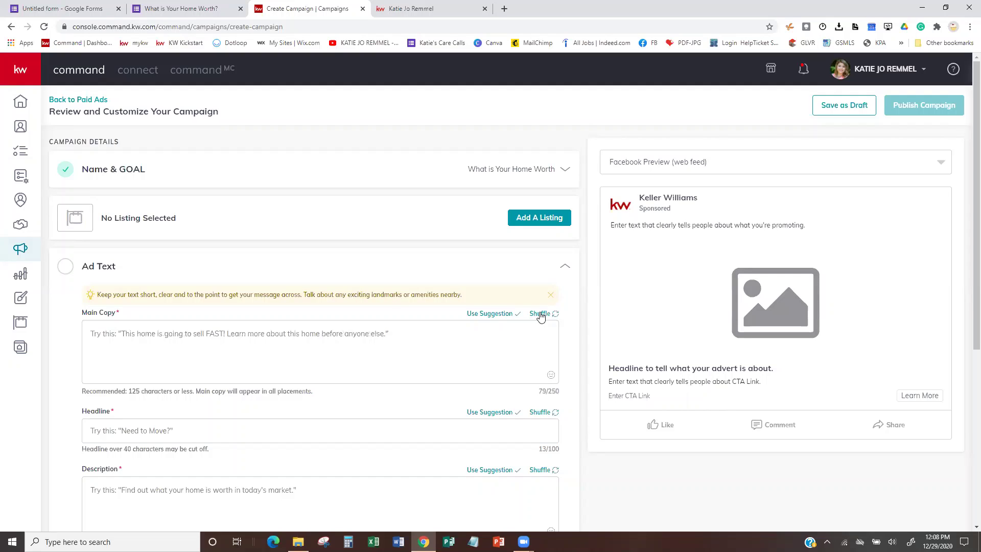
left_click(540, 315)
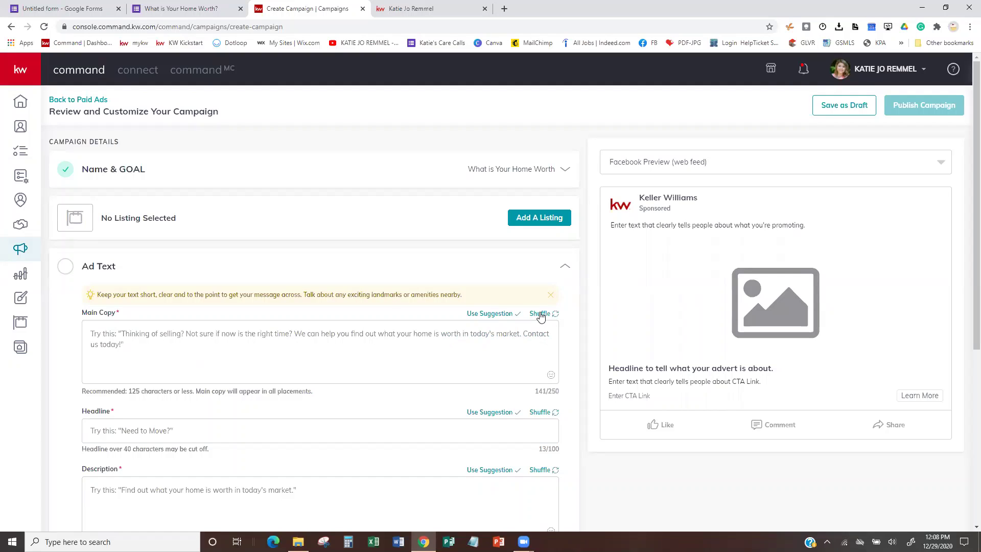
left_click(489, 314)
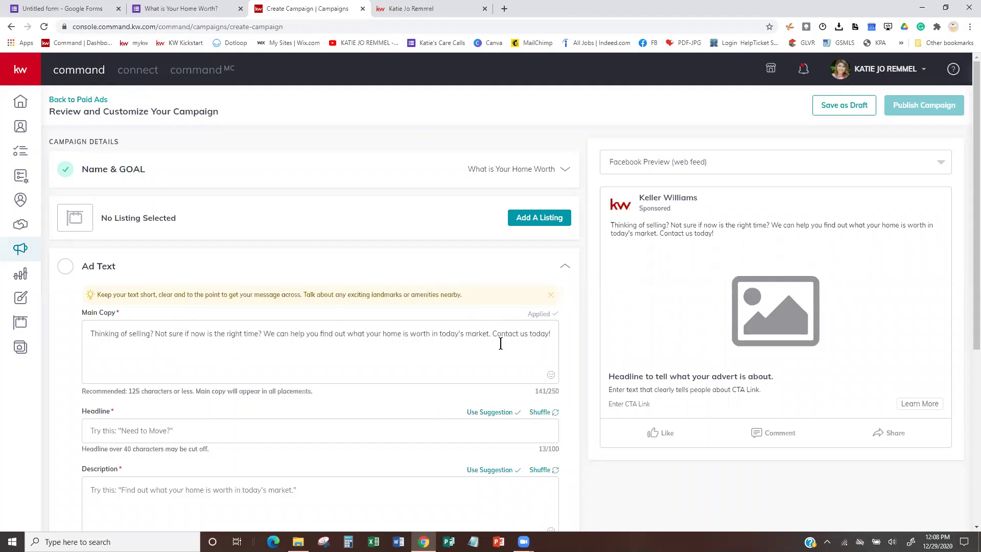
left_click_drag(491, 335, 550, 333)
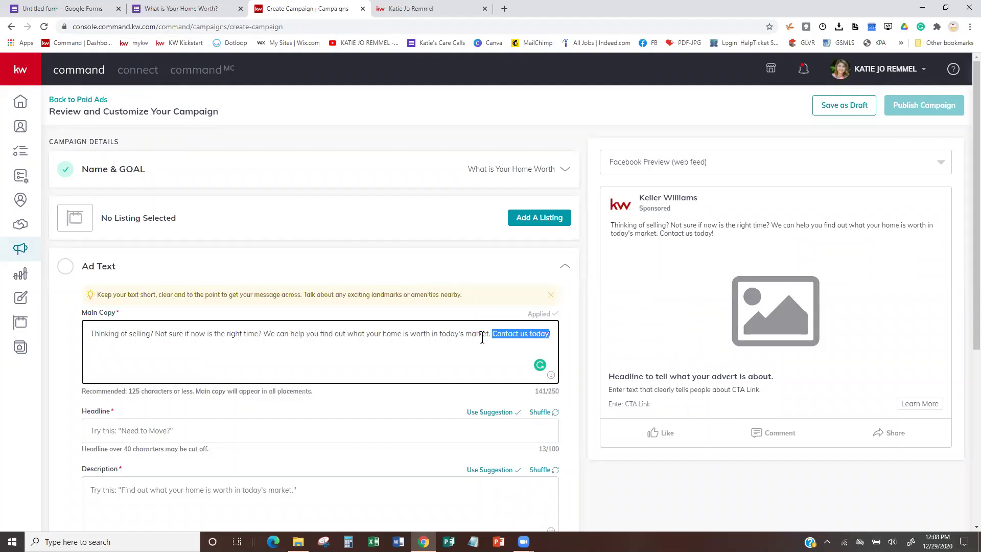
type("Click ")
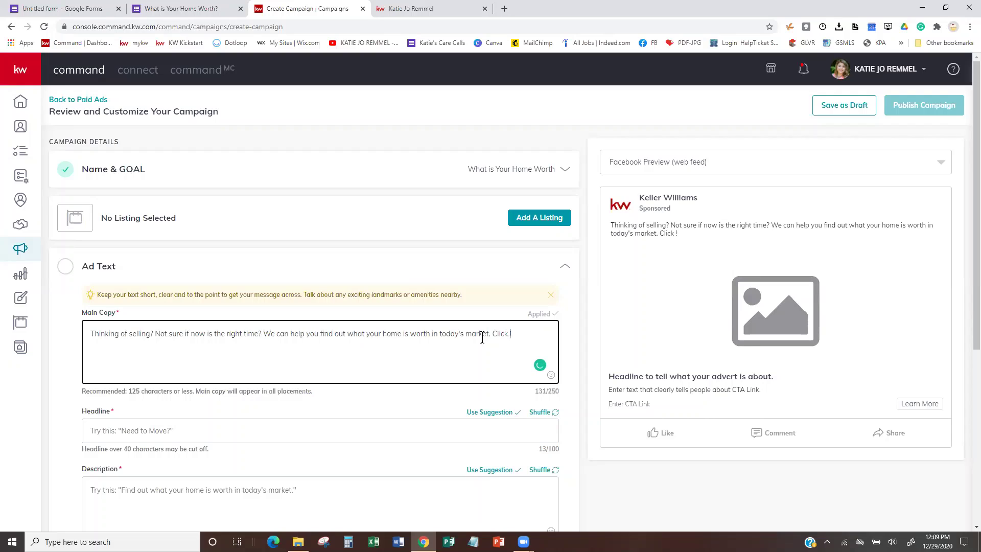
type("Belo")
key("BackSpace")
key("BackSpace")
key("BackSpace")
type("b")
type("elow to ")
type("fill out")
key("BackSpace")
key("BackSpace")
key("BackSpace")
key("BackSpace")
key("BackSpace")
type("start your h")
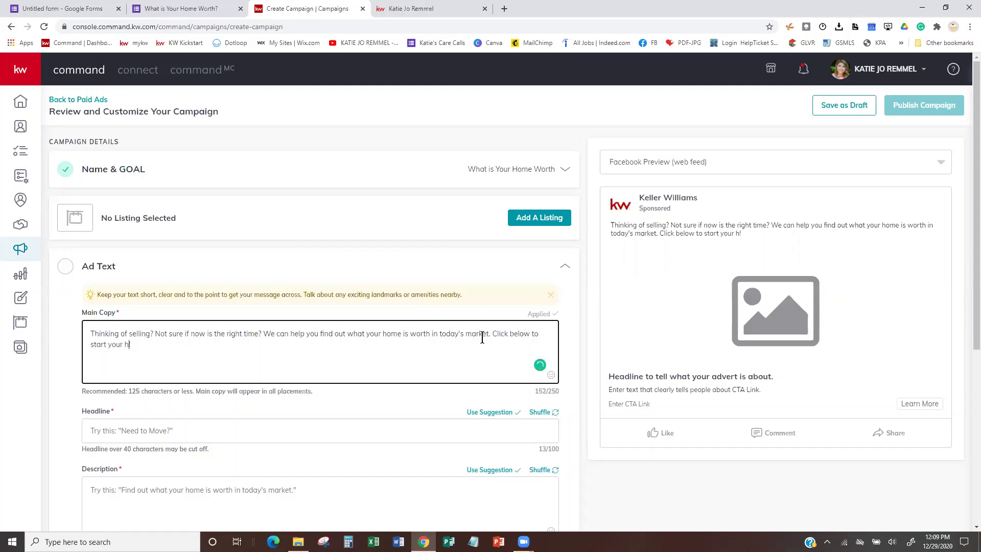
key("BackSpace")
type("Free !")
Finish the main copy ending as 'click below to start your Free Home Evaluation today!'.
left_click(482, 337, "shift")
key("BackSpace")
type("Home E")
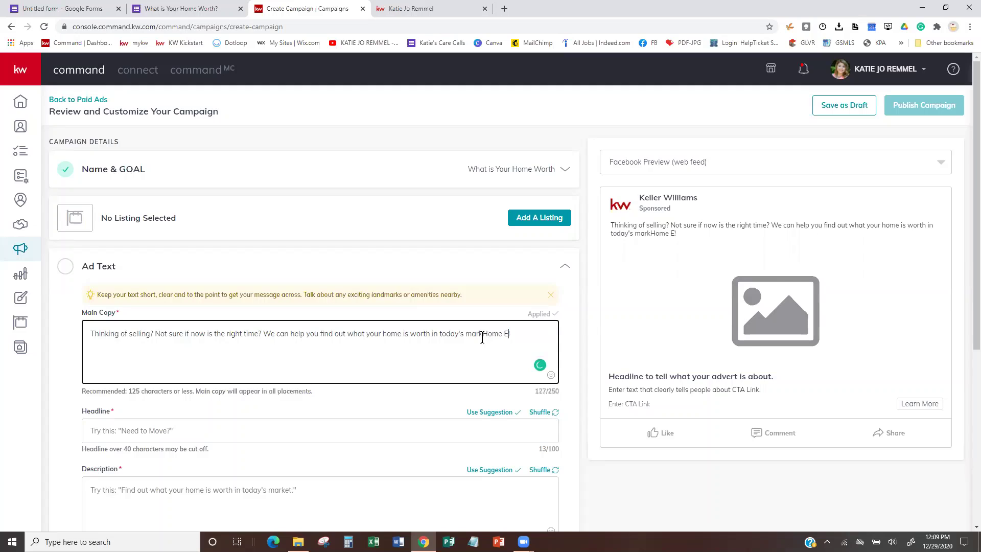
type("valuation ")
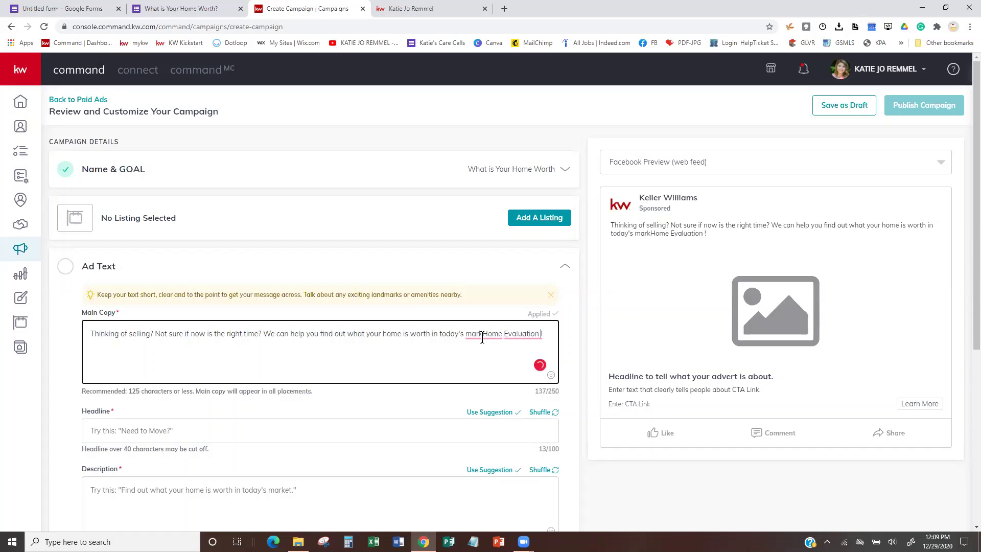
type("today")
left_click(483, 341)
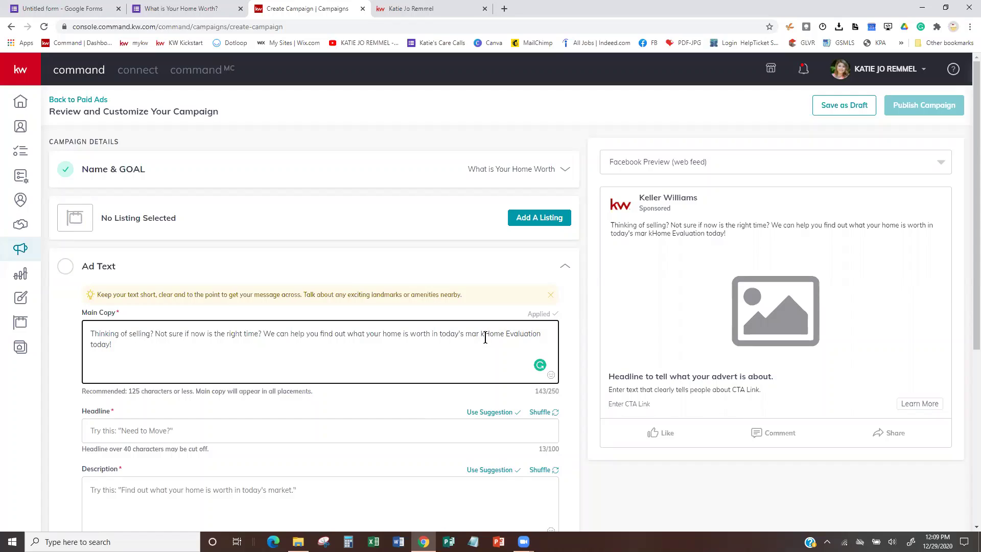
mouse_move(487, 337)
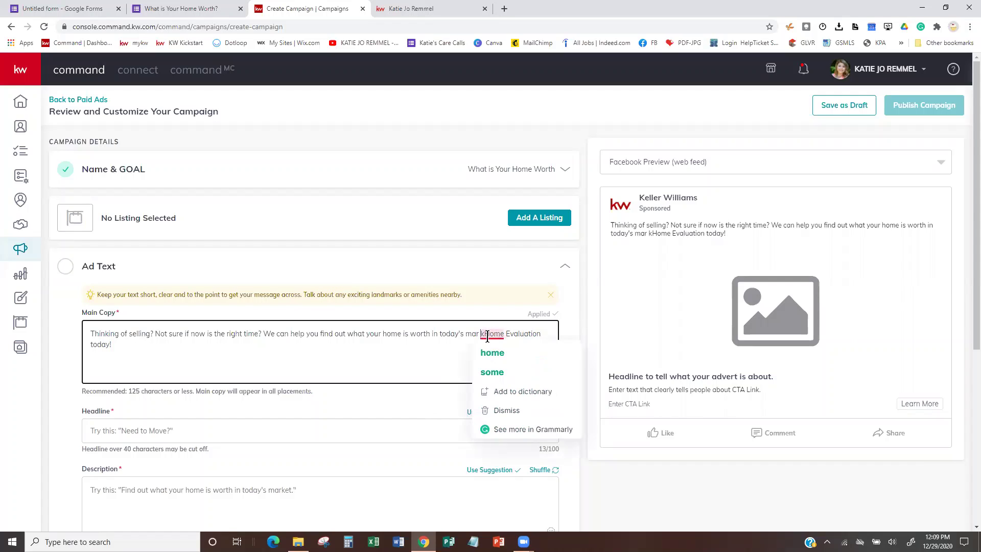
key("BackSpace")
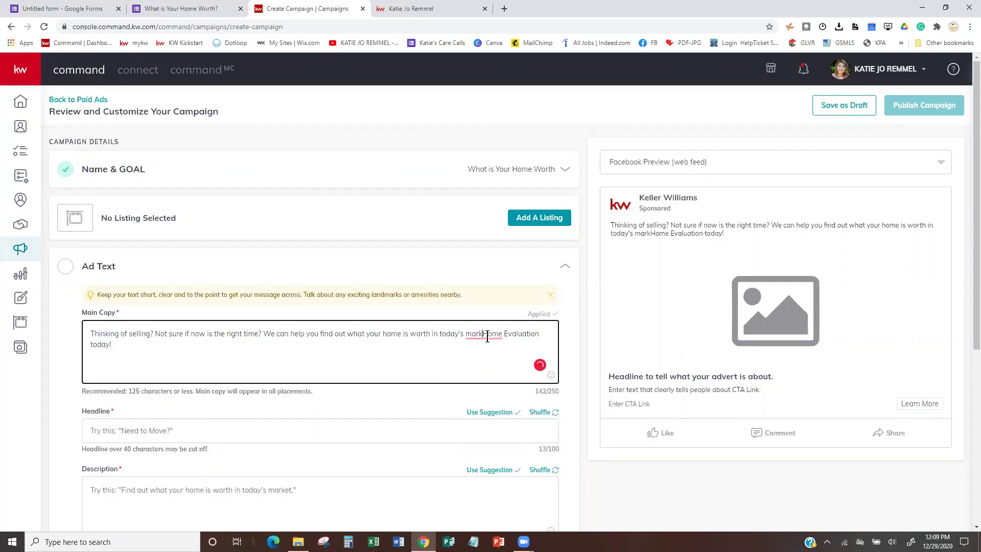
type("et")
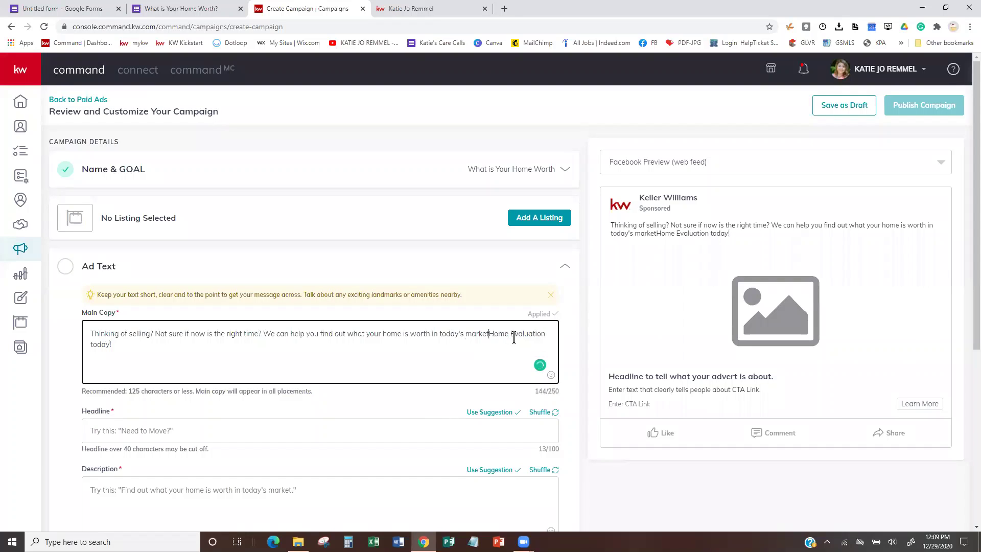
type(" click ")
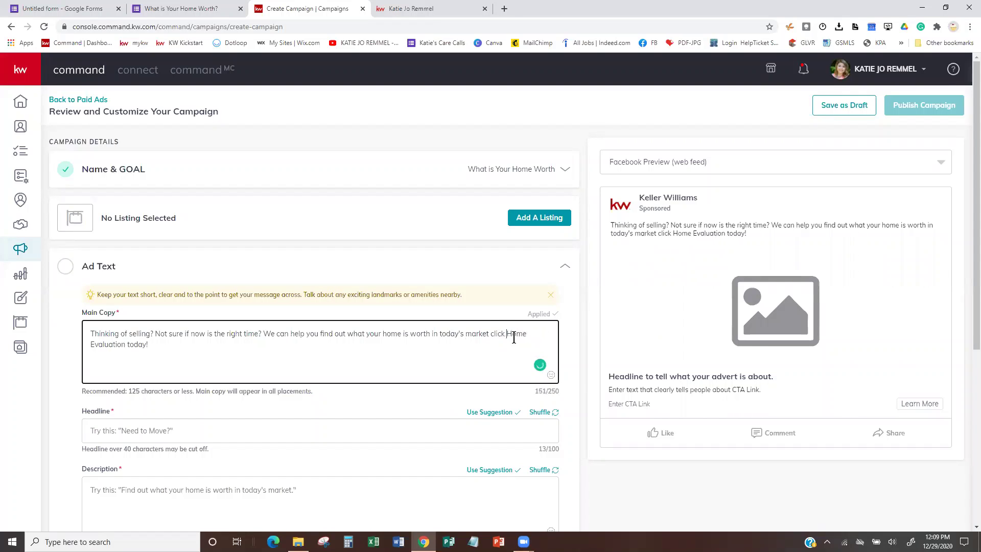
type("below to ")
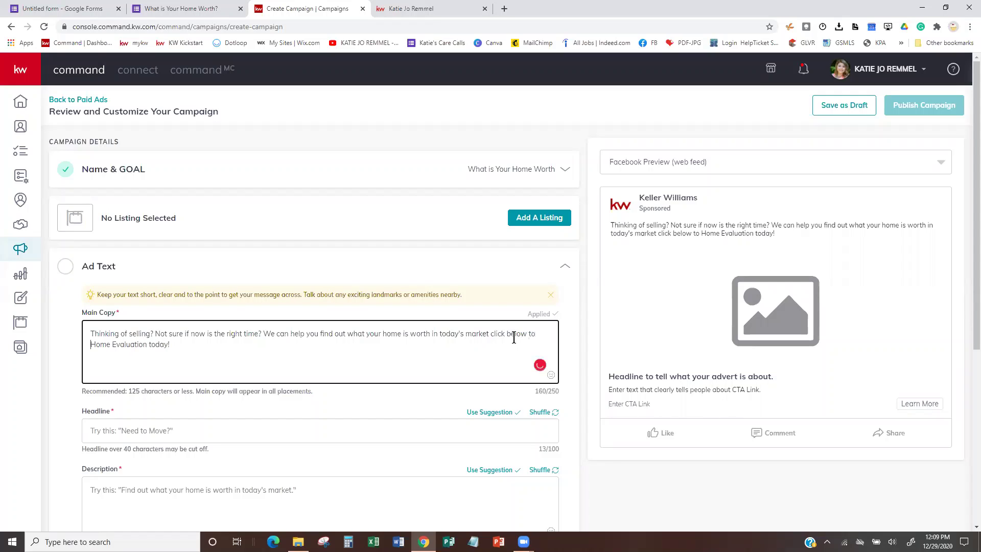
type("start y")
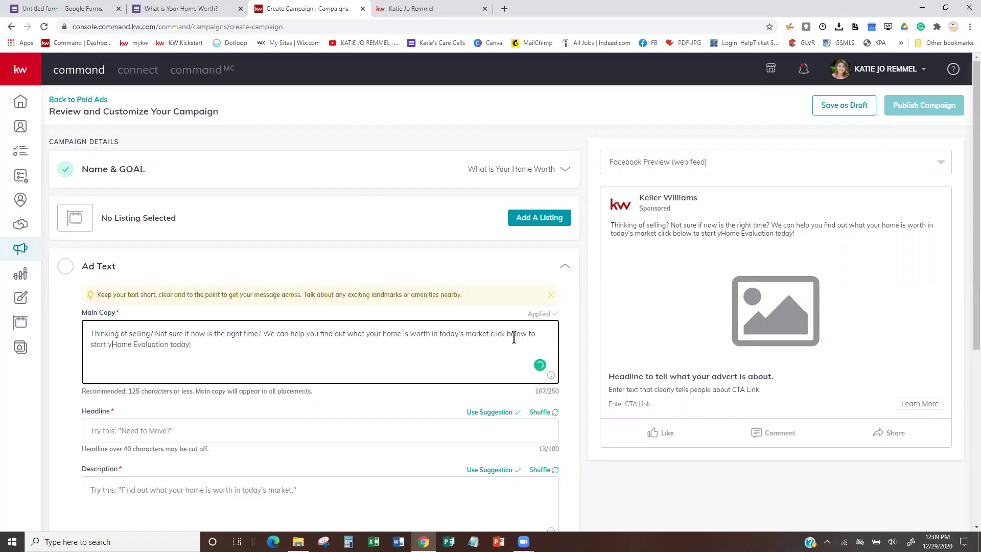
type("our Free")
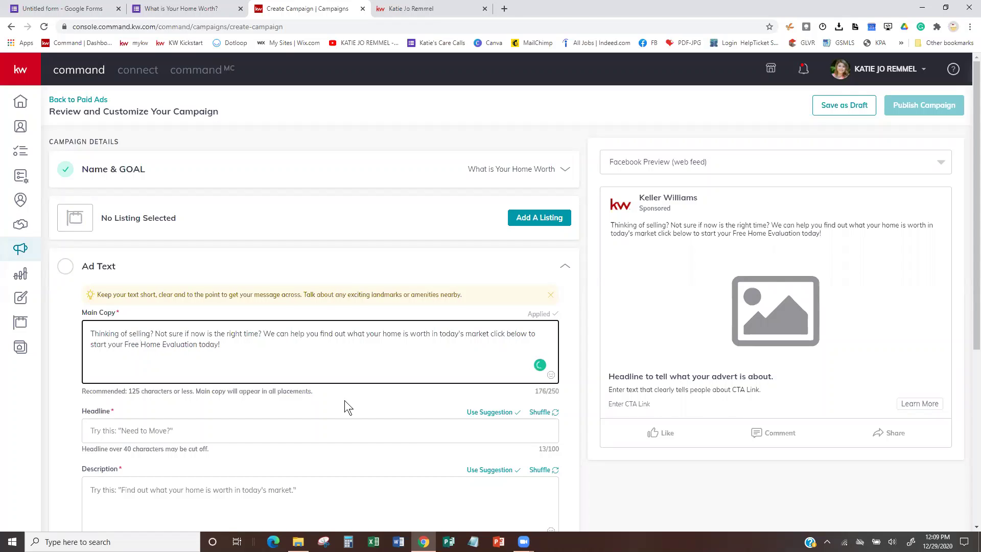
Use the 'What's Your Home Worth?' headline suggestion and the suggested description.
scroll(345, 403, "down", 2)
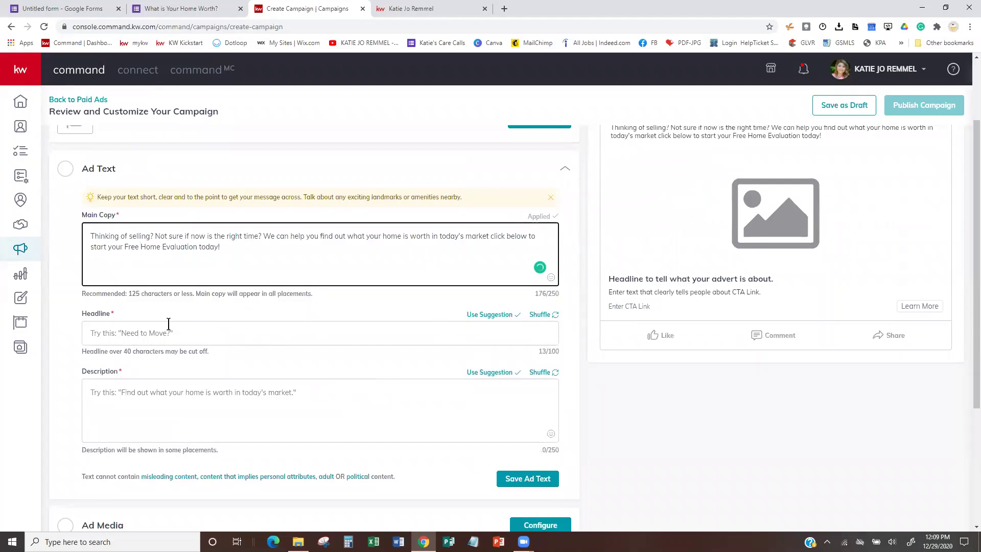
left_click(540, 314)
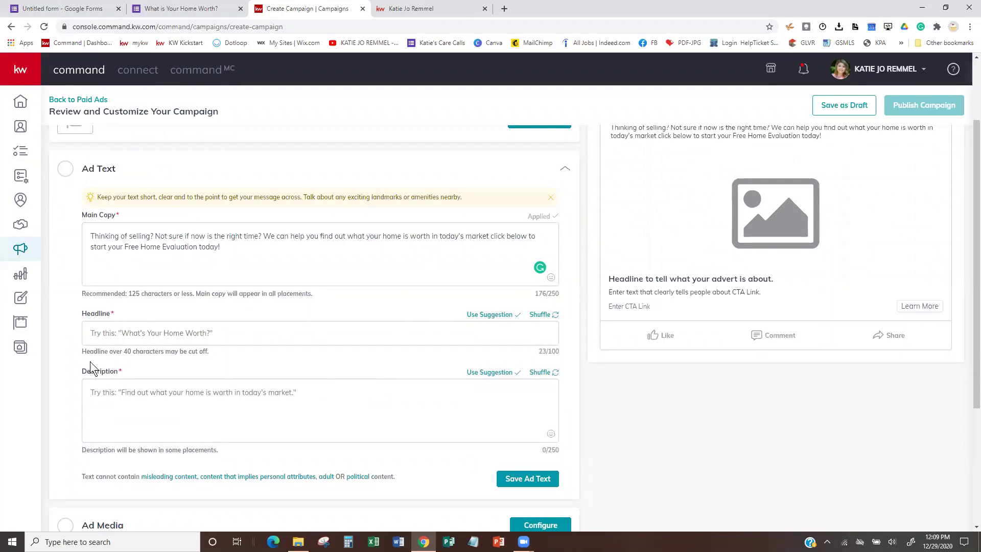
left_click(501, 314)
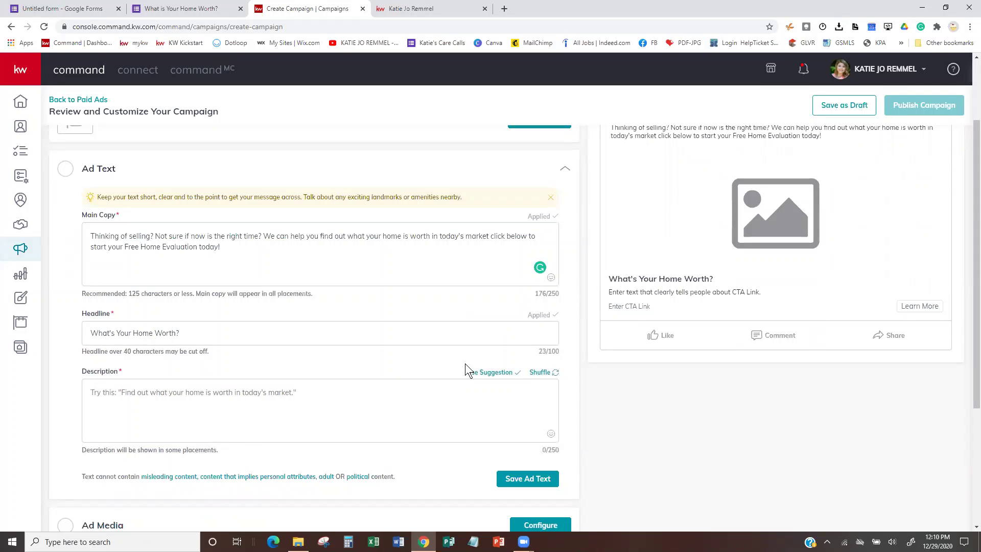
left_click(488, 375)
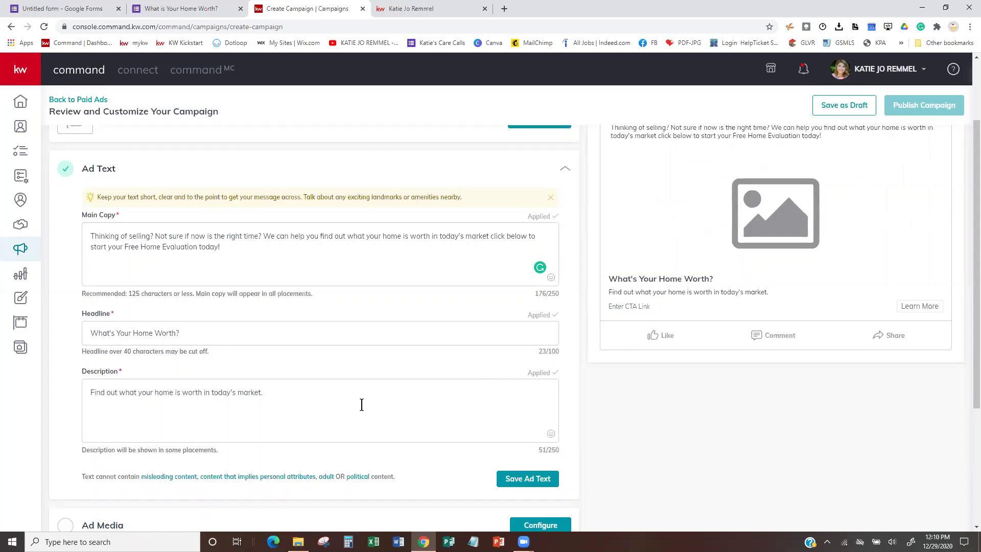
scroll(361, 405, "down", 2)
scroll(361, 404, "up", 3)
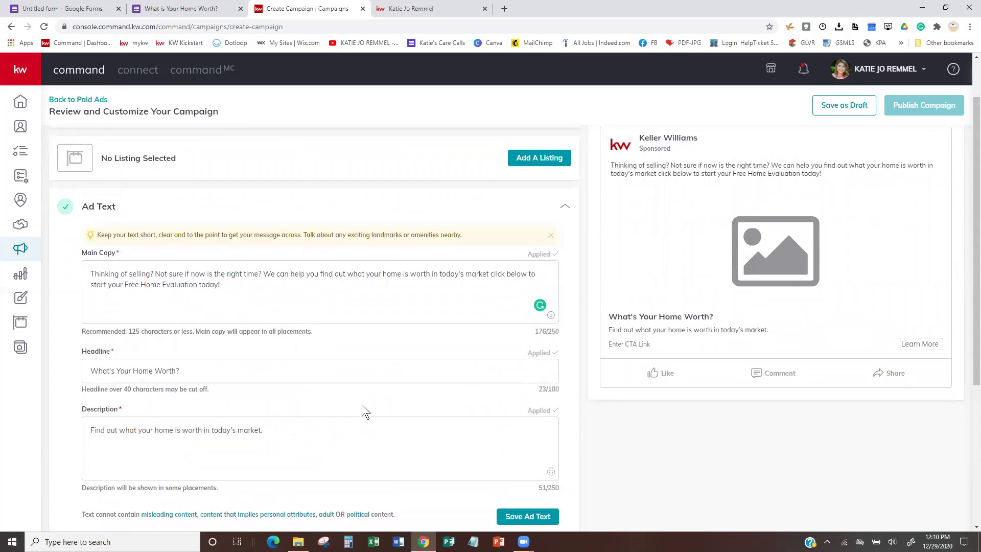
scroll(362, 403, "down", 4)
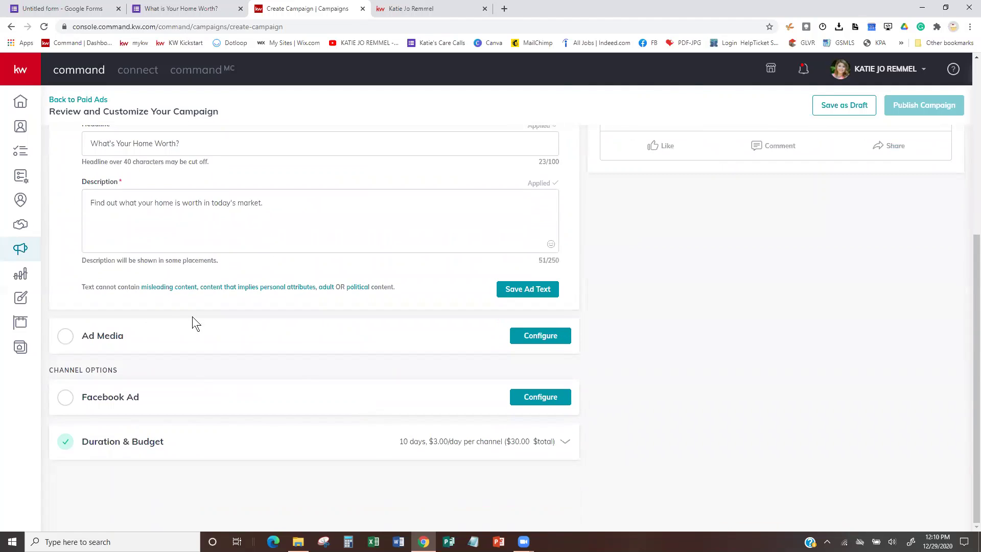
left_click(561, 334)
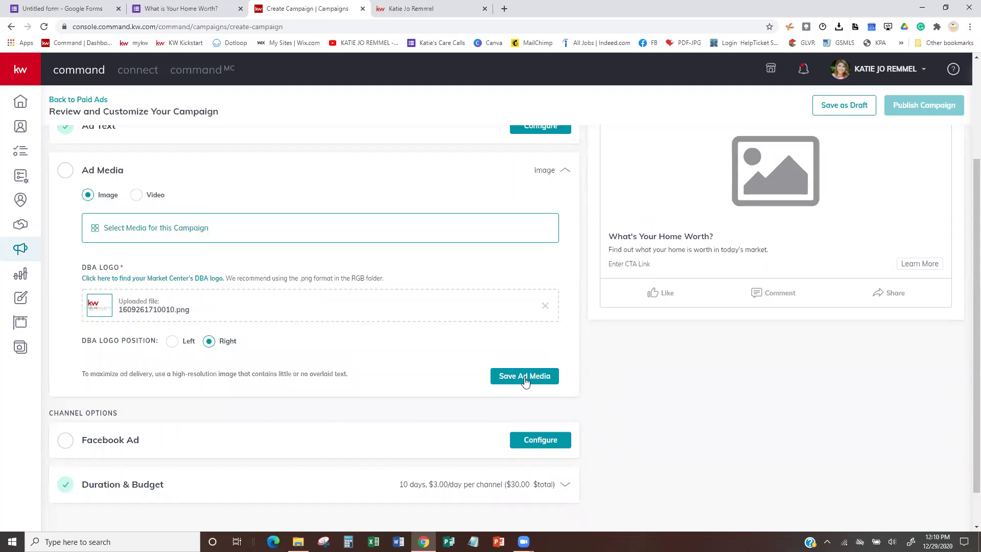
Add the Home Value Piece design from the Design Library as the ad image, cropped Square (1:1).
left_click(529, 382)
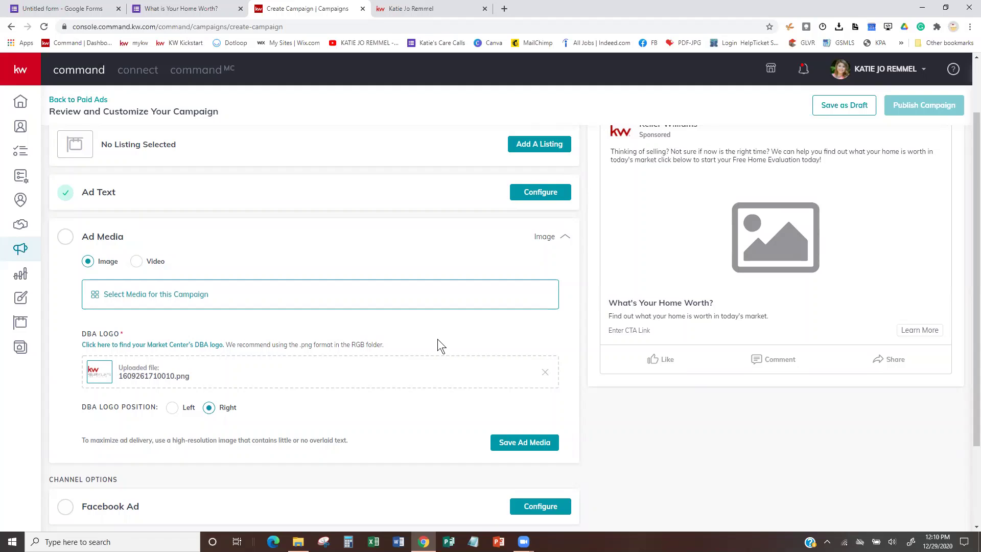
left_click(148, 291)
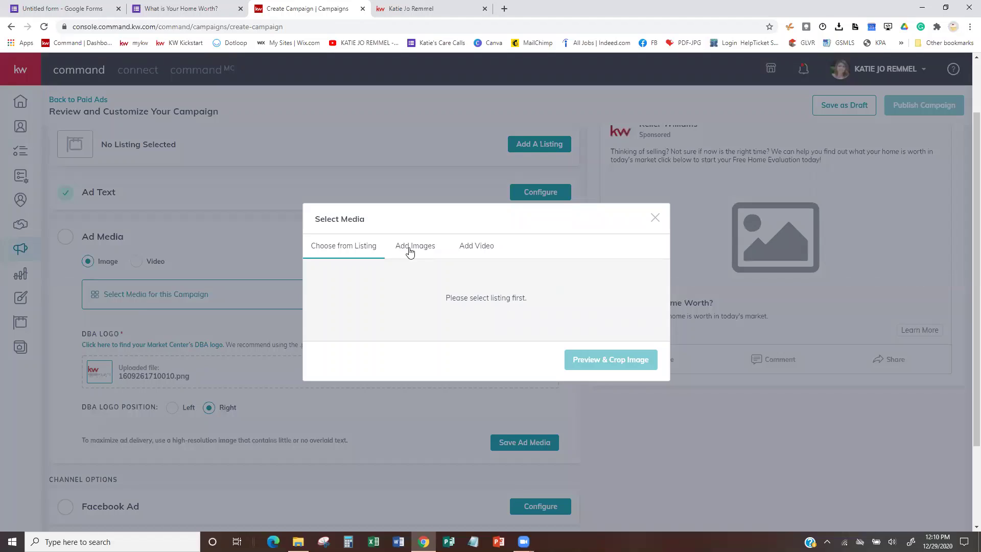
left_click(411, 247)
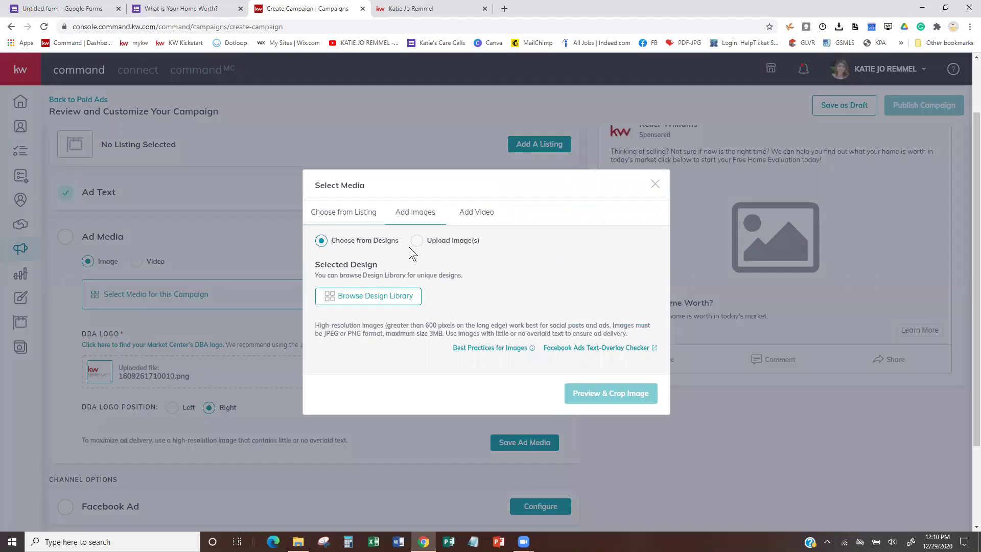
left_click(367, 297)
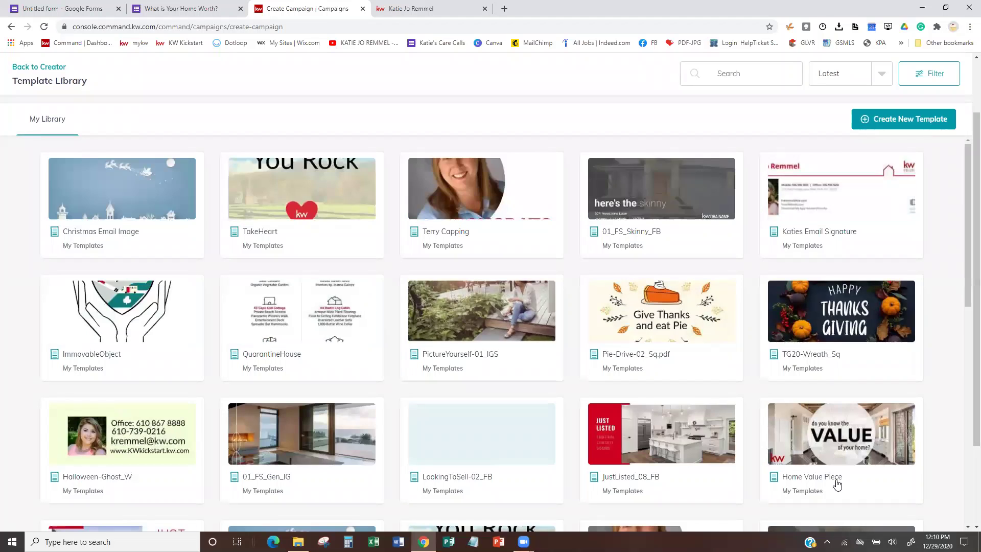
left_click(845, 447)
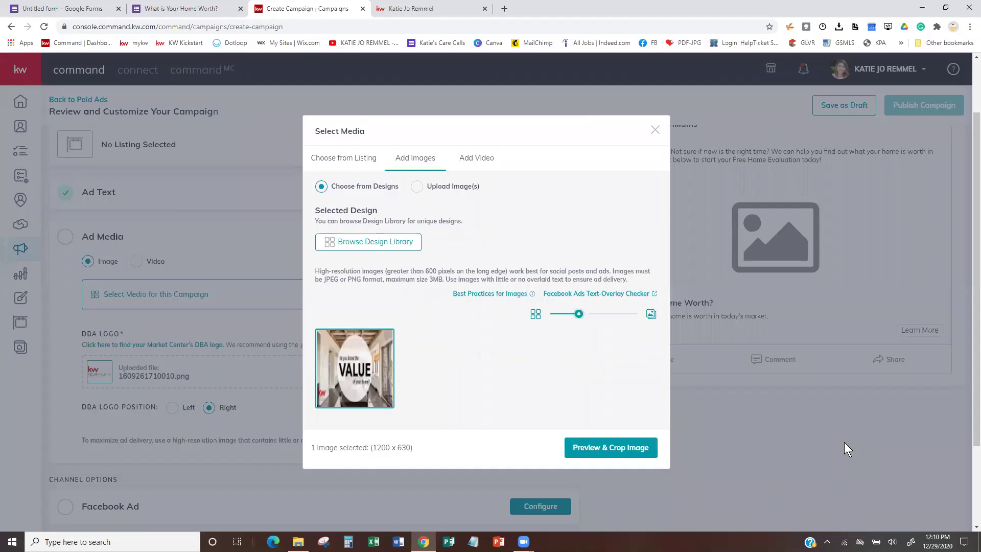
left_click(606, 448)
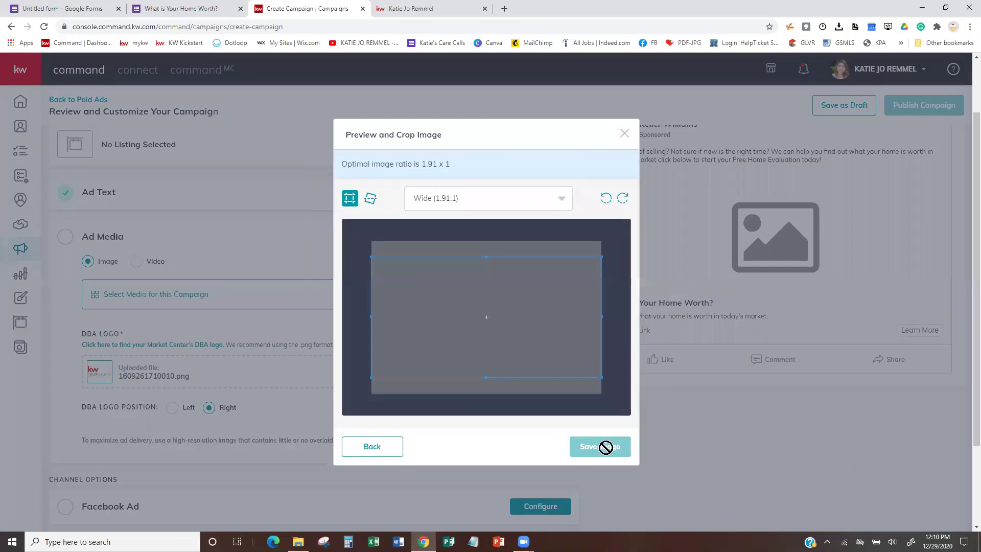
left_click(557, 202)
left_click(540, 248)
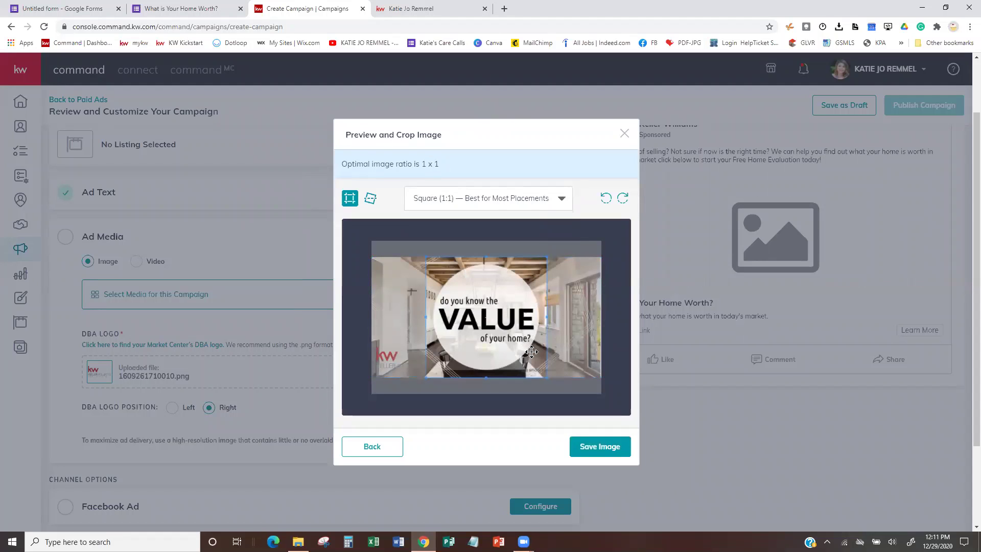
left_click(599, 447)
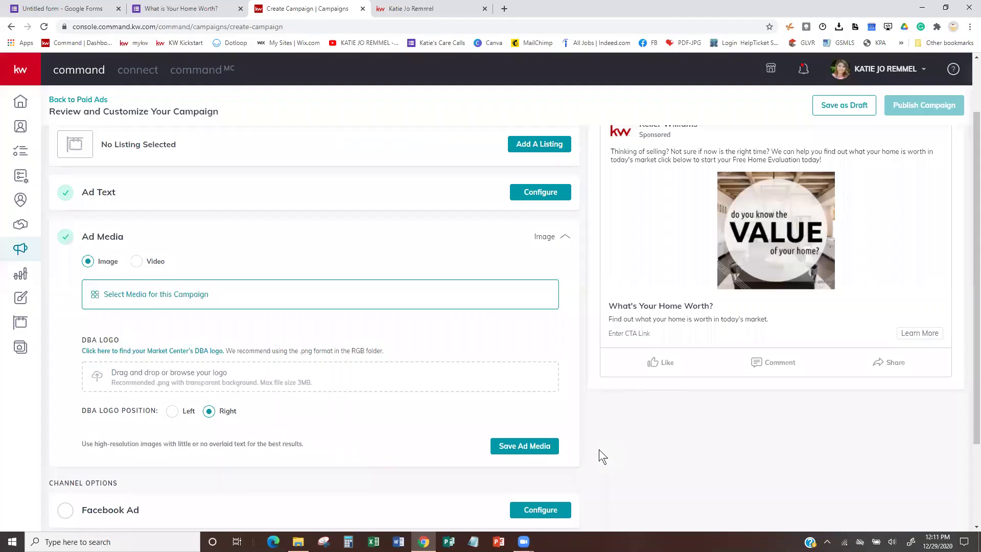
Upload KellerWilliams_RealEstate_Sec_Logo_RGB from Pictures > LoGos as the DBA logo and save Ad Media.
left_click(158, 391)
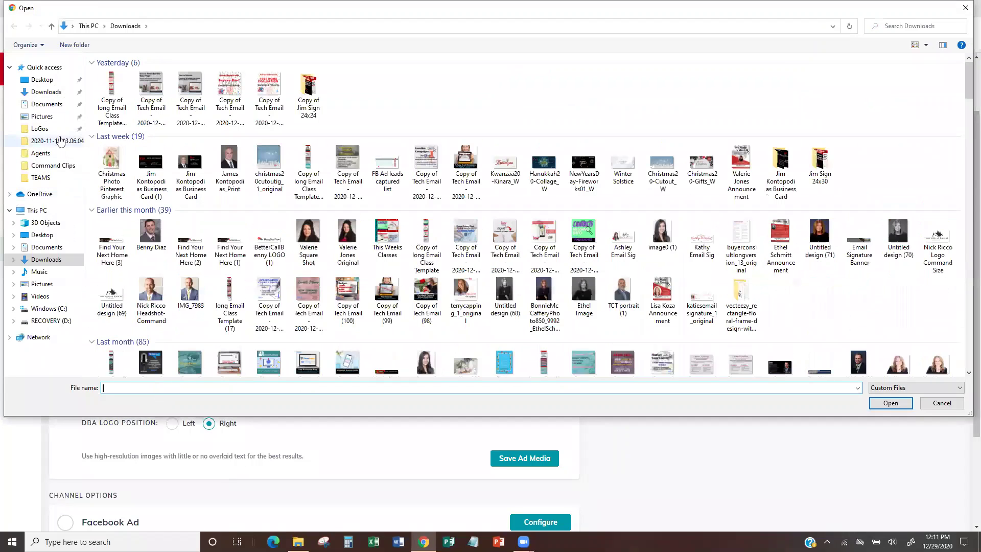
left_click(40, 128)
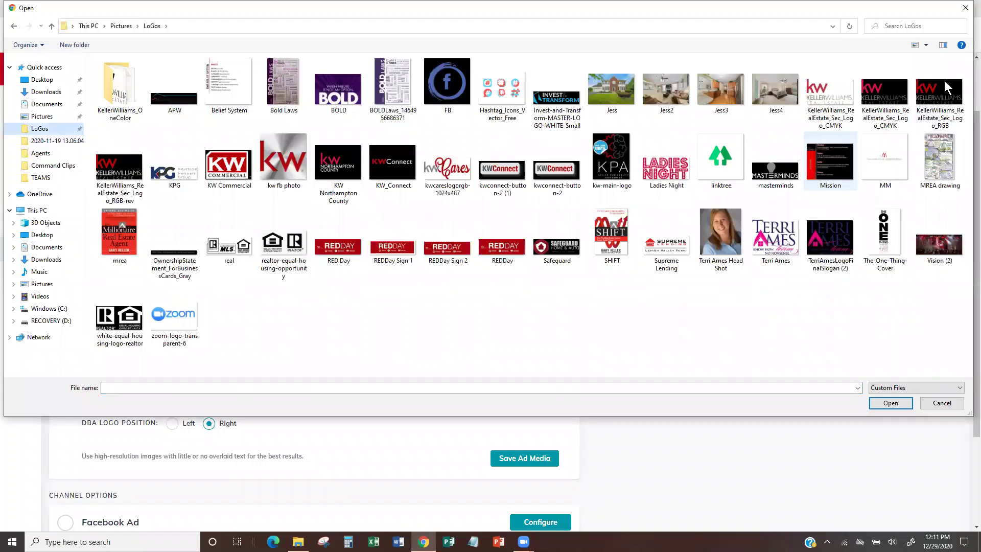
left_click(824, 99)
left_click(929, 105)
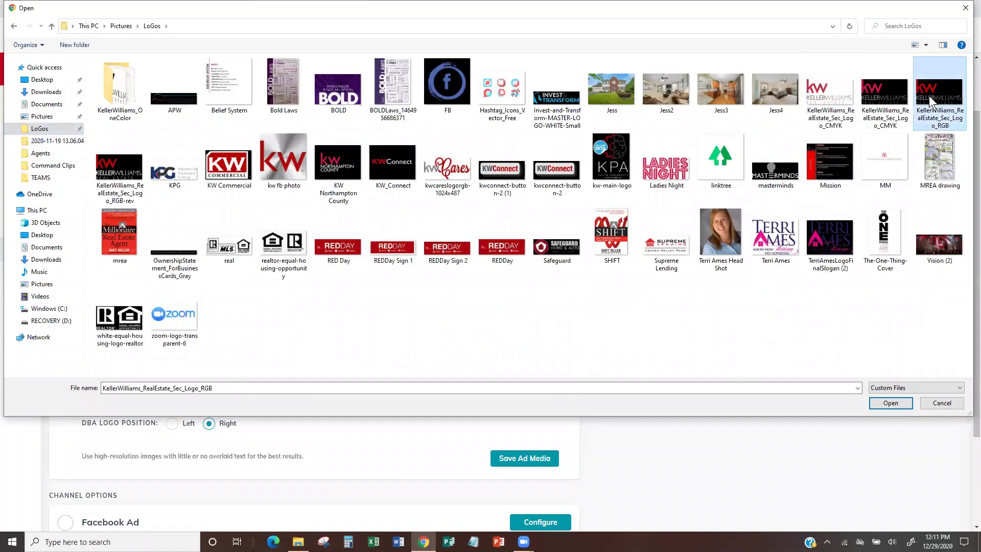
left_click(884, 403)
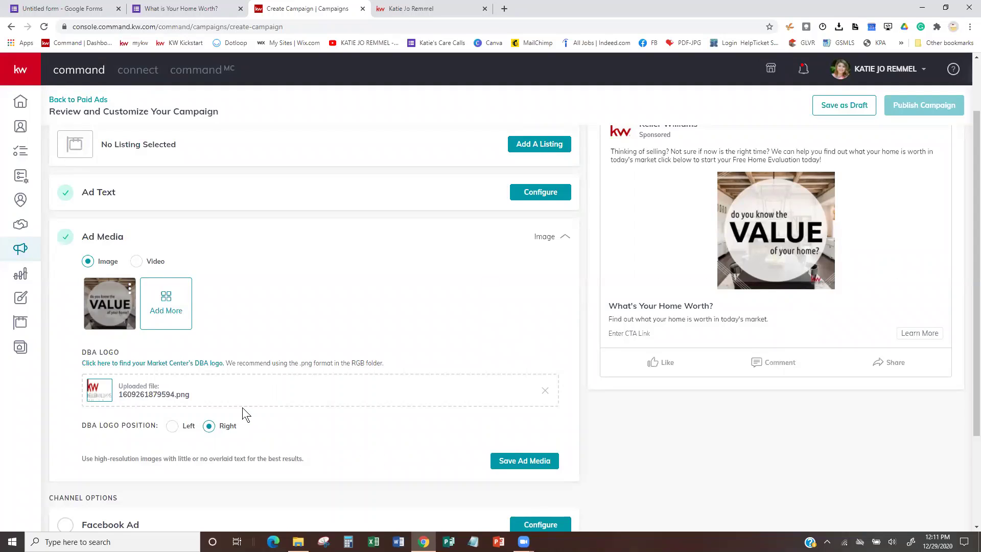
scroll(243, 408, "down", 3)
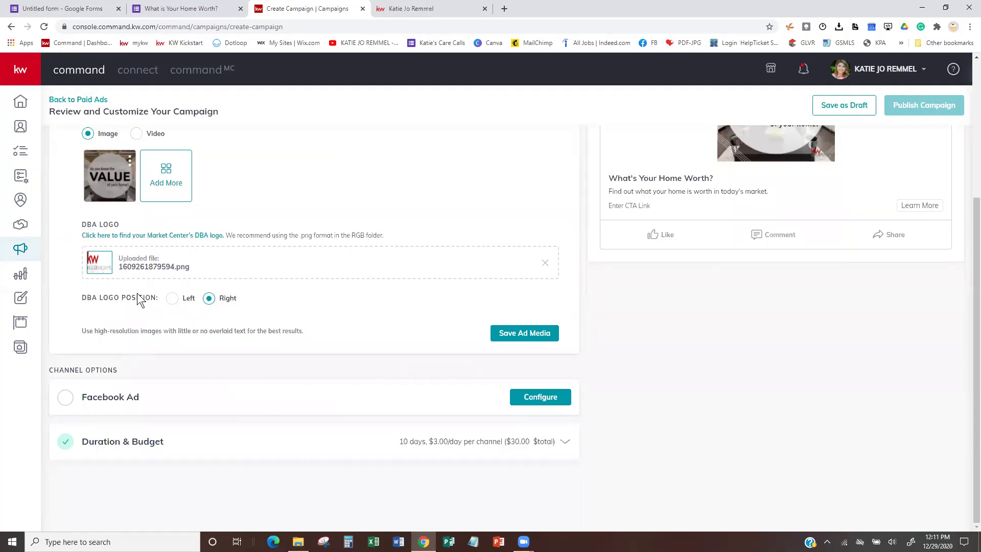
left_click(509, 332)
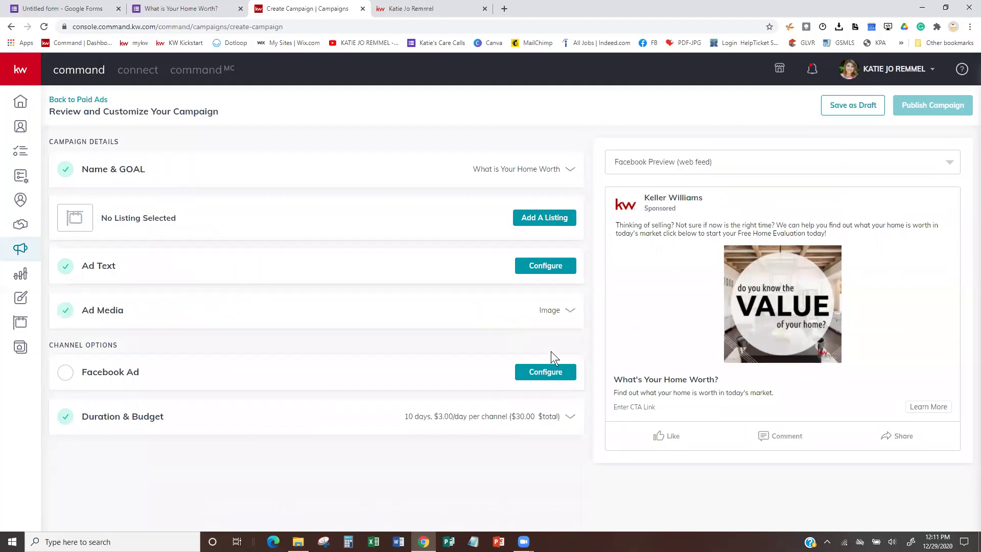
Run the Facebook ad on the Kickstart page and send viewers to a site or landing page.
left_click(555, 371)
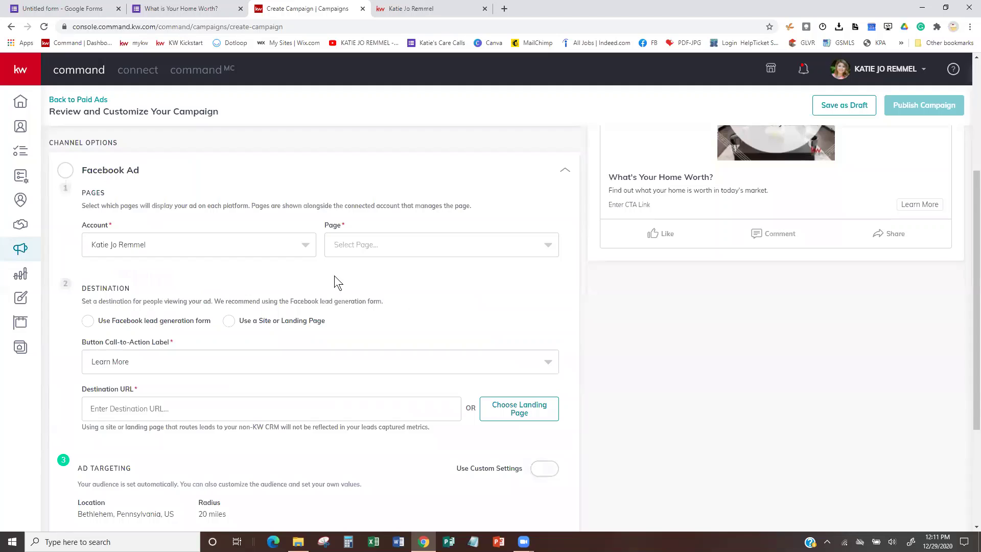
left_click(408, 245)
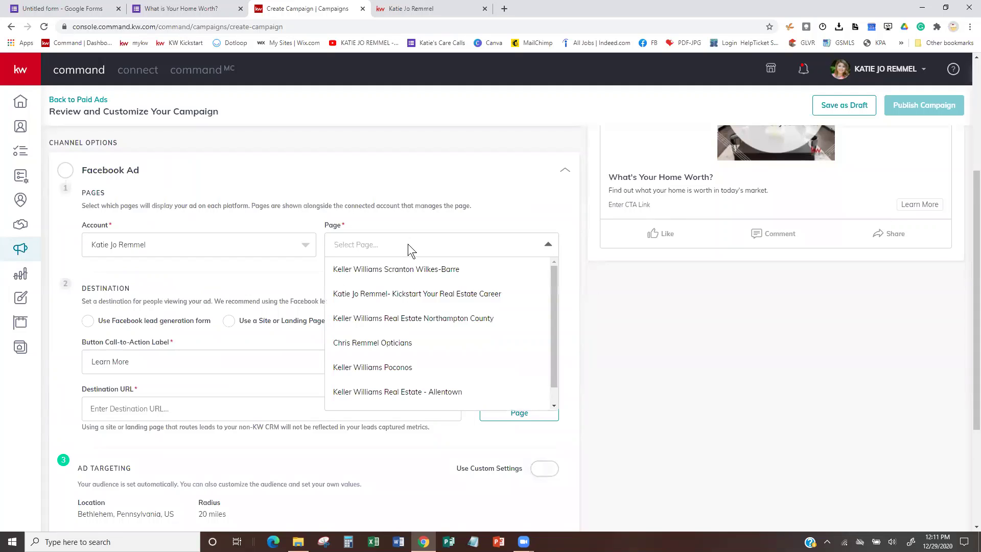
left_click(427, 293)
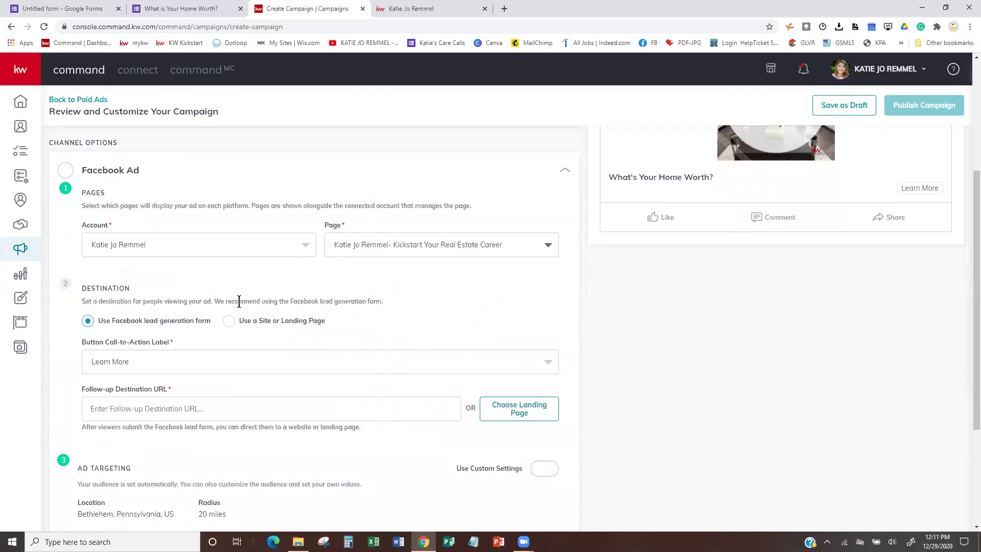
left_click(88, 322)
left_click(229, 321)
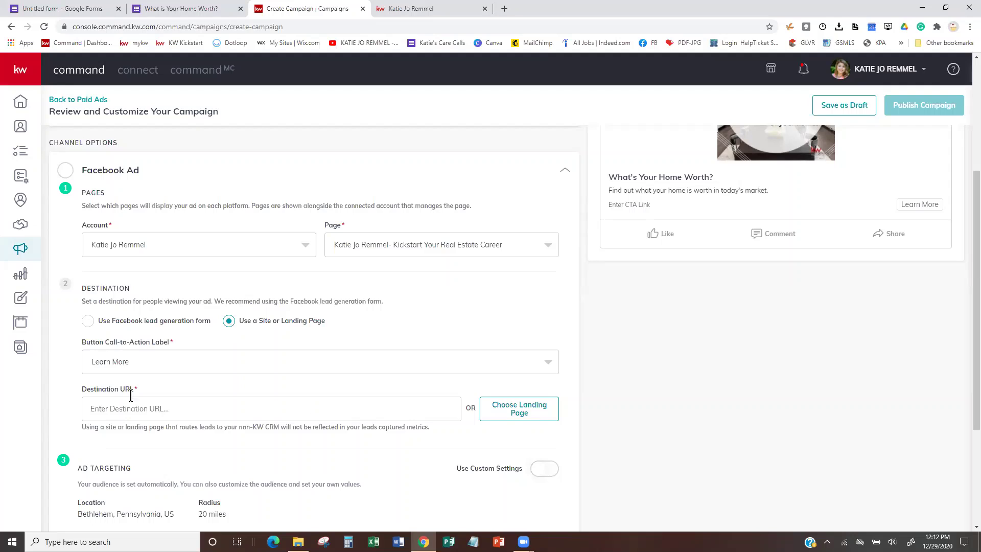
Clear the stray URL text and choose Home Value Page as the landing page.
left_click(197, 412)
left_click_drag(196, 413, 81, 407)
key("BackSpace")
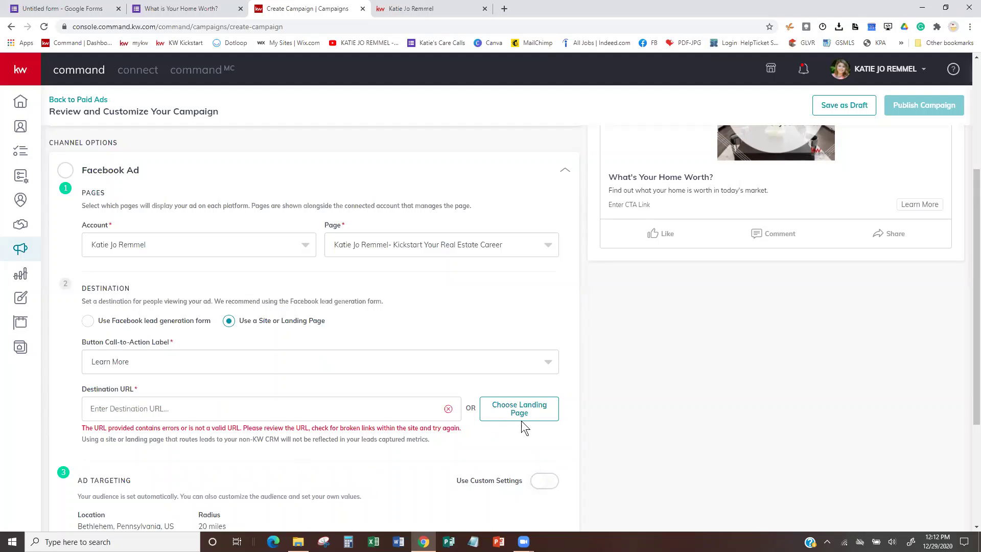
left_click(528, 416)
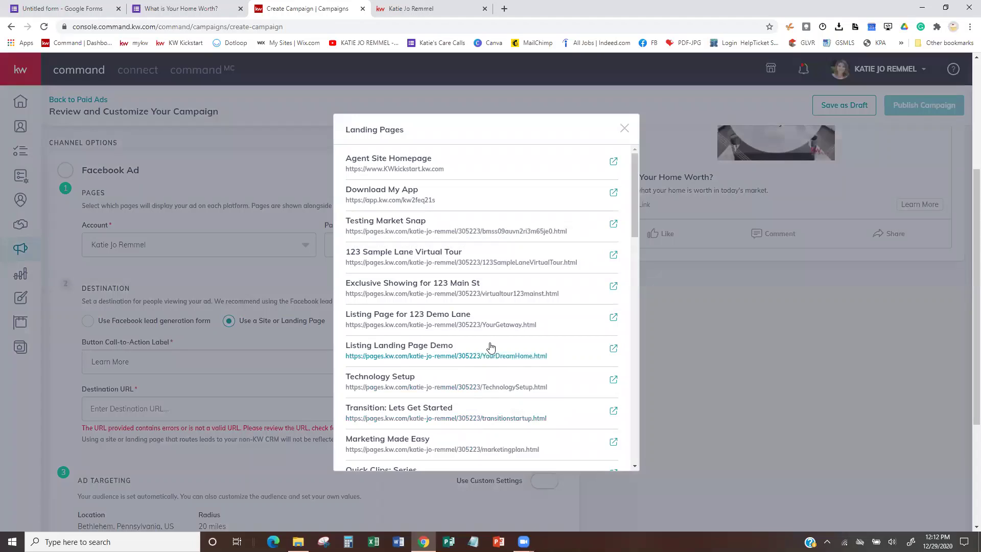
scroll(490, 347, "down", 3)
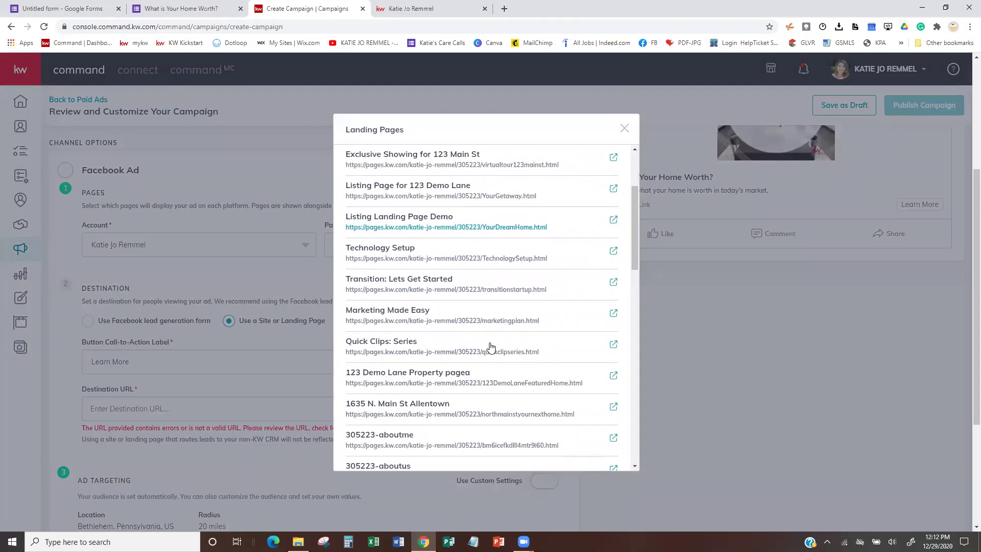
scroll(490, 347, "down", 4)
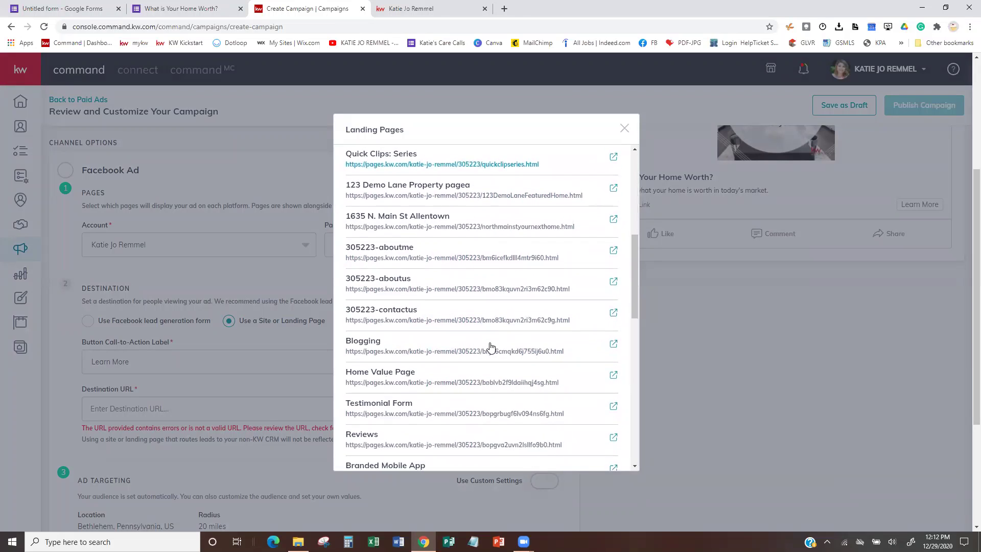
left_click(376, 373)
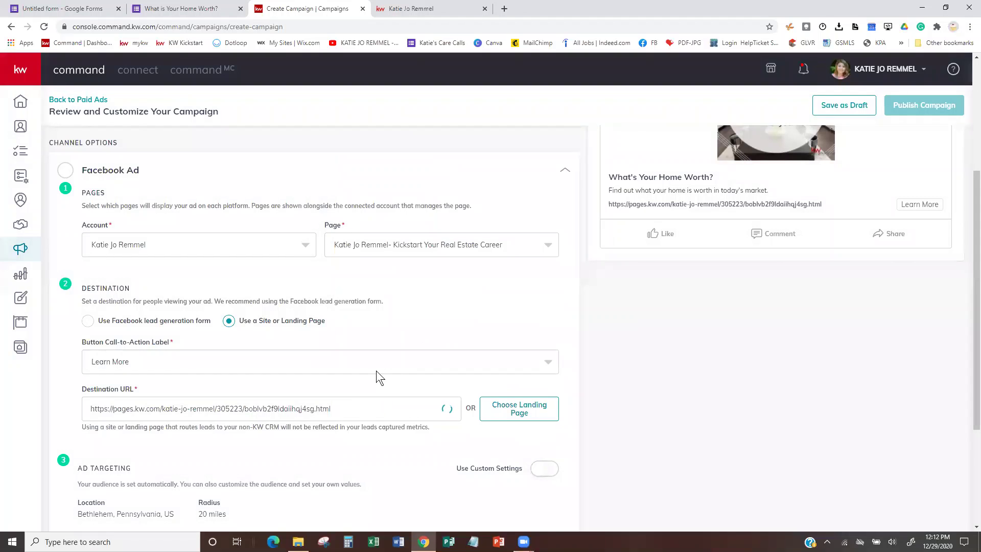
scroll(371, 408, "down", 3)
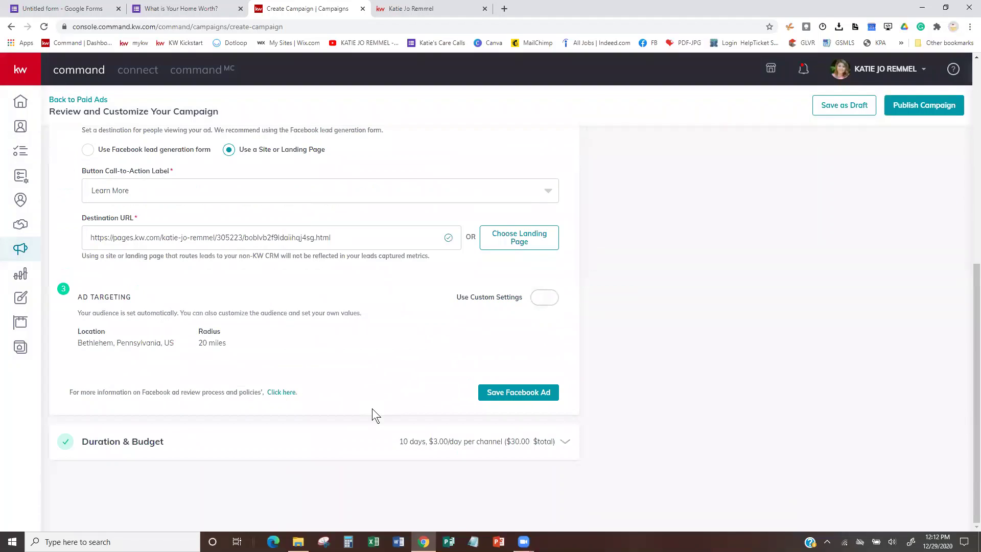
Turn on Use Custom Settings for the audience and open Expert Targeting interests.
left_click(556, 298)
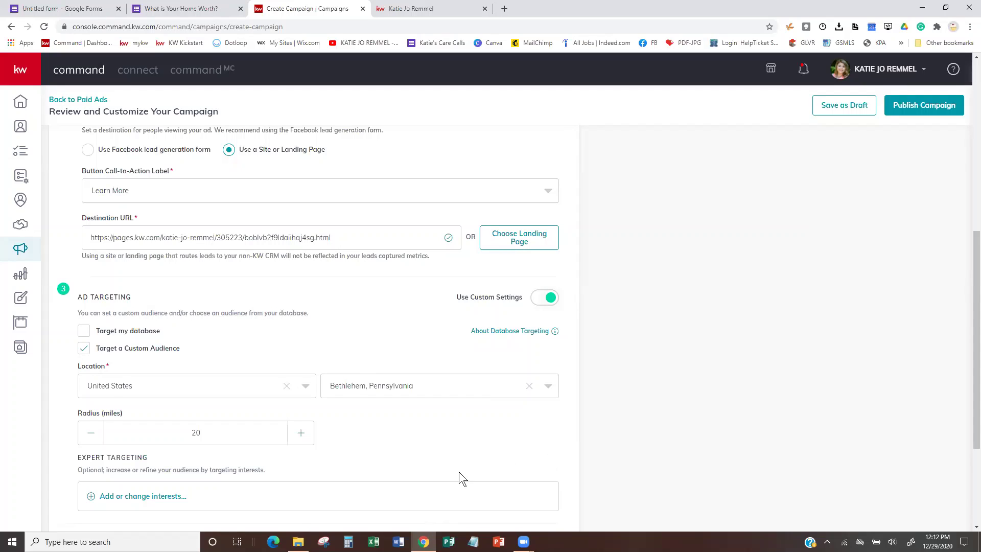
scroll(333, 408, "down", 3)
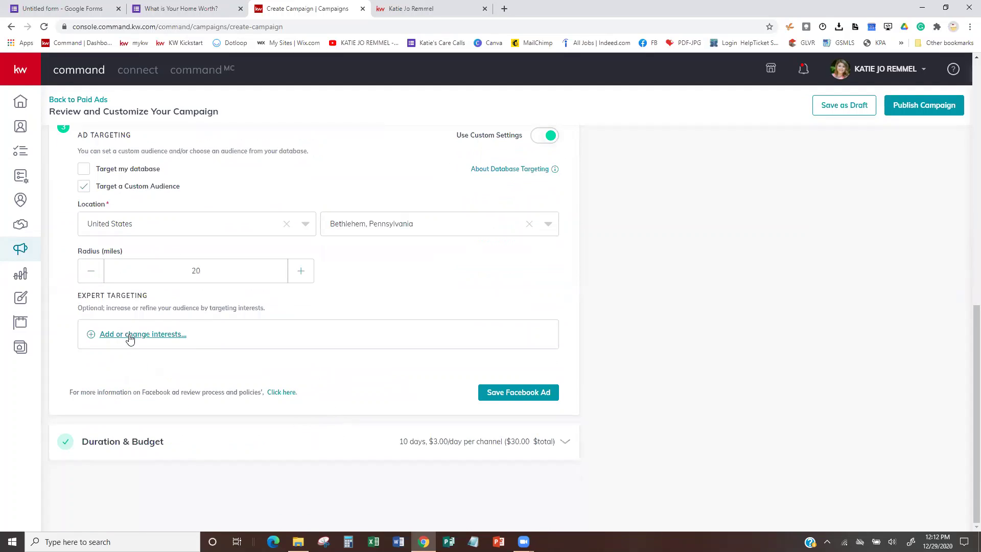
left_click(129, 335)
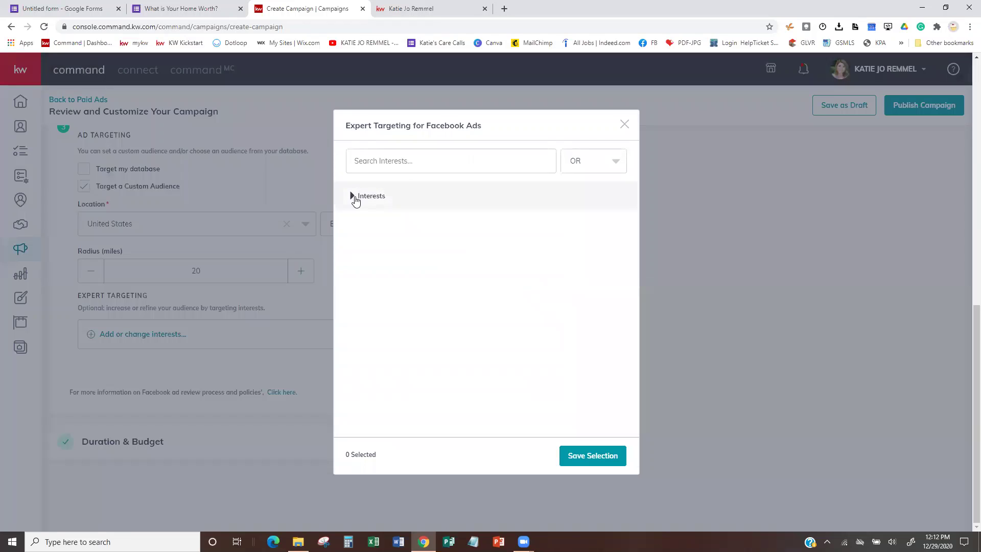
Browse the Interests list, close Expert Targeting with none selected, and expand Duration & Budget.
left_click(353, 196)
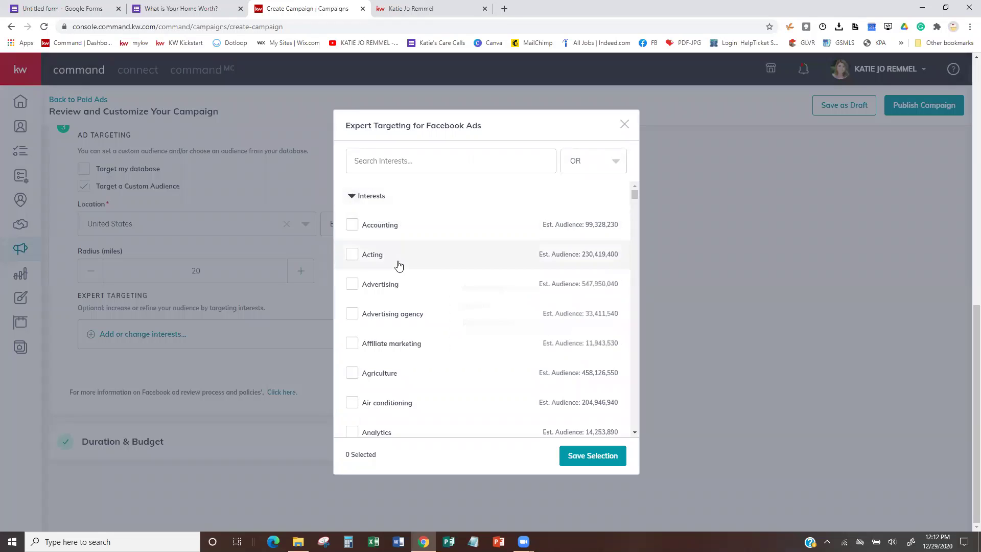
scroll(443, 331, "down", 1)
scroll(444, 330, "down", 2)
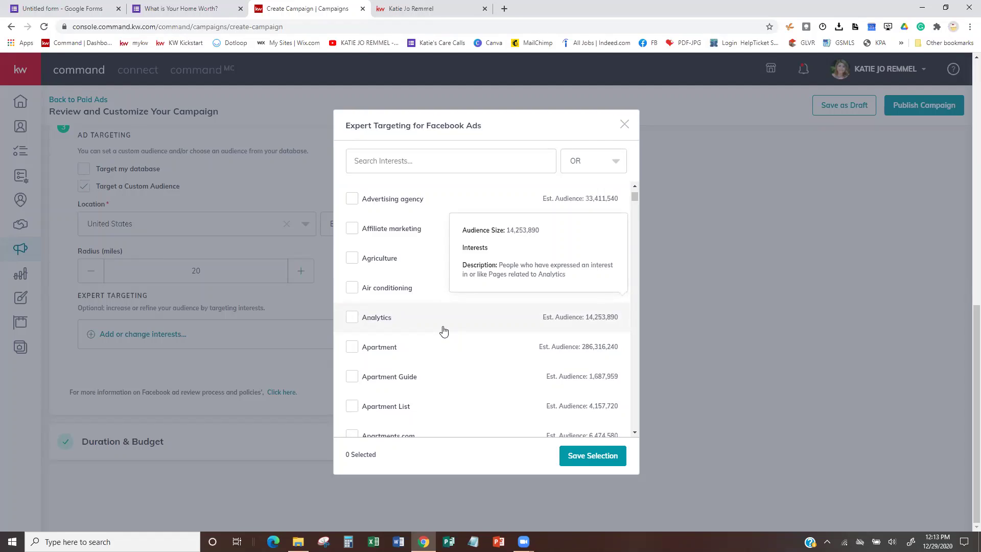
scroll(444, 331, "down", 2)
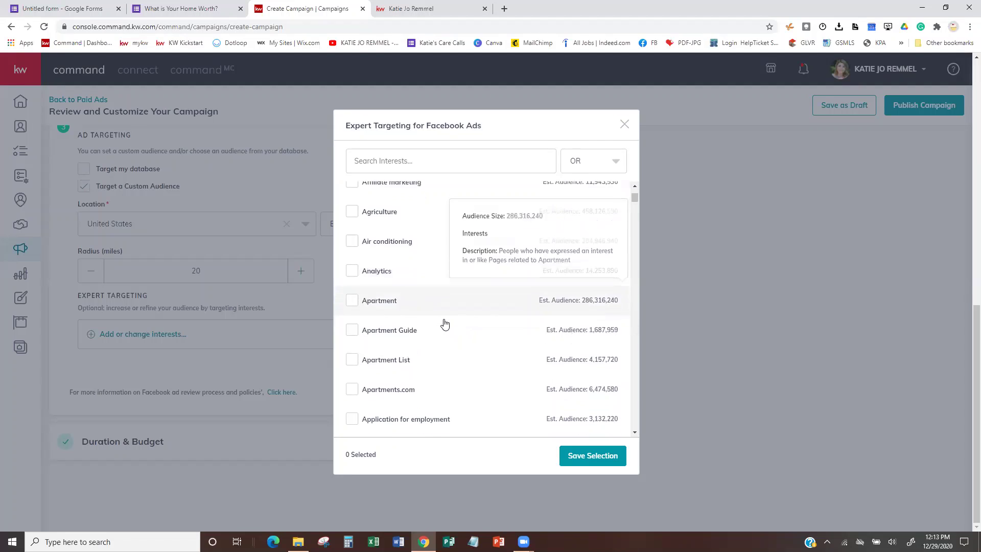
scroll(446, 316, "down", 3)
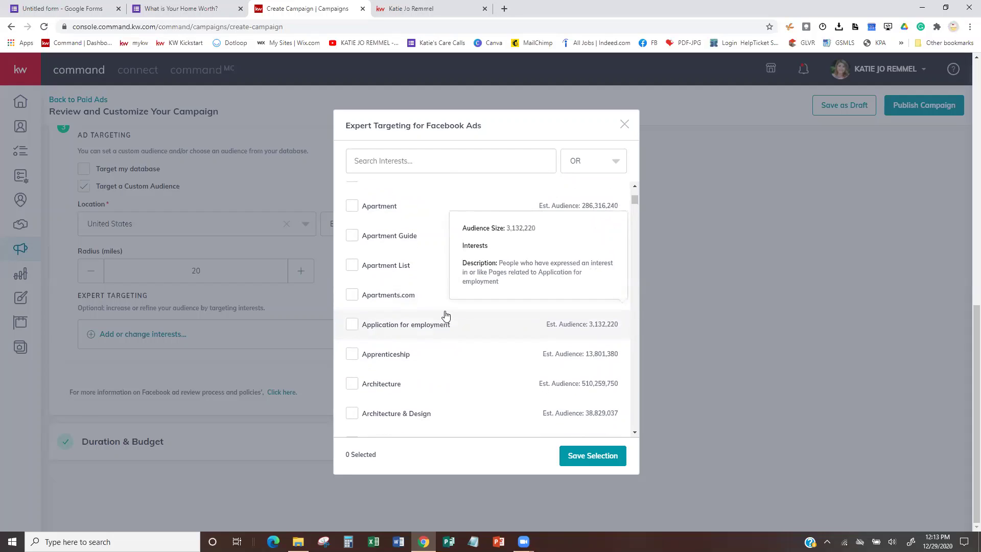
scroll(445, 316, "down", 6)
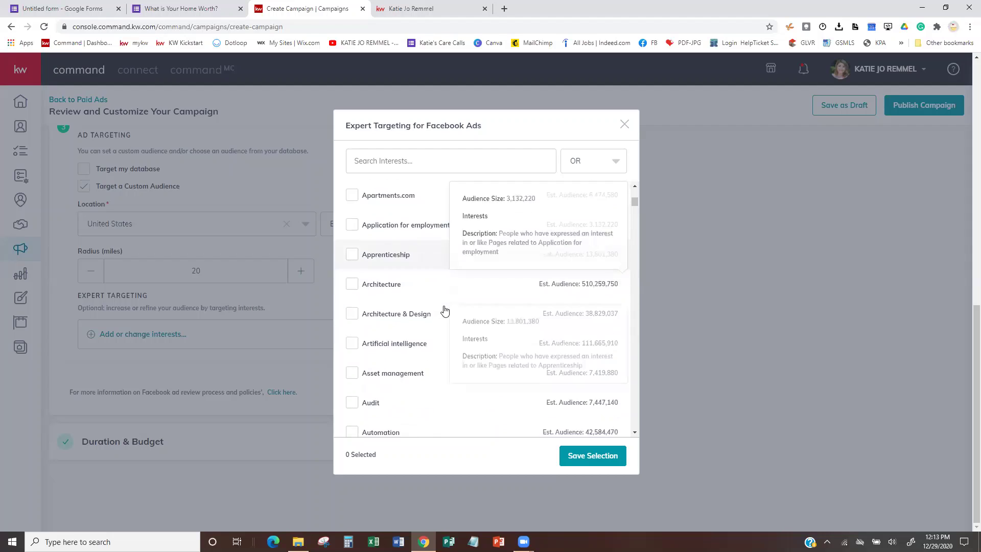
scroll(445, 308, "down", 2)
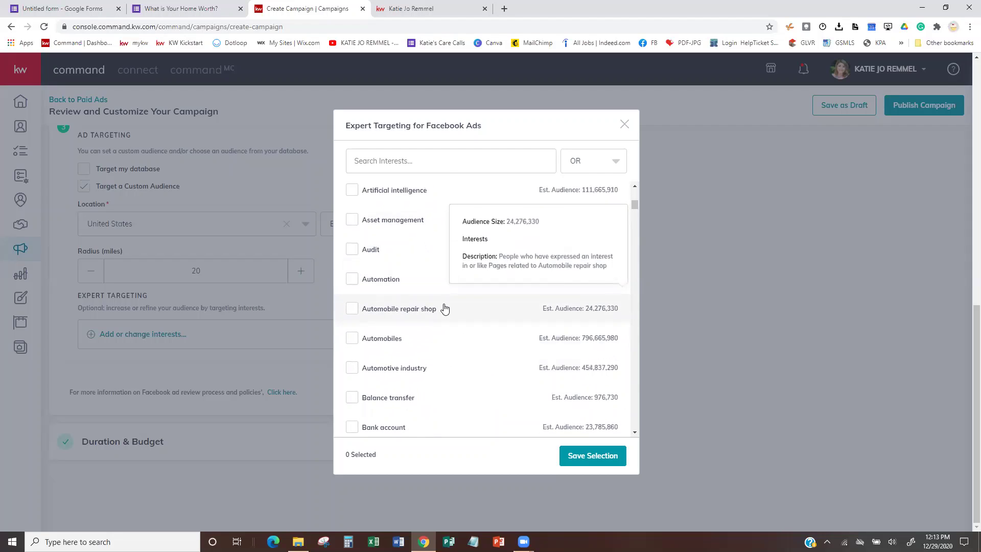
scroll(445, 306, "down", 4)
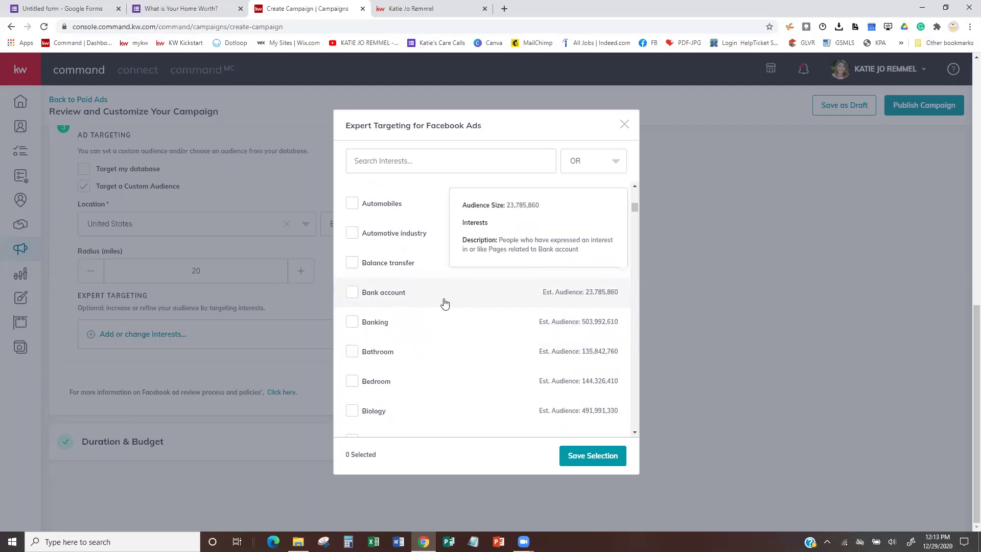
scroll(445, 296, "down", 3)
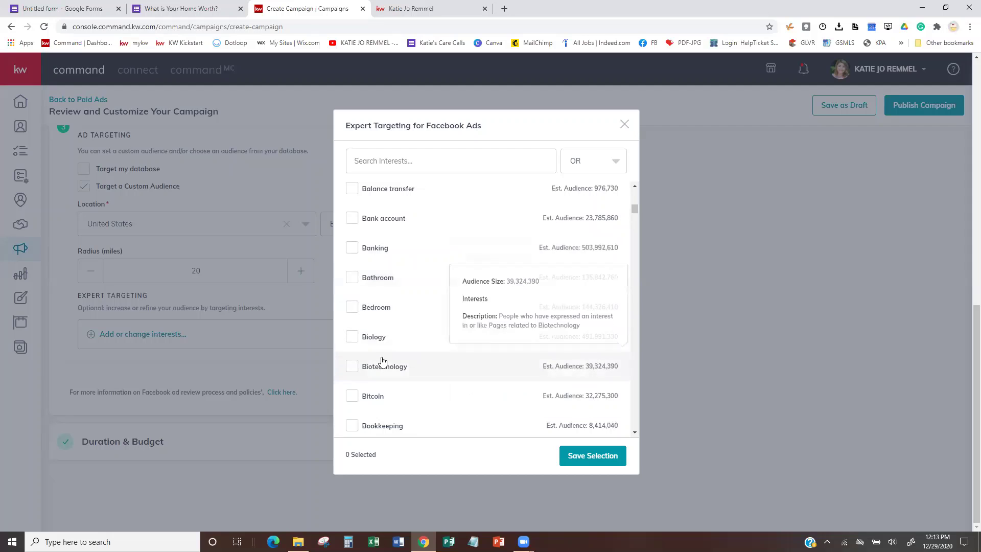
scroll(382, 359, "down", 1)
scroll(383, 356, "down", 3)
scroll(408, 327, "down", 3)
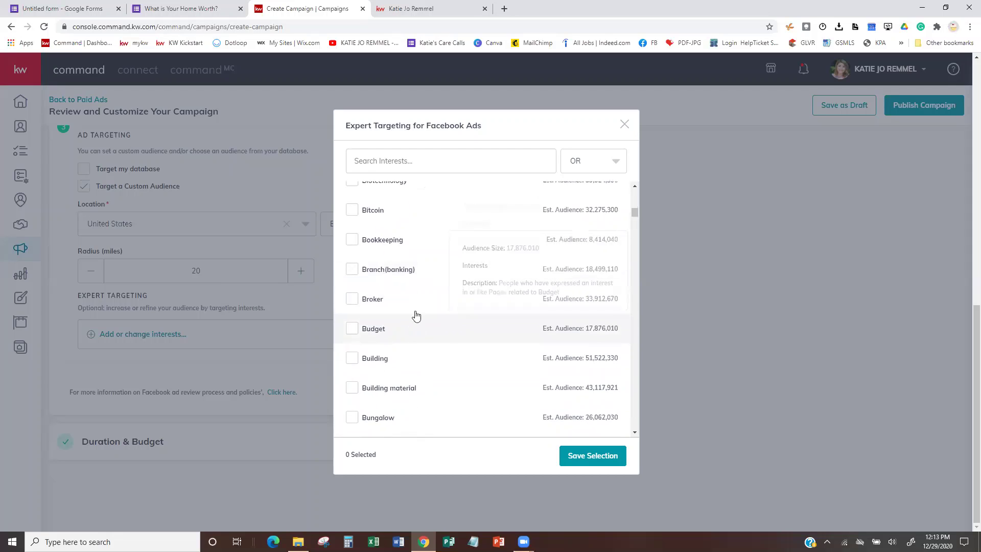
left_click(620, 122)
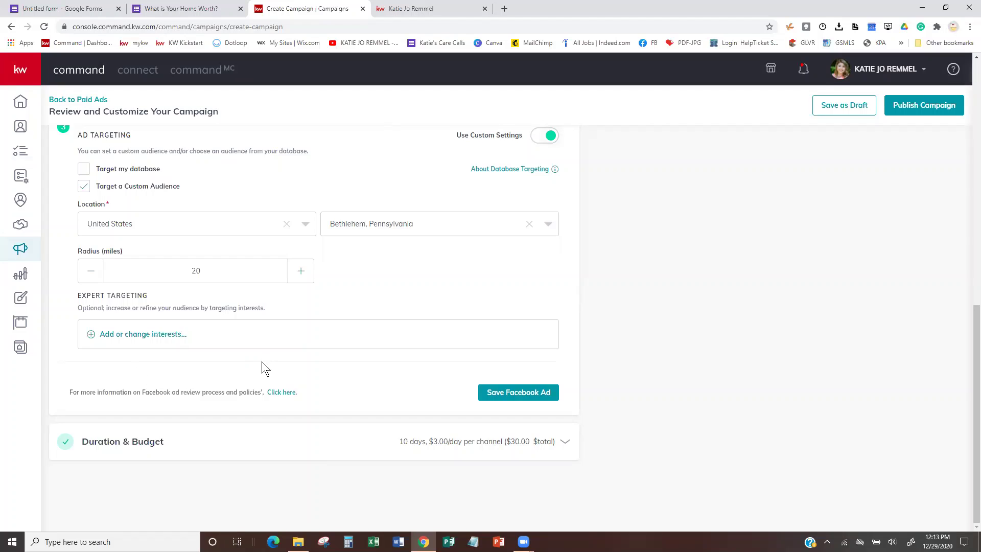
left_click(524, 445)
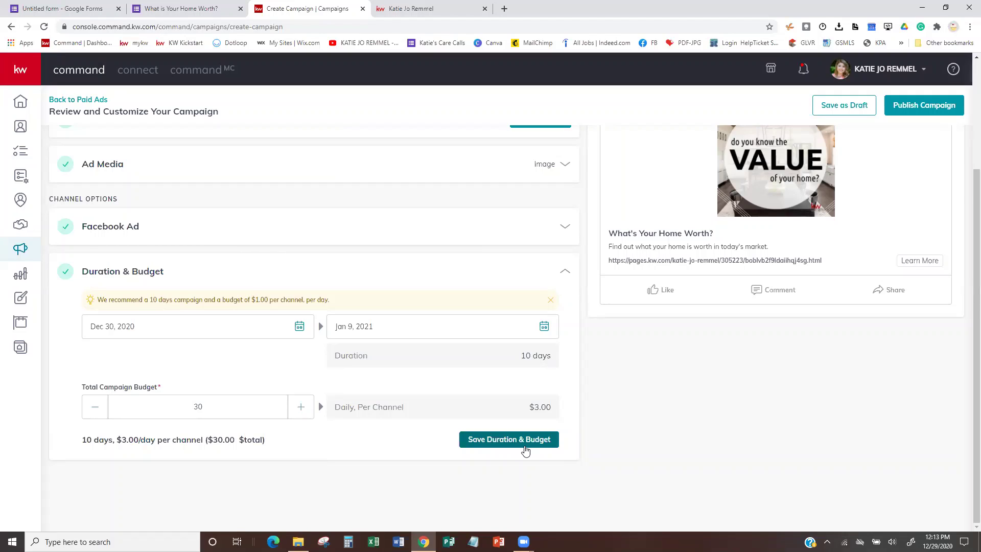
Set the end date to Jan 6, 2021 and lower the total budget to $15.
left_click(543, 330)
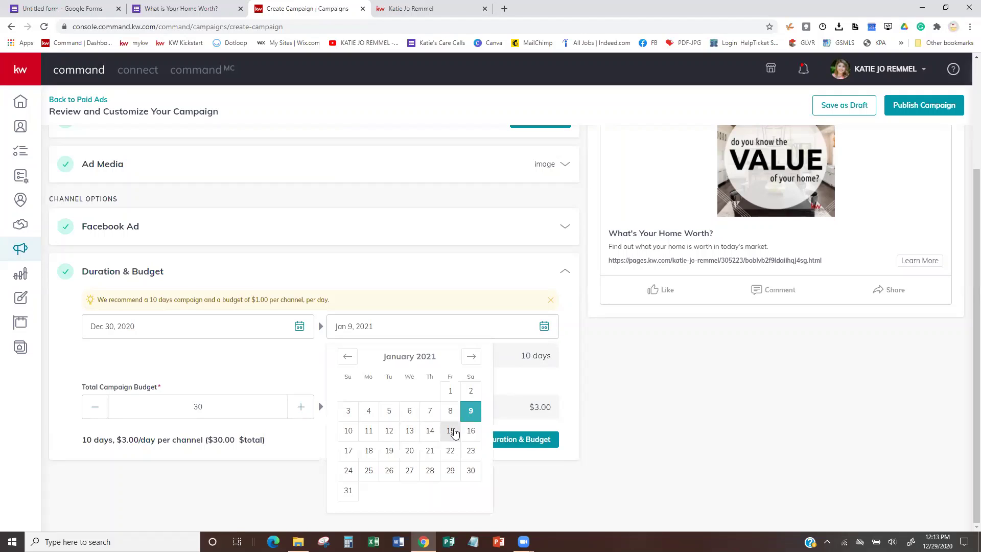
left_click(409, 412)
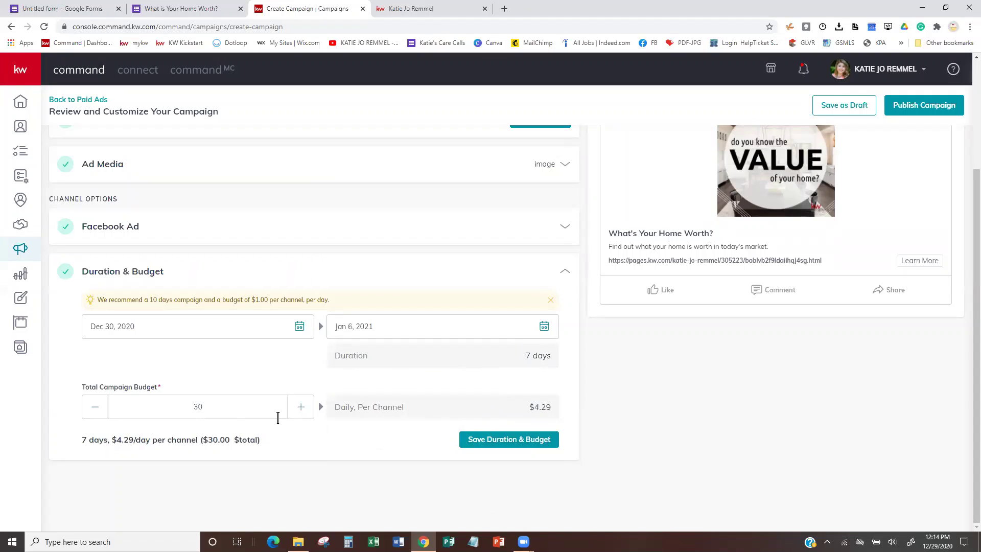
left_click(95, 411)
left_click(94, 411)
left_click(95, 410)
left_click(94, 411)
left_click(95, 410)
left_click(95, 411)
left_click(94, 411)
left_click(94, 411)
left_click(94, 410)
left_click(95, 411)
left_click(94, 411)
left_click(94, 410)
left_click(95, 411)
left_click(95, 411)
left_click(94, 410)
Save the 7-day, $15 duration and budget ($2.14 daily per channel).
scroll(850, 205, "up", 2)
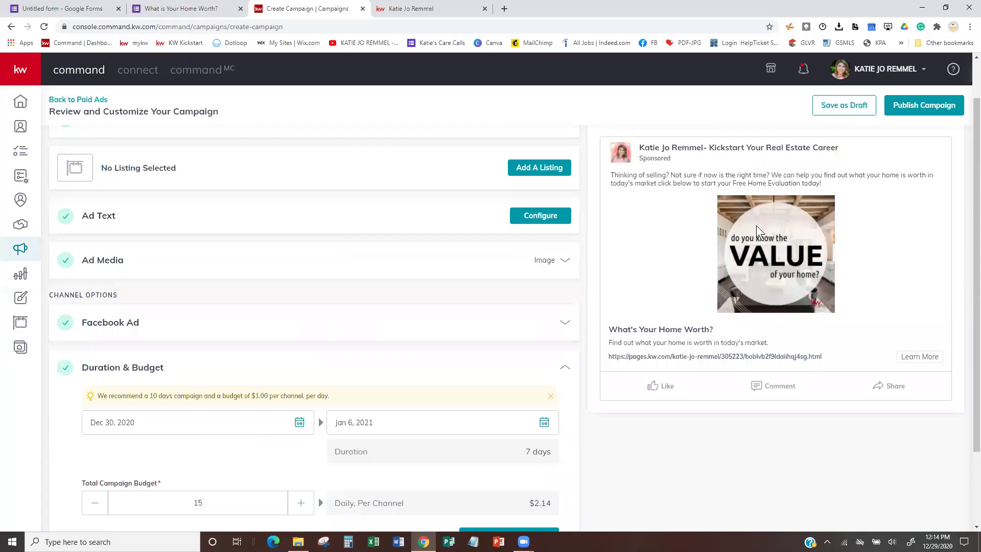
scroll(539, 308, "down", 2)
scroll(540, 308, "up", 2)
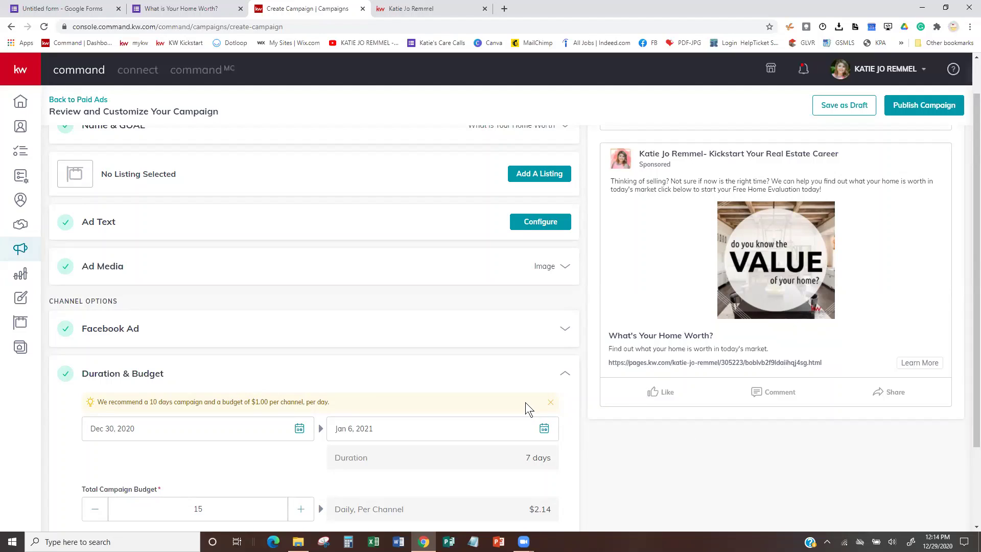
scroll(526, 407, "down", 2)
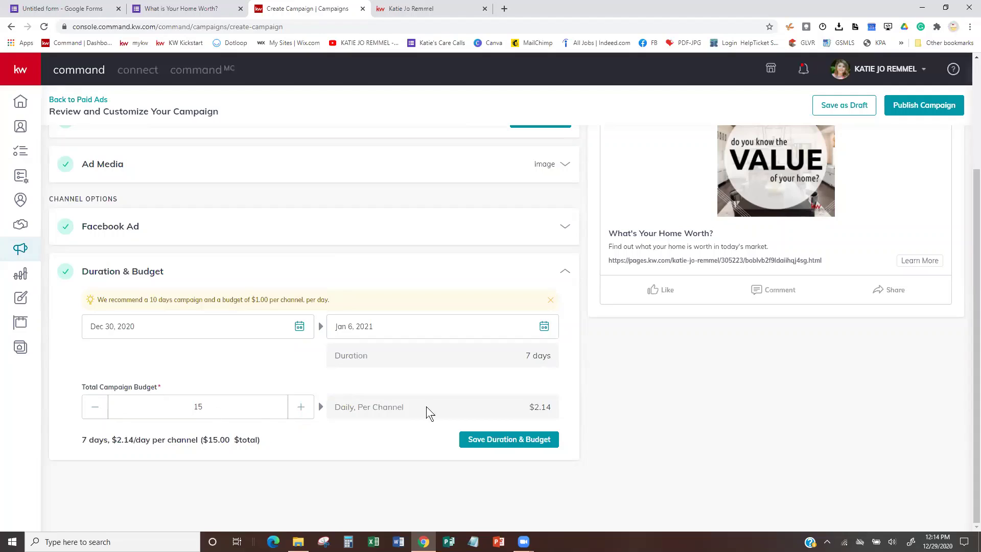
left_click(525, 433)
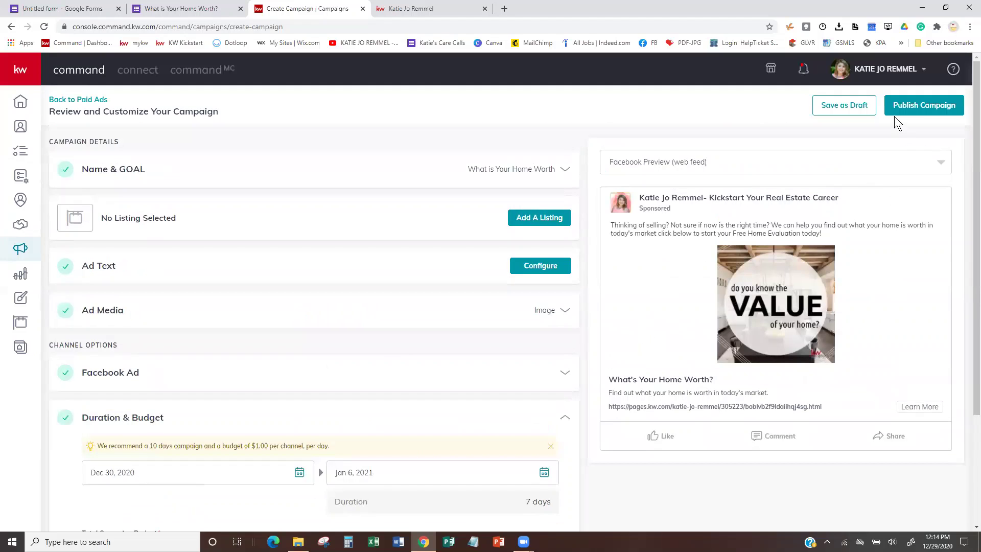
Try publishing the campaign, then dismiss the Select Payment Profile prompt.
left_click(907, 107)
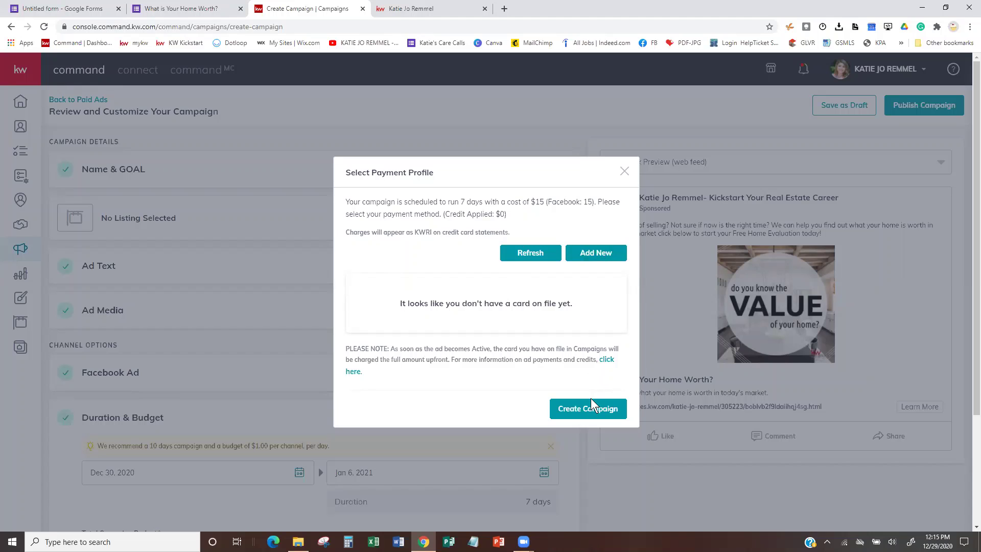
left_click(624, 171)
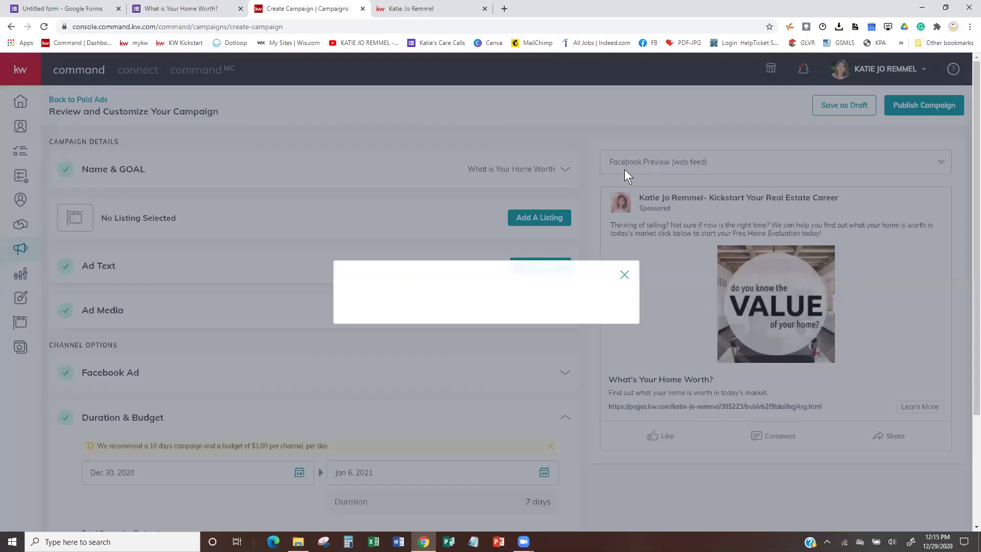
scroll(379, 371, "down", 3)
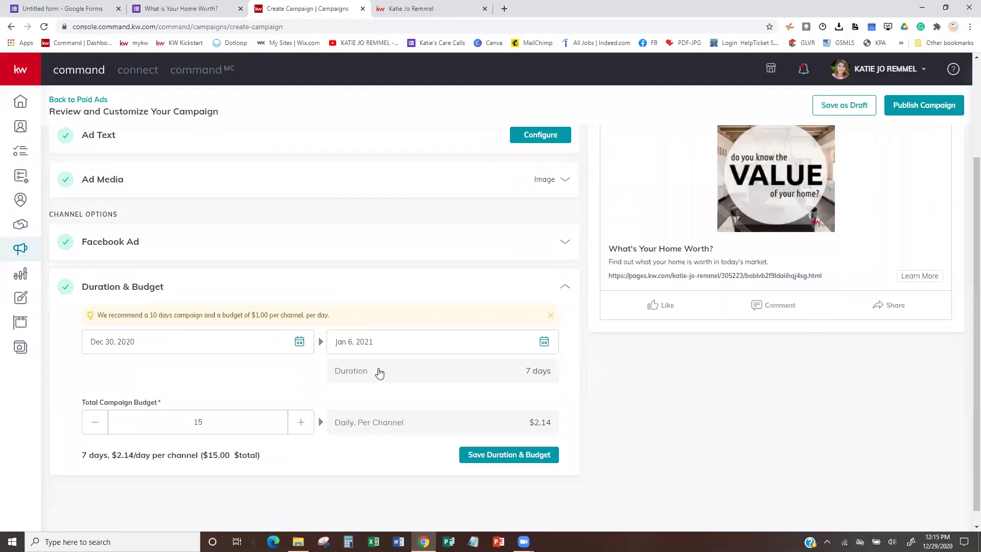
scroll(378, 368, "down", 1)
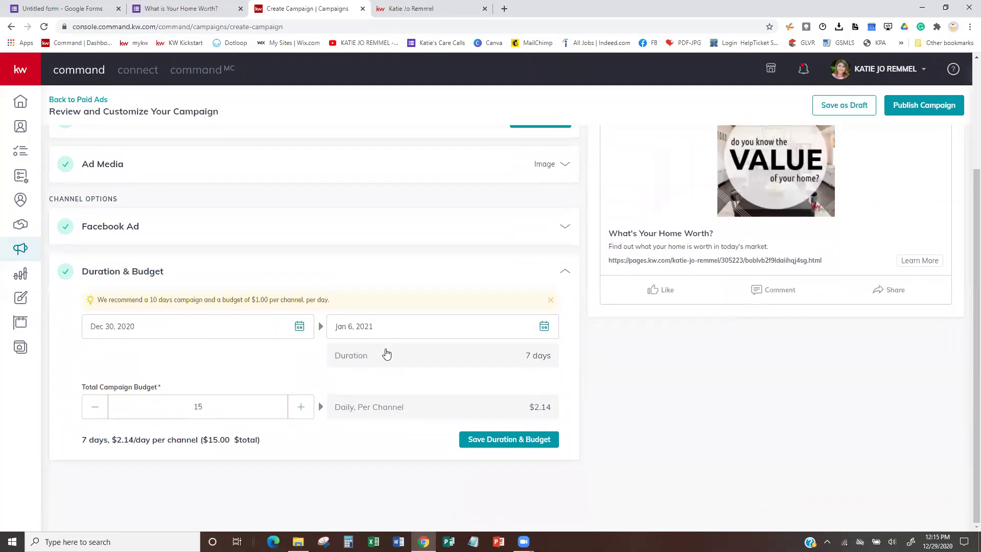
scroll(376, 388, "up", 3)
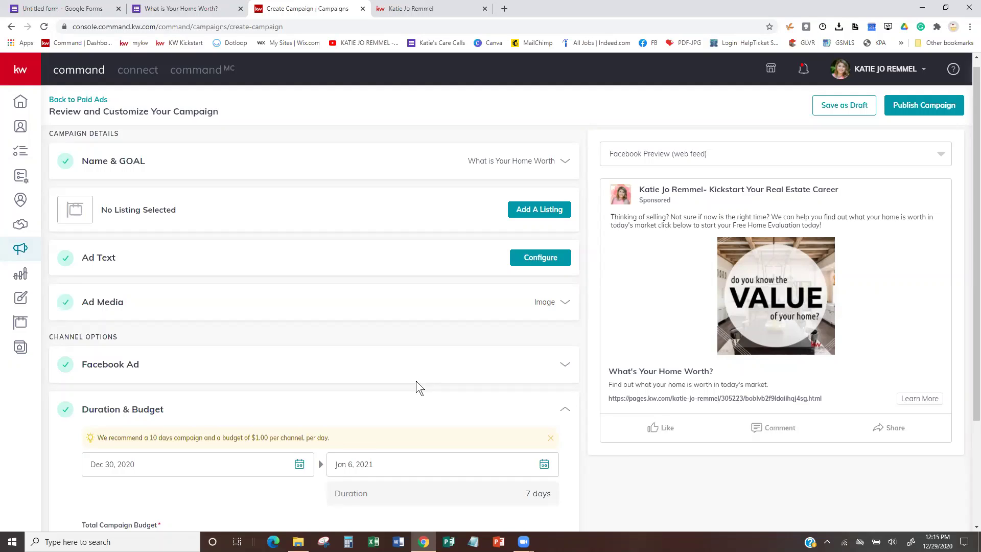
Expand the Facebook Ad settings and switch to the home-value landing page.
scroll(482, 333, "down", 1)
left_click(512, 315)
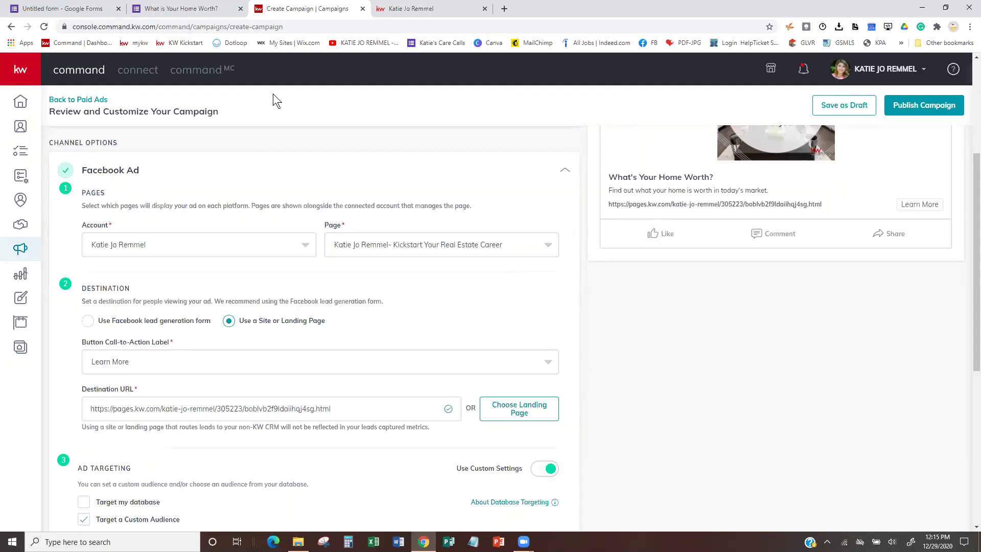
left_click(408, 8)
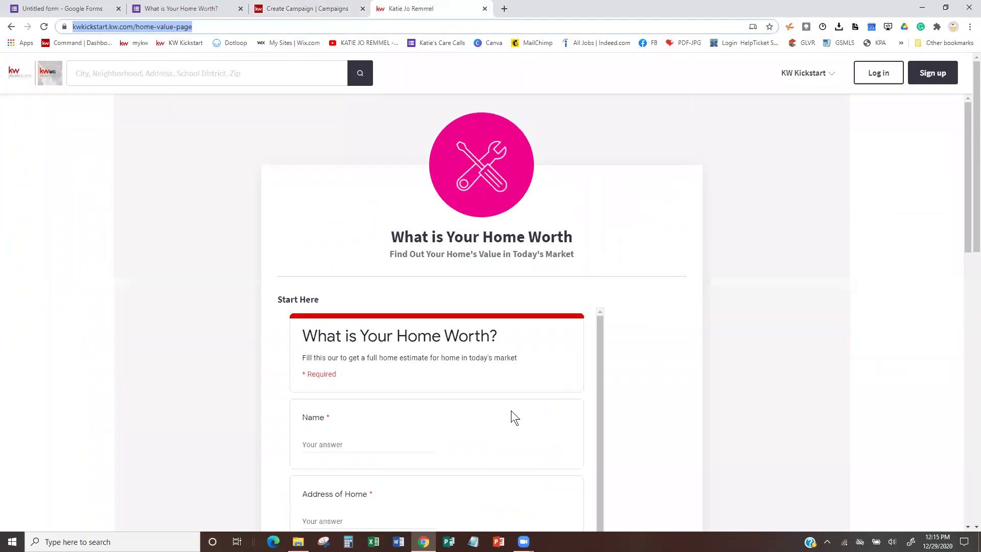
Scroll through the embedded 'What is Your Home Worth?' form, then return to Create Campaign.
scroll(522, 400, "down", 1)
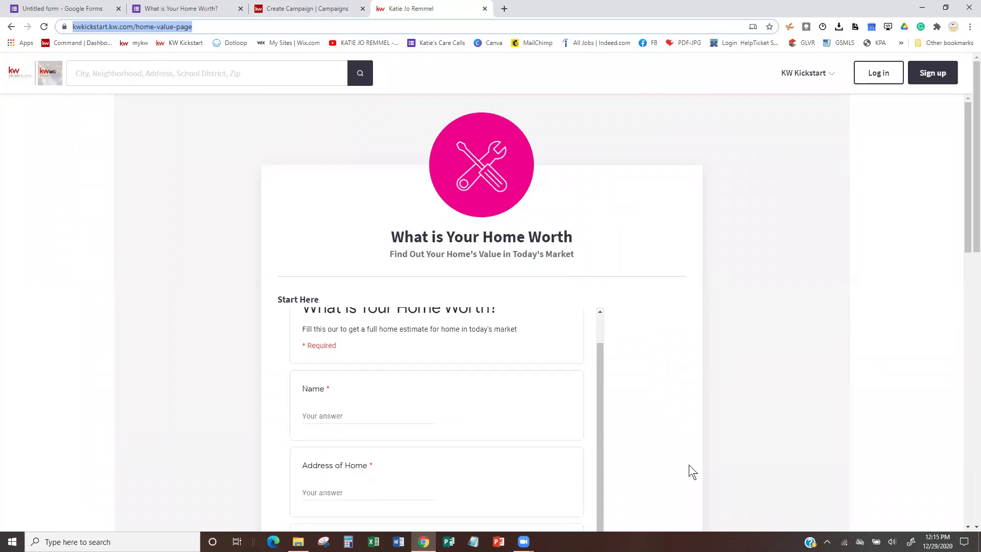
scroll(688, 465, "down", 3)
left_click_drag(724, 306, 775, 191)
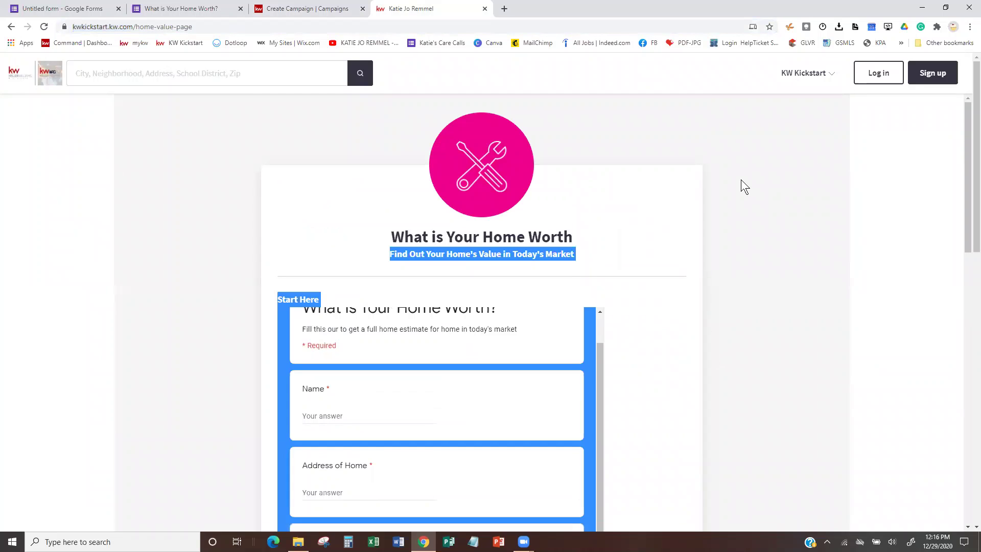
left_click(820, 378)
scroll(796, 494, "down", 6)
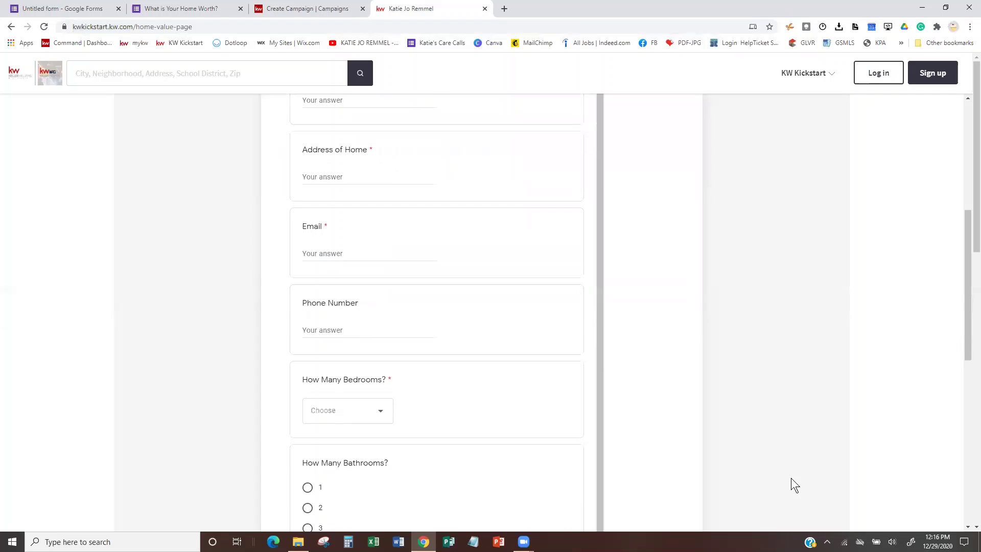
scroll(791, 478, "down", 7)
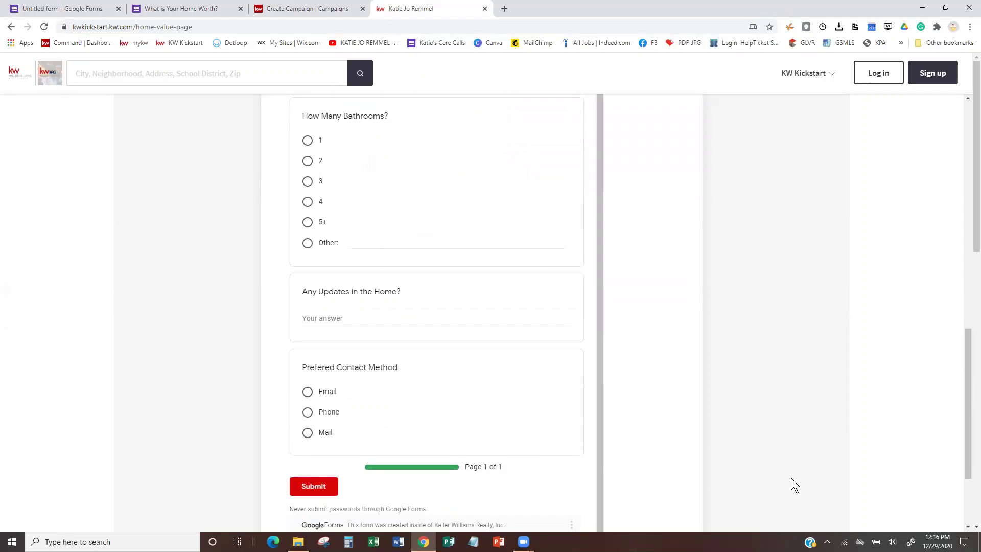
scroll(791, 478, "down", 2)
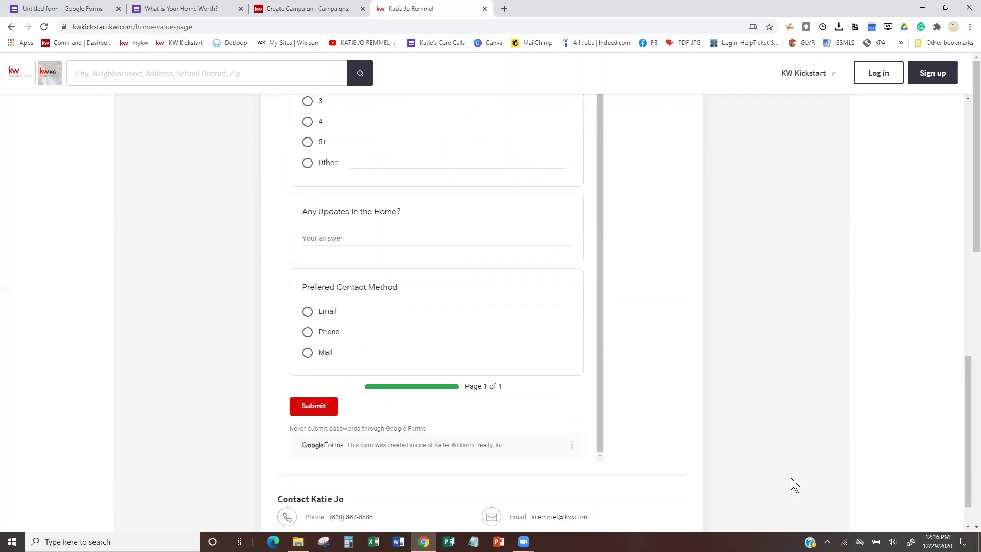
left_click(272, 9)
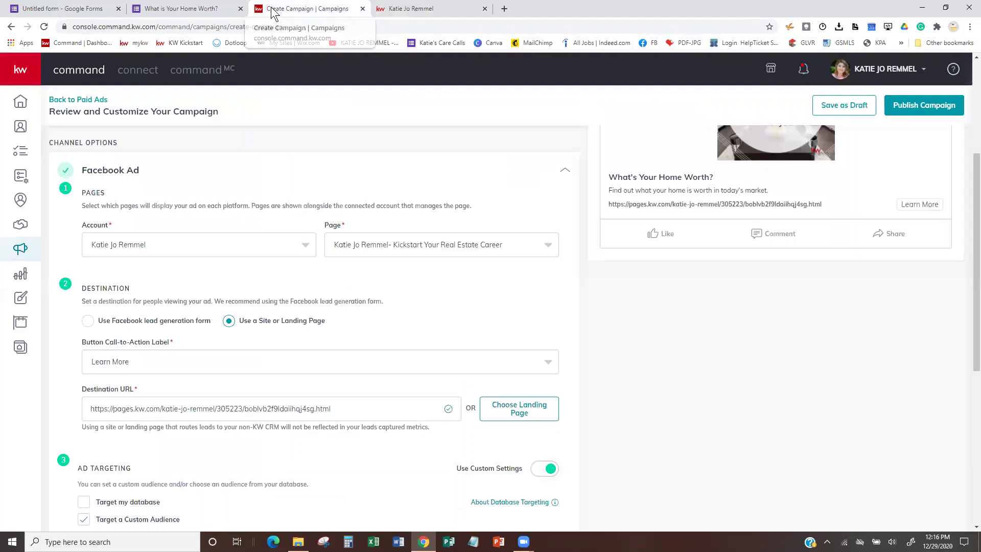
On the live home-worth form, enter a test contact's name and home address.
left_click(167, 9)
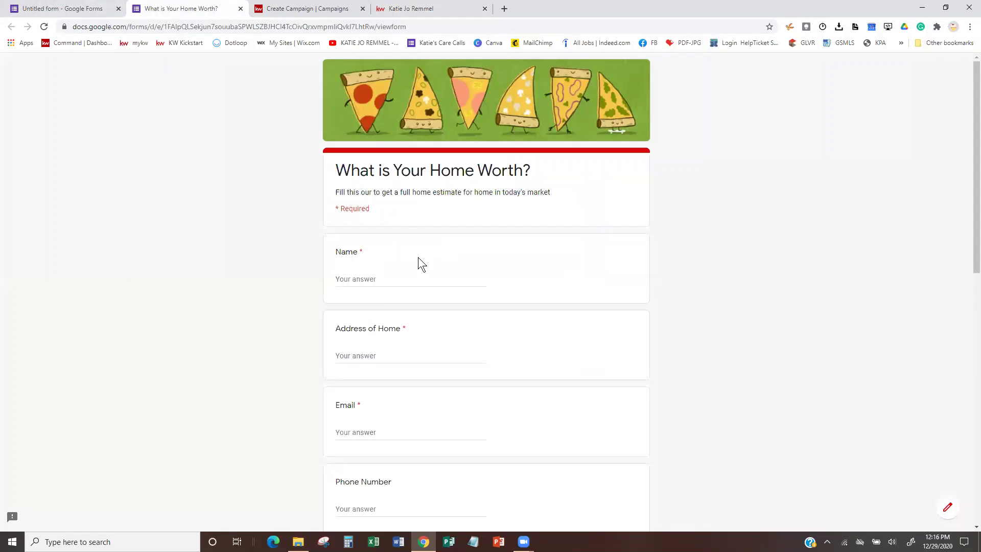
left_click(389, 277)
left_click(395, 358)
type("2")
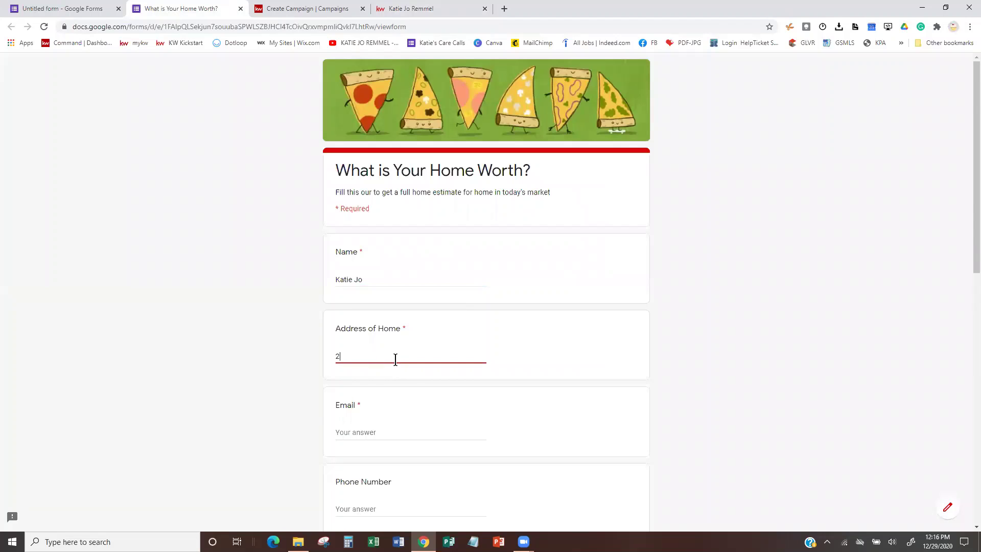
type("6901")
key("BackSpace")
key("BackSpace")
key("BackSpace")
key("BackSpace")
scroll(507, 357, "down", 2)
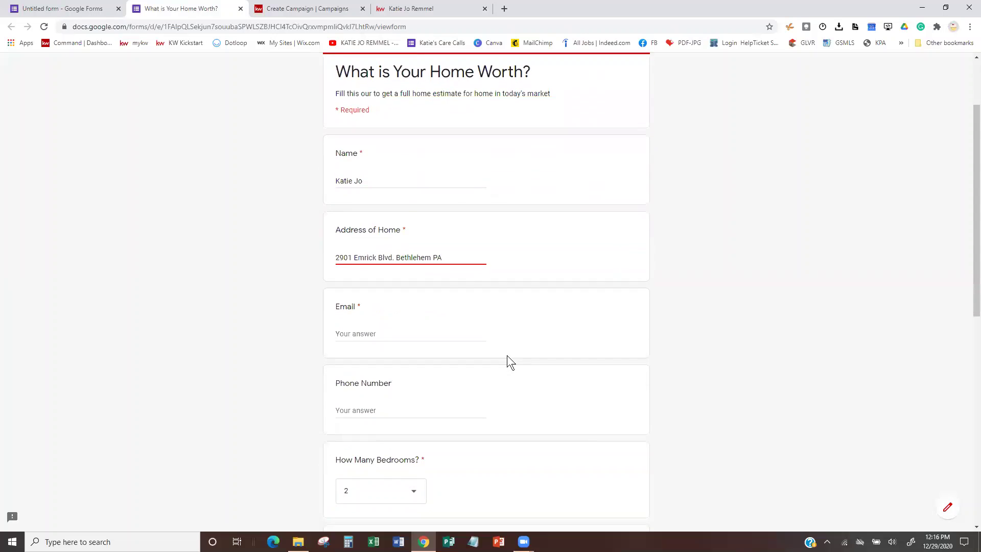
scroll(506, 354, "down", 2)
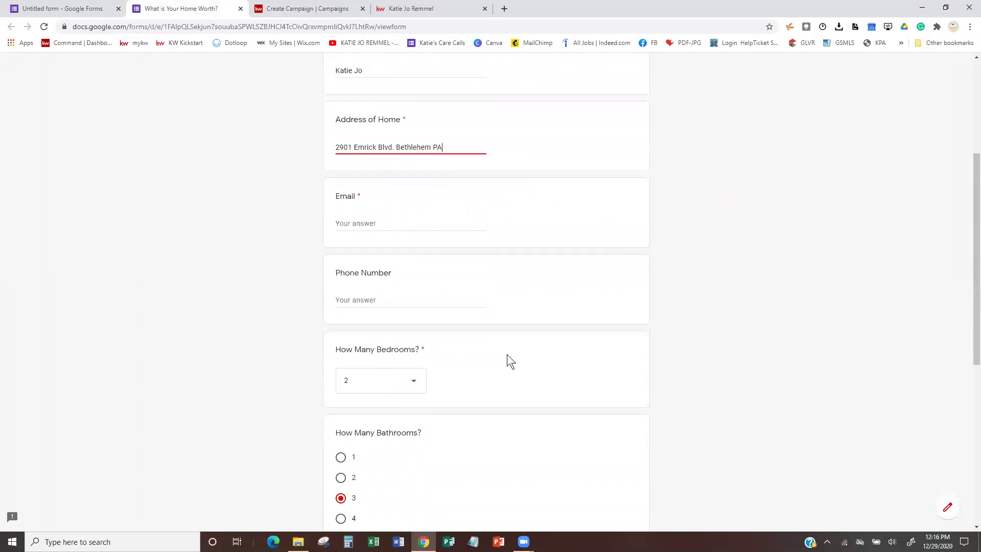
Fill in the test contact's email address and phone number.
left_click(362, 224)
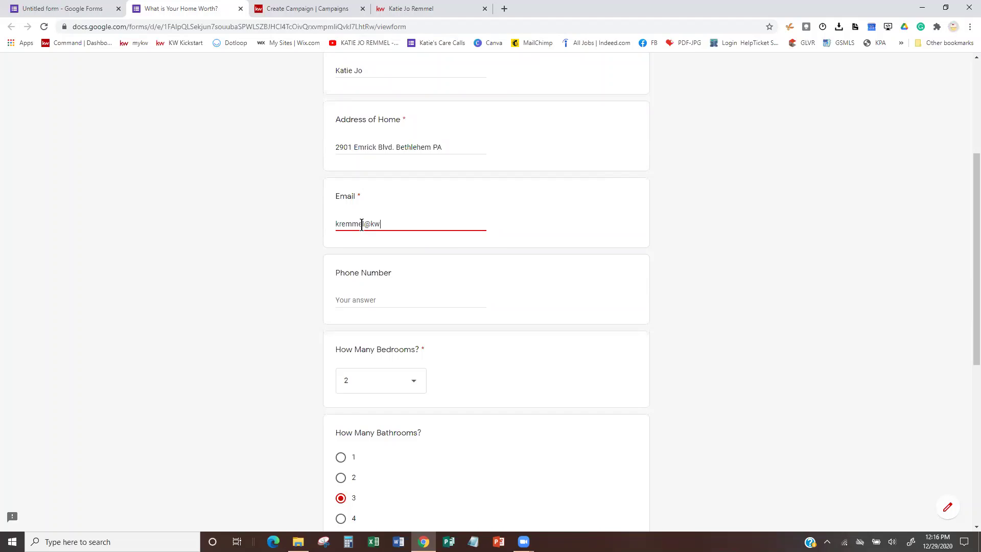
left_click(389, 300)
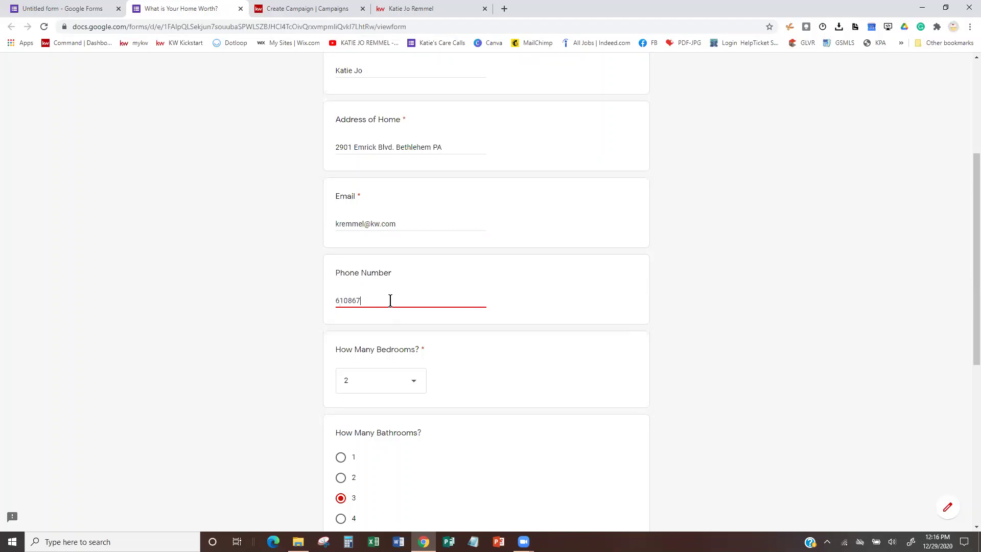
Answer Bedrooms 3, Bathrooms 2, updates 'NO', preferred contact Email, and submit.
scroll(405, 378, "down", 5)
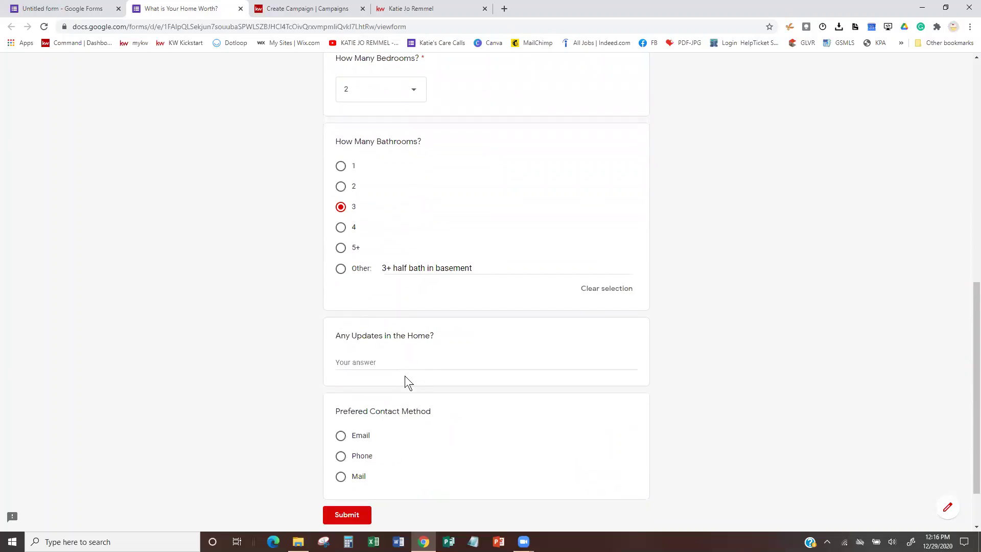
left_click(407, 92)
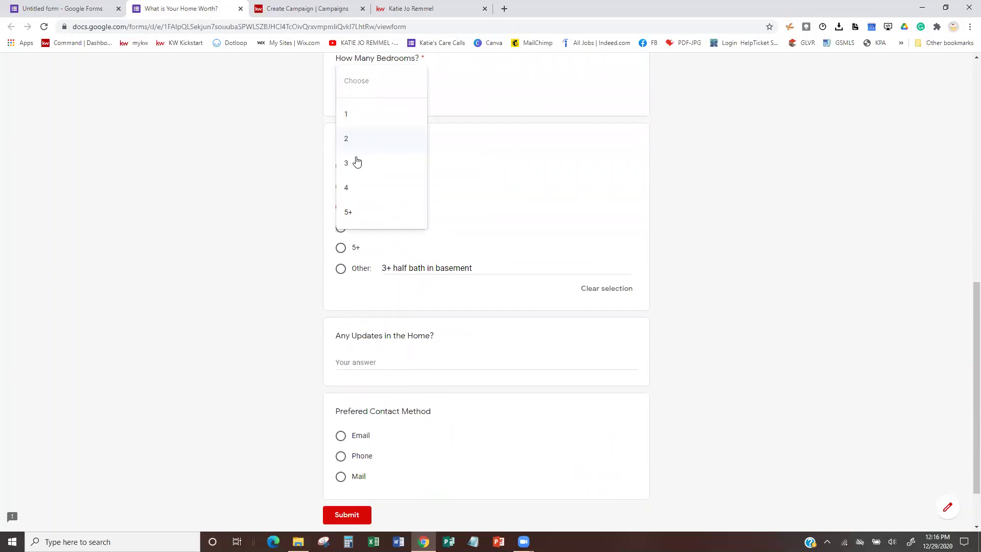
left_click(357, 163)
left_click(340, 186)
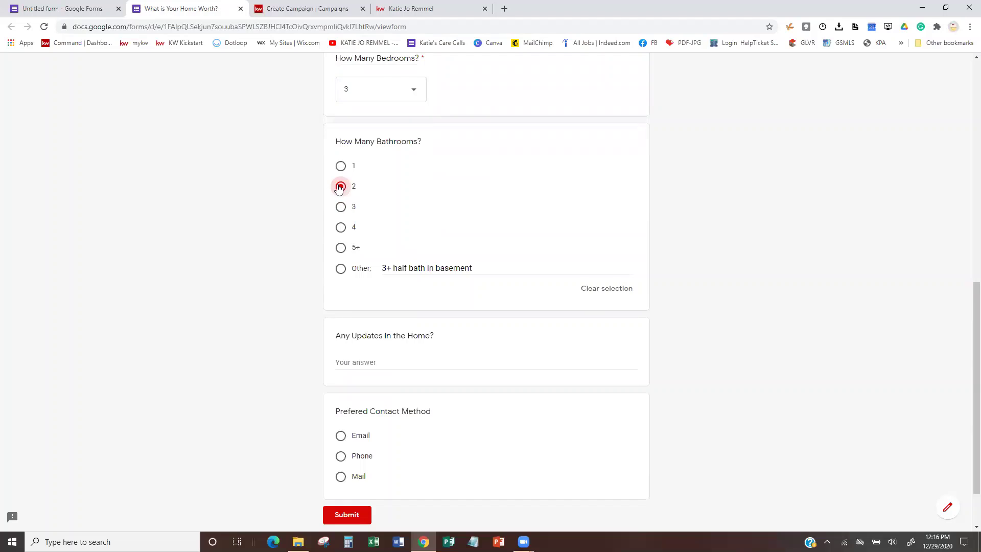
scroll(415, 352, "down", 2)
left_click(396, 293)
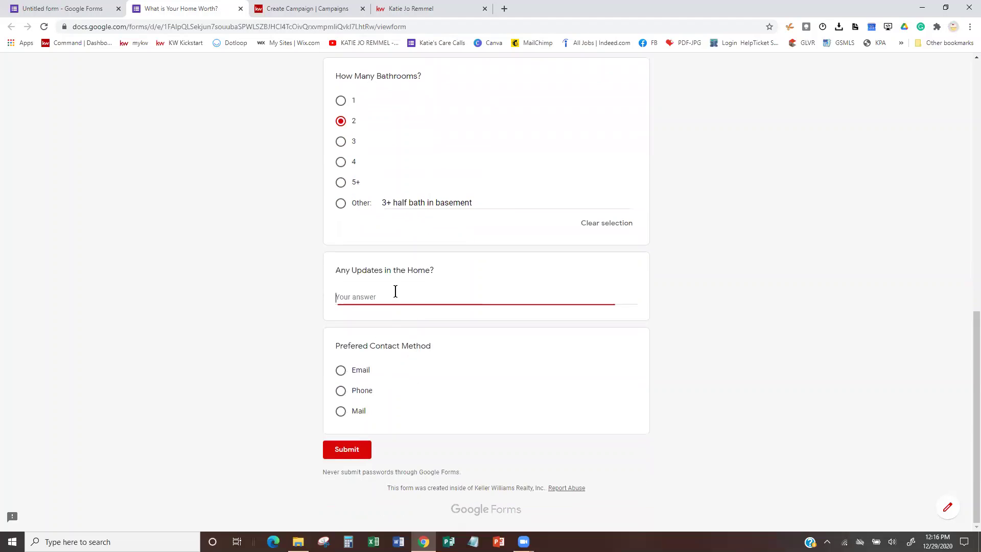
type("NO")
left_click(340, 371)
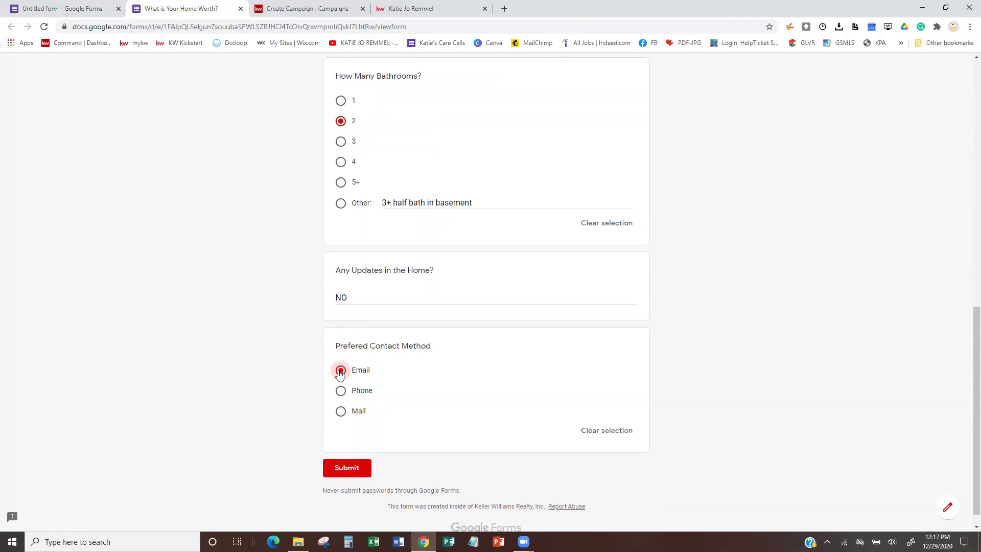
left_click(353, 470)
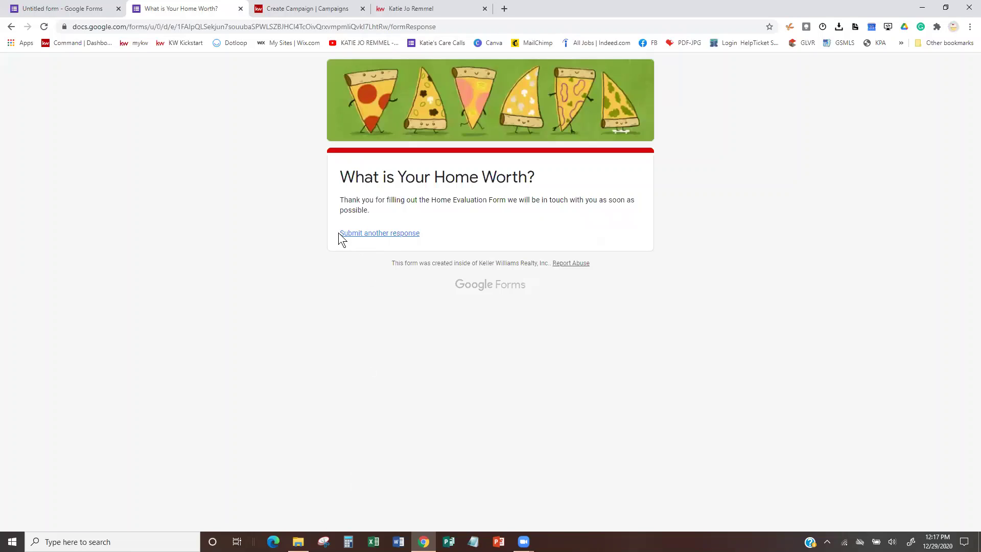
left_click(37, 7)
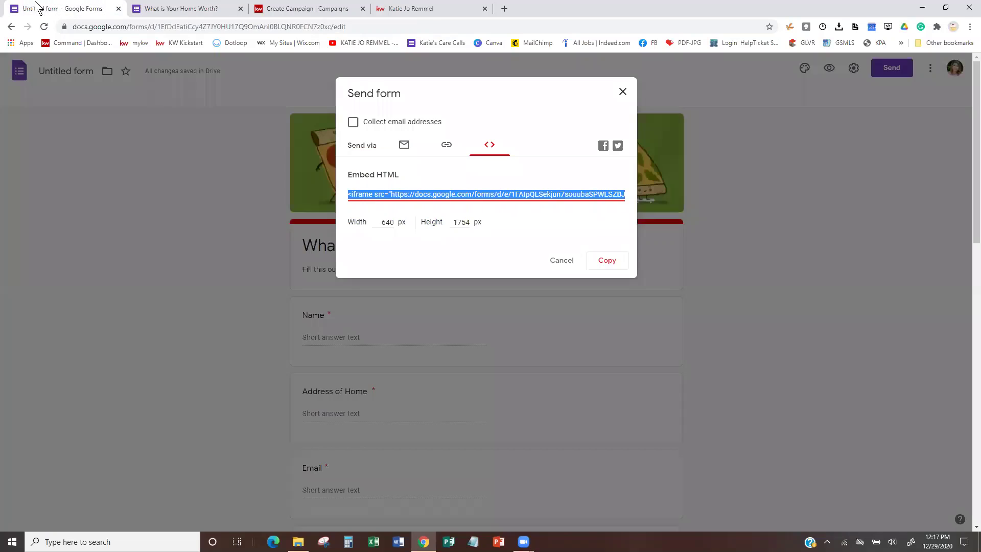
left_click(624, 93)
left_click(44, 27)
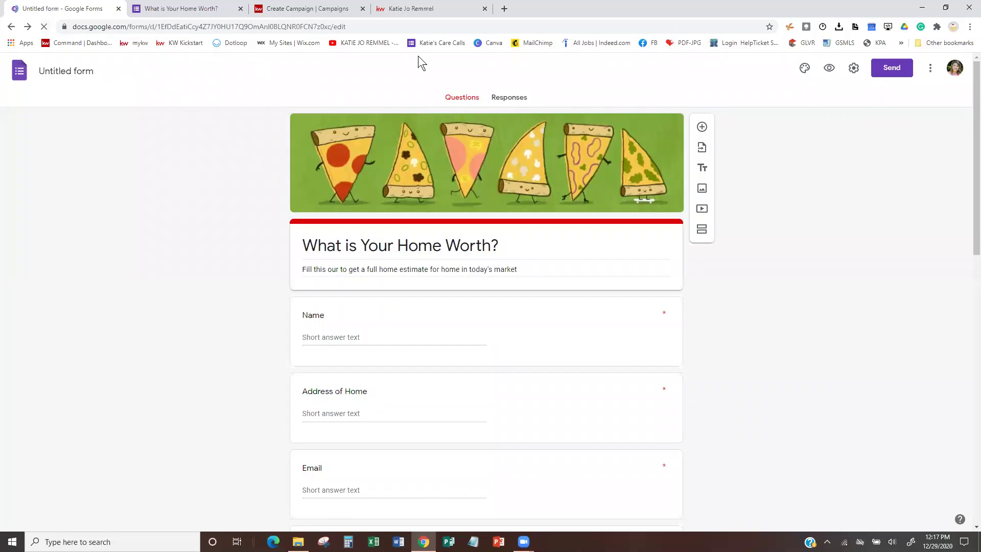
left_click(512, 99)
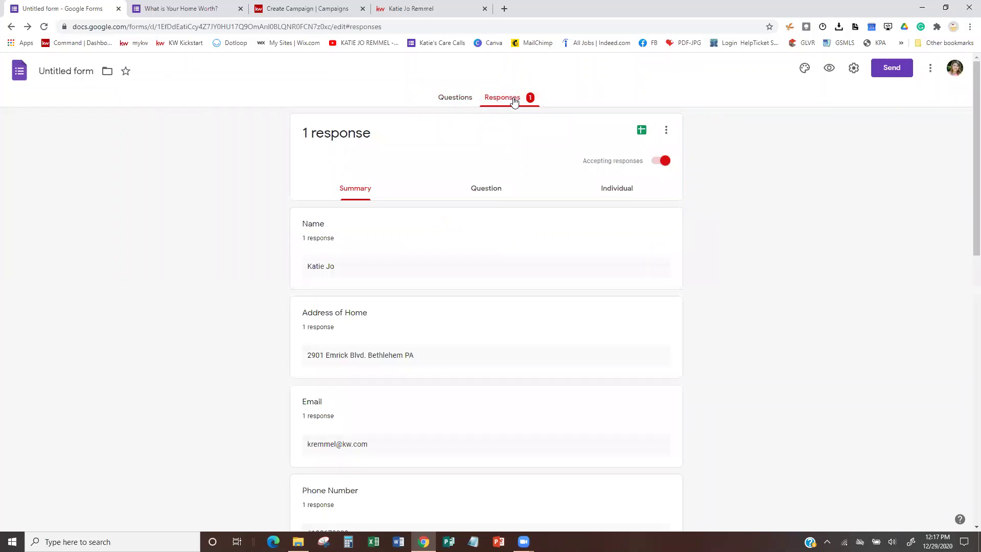
scroll(150, 299, "down", 6)
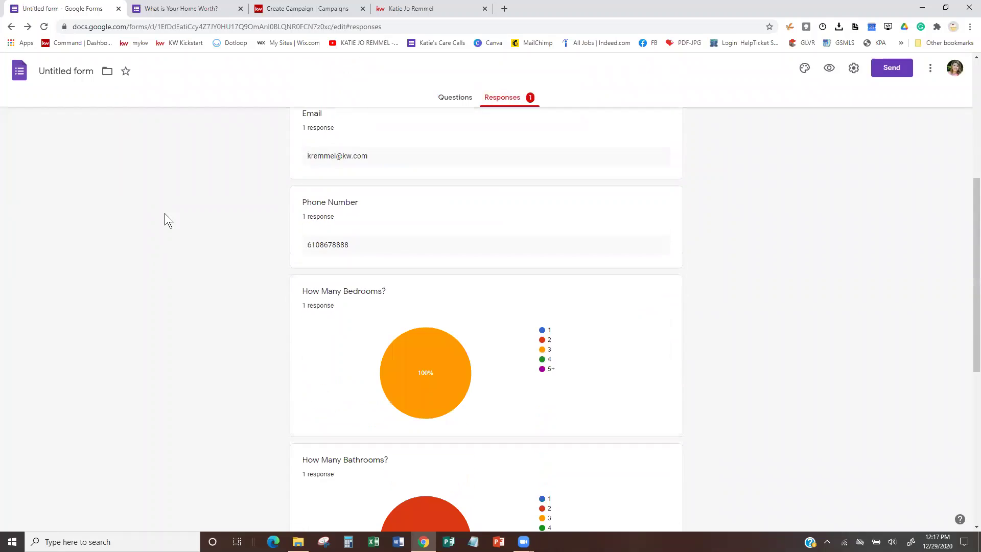
scroll(164, 213, "down", 7)
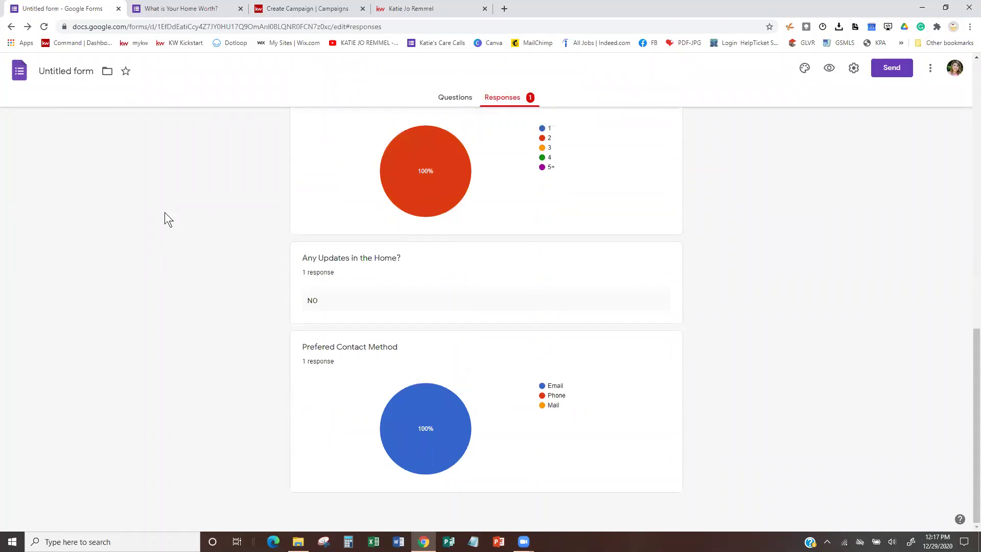
scroll(165, 213, "up", 13)
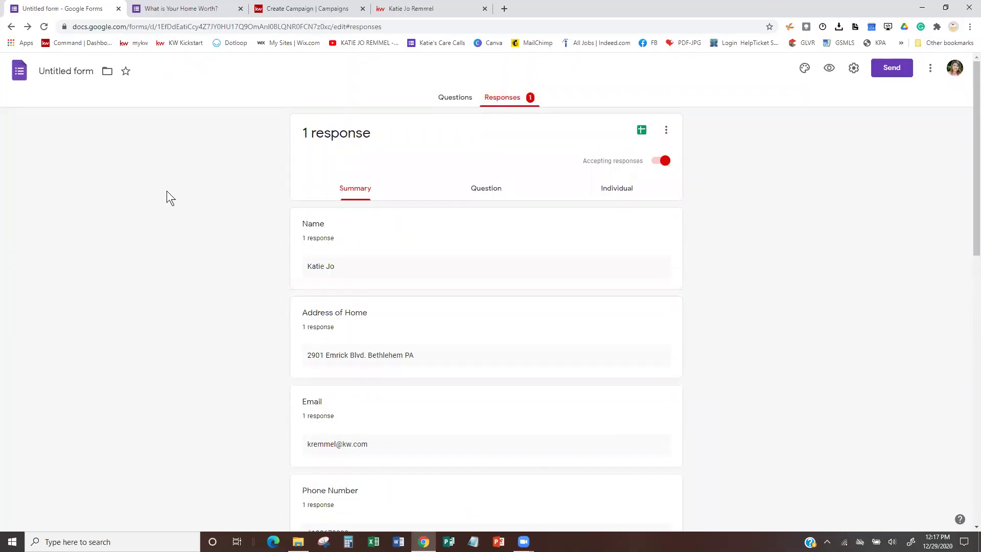
left_click(479, 190)
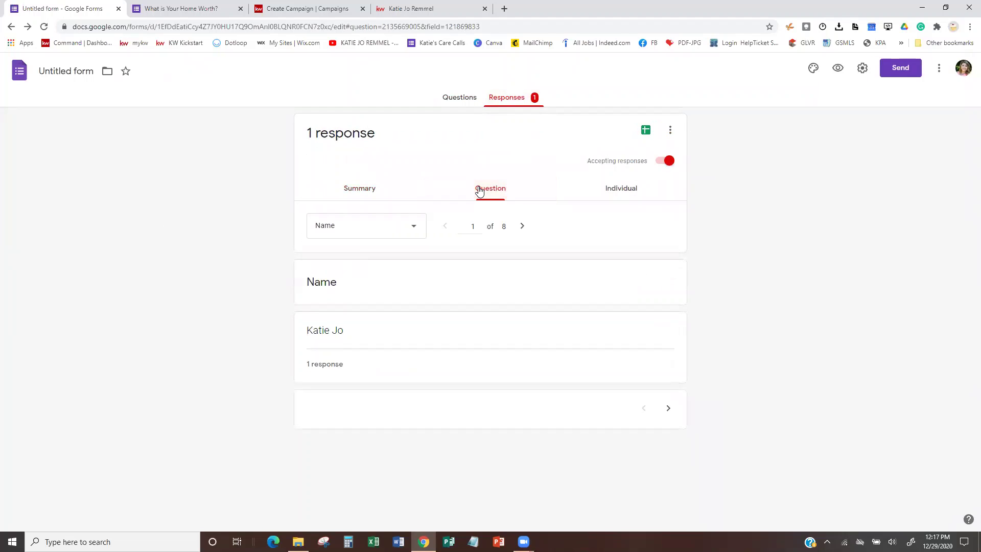
left_click(626, 190)
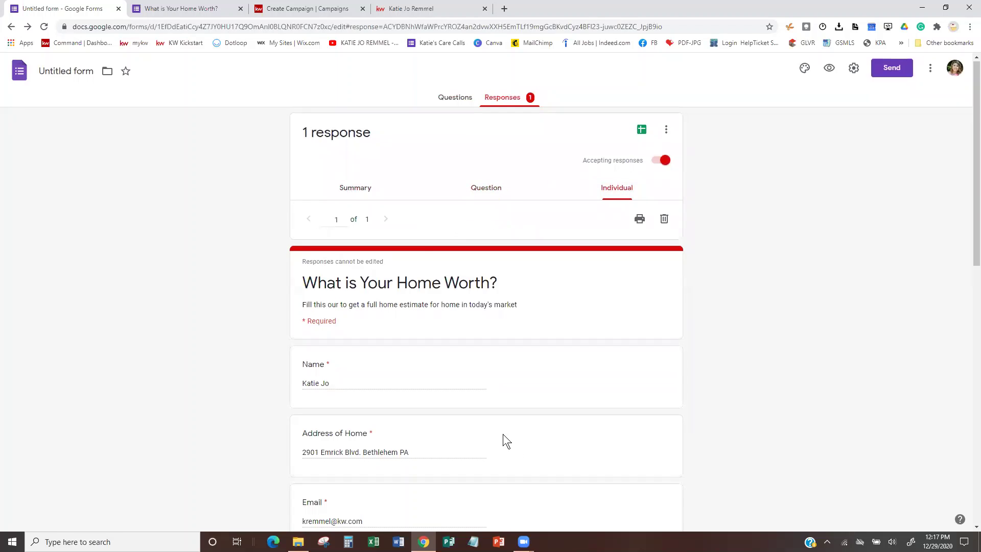
scroll(502, 434, "down", 3)
scroll(502, 434, "up", 5)
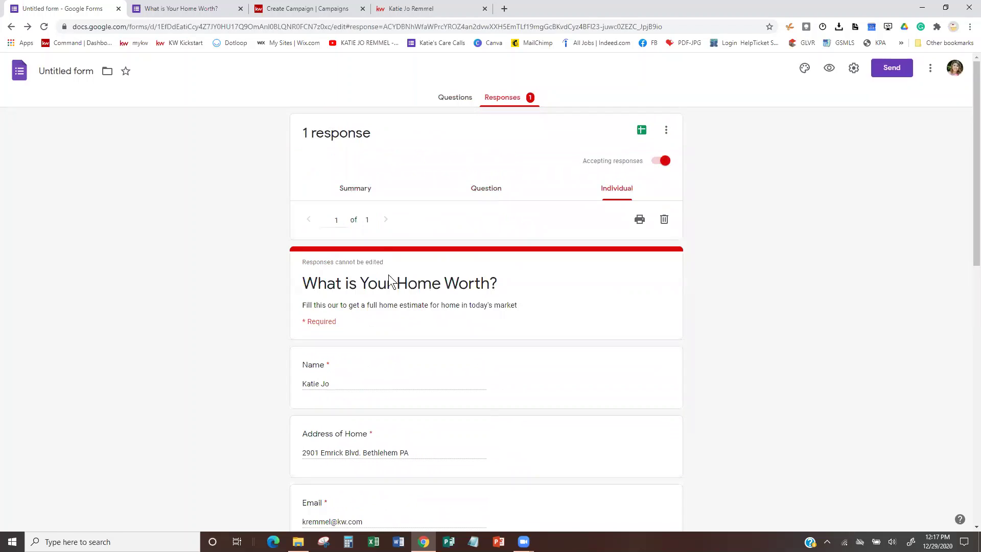
left_click(356, 190)
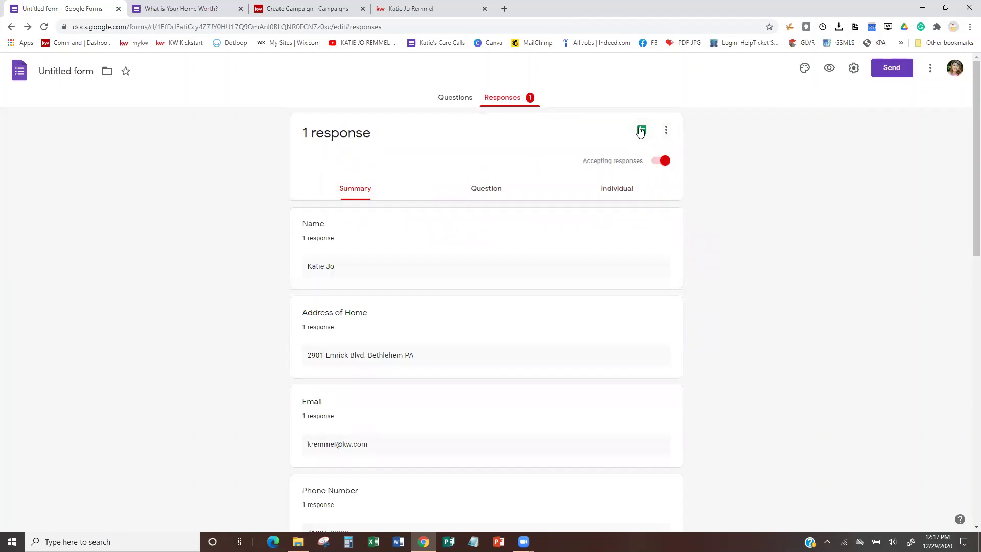
left_click(641, 131)
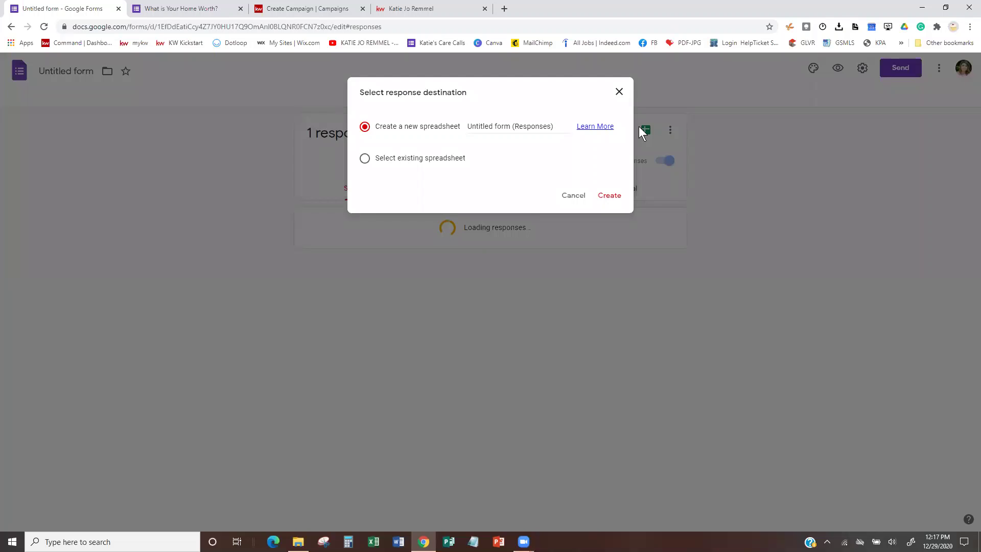
Send responses to a new spreadsheet and autofit the Address of Home column.
left_click(613, 196)
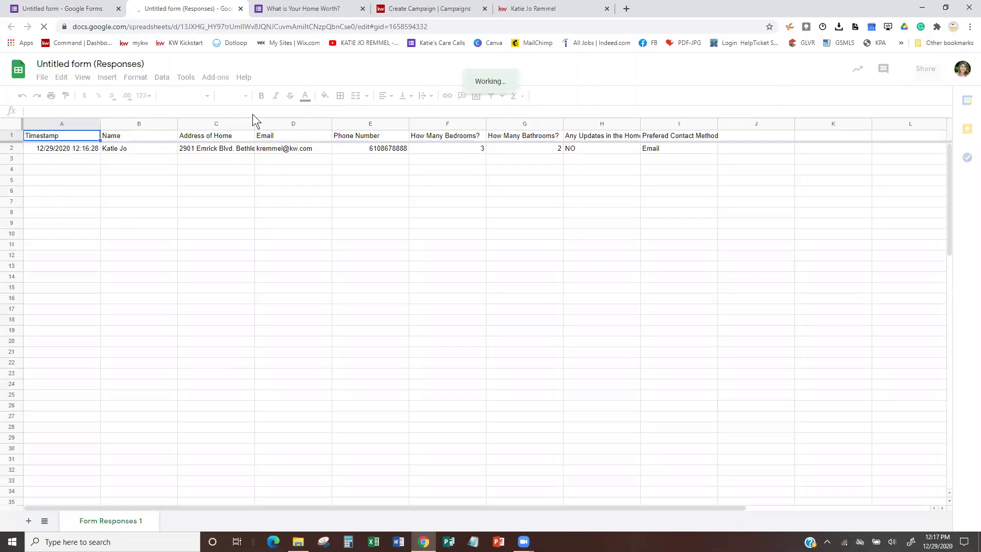
left_click(255, 121)
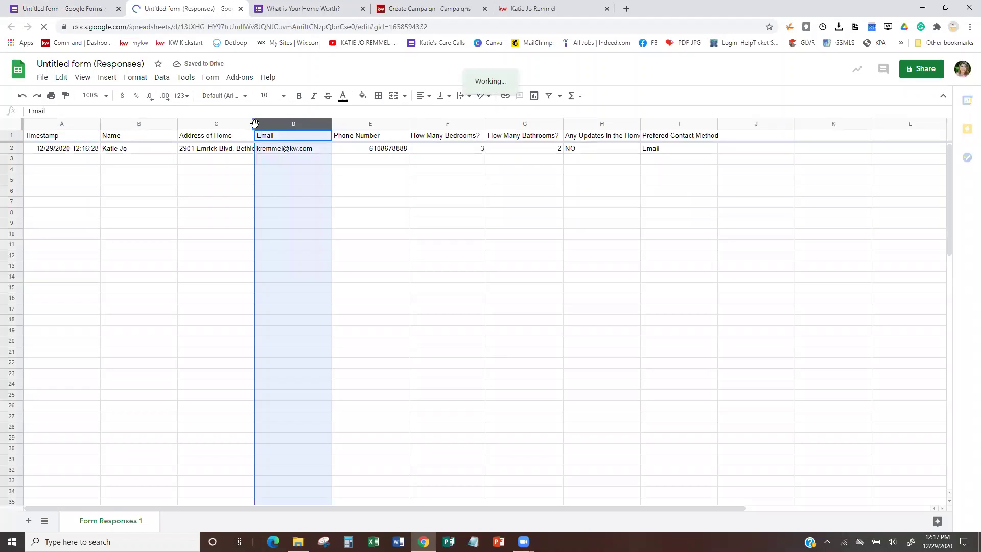
double_click(253, 124)
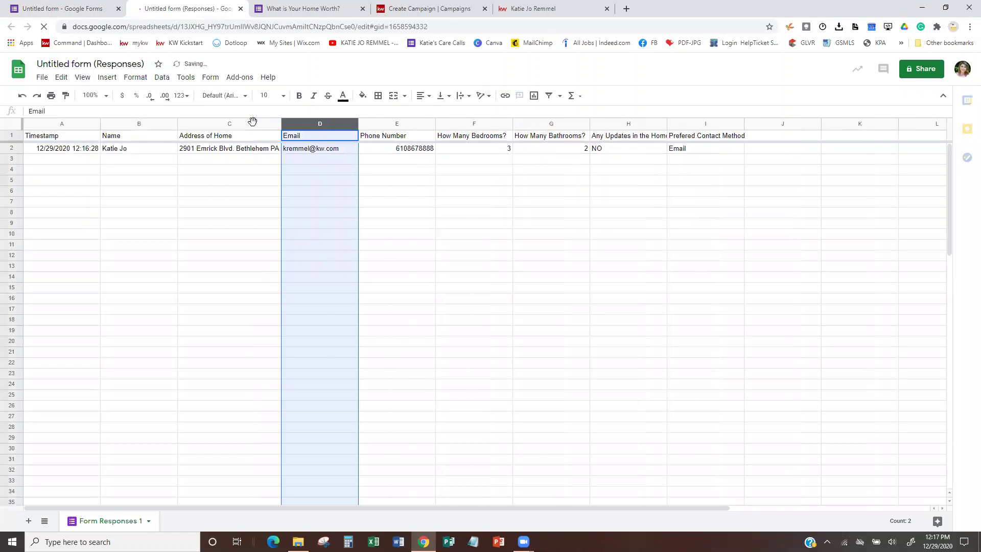
left_click(253, 125)
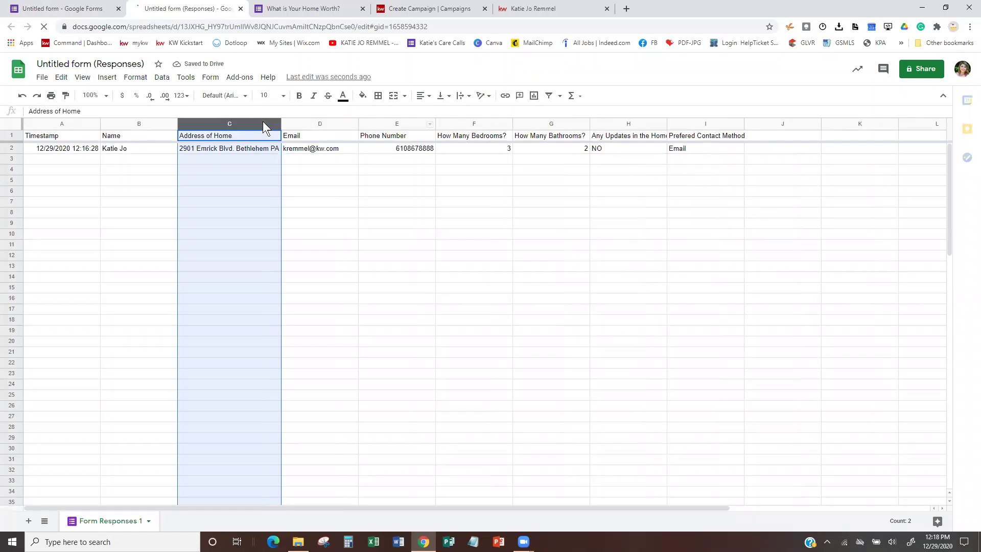
Select the address cells in column C, then go back to the Facebook ad campaign.
left_click(183, 195)
left_click(145, 200)
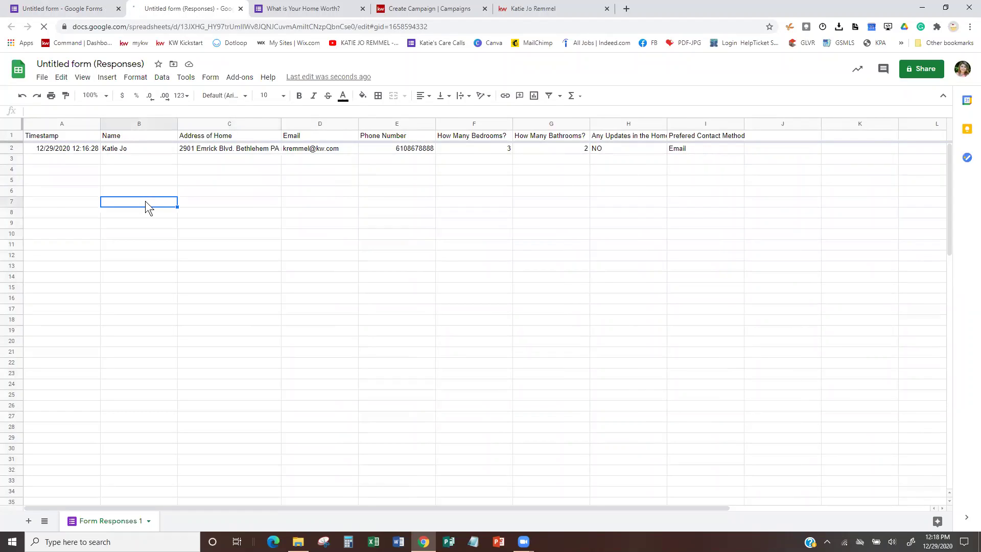
left_click_drag(195, 147, 196, 259)
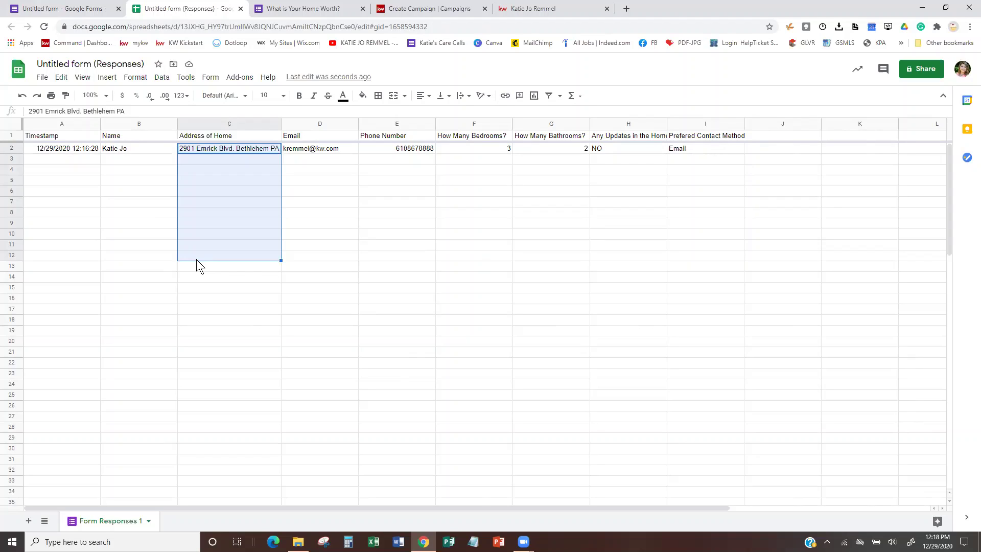
left_click(84, 8)
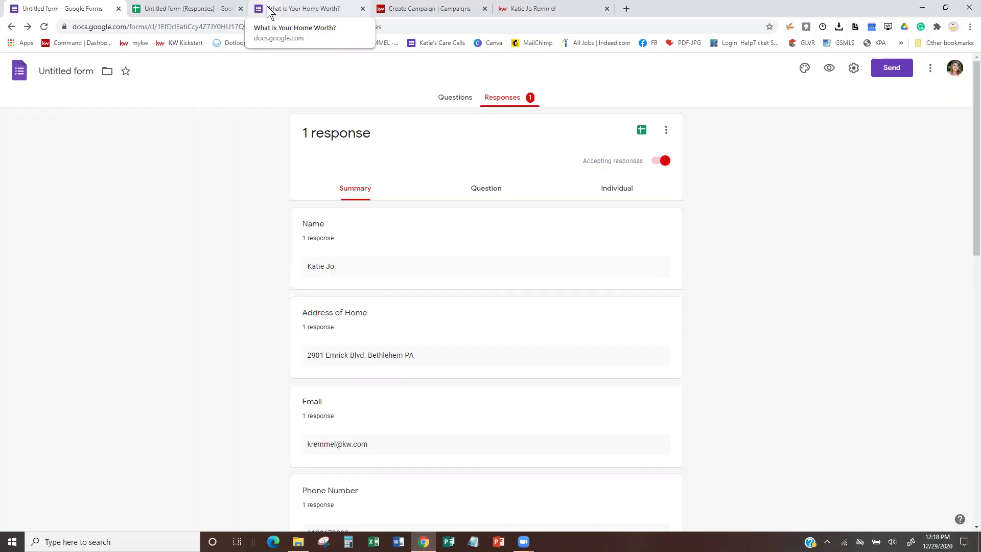
left_click(417, 8)
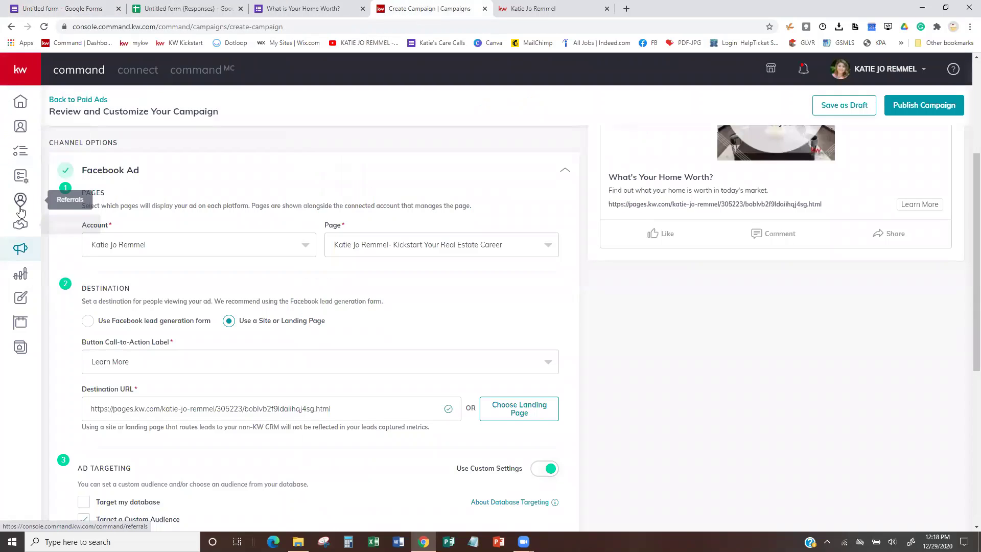
Leave the unsaved campaign for SmartPlans and search the Library for 'home'.
left_click(20, 176)
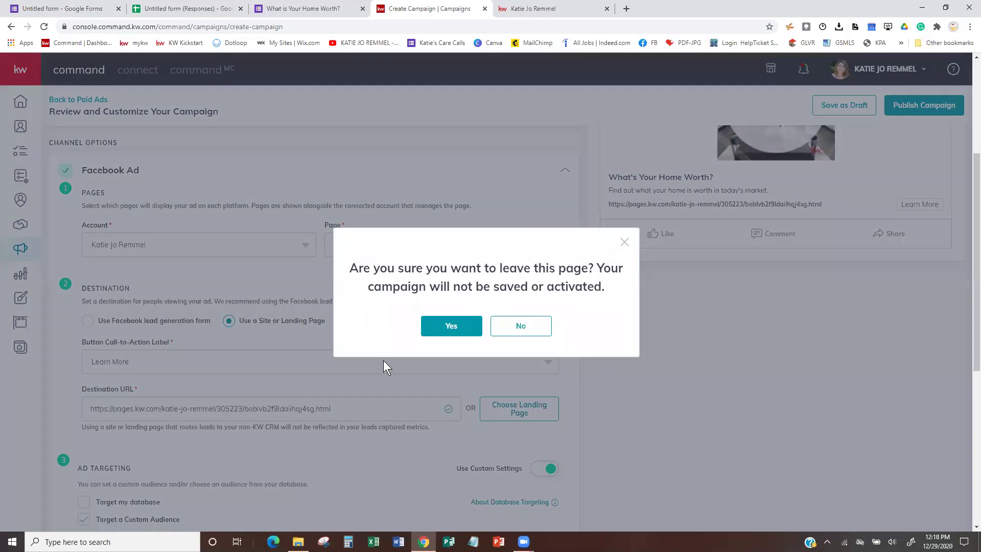
left_click(457, 327)
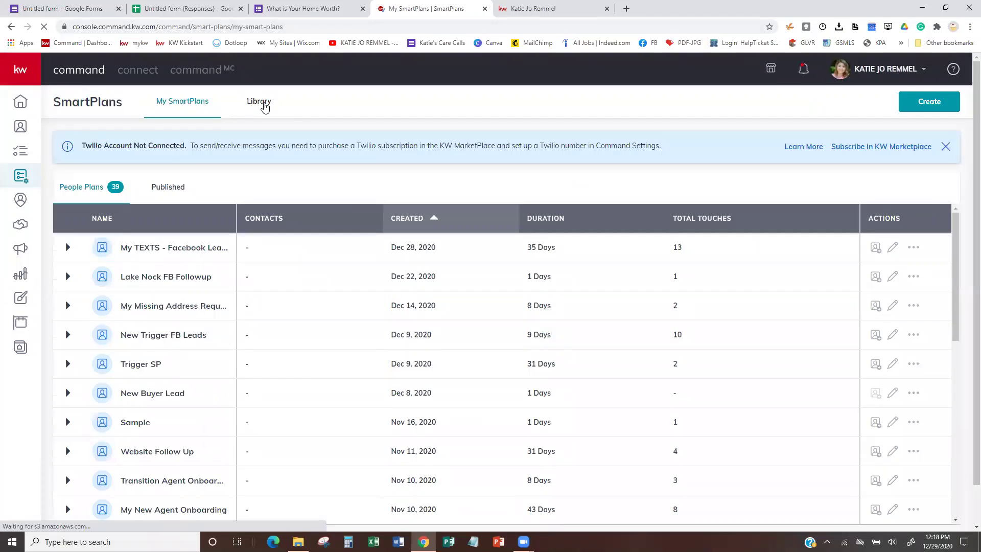
left_click(262, 103)
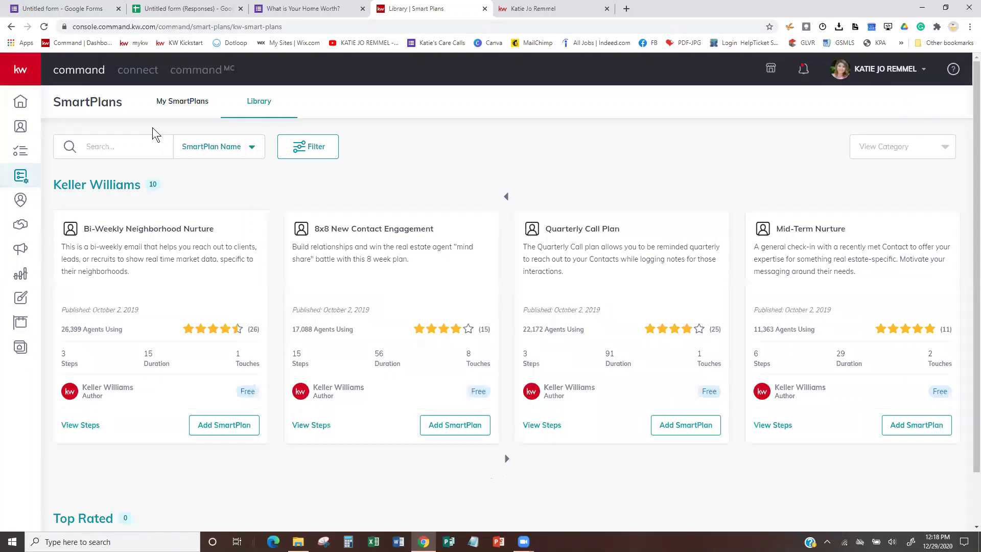
left_click(133, 146)
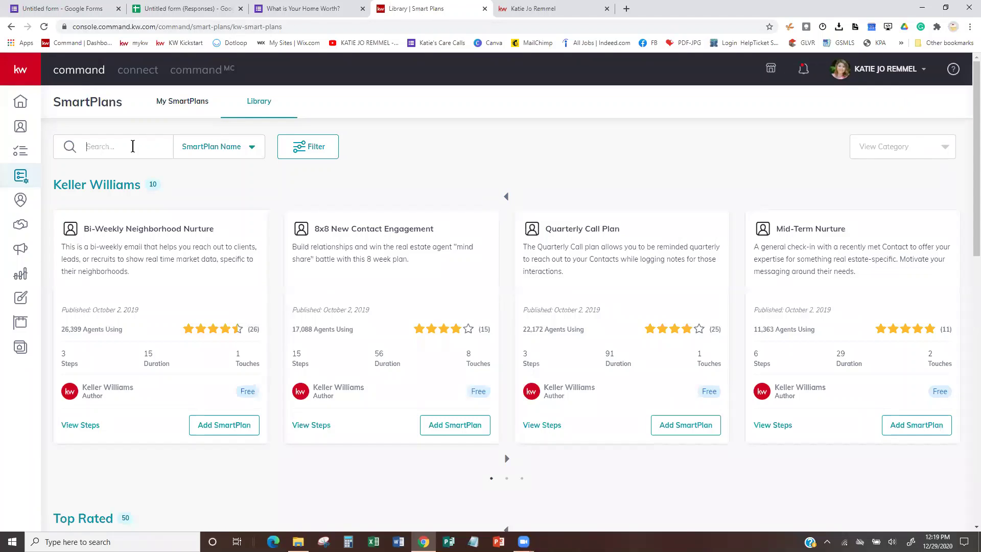
type("home")
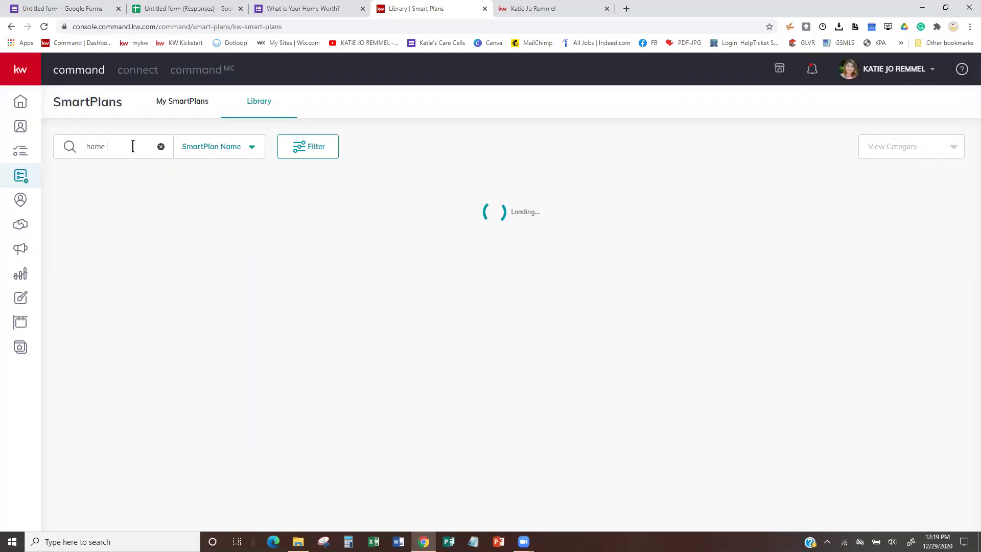
key("BackSpace")
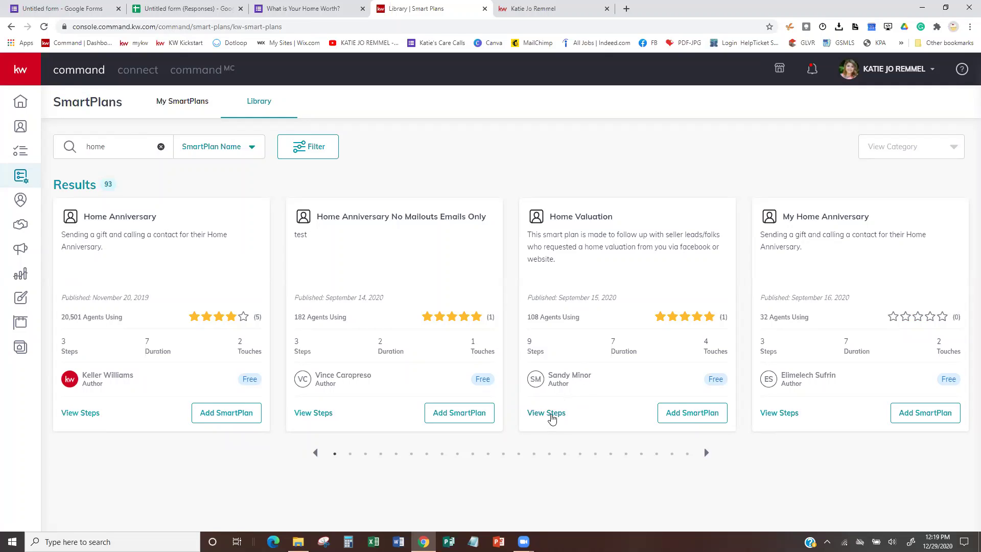
left_click(549, 413)
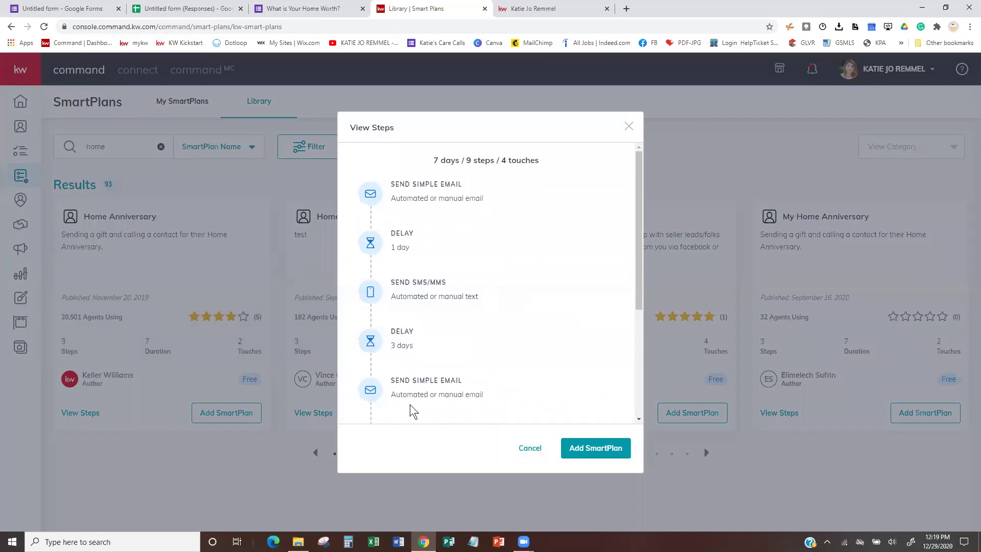
mouse_move(450, 194)
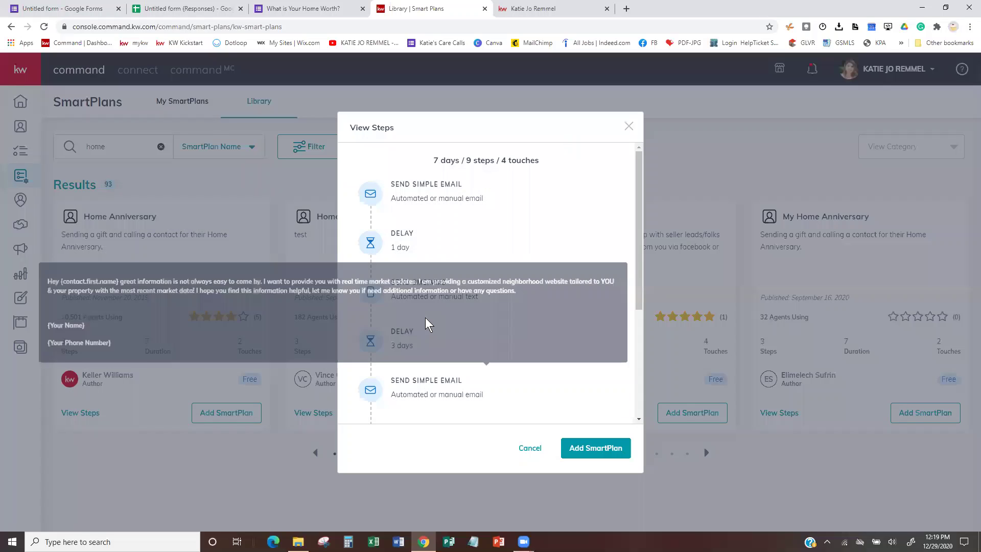
mouse_move(433, 313)
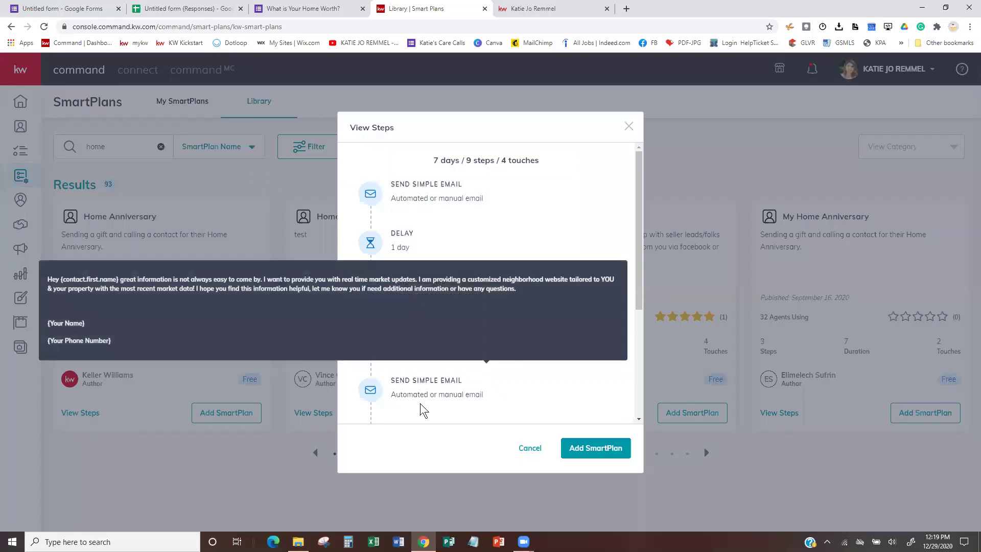
left_click_drag(638, 182, 644, 307)
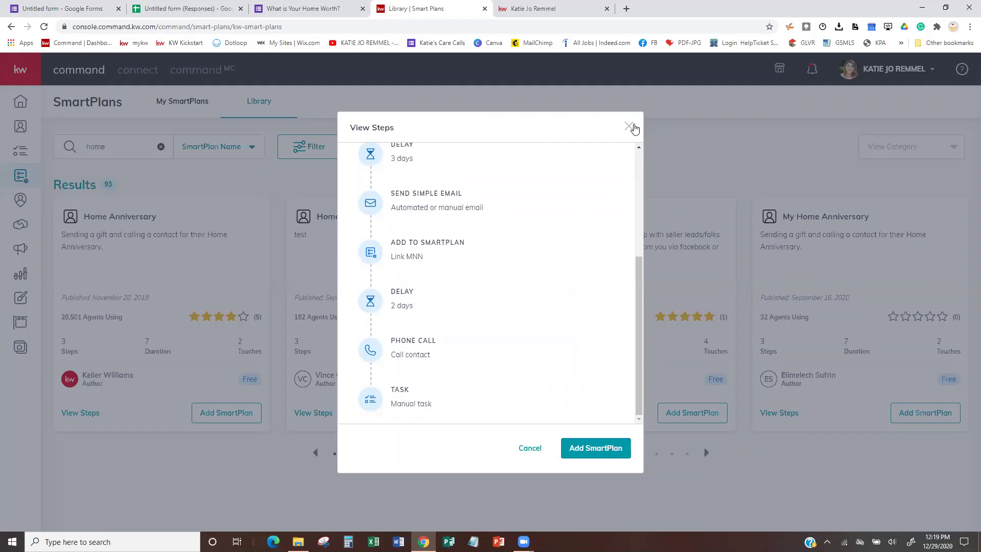
left_click(628, 127)
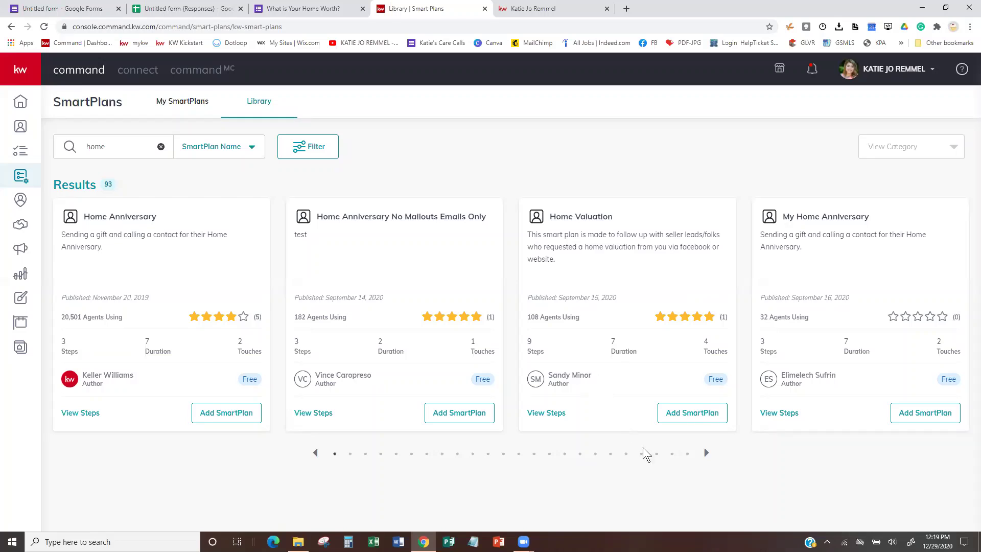
Page through the 'home' results to the FREE Home Evaluation email-only plans.
left_click(704, 453)
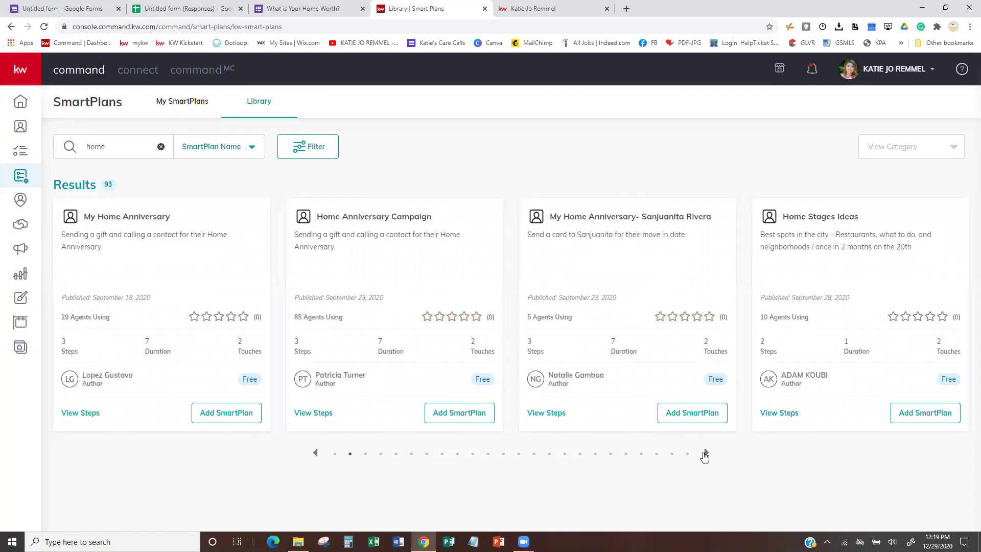
left_click(705, 453)
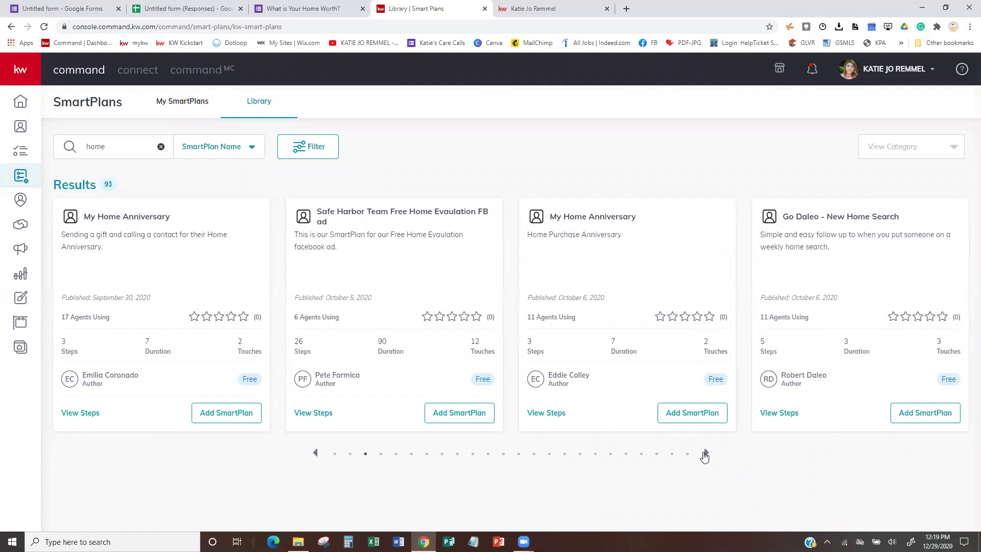
left_click(705, 453)
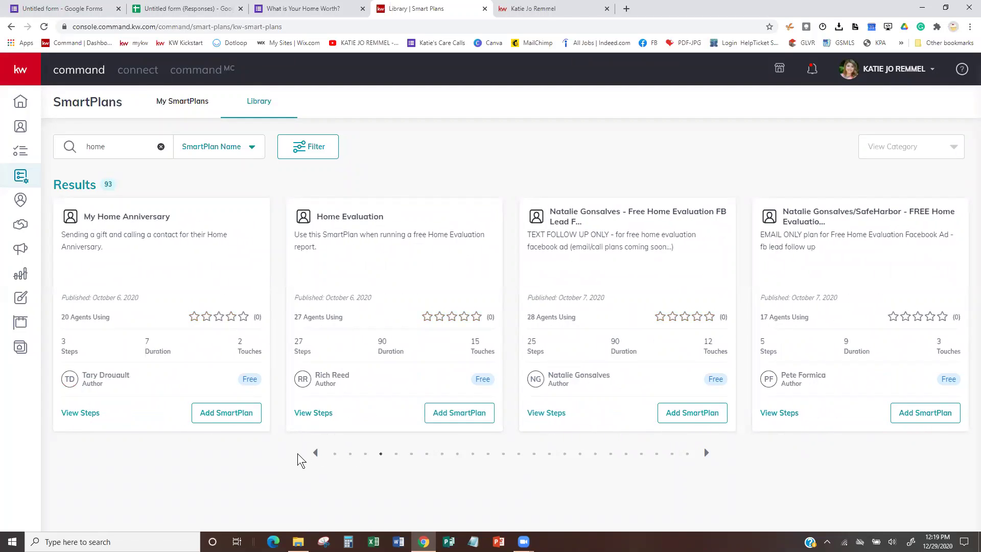
left_click(315, 453)
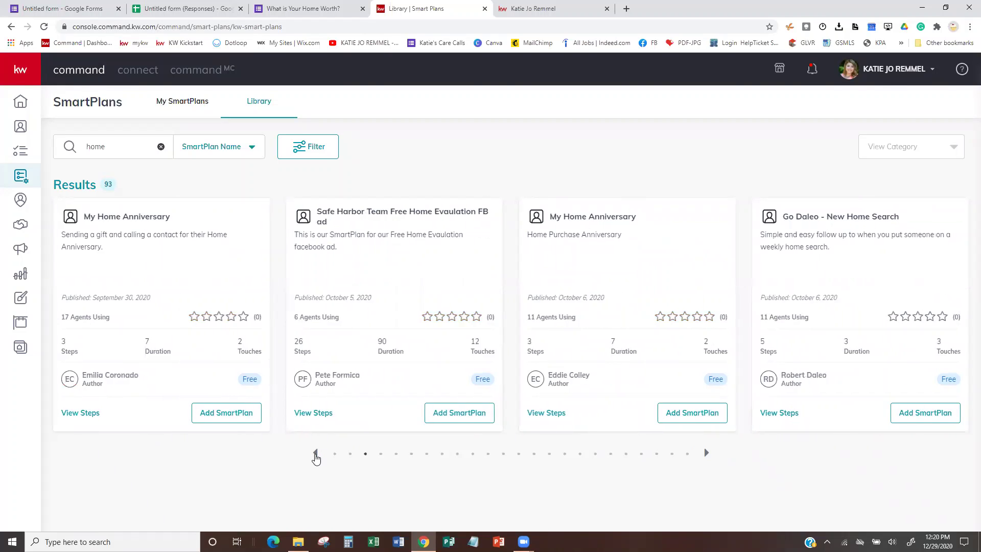
left_click(316, 455)
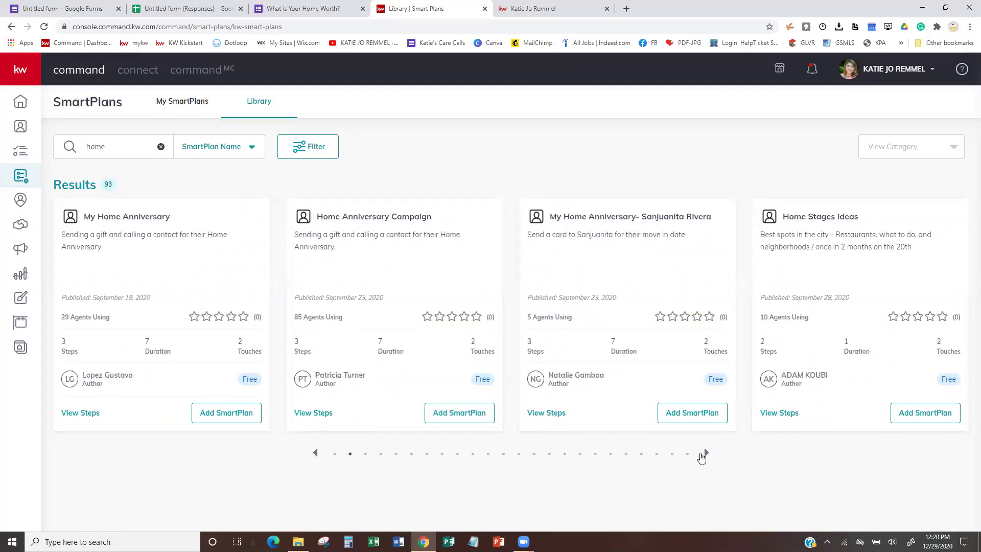
left_click(708, 454)
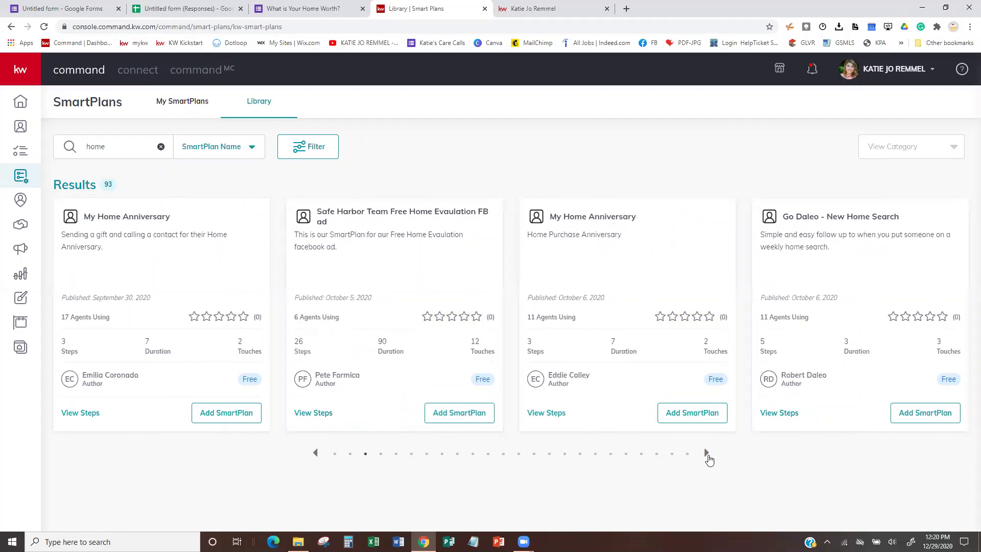
left_click(707, 455)
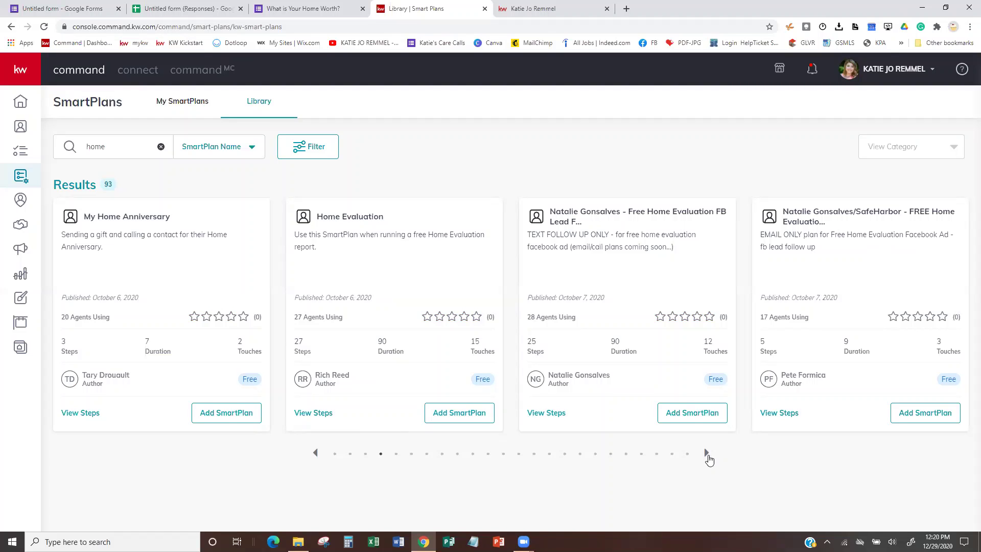
left_click(707, 454)
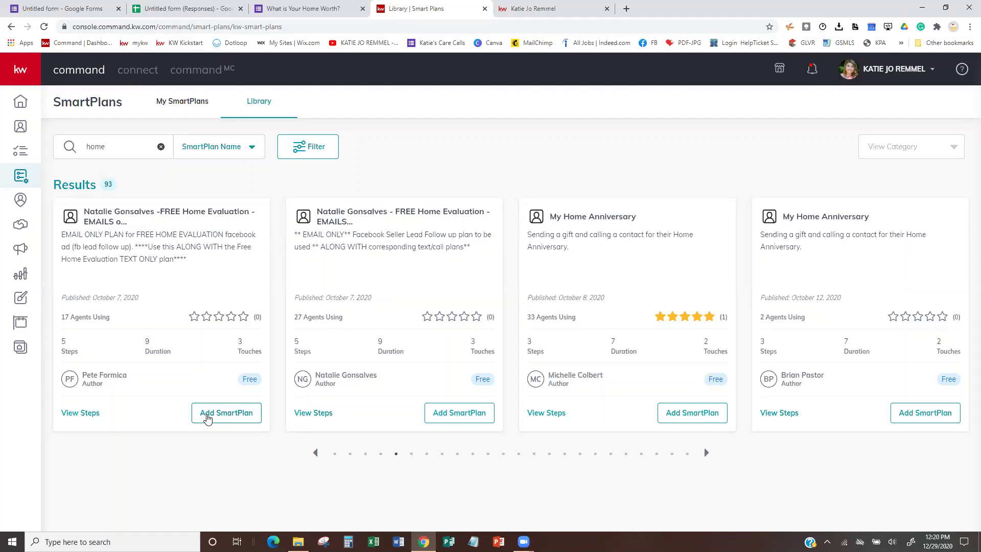
Download the FREE Home Evaluation email-only plan and view it in My SmartPlans.
left_click(209, 419)
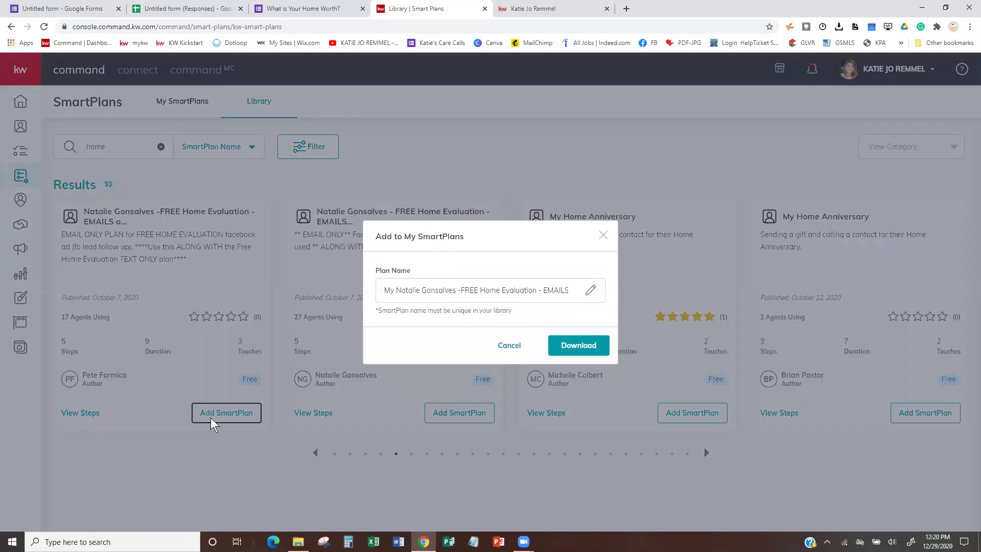
left_click(586, 343)
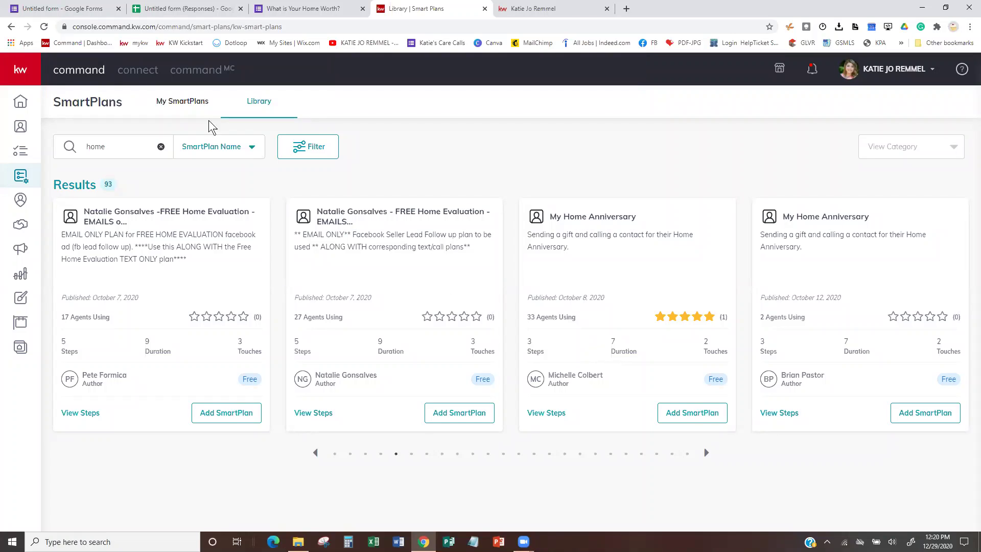
left_click(170, 108)
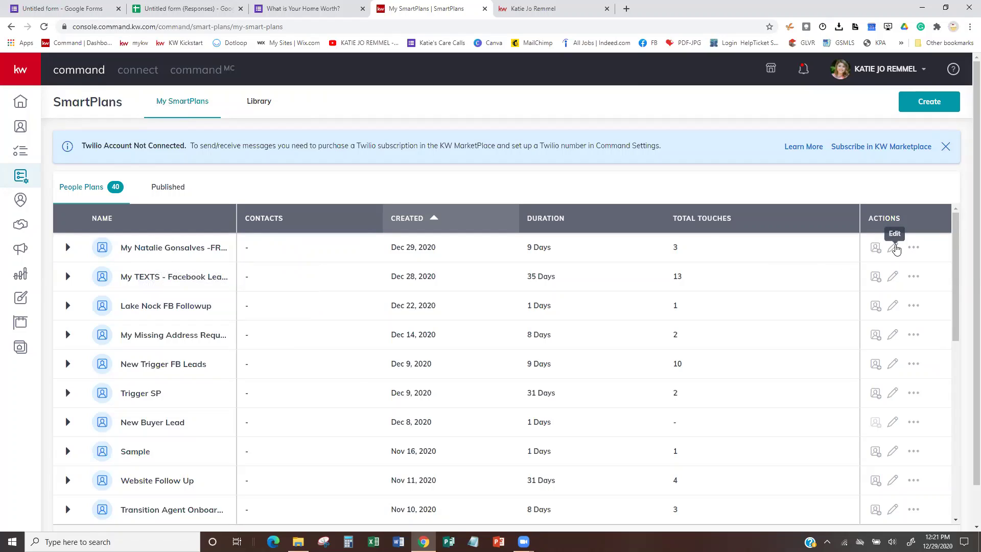
Open the FREE Home Evaluation plan for editing and scroll through steps #1–#5.
left_click(895, 249)
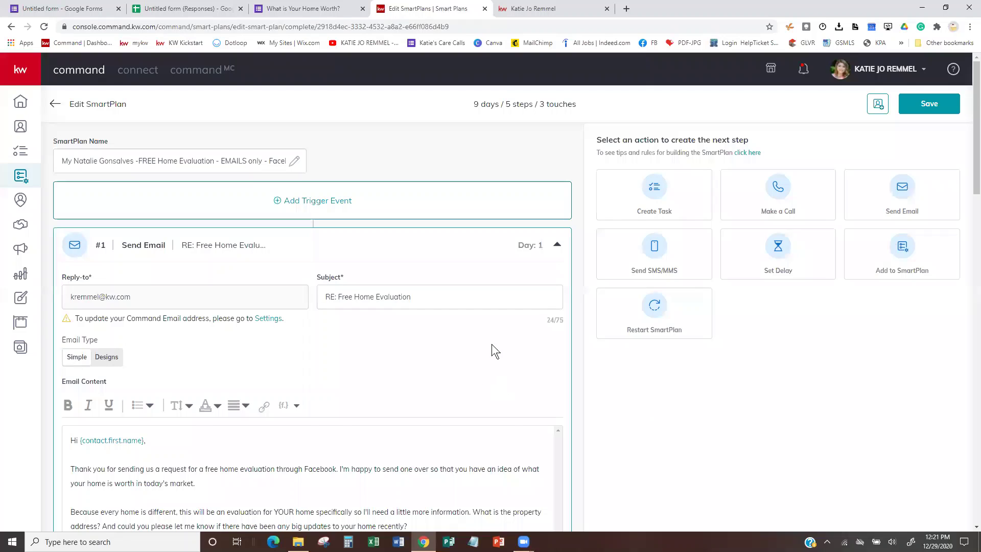
scroll(492, 345, "down", 3)
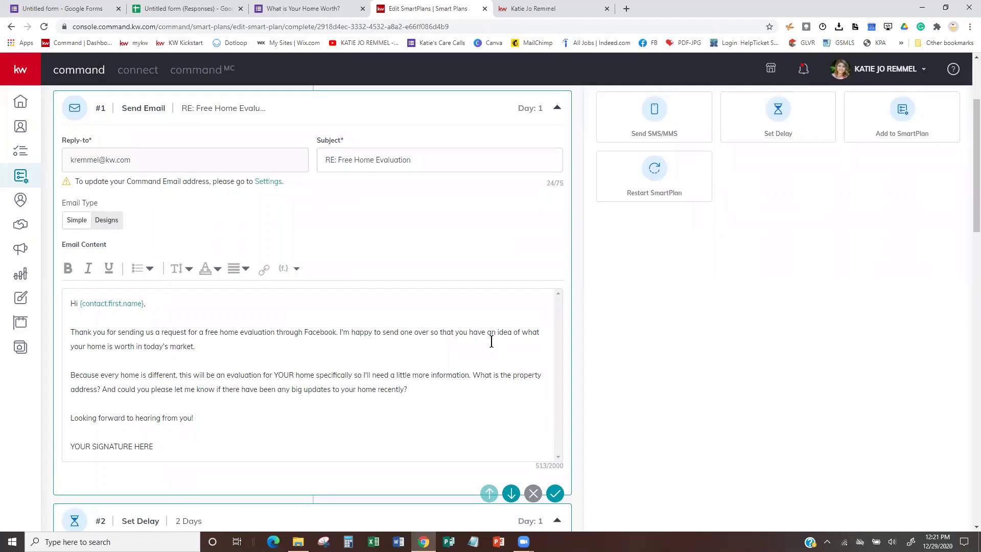
scroll(491, 342, "down", 8)
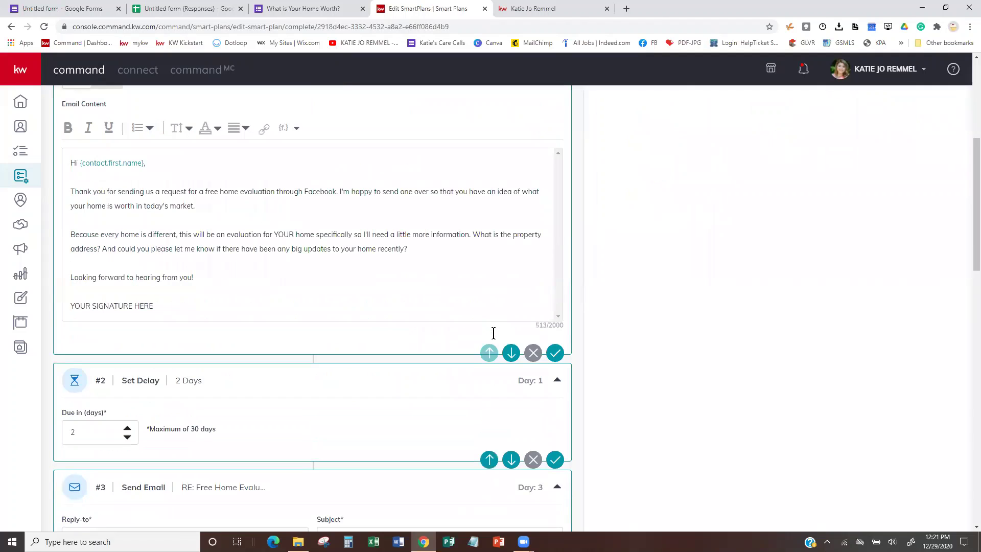
scroll(494, 331, "down", 3)
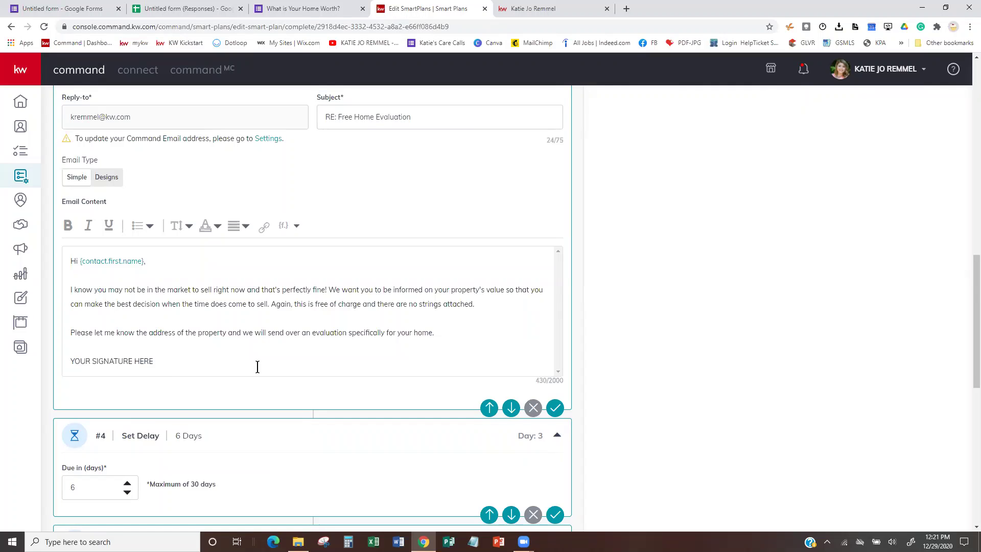
scroll(316, 291, "up", 4)
scroll(316, 291, "up", 15)
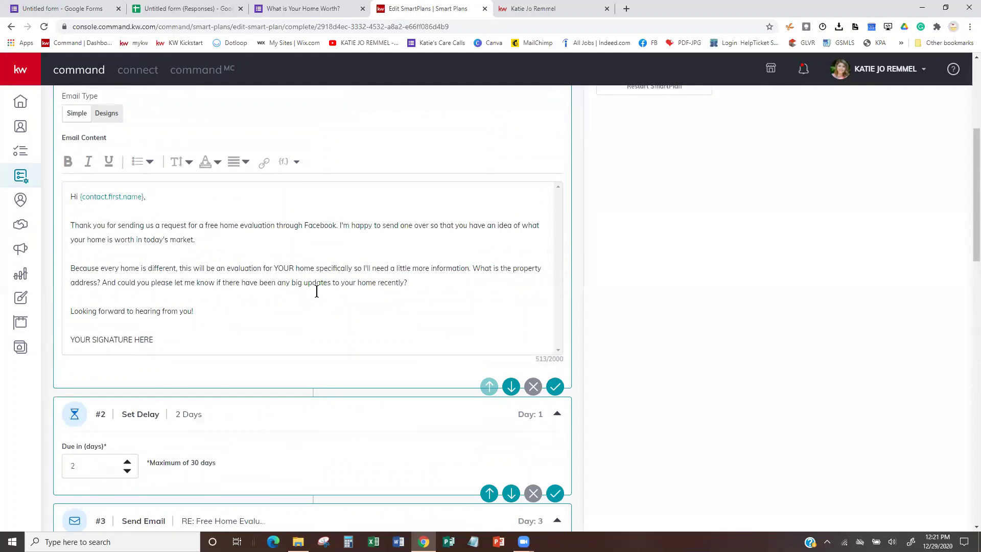
scroll(317, 330, "down", 10)
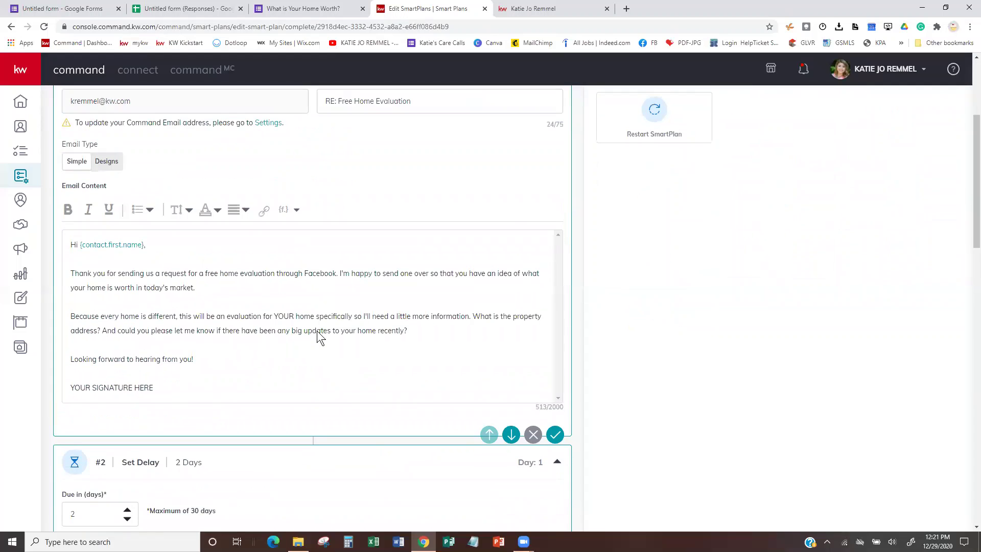
scroll(323, 311, "down", 14)
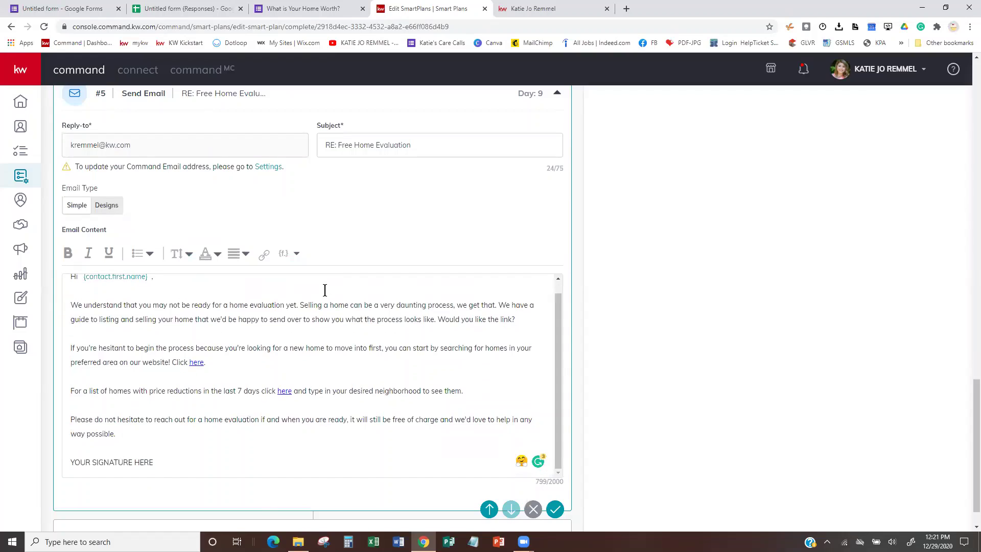
scroll(310, 316, "down", 1)
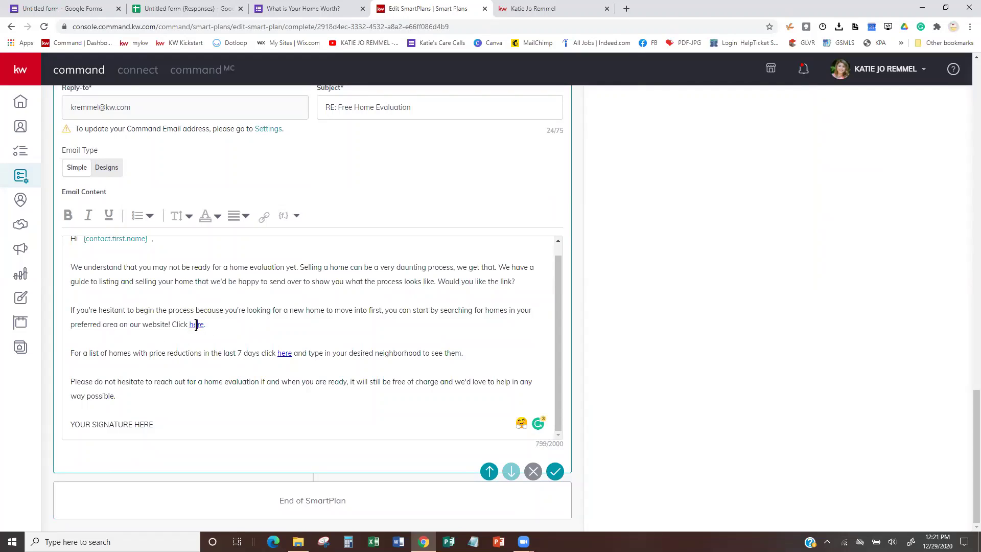
Select the 'here' link in email #5, then return to the plan's top.
left_click_drag(203, 326, 187, 327)
scroll(545, 362, "up", 1)
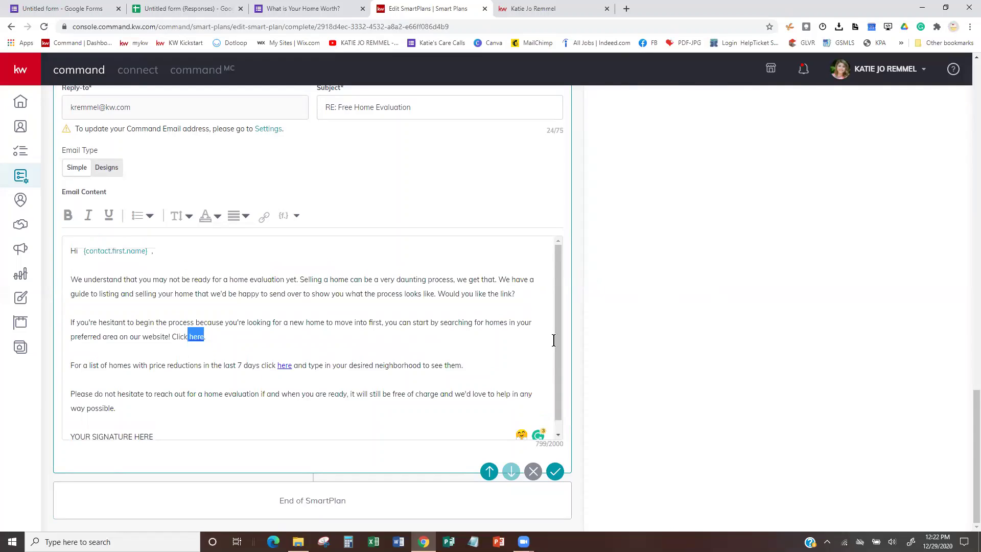
scroll(630, 230, "up", 4)
scroll(630, 225, "up", 12)
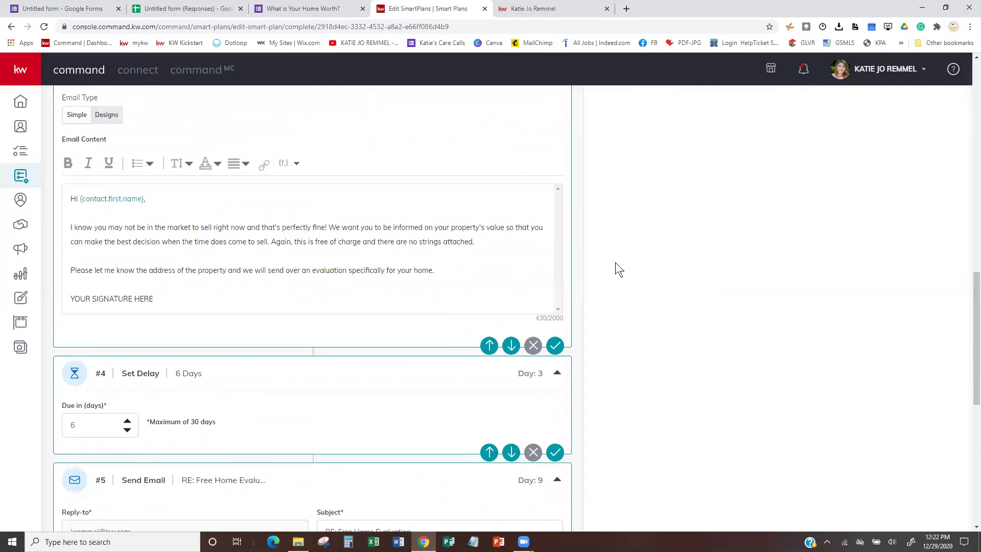
scroll(628, 354, "up", 5)
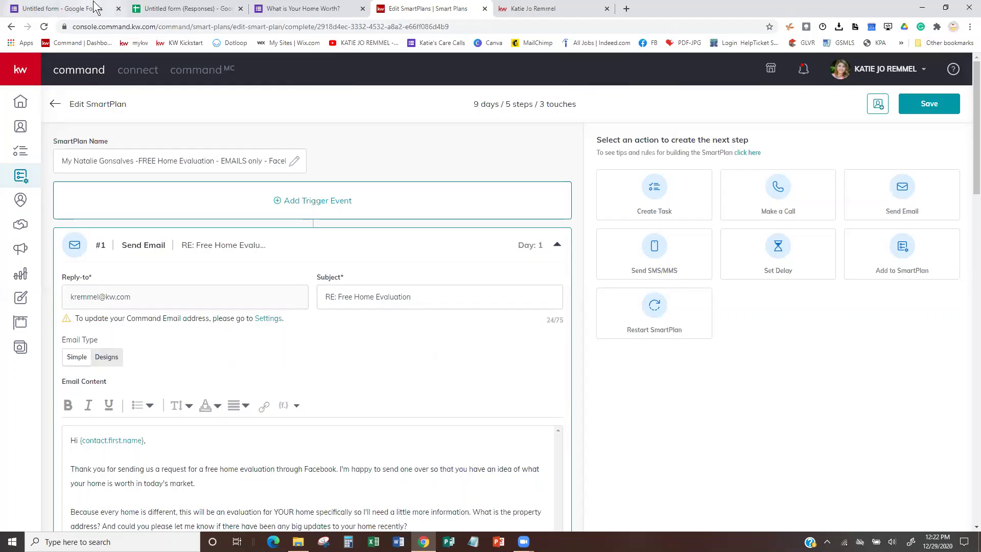
left_click(174, 9)
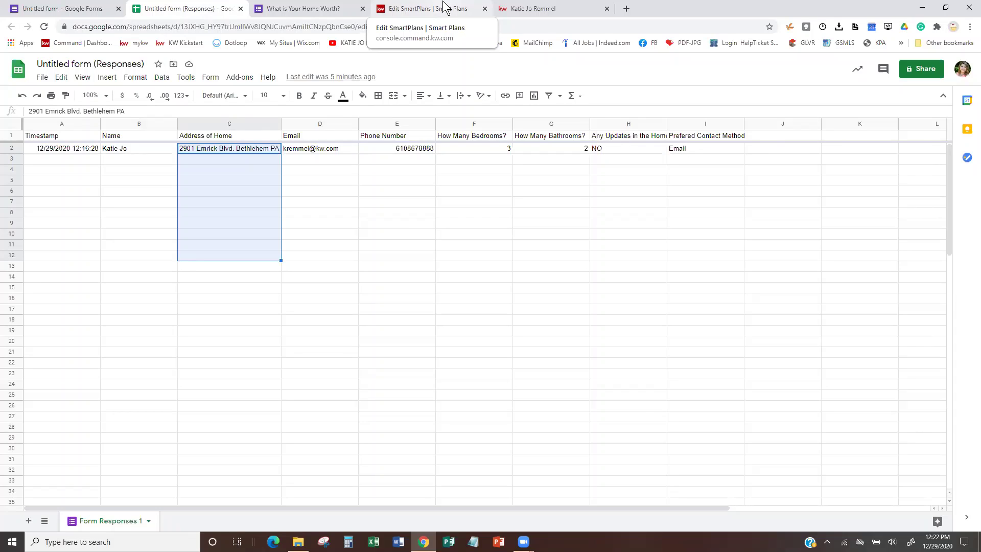
left_click(289, 8)
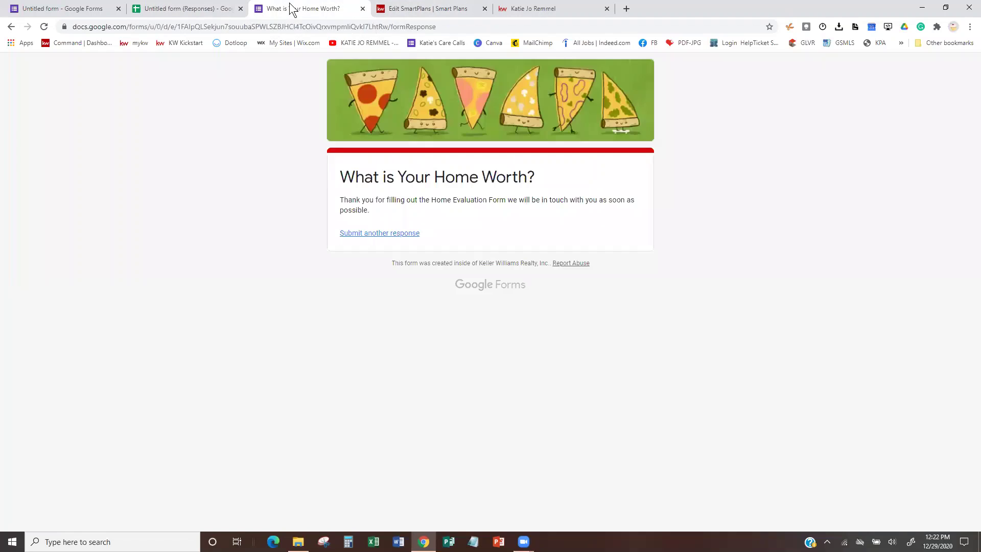
left_click(405, 8)
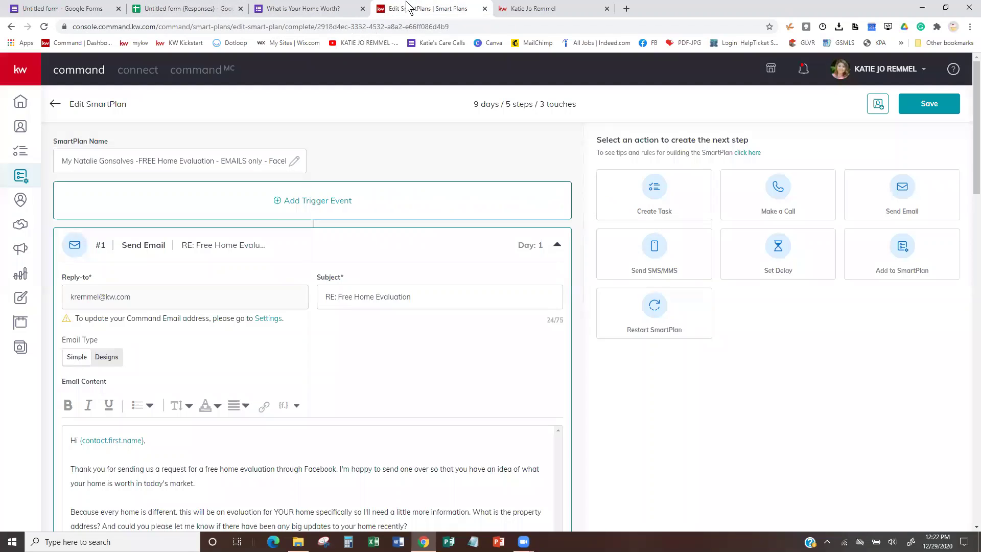
left_click(289, 203)
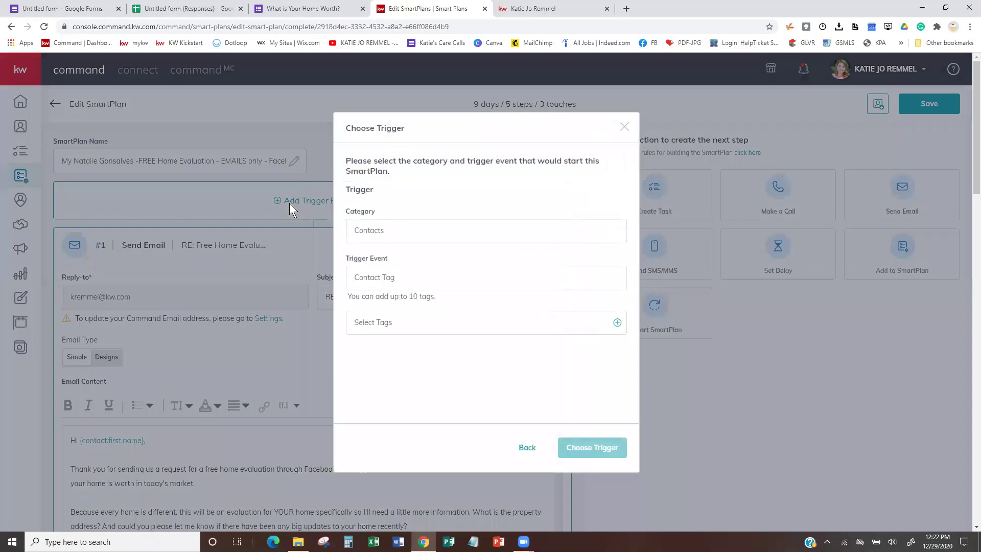
left_click(436, 323)
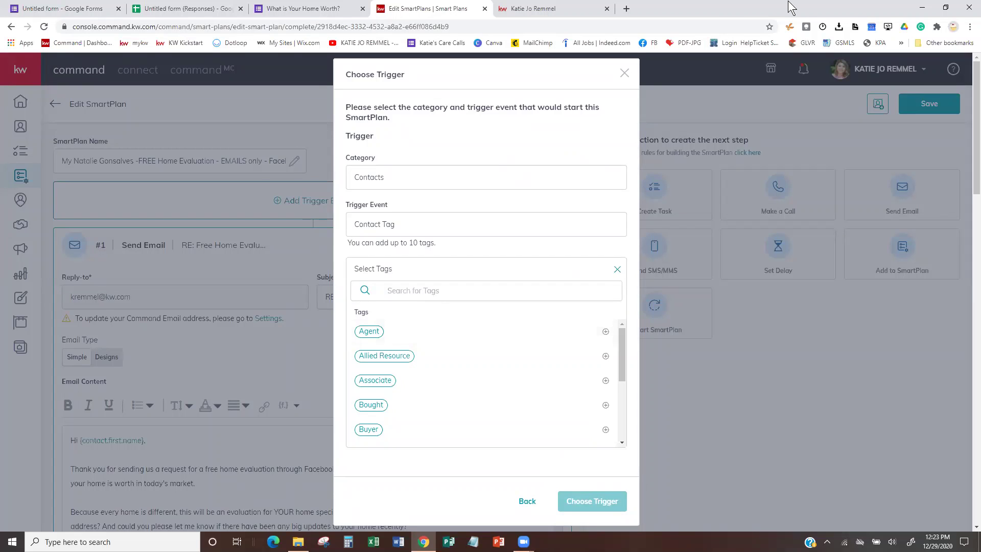
left_click(625, 74)
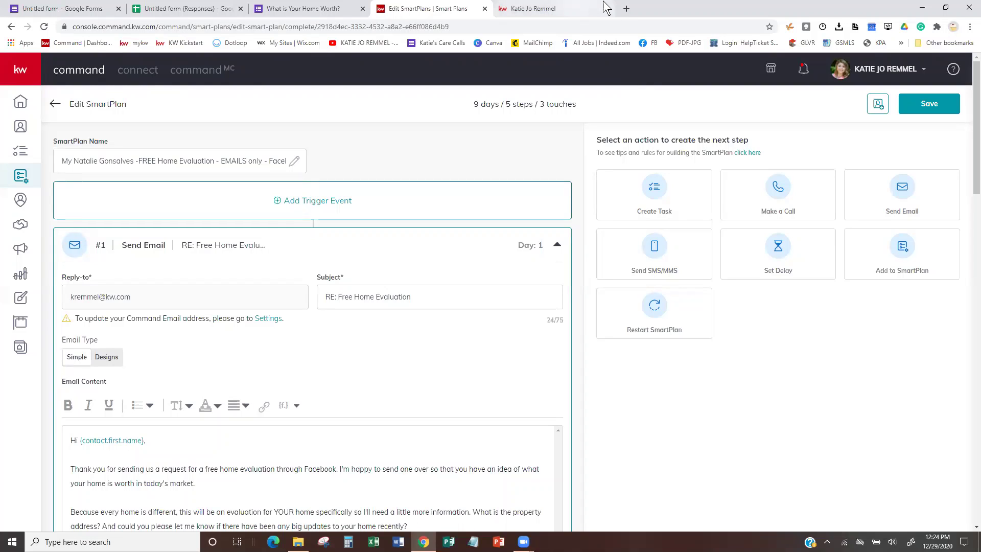
Load the agent's YouTube channel from the bookmarks bar in a new tab.
left_click(626, 9)
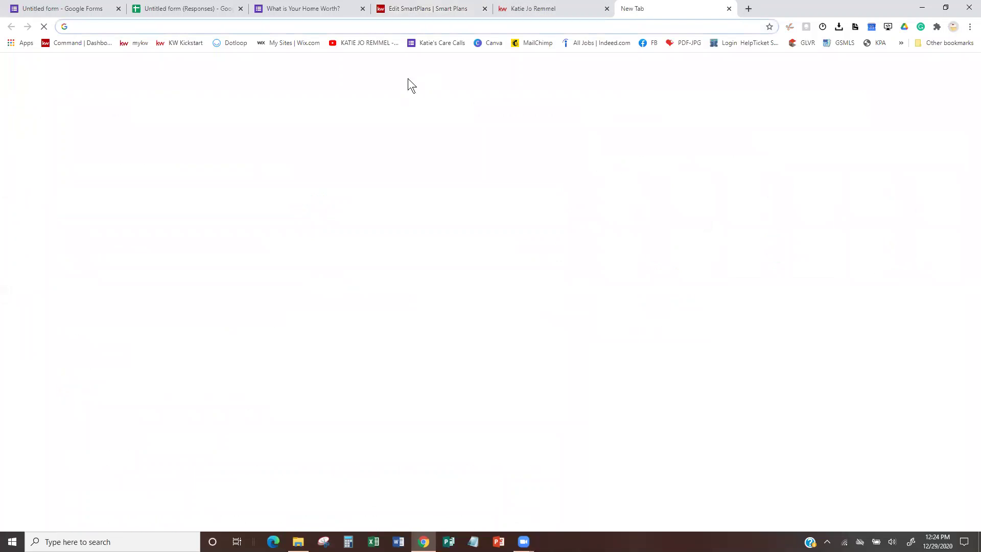
left_click(387, 43)
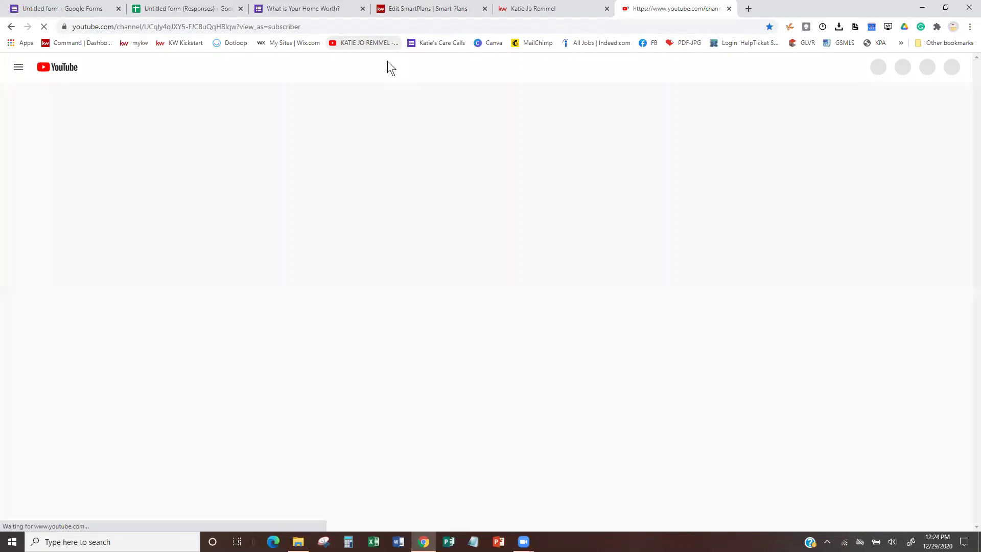